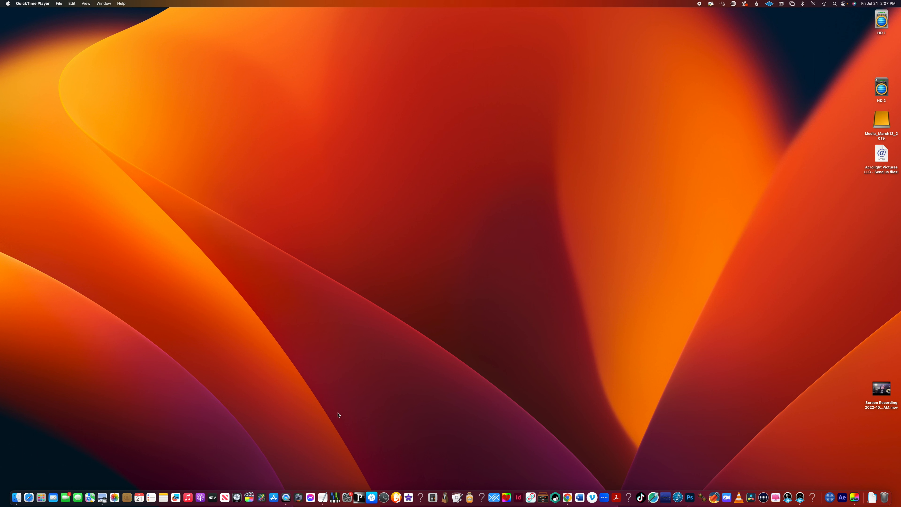
# Step: Open Final Cut Pro and create a new library named TUTORIAL in the FINAL CUT PRO FOR AB...INNERS folder
pyautogui.click(250, 498)
pyautogui.click(250, 498)
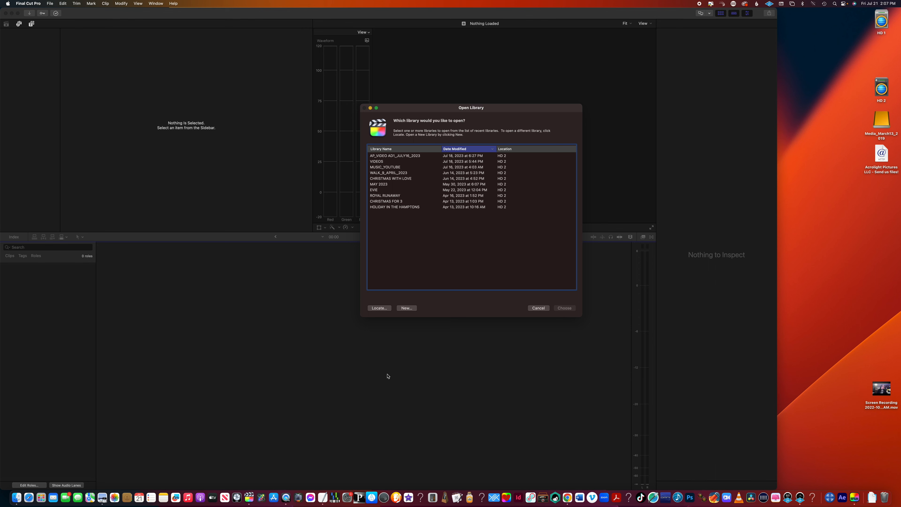
pyautogui.moveTo(496, 109); pyautogui.dragTo(496, 115)
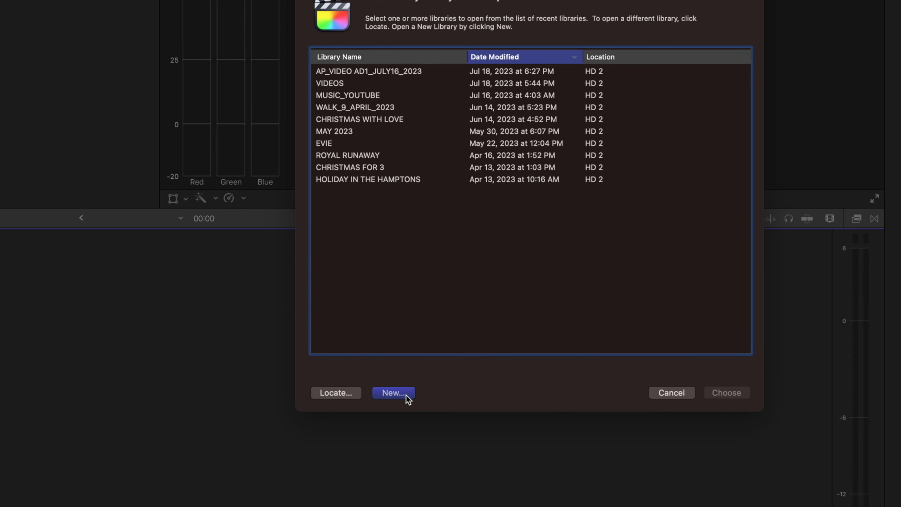
pyautogui.click(394, 393)
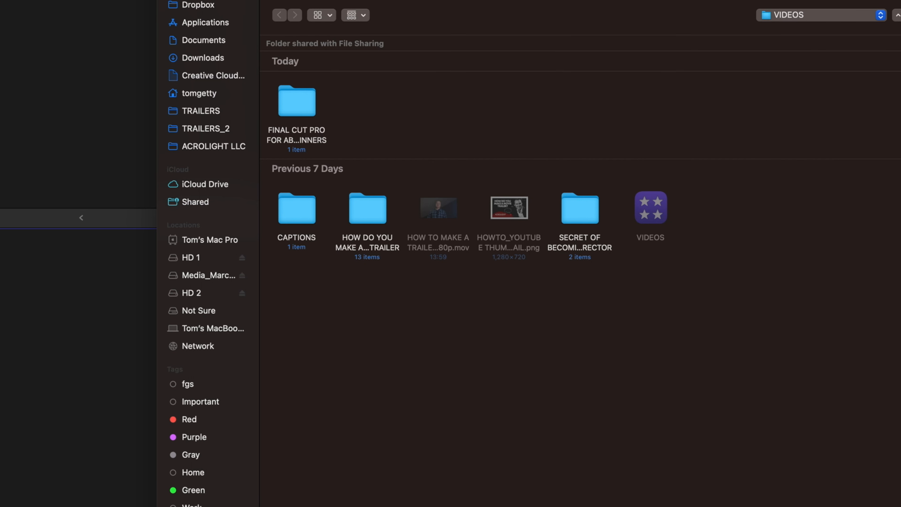
pyautogui.doubleClick(277, 94)
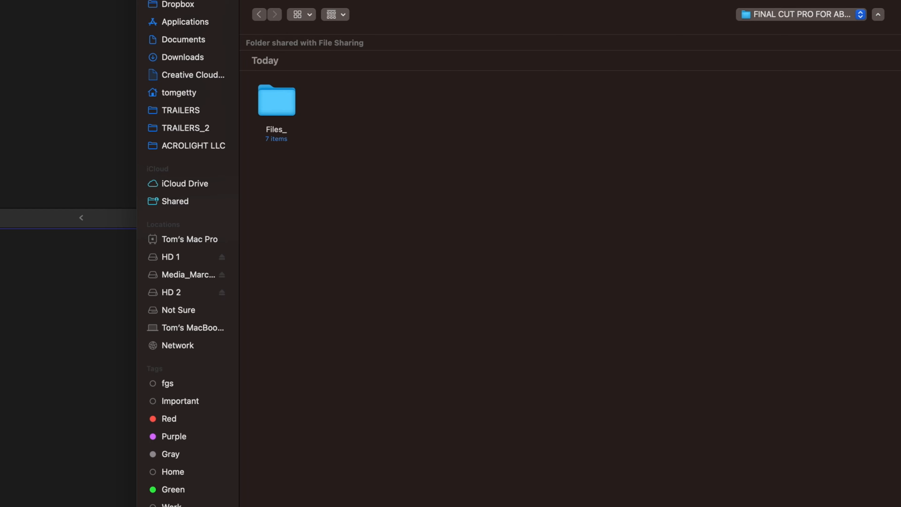
pyautogui.write('TUTORIAL')
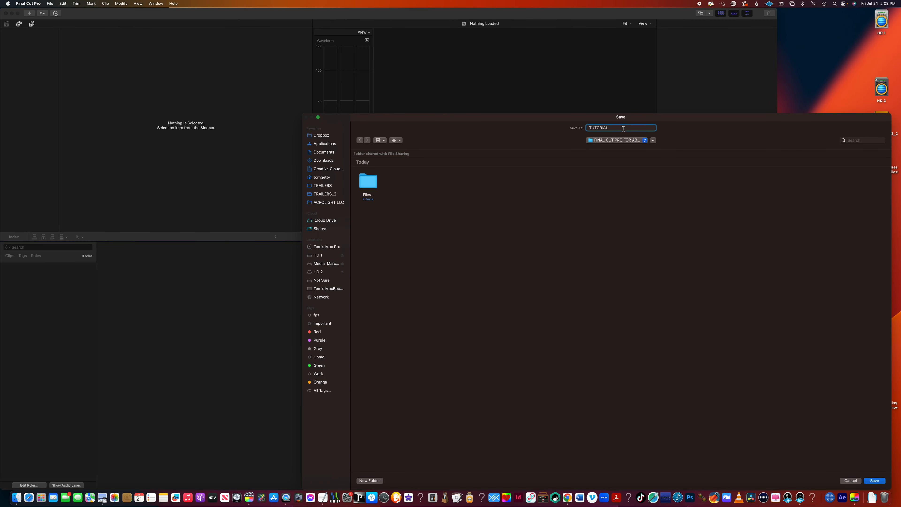
pyautogui.press('Return')
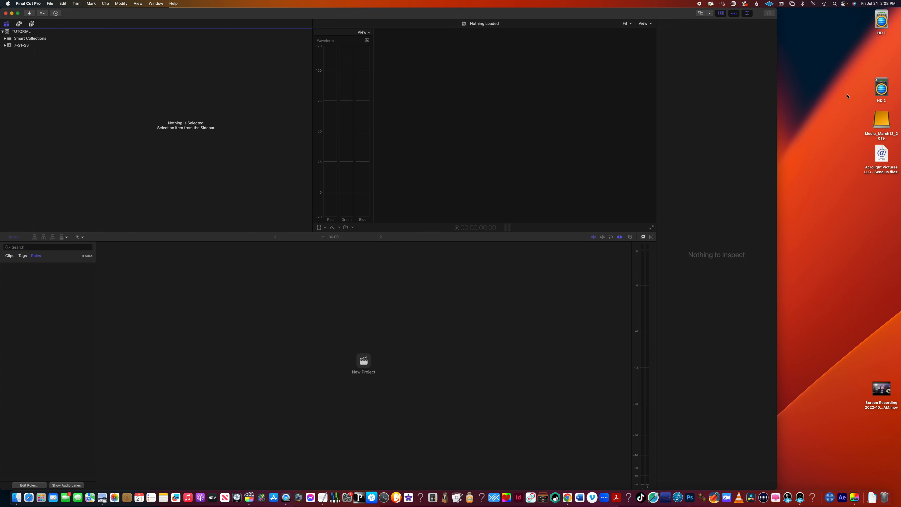
# Step: Widen the editing window and select the 7-21-23 event in the TUTORIAL library
pyautogui.moveTo(776, 118); pyautogui.dragTo(892, 118)
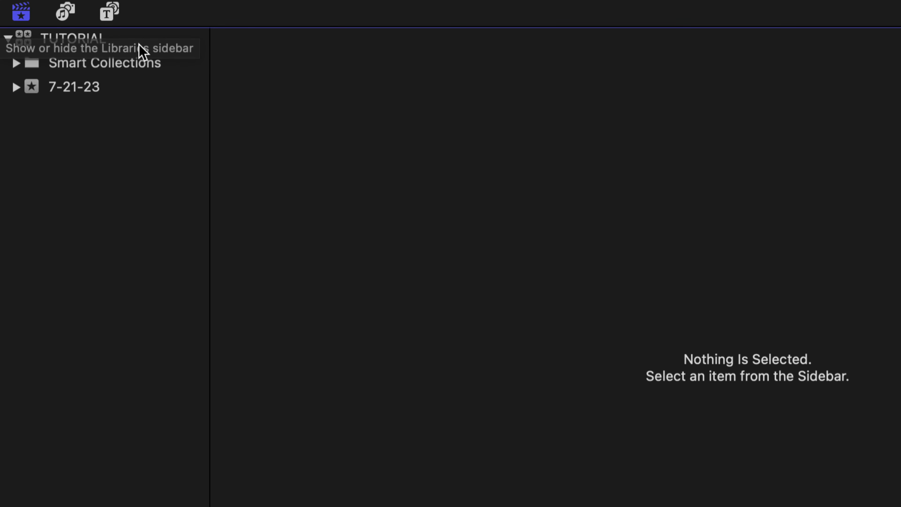
pyautogui.click(93, 40)
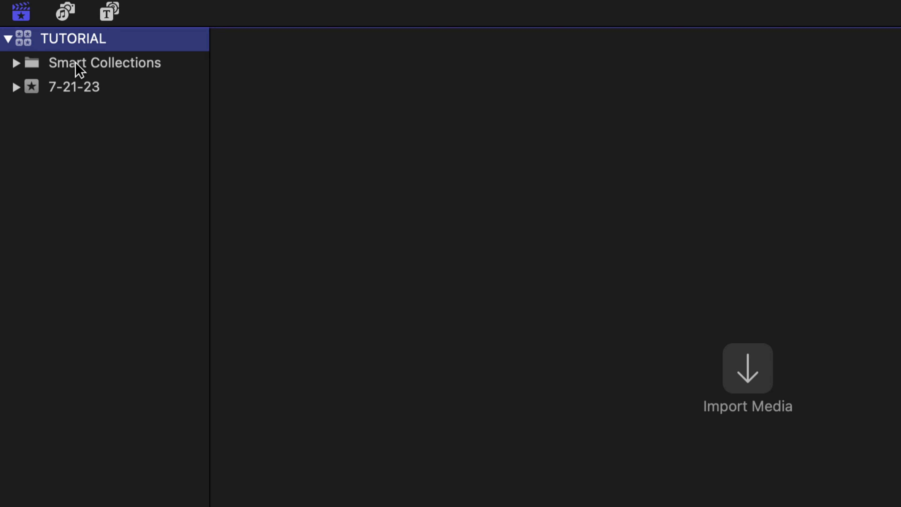
pyautogui.click(73, 89)
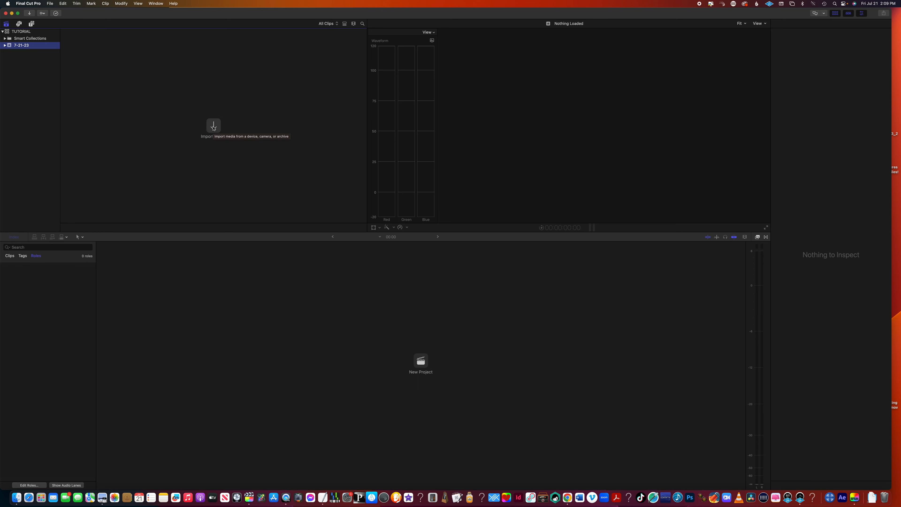
# Step: Open Media Import for the 7-21-23 event and browse the clips on the Untitled camera, closing the Finder window in between
pyautogui.click(214, 126)
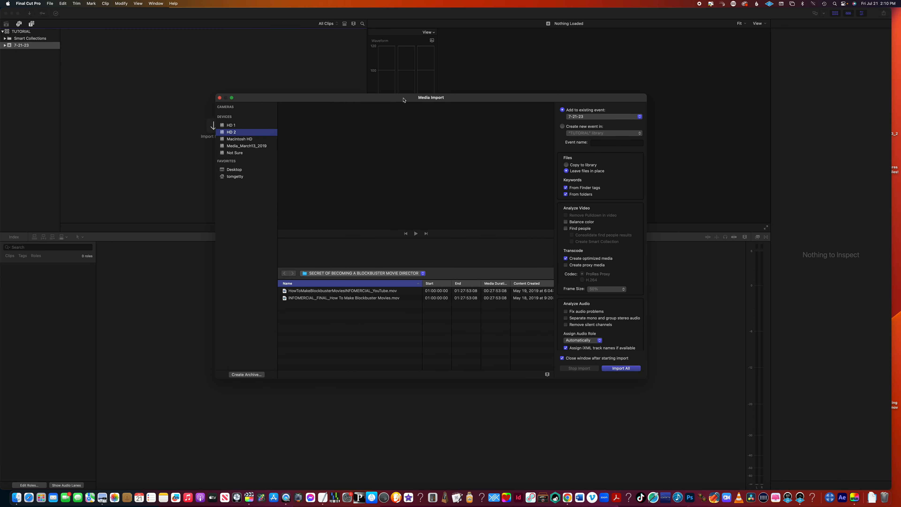
pyautogui.moveTo(403, 100); pyautogui.dragTo(398, 101)
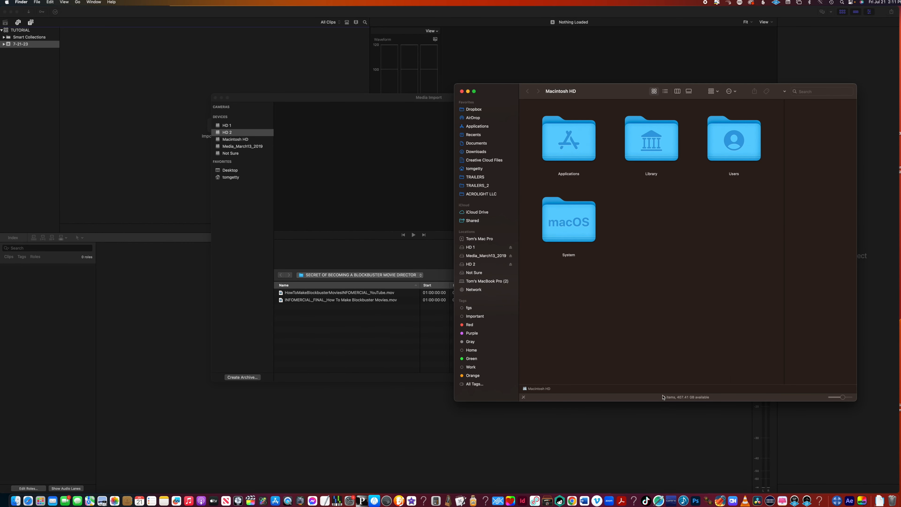
pyautogui.moveTo(602, 91); pyautogui.dragTo(615, 109)
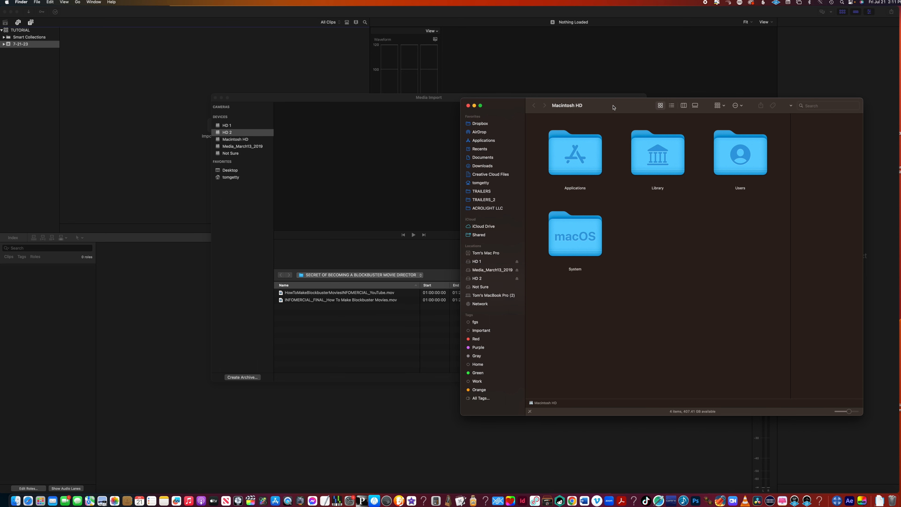
pyautogui.click(468, 106)
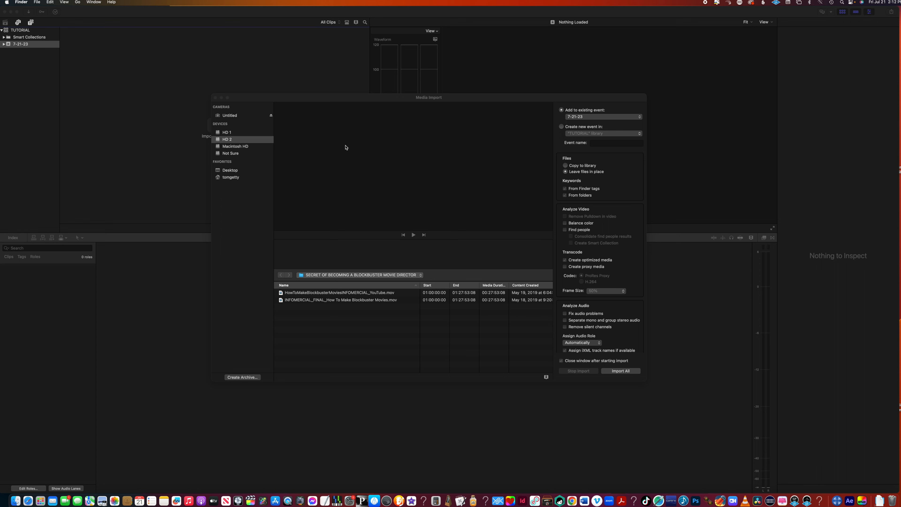
pyautogui.click(229, 116)
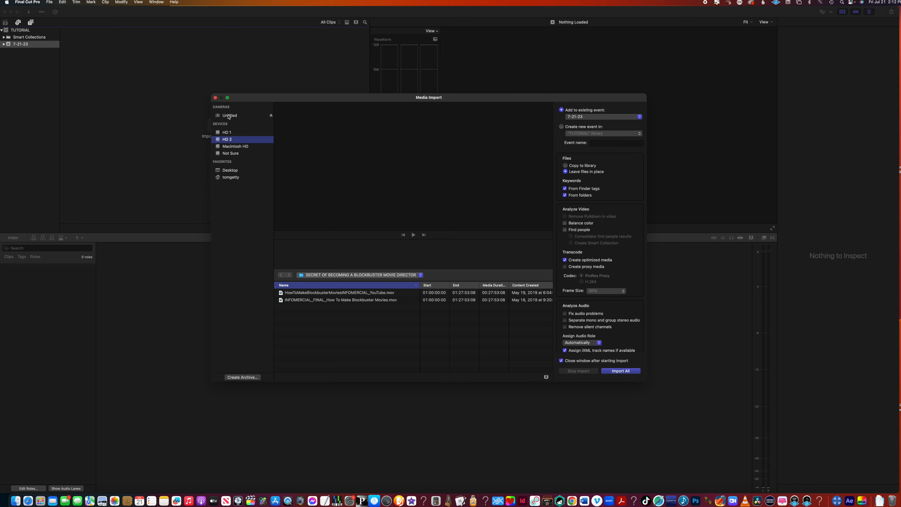
pyautogui.click(229, 116)
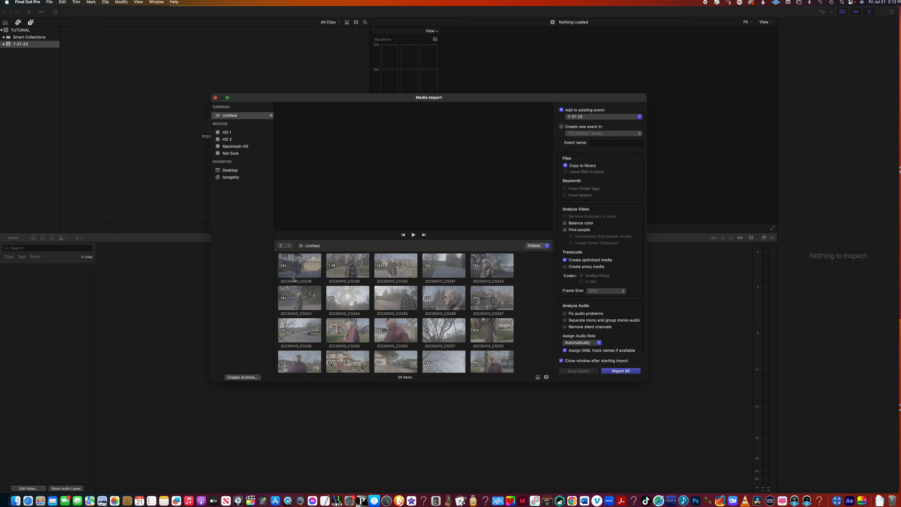
# Step: Skim through the camera clips and preview clip 20230410_C0238
pyautogui.click(307, 280)
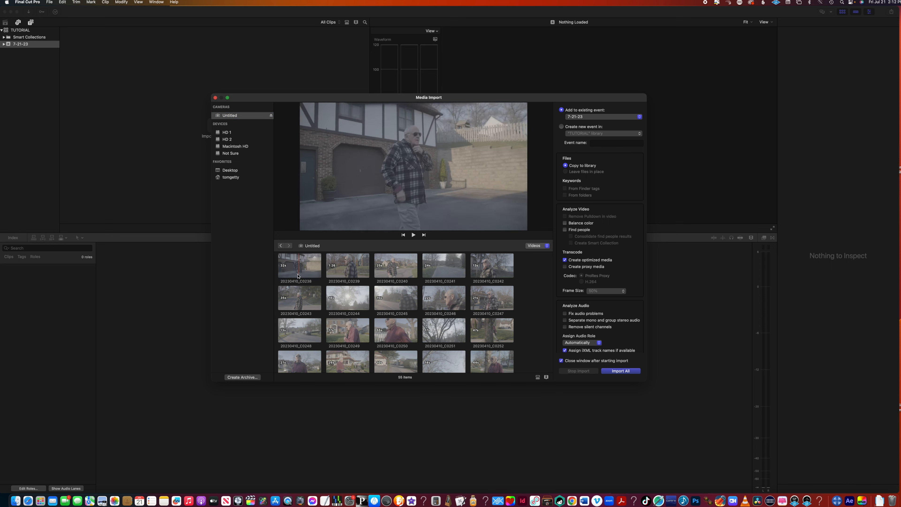
pyautogui.scroll(1, 528, 312)
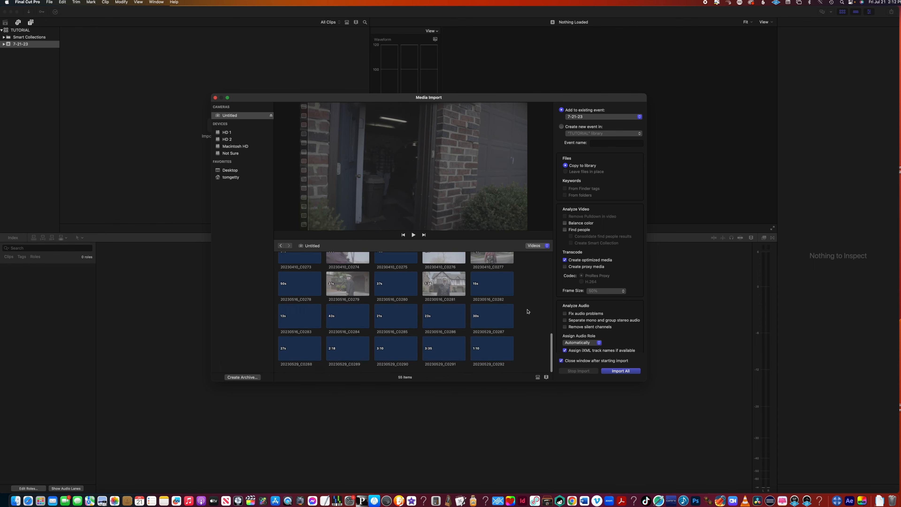
pyautogui.click(301, 271)
pyautogui.press('space')
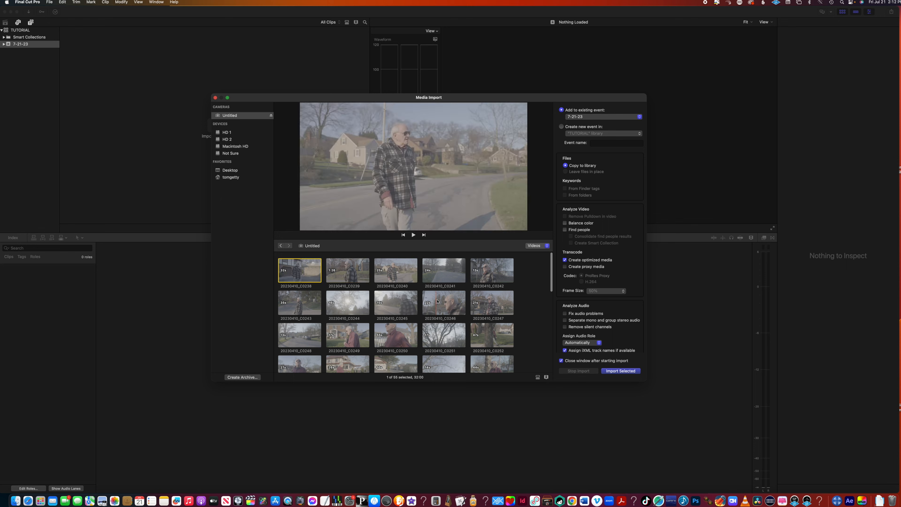
# Step: Select all the clips on the Untitled camera and clear the selection again
pyautogui.scroll(-5, 537, 309)
pyautogui.press('super+a')
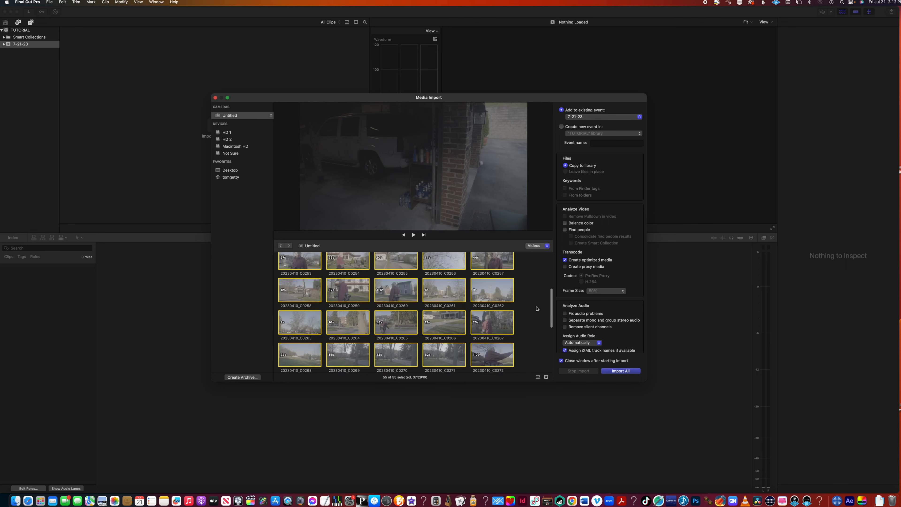
pyautogui.click(538, 309)
# Step: Mark a range of about 11 seconds within clip 20230410_C0238
pyautogui.scroll(4, 538, 309)
pyautogui.click(296, 276)
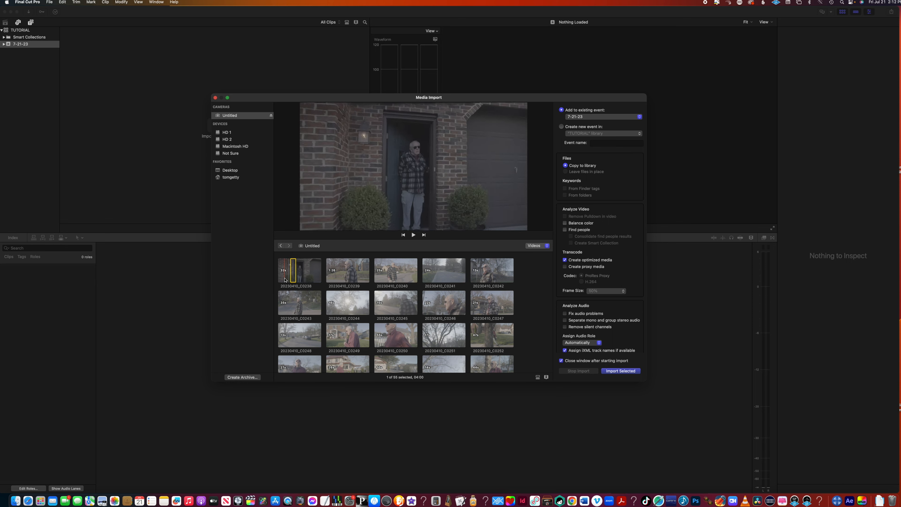
pyautogui.moveTo(286, 280); pyautogui.dragTo(303, 278)
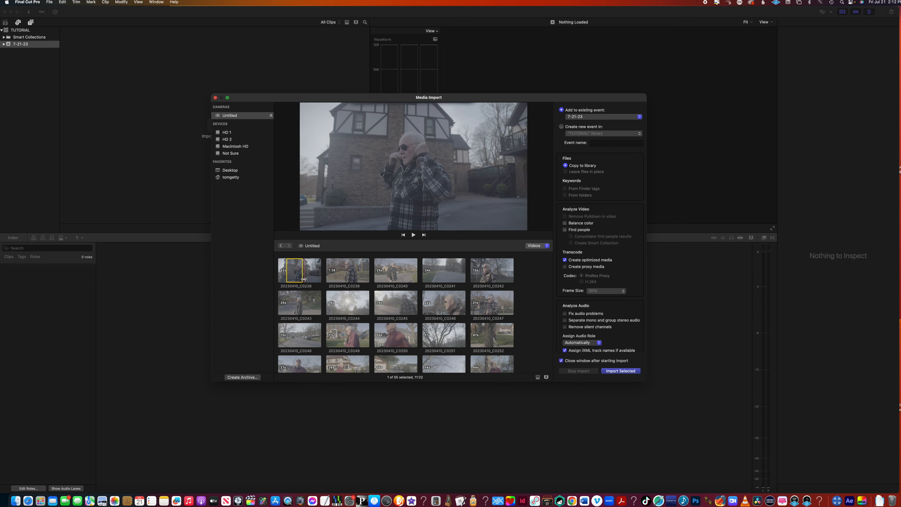
# Step: Import the whole clip 20230410_C0238 into the existing 7-21-23 event
pyautogui.click(280, 279)
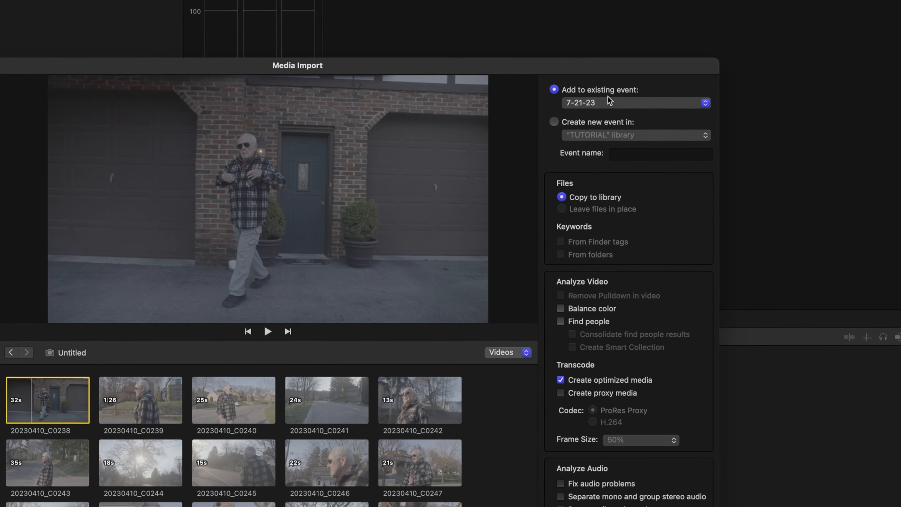
pyautogui.click(589, 124)
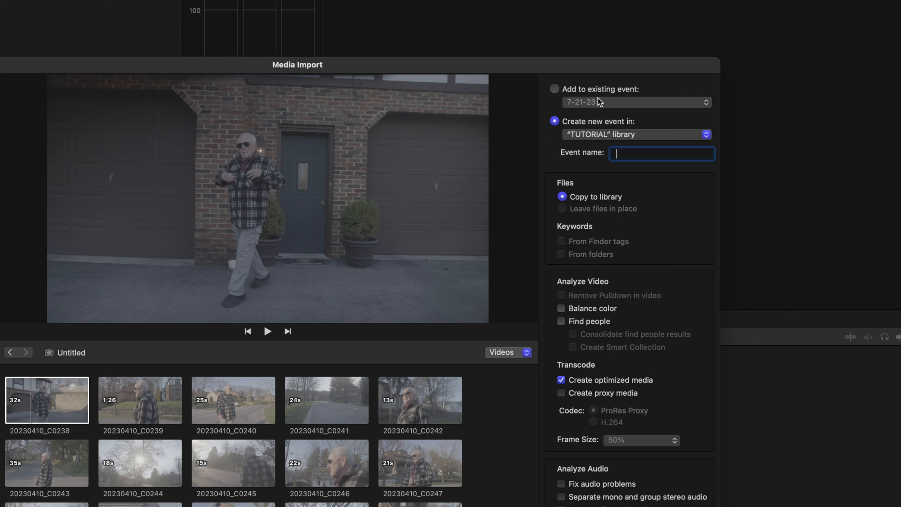
pyautogui.click(586, 84)
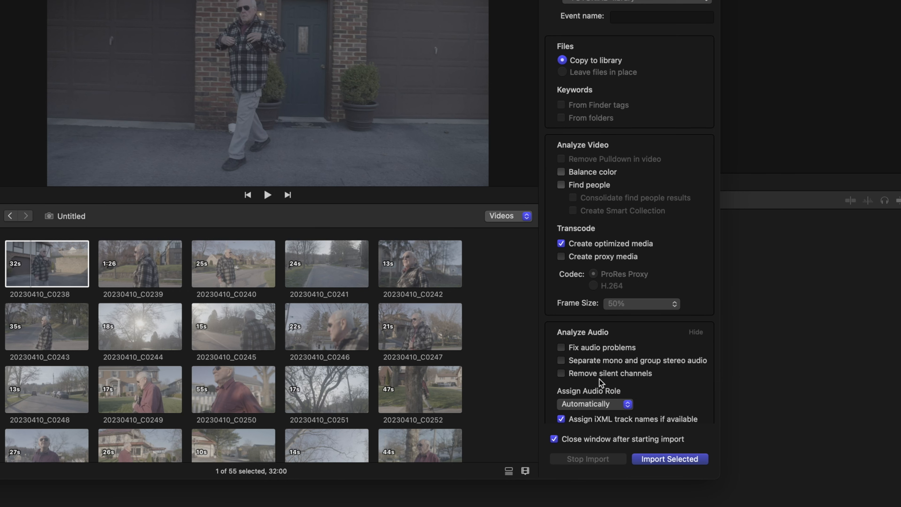
pyautogui.click(675, 460)
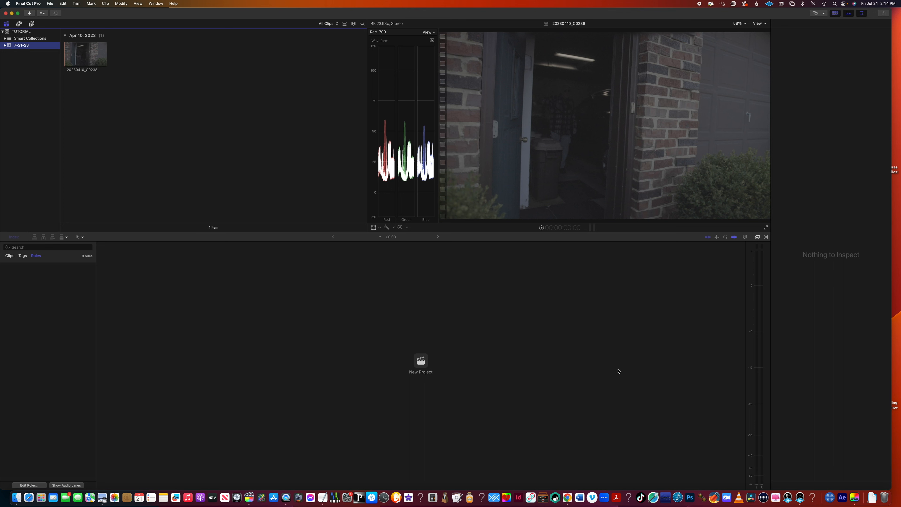
pyautogui.click(177, 126)
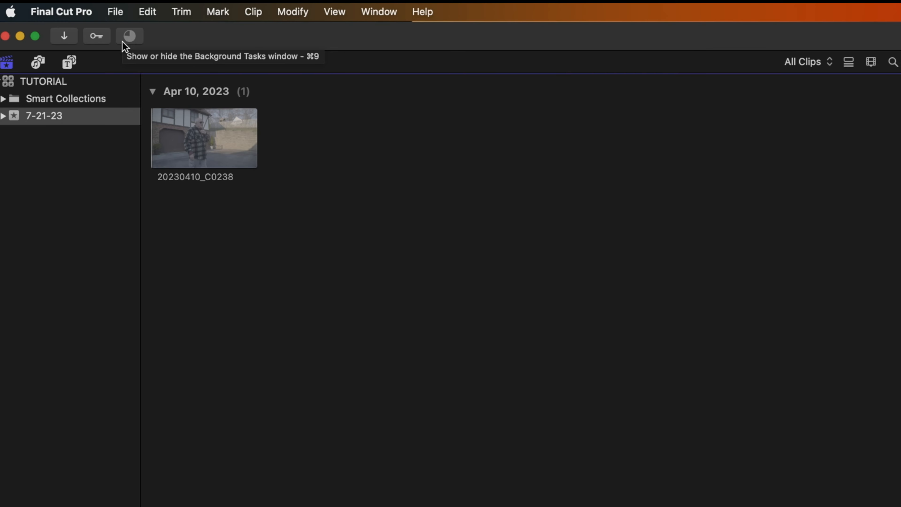
# Step: Check the status of the import and transcoding in the Background Tasks window, and close it
pyautogui.click(129, 39)
pyautogui.moveTo(145, 45); pyautogui.dragTo(631, 108)
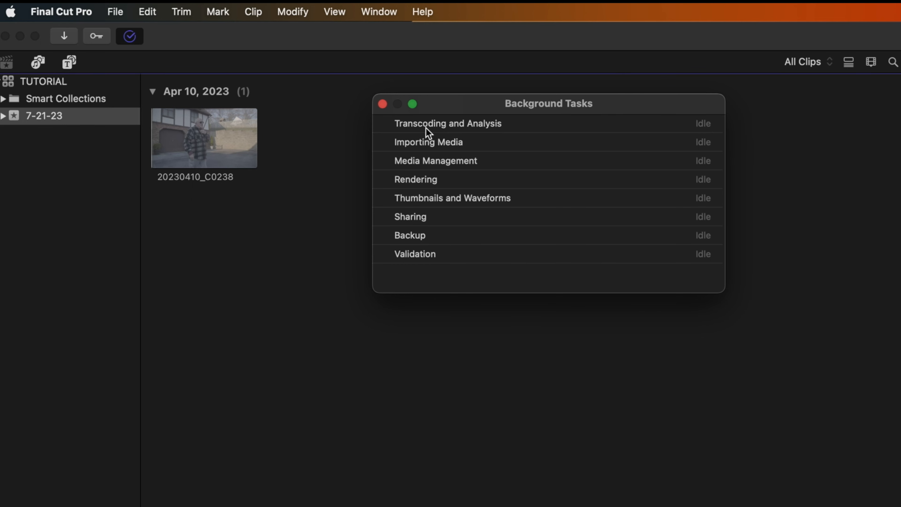
pyautogui.click(383, 105)
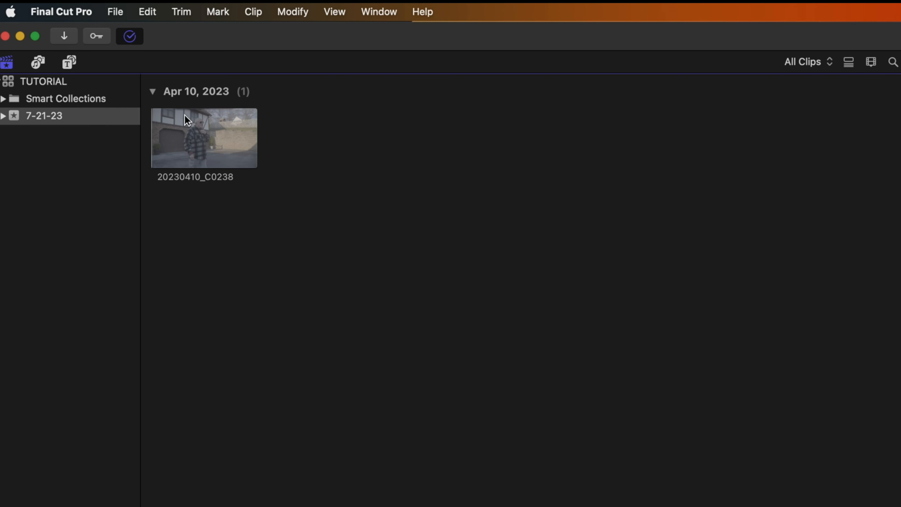
# Step: View the TUTORIAL library's properties and clear the selection
pyautogui.click(87, 88)
pyautogui.click(385, 211)
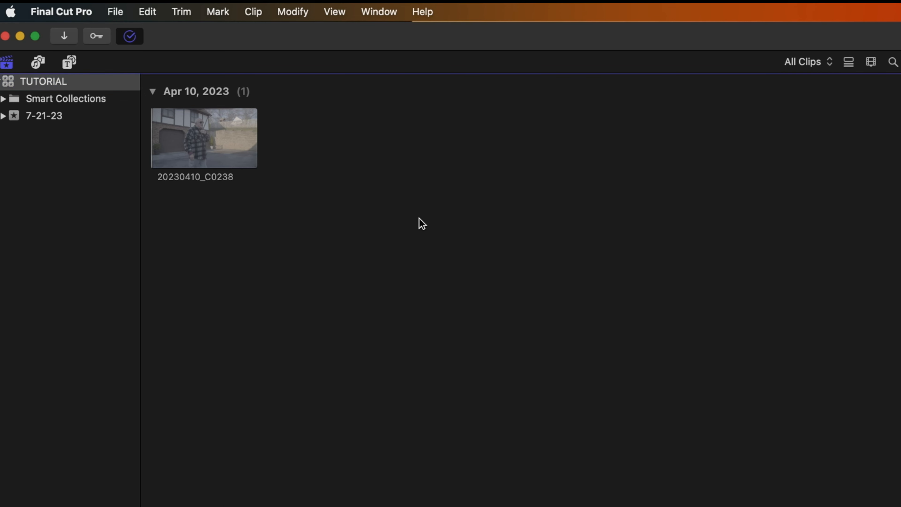
pyautogui.click(114, 88)
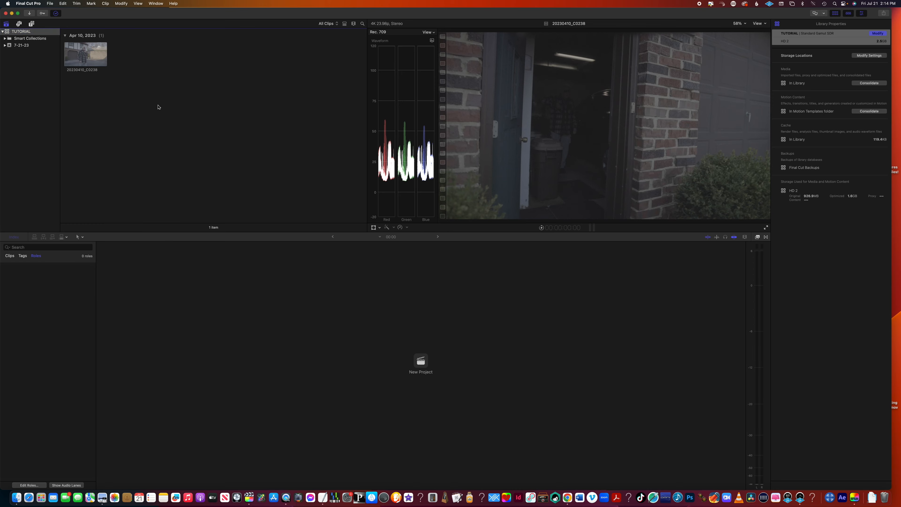
pyautogui.click(158, 107)
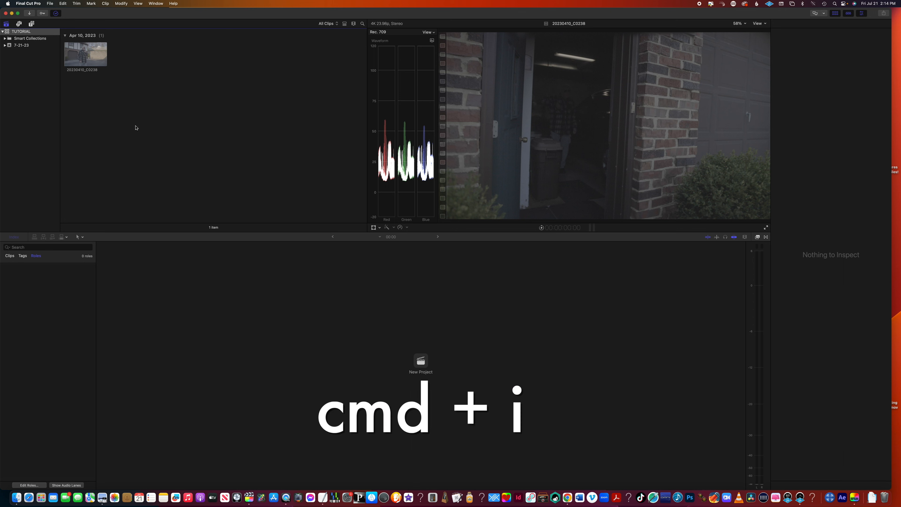
# Step: Start a media import and browse to the Files_ folder on the HD 2 drive
pyautogui.click(50, 3)
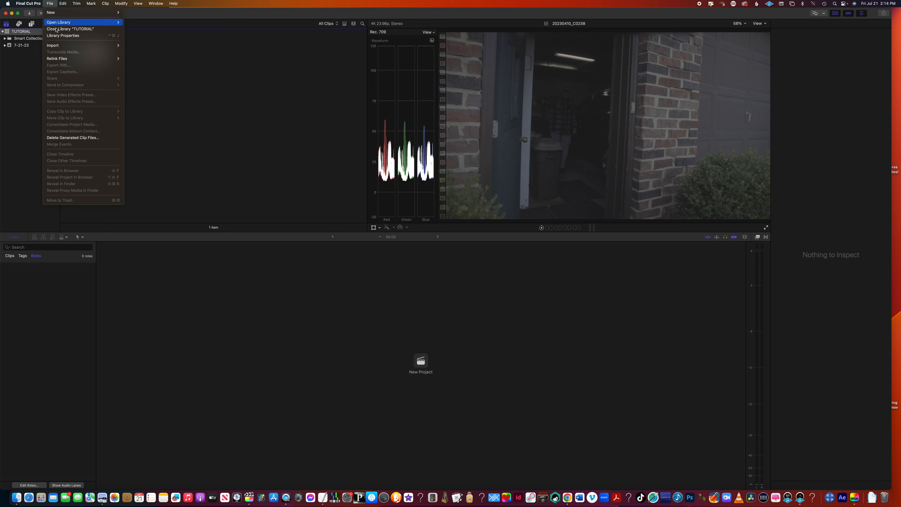
pyautogui.moveTo(63, 47)
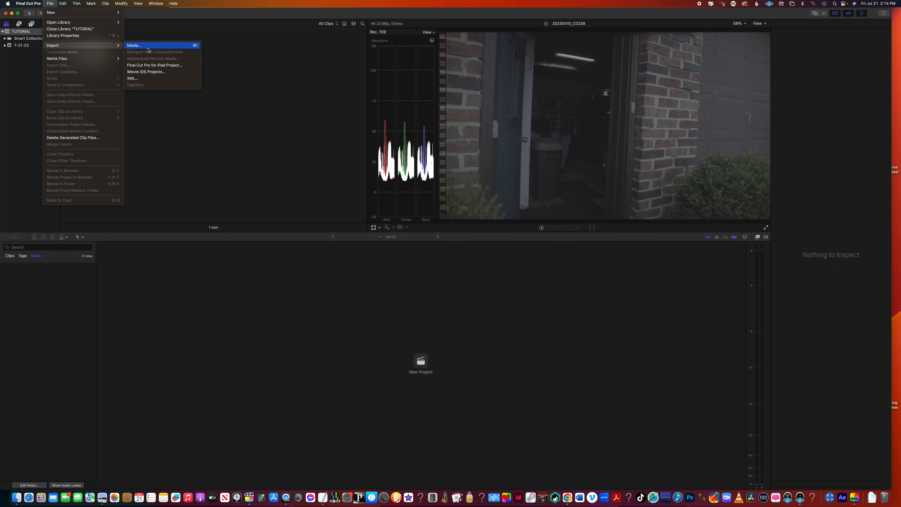
pyautogui.click(149, 46)
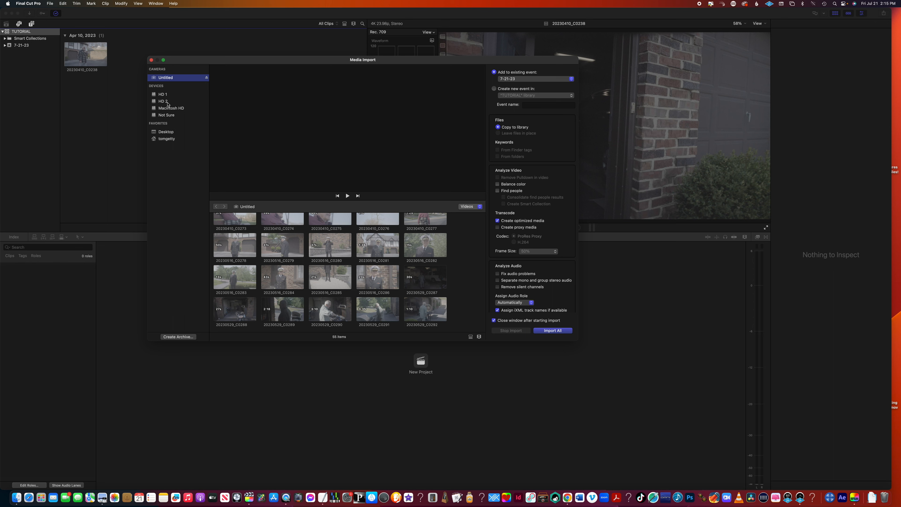
pyautogui.click(168, 104)
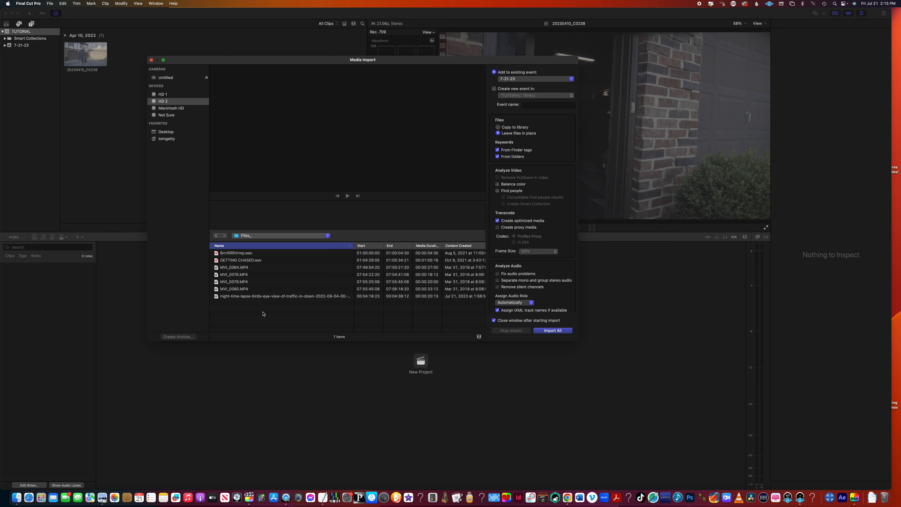
# Step: Preview MVI_0079.MP4 and the two WAV audio files in the Files_ folder, including GETTING CHASED.wav
pyautogui.click(252, 281)
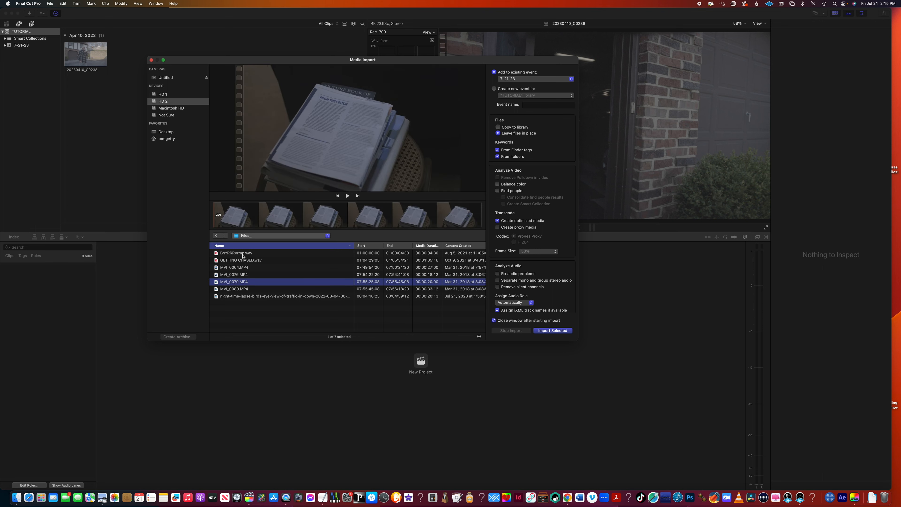
pyautogui.click(243, 259)
pyautogui.press('Up')
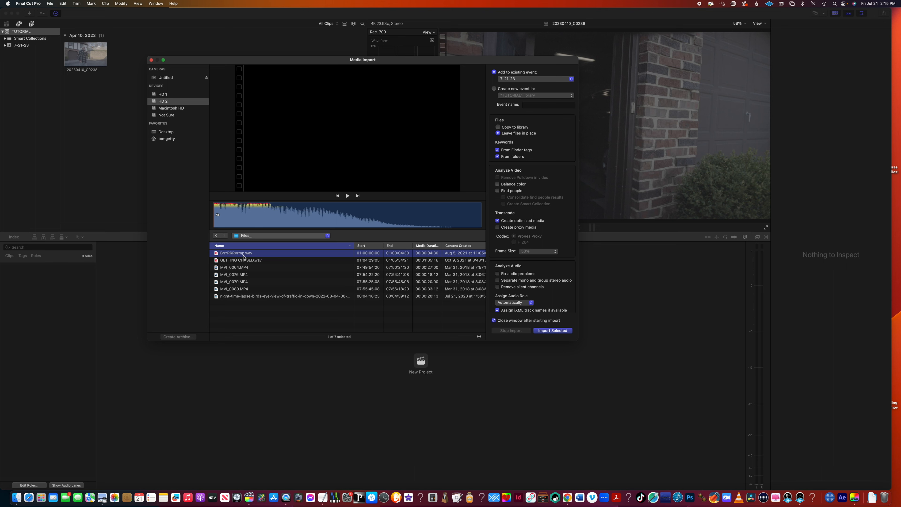
pyautogui.click(219, 212)
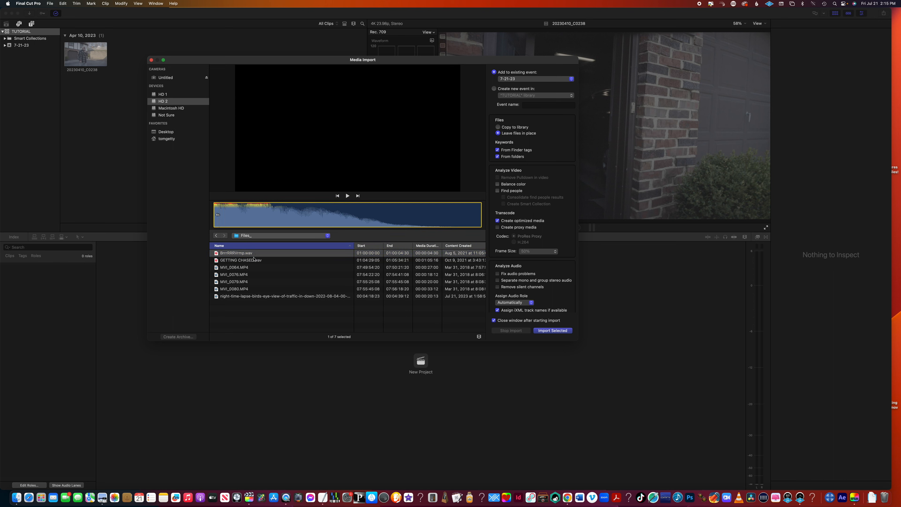
pyautogui.click(252, 262)
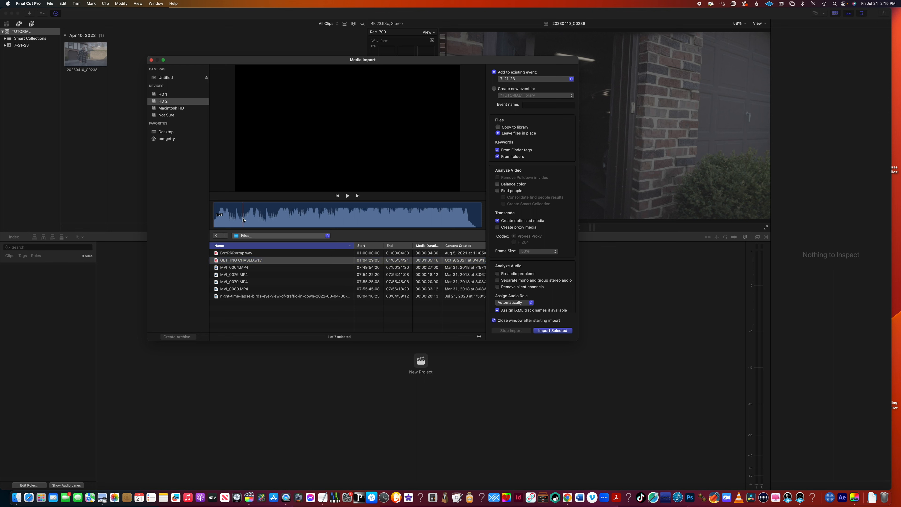
pyautogui.click(254, 221)
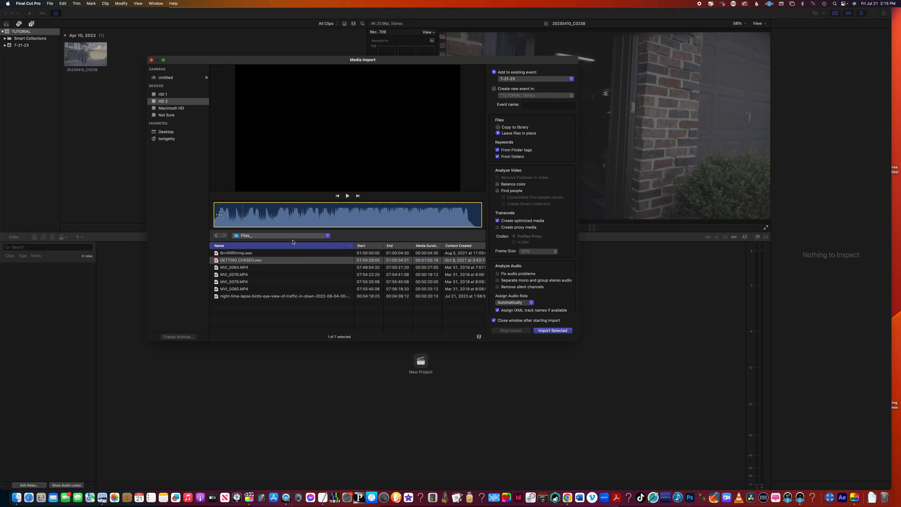
# Step: Preview the fireplace clip MVI_0076.MP4 and mark its whole length as the range
pyautogui.click(275, 259)
pyautogui.press('Down')
pyautogui.press('Down')
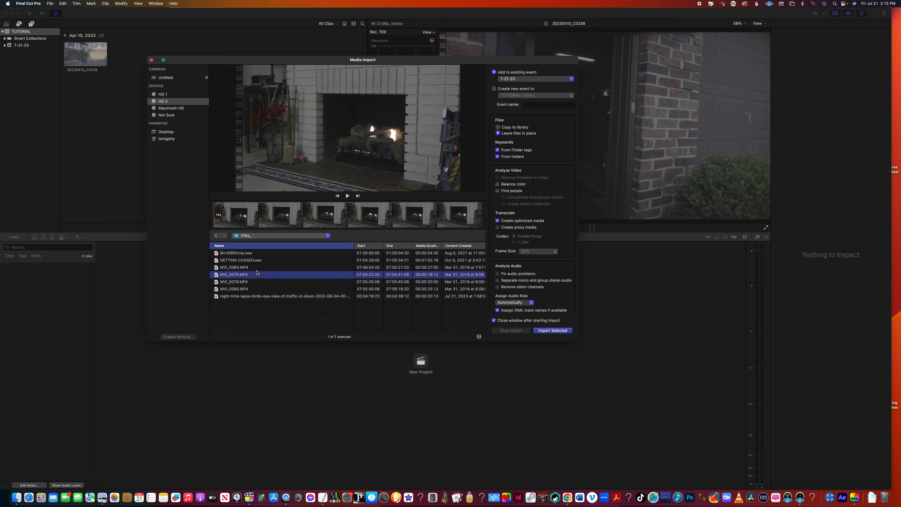
pyautogui.click(230, 220)
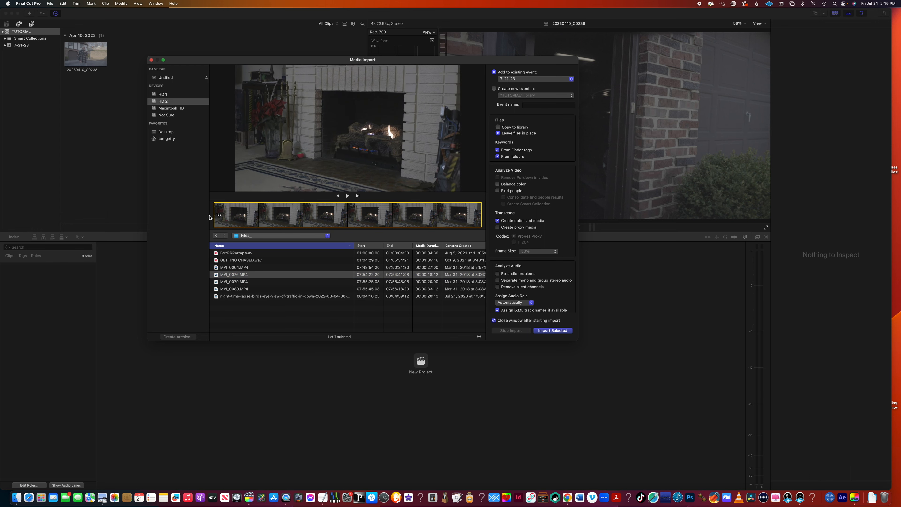
pyautogui.press('super+shift+a')
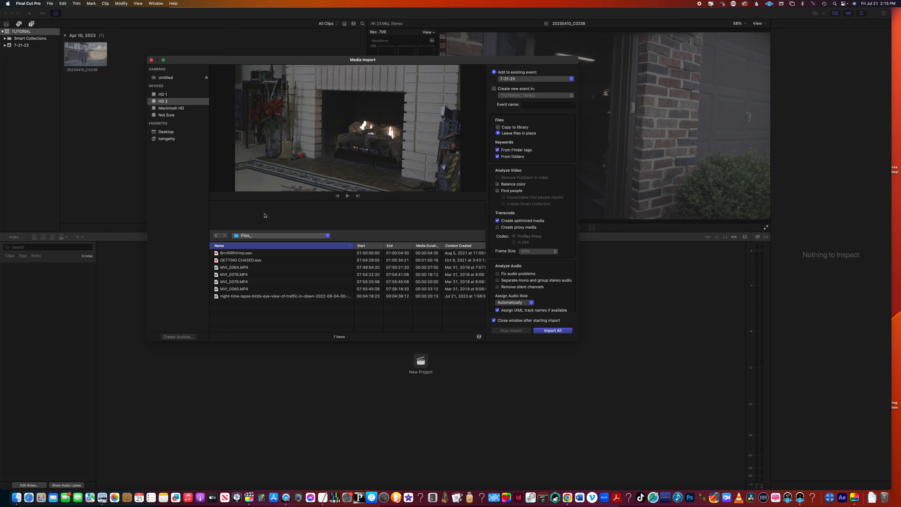
pyautogui.click(245, 276)
pyautogui.click(277, 214)
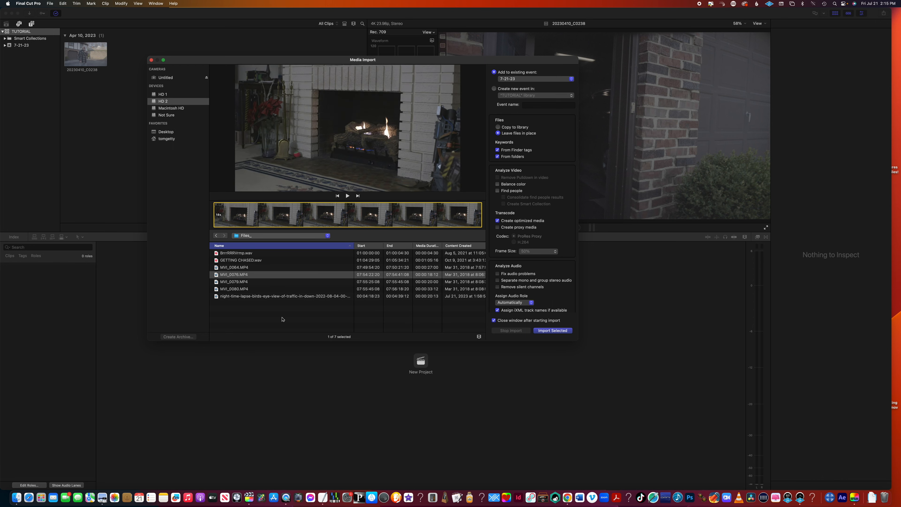
# Step: Import all seven files of the Files_ folder into the existing 7-21-23 event, and undo that import
pyautogui.click(263, 297)
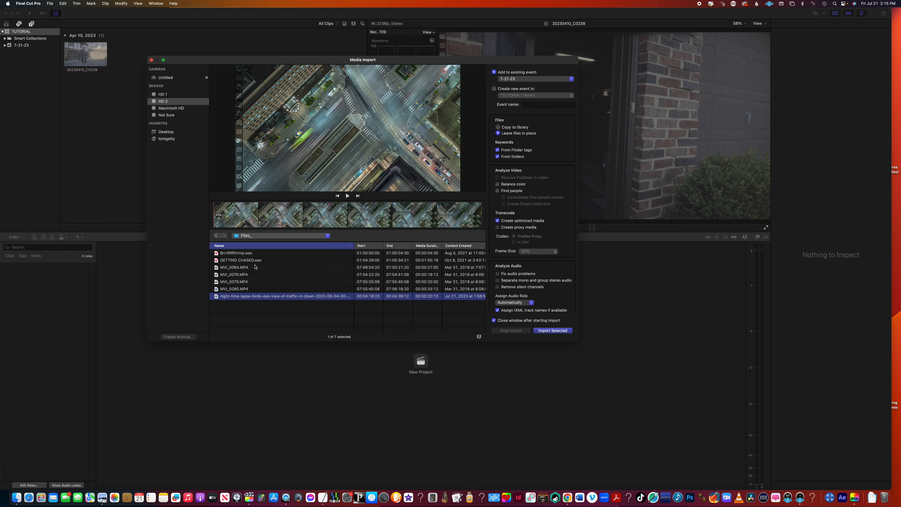
pyautogui.keyDown('shift'); pyautogui.click(253, 254); pyautogui.keyUp('shift')
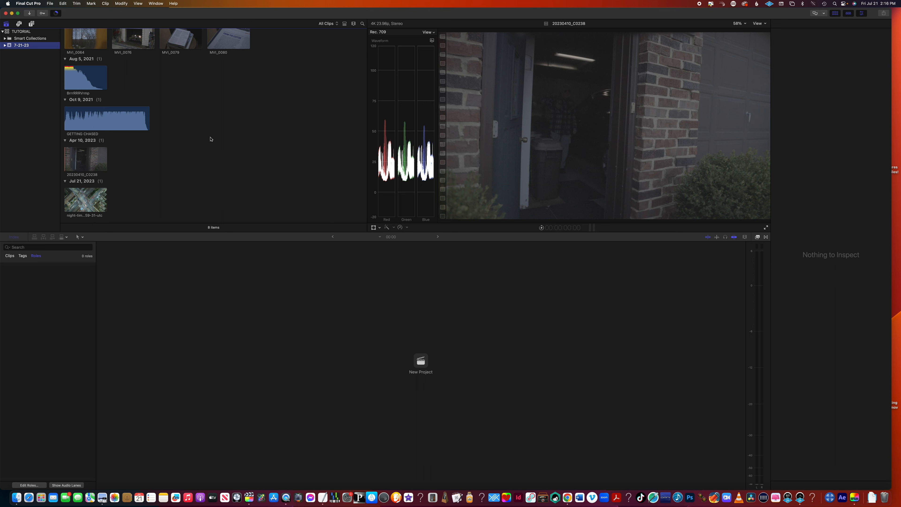
pyautogui.click(248, 158)
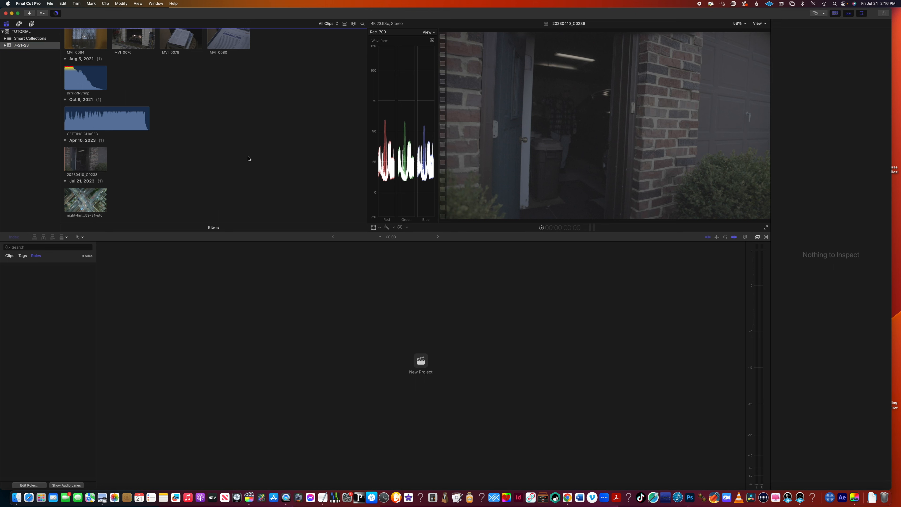
pyautogui.press('super+z')
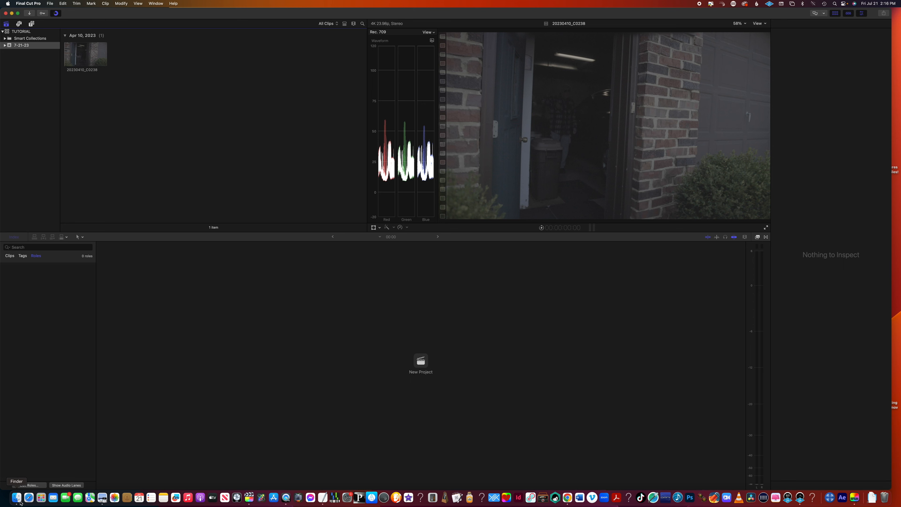
# Step: Switch to Finder and open HD 2 > MARKETING > VIDEOS > FINAL CUT PRO FOR ABSOLUTE BEGINNERS > Files_
pyautogui.click(16, 500)
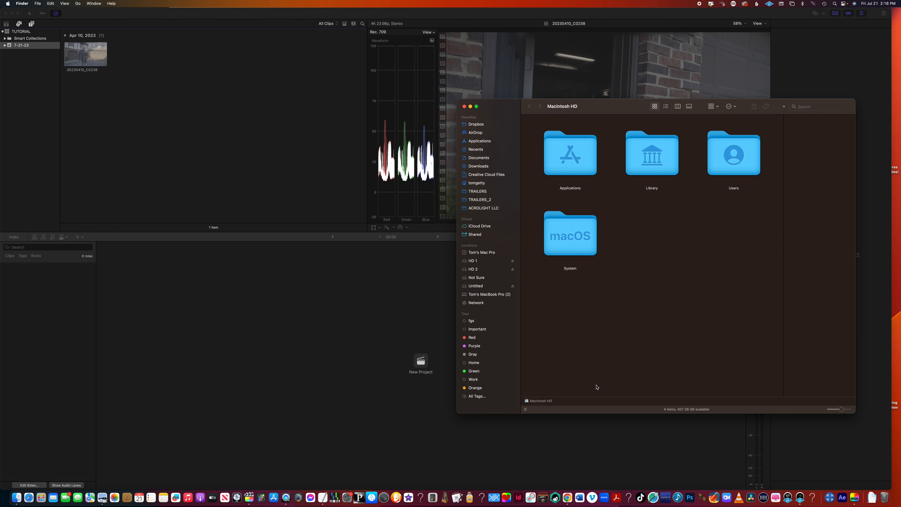
pyautogui.moveTo(597, 409); pyautogui.dragTo(538, 420)
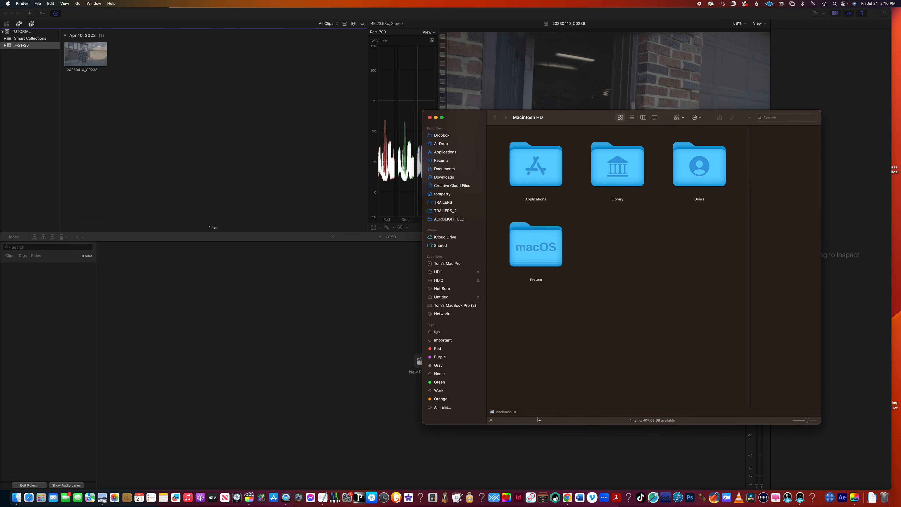
pyautogui.click(446, 281)
pyautogui.scroll(10, 559, 156)
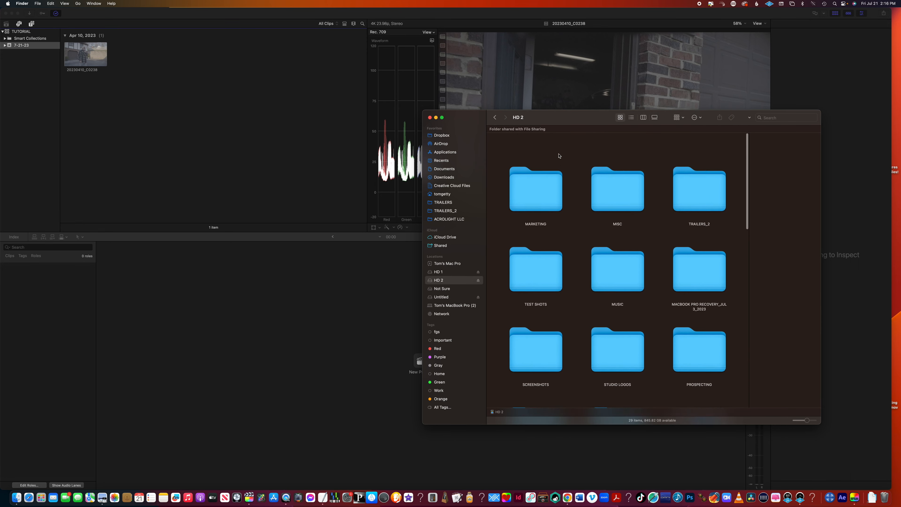
pyautogui.doubleClick(539, 173)
pyautogui.doubleClick(539, 177)
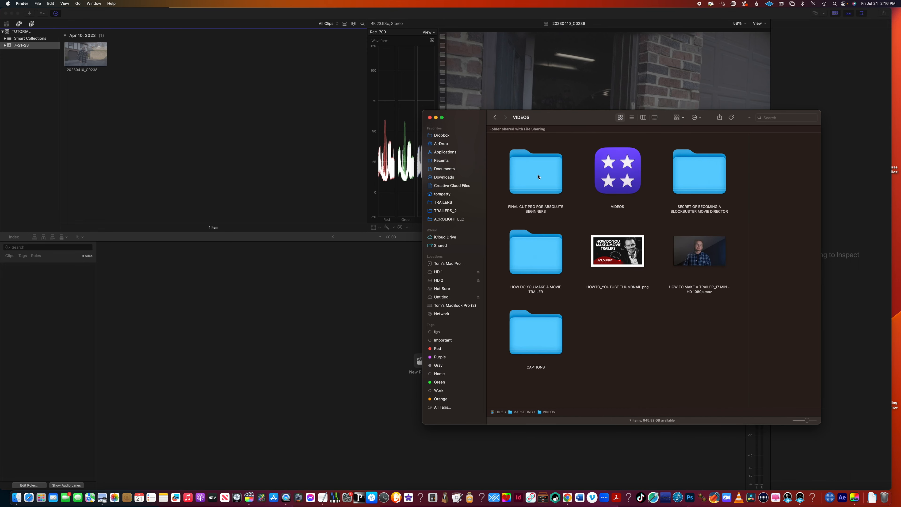
pyautogui.doubleClick(550, 172)
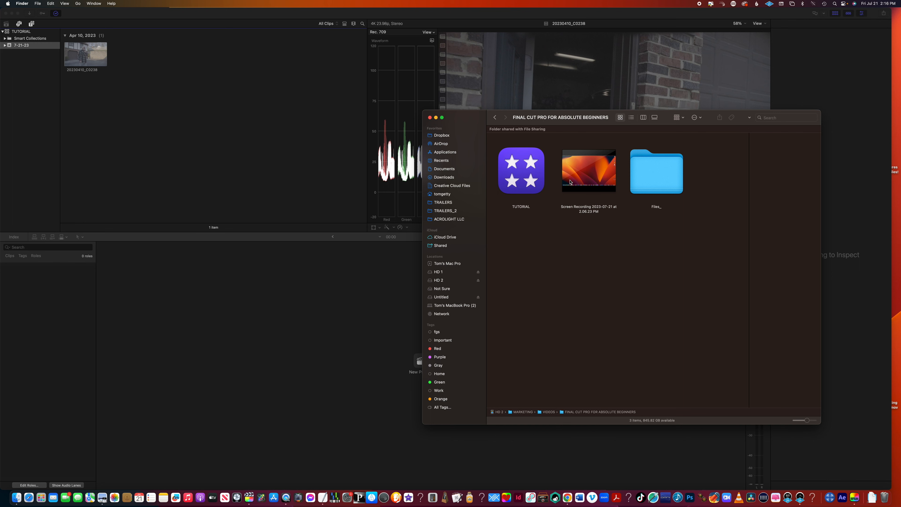
pyautogui.doubleClick(672, 167)
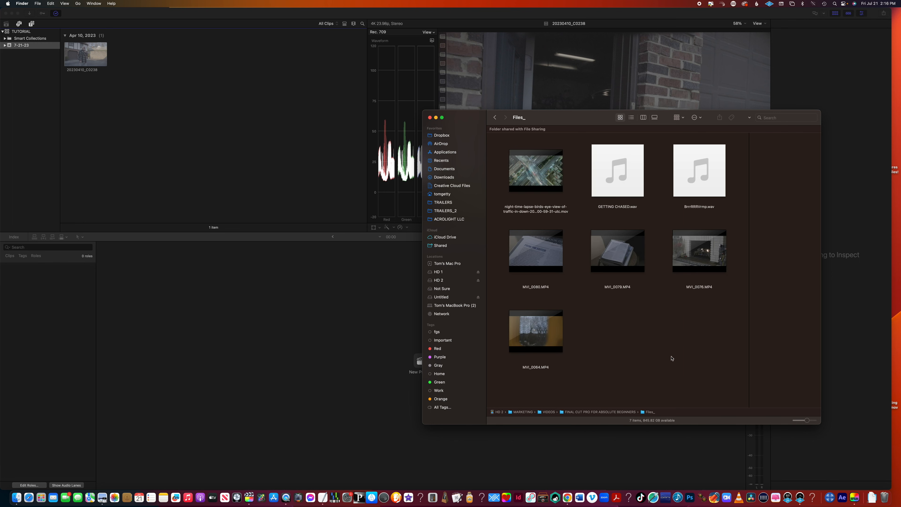
# Step: Bring all seven files from the Finder folder directly into the 7-21-23 event in Final Cut Pro, and clear the selection
pyautogui.press('super+a')
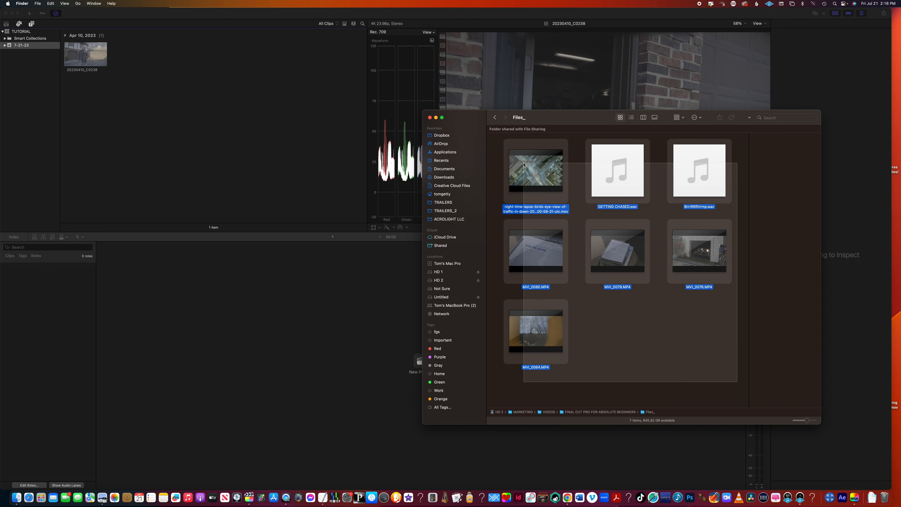
pyautogui.moveTo(521, 176); pyautogui.dragTo(106, 98)
pyautogui.click(331, 122)
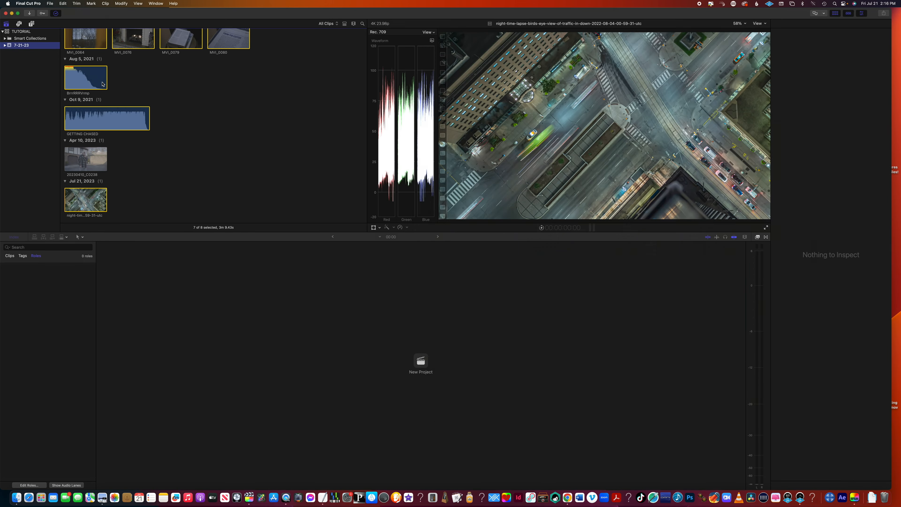
pyautogui.click(330, 122)
pyautogui.scroll(2, 269, 126)
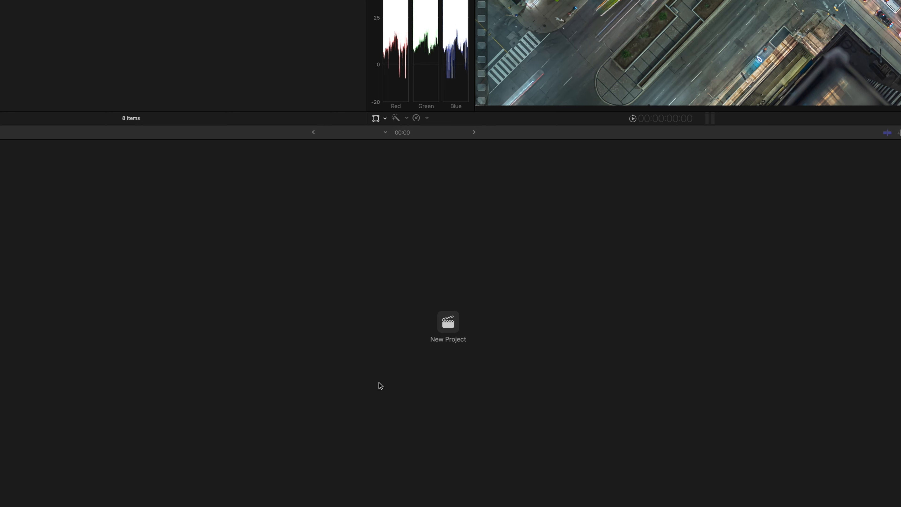
# Step: Create a project named TUTORIAL_1 in the 7-21-23 event with automatic video settings based on the first clip
pyautogui.click(454, 327)
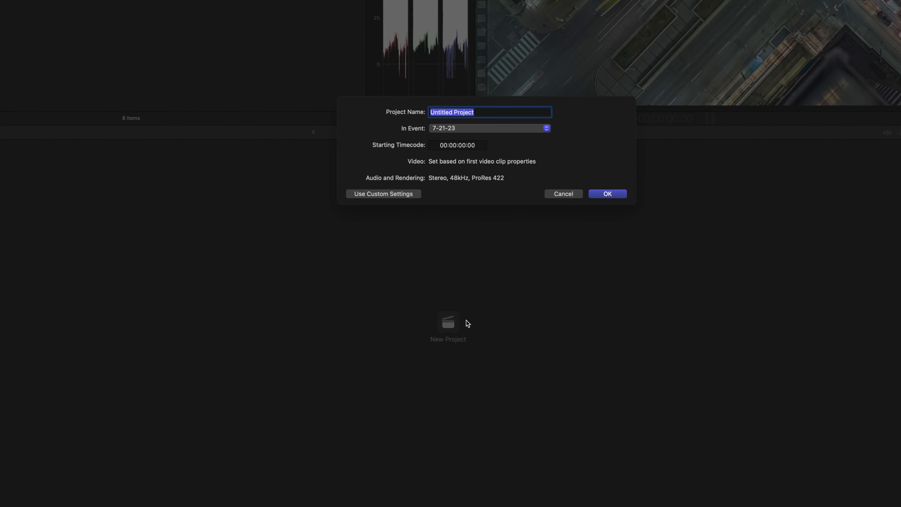
pyautogui.write('TUTORIAL_1')
pyautogui.click(488, 130)
pyautogui.click(488, 131)
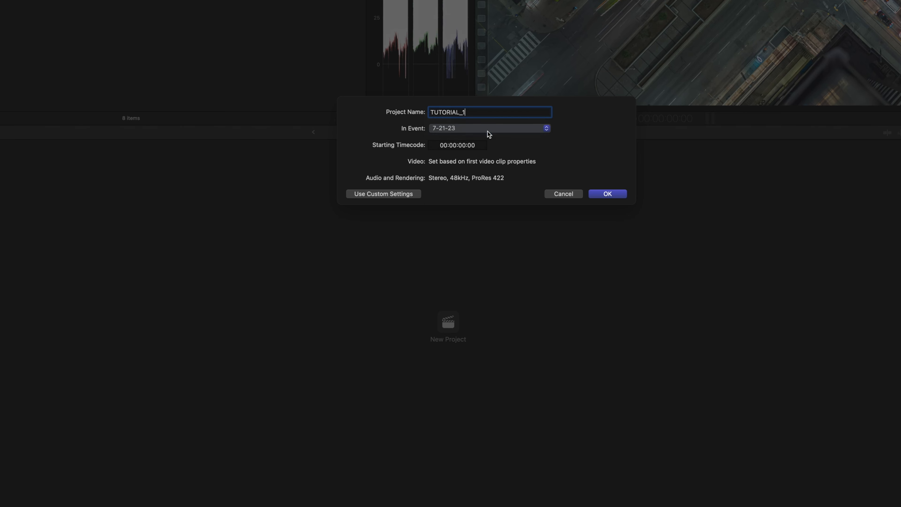
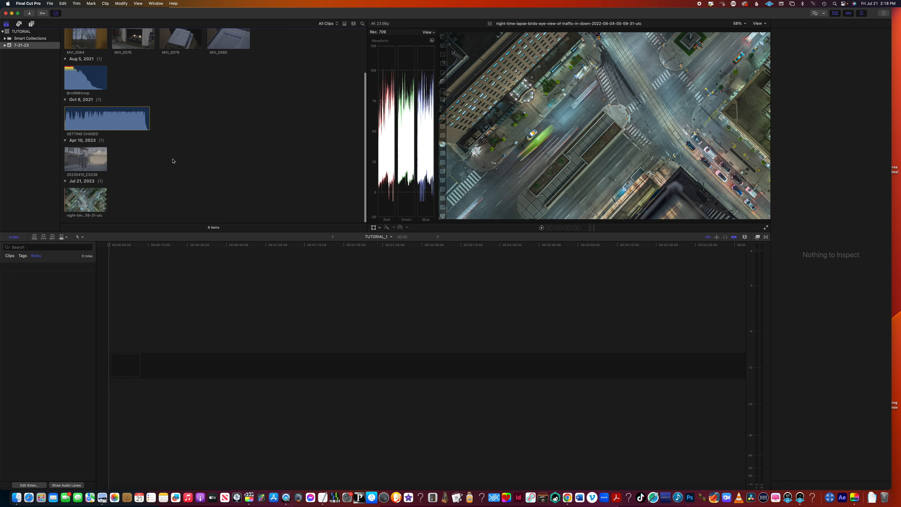
# Step: Look through the event's project and clips, and examine the inspector settings of clip 20230410_C0238
pyautogui.click(97, 163)
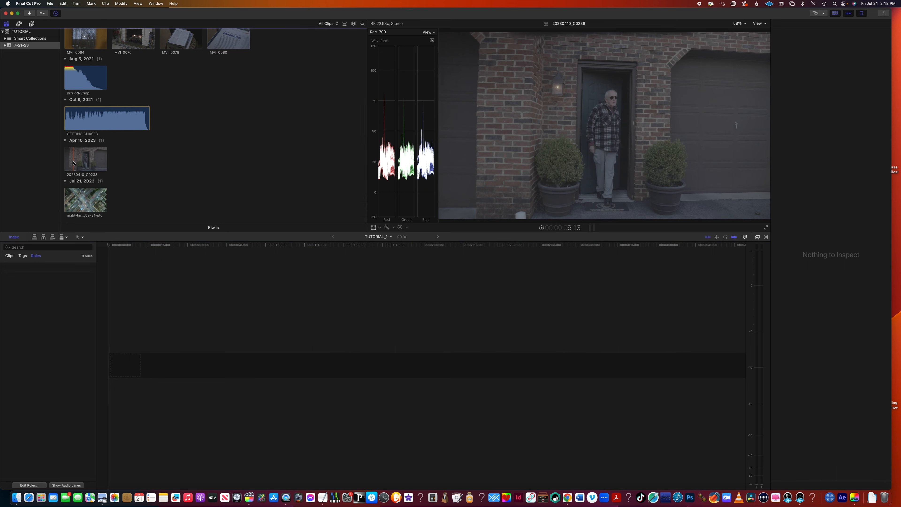
pyautogui.press('super+4')
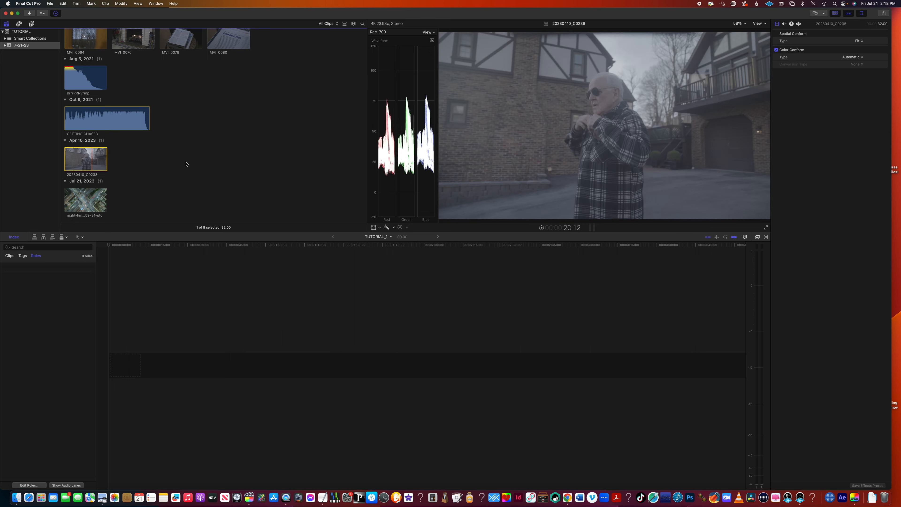
pyautogui.click(185, 164)
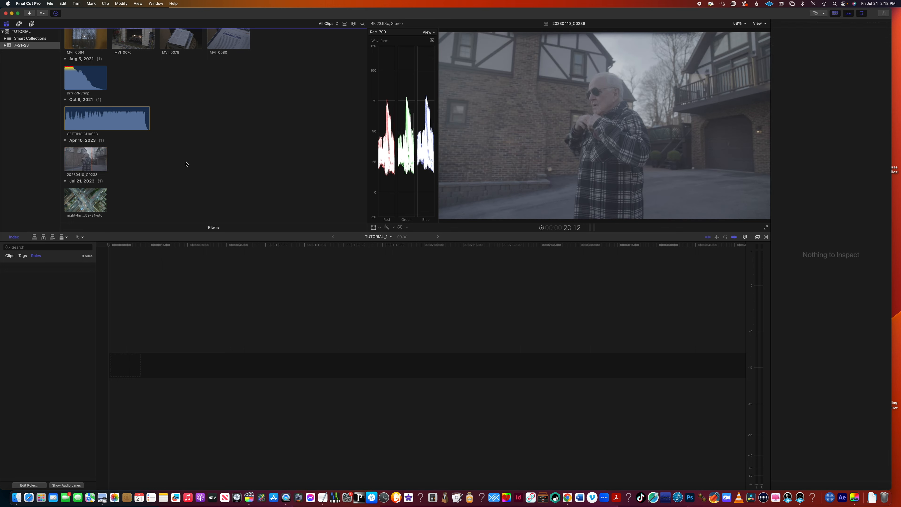
pyautogui.scroll(3, 191, 156)
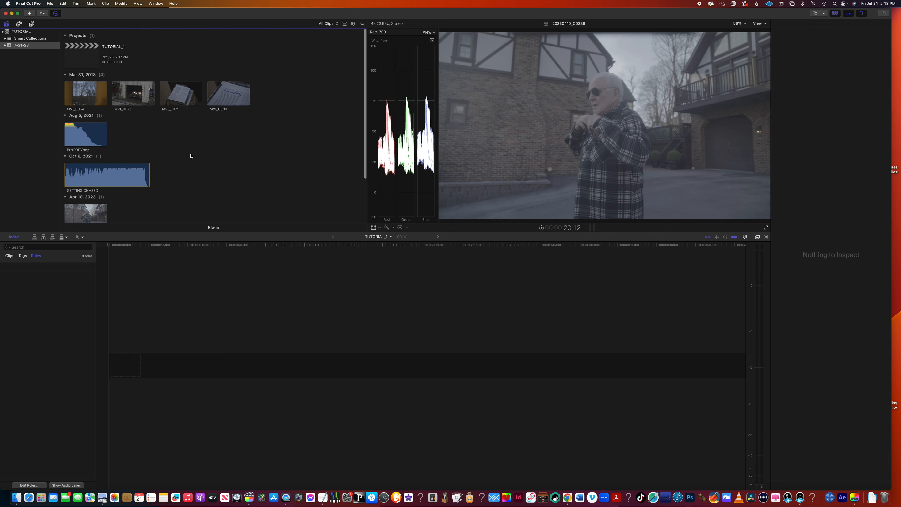
pyautogui.scroll(-3, 154, 200)
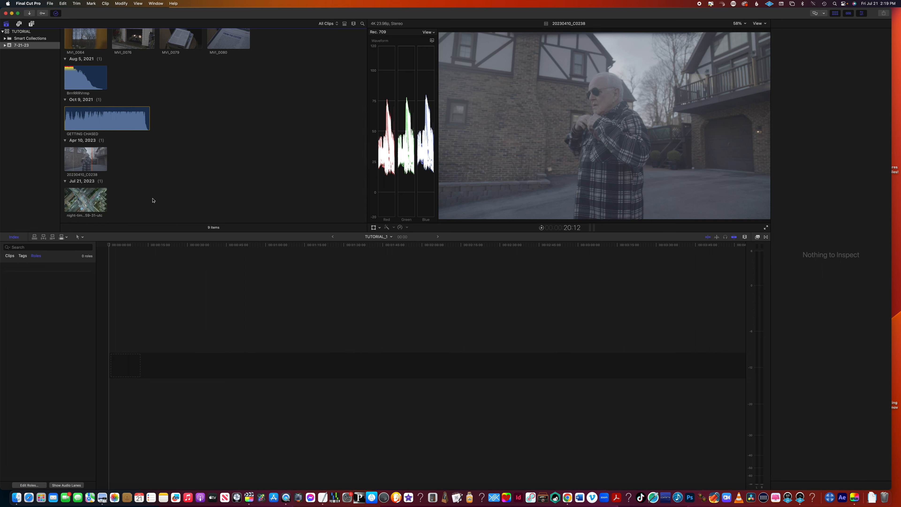
pyautogui.click(102, 160)
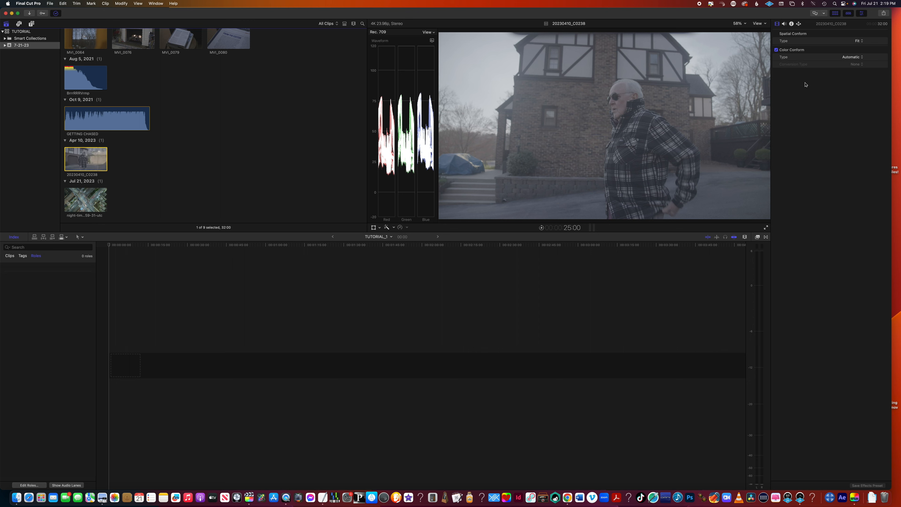
# Step: Show clip 20230410_C0238's file information, and try the whole clip in the empty TUTORIAL_1 timeline before removing it
pyautogui.click(792, 24)
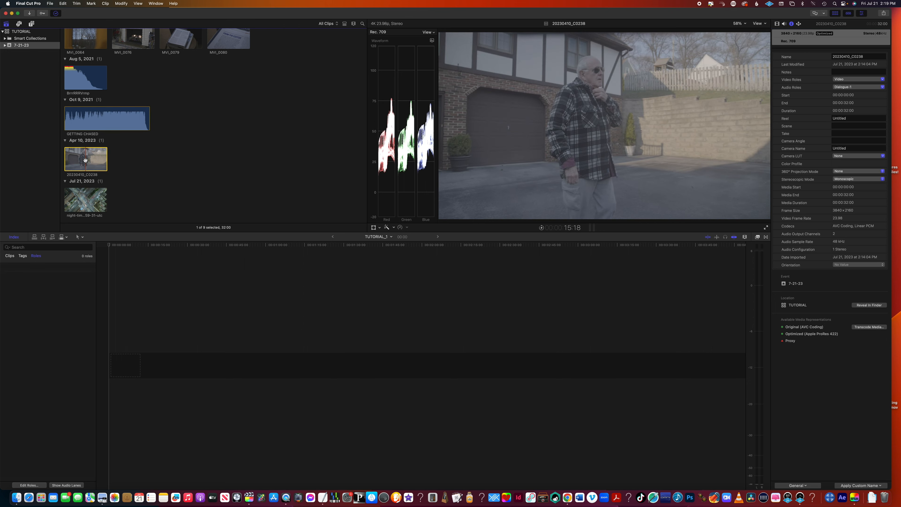
pyautogui.moveTo(85, 160); pyautogui.dragTo(102, 175)
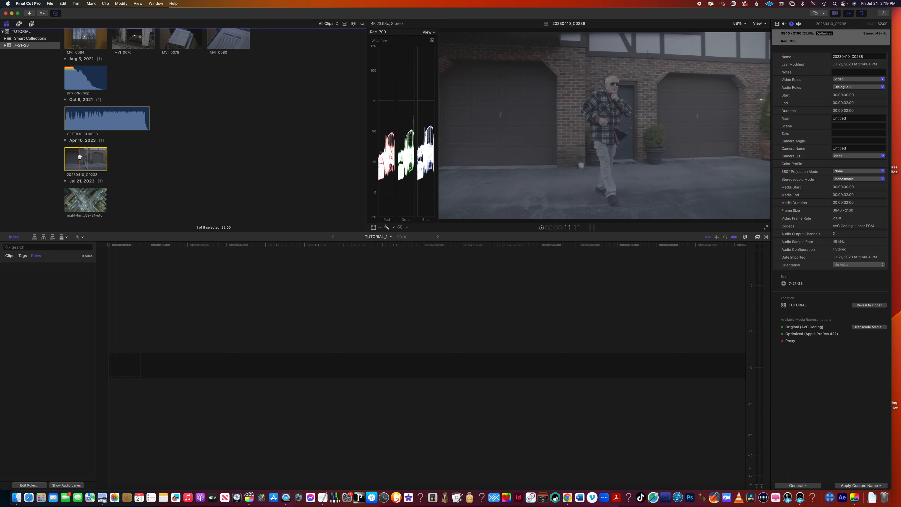
pyautogui.moveTo(80, 156); pyautogui.dragTo(124, 358)
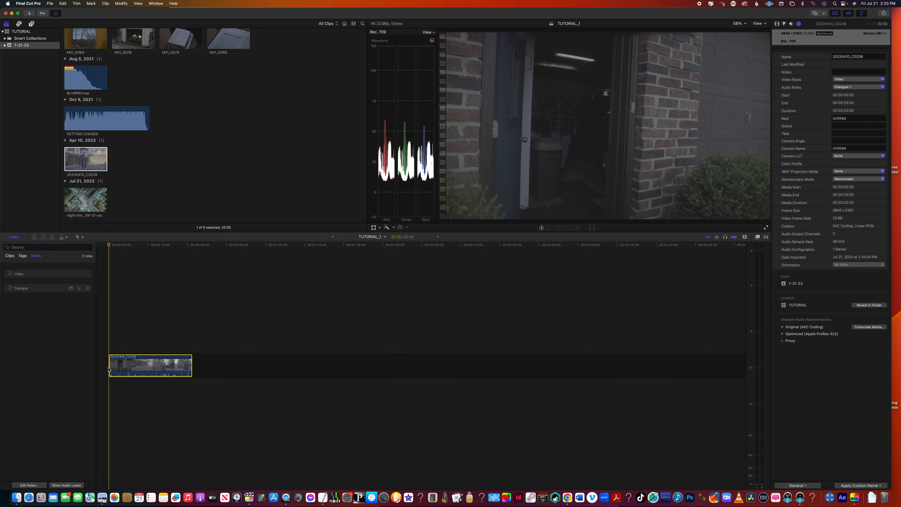
pyautogui.press('Delete')
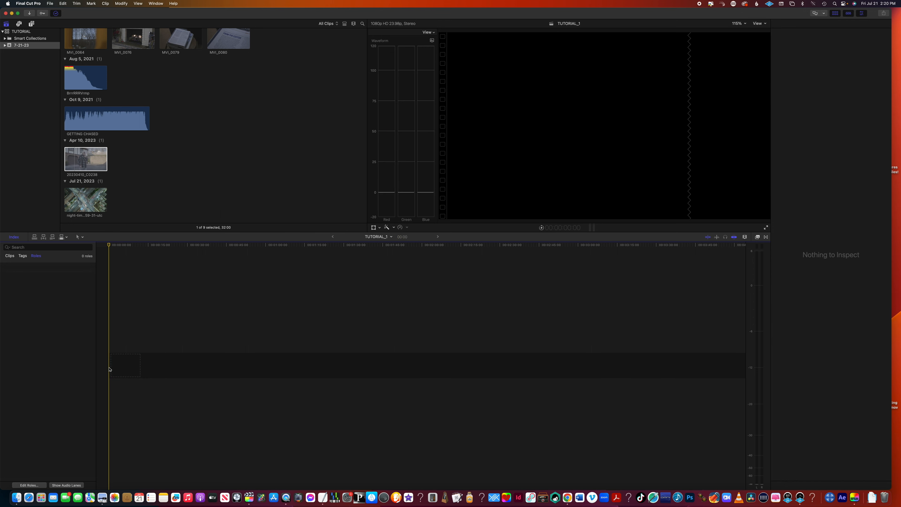
# Step: Expand the browser filmstrips so clip 20230410_C0238 shows its frames across several rows
pyautogui.click(69, 168)
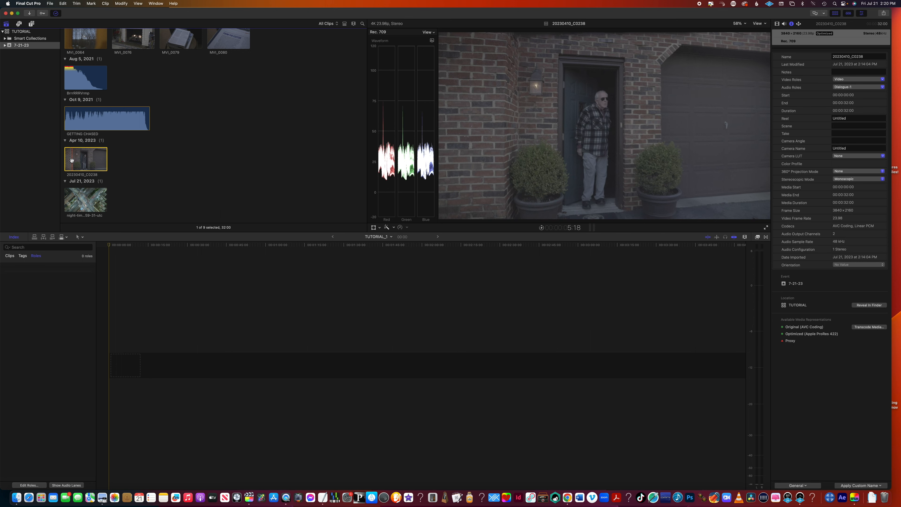
pyautogui.press('super+equal')
pyautogui.press('super+equal')
pyautogui.press('super+equal')
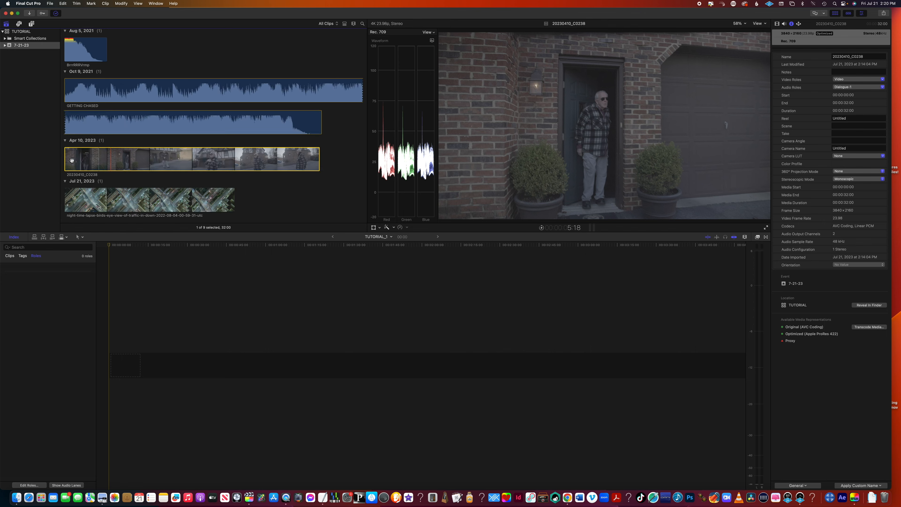
pyautogui.press('super+equal')
pyautogui.press('super+equal')
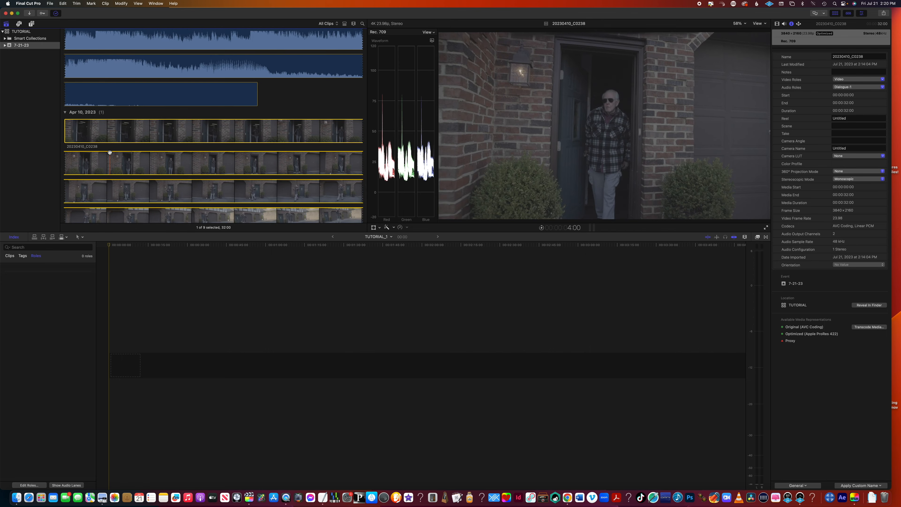
pyautogui.scroll(-5, 110, 152)
pyautogui.scroll(-3, 110, 152)
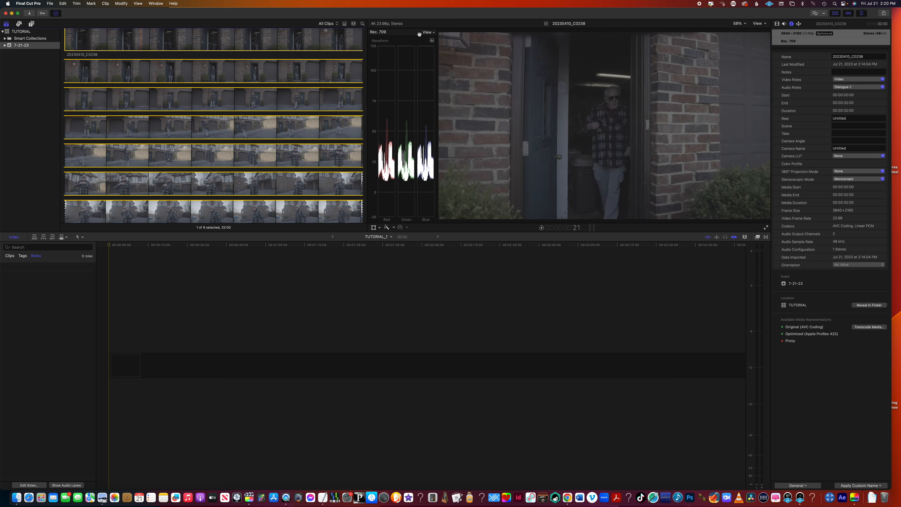
# Step: Slightly reduce the clip height in the browser's clip appearance settings, keeping clip 20230410_C0238 in view
pyautogui.click(354, 23)
pyautogui.click(353, 24)
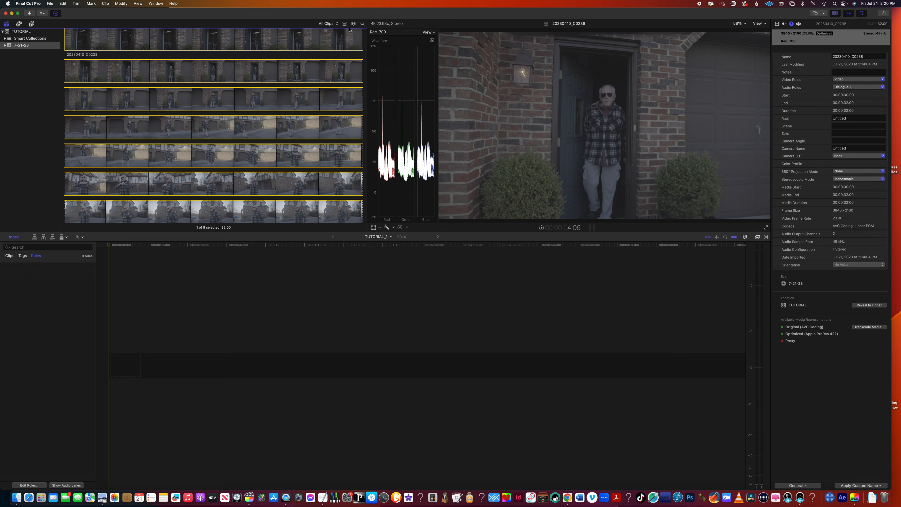
pyautogui.click(353, 24)
pyautogui.click(353, 39)
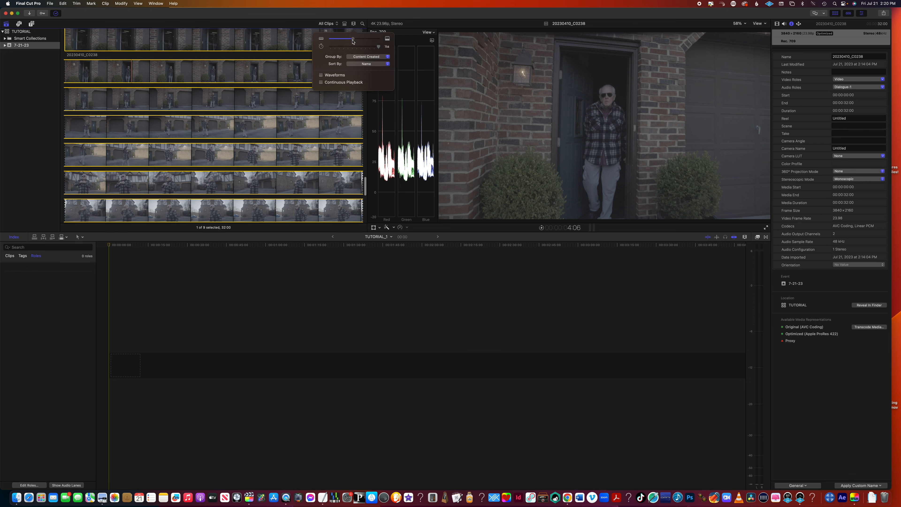
pyautogui.moveTo(353, 41)
pyautogui.mouseDown()
pyautogui.moveTo(339, 42)
pyautogui.moveTo(369, 41)
pyautogui.moveTo(350, 40)
pyautogui.mouseUp()
pyautogui.click(225, 103)
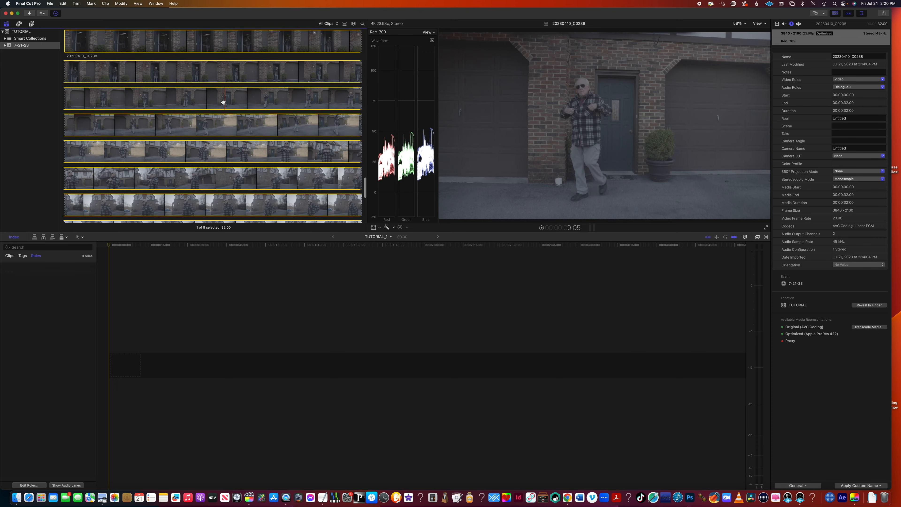
pyautogui.scroll(2, 224, 103)
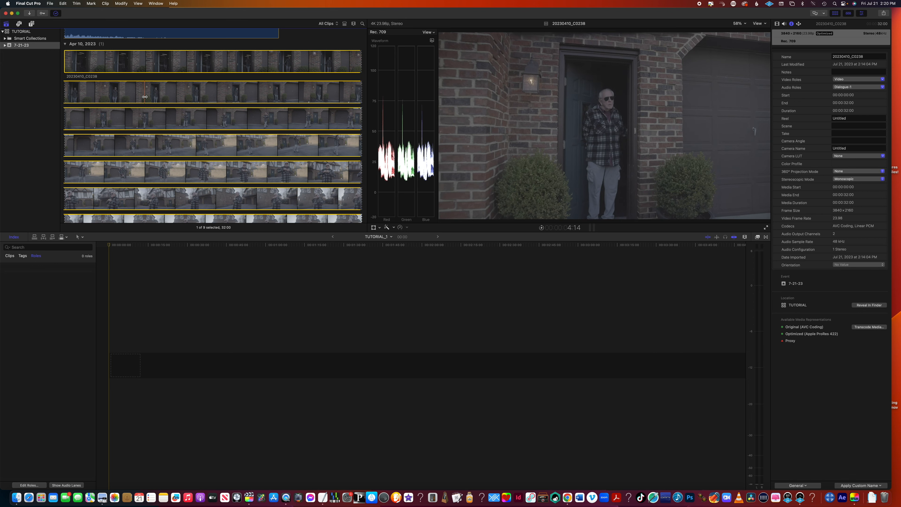
# Step: Try a range of clip 20230410_C0238 from 4:14, lasting 5:21, in the timeline, and remove it
pyautogui.moveTo(145, 96); pyautogui.dragTo(325, 119)
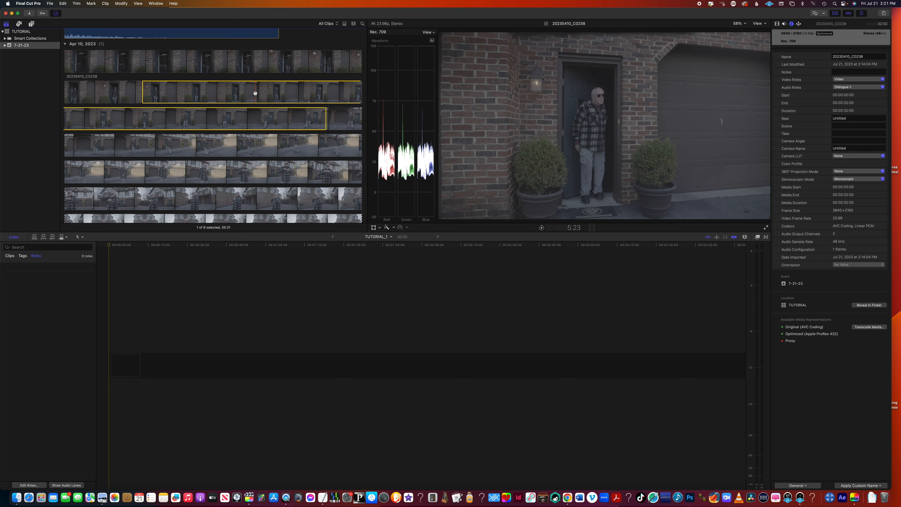
pyautogui.moveTo(253, 93); pyautogui.dragTo(105, 364)
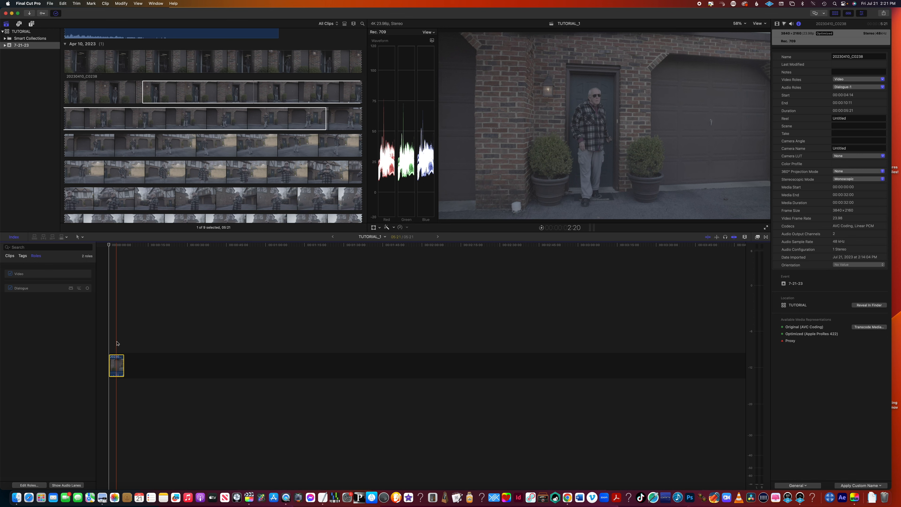
pyautogui.press('Delete')
# Step: Condense the browser filmstrips and place the whole clip 20230410_C0238 at the start of the TUTORIAL_1 timeline
pyautogui.click(157, 99)
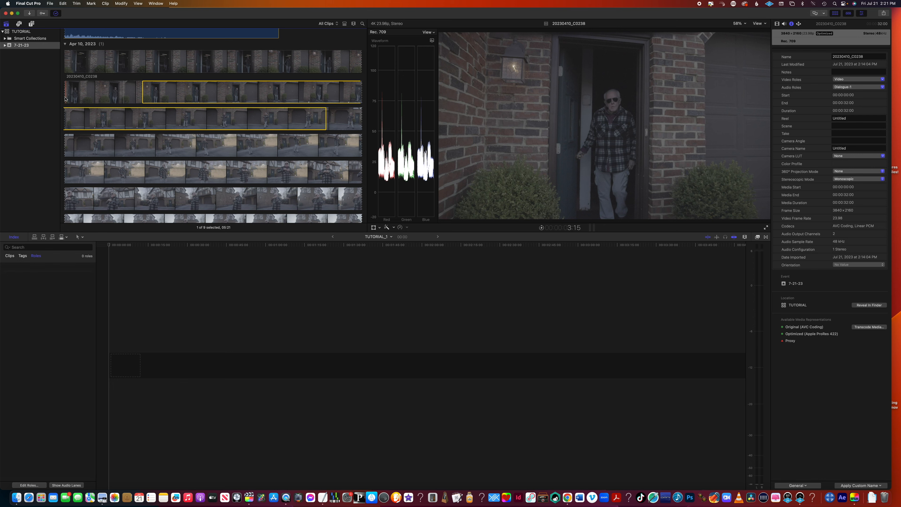
pyautogui.press('super+minus')
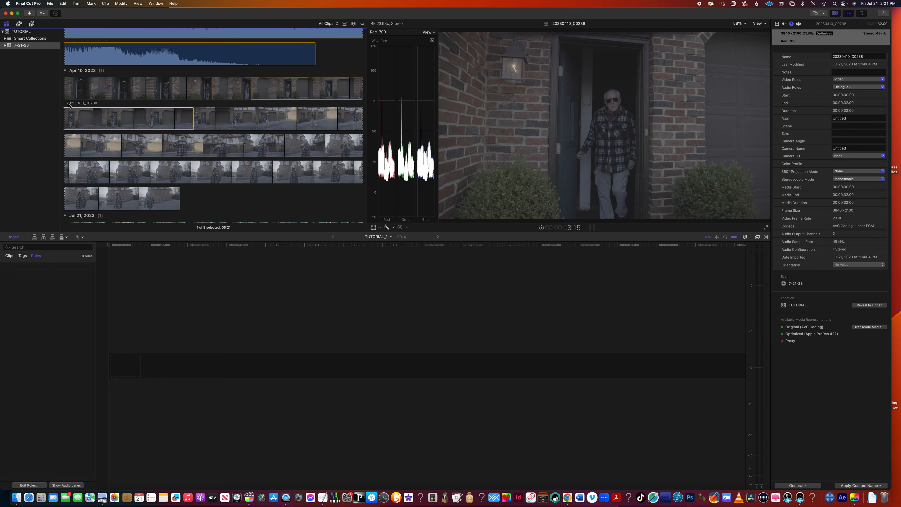
pyautogui.press('super+minus')
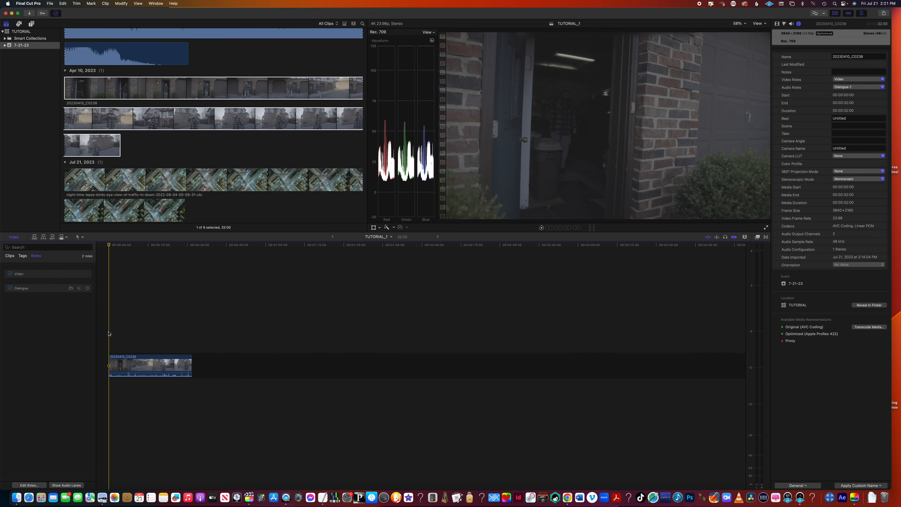
# Step: Add clip MVI_0064 to the main storyline directly after clip 20230410_C0238
pyautogui.scroll(15, 239, 159)
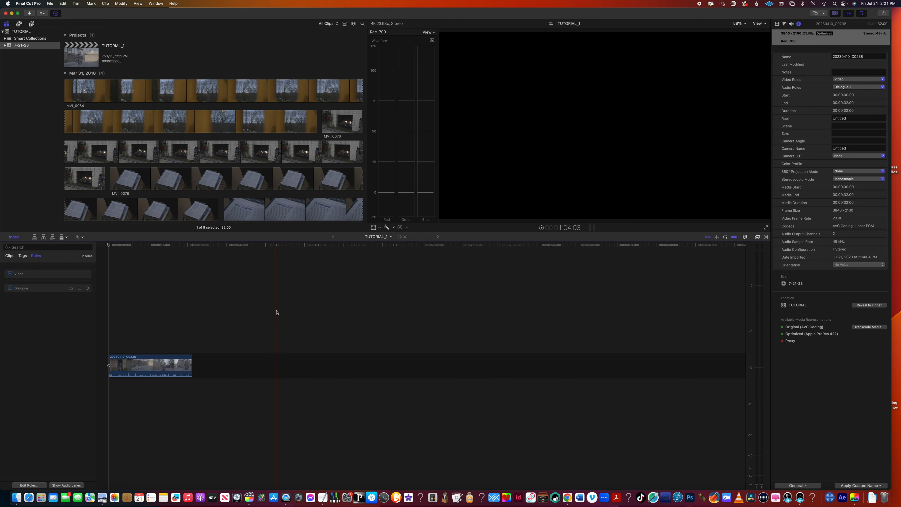
pyautogui.click(124, 98)
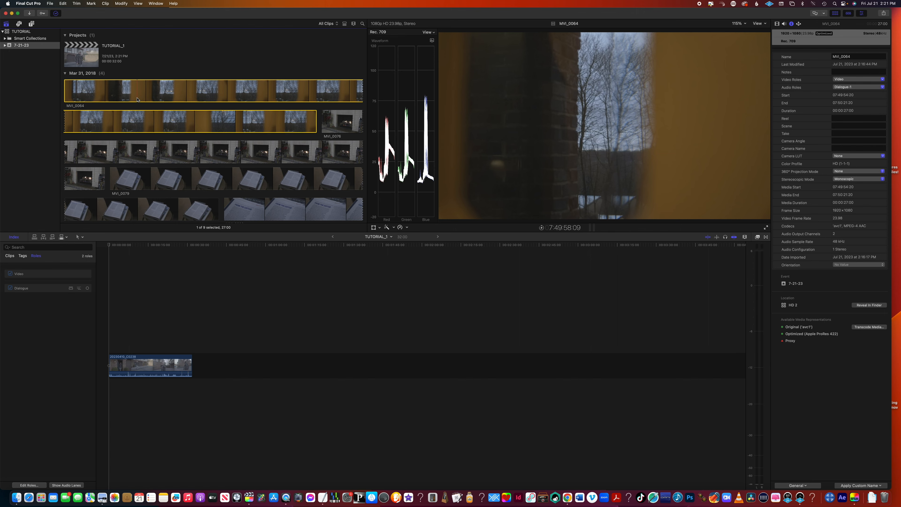
pyautogui.moveTo(124, 98); pyautogui.dragTo(227, 366)
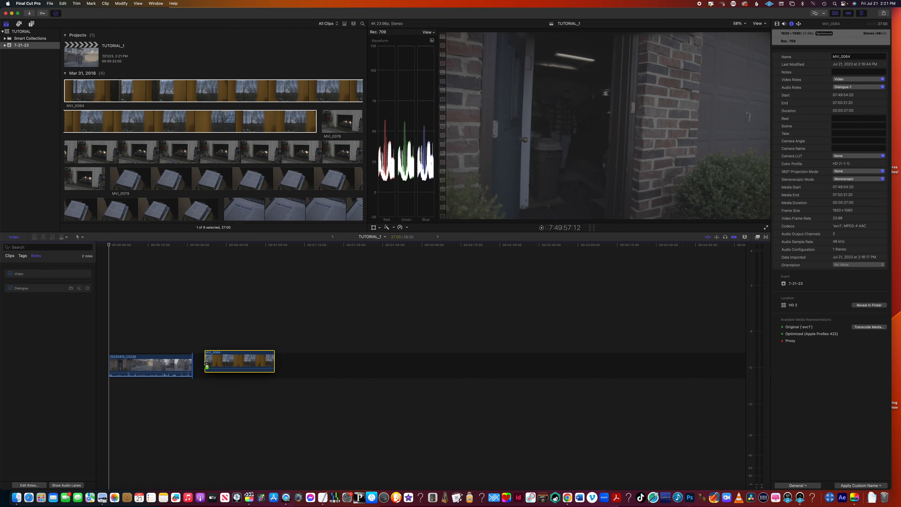
# Step: Try appending clips MVI_0076, MVI_0079 and MVI_0080 together to the end of the storyline, and undo the edit
pyautogui.click(248, 147)
pyautogui.scroll(-2, 269, 147)
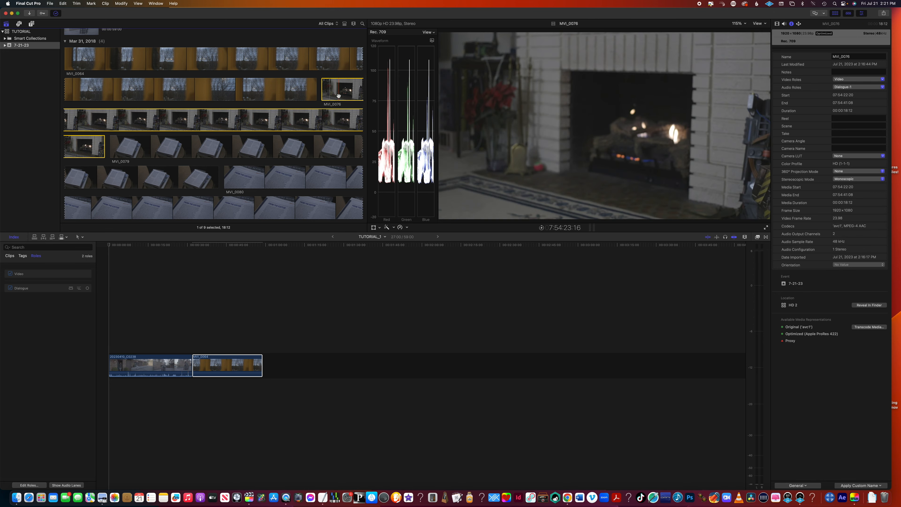
pyautogui.keyDown('super'); pyautogui.click(275, 149); pyautogui.keyUp('super')
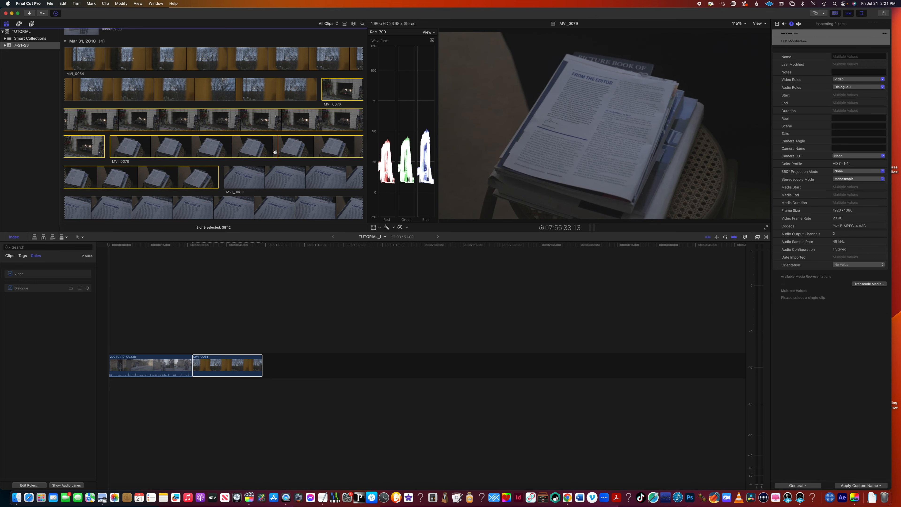
pyautogui.scroll(-2, 275, 152)
pyautogui.keyDown('super'); pyautogui.click(275, 151); pyautogui.keyUp('super')
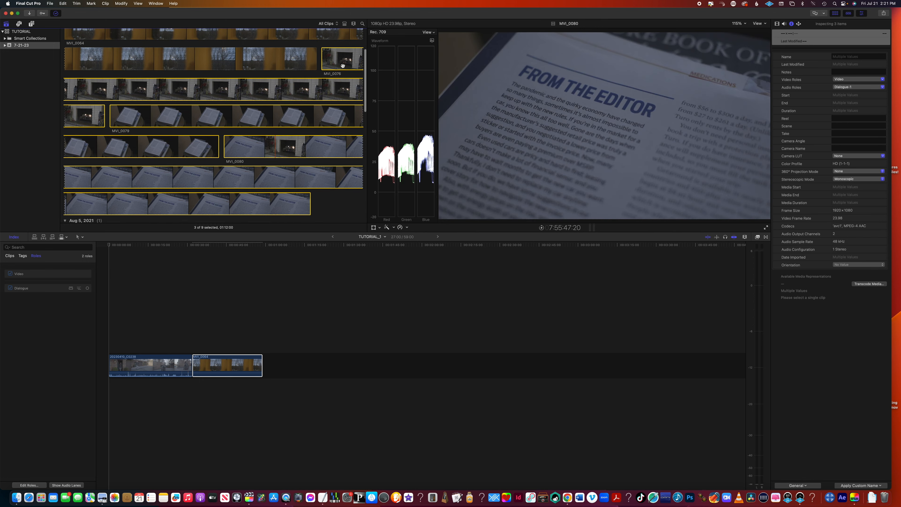
pyautogui.press('e')
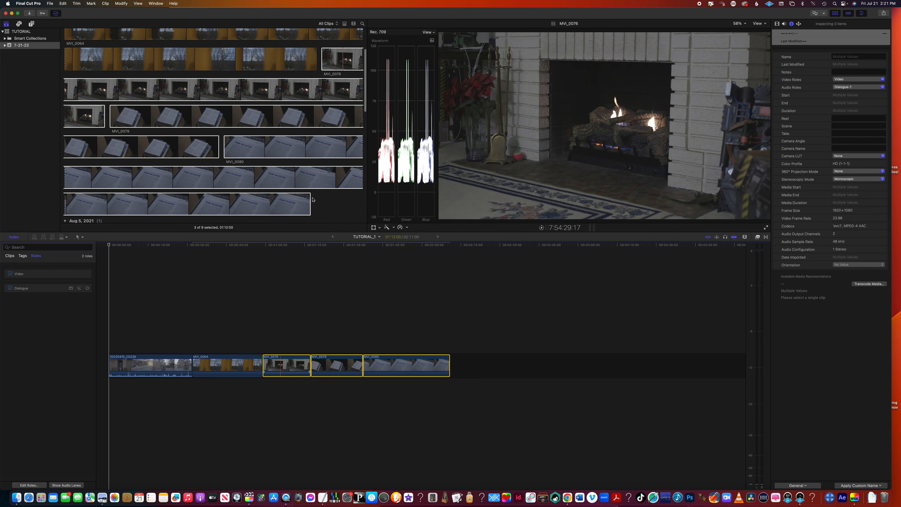
pyautogui.press('super+z')
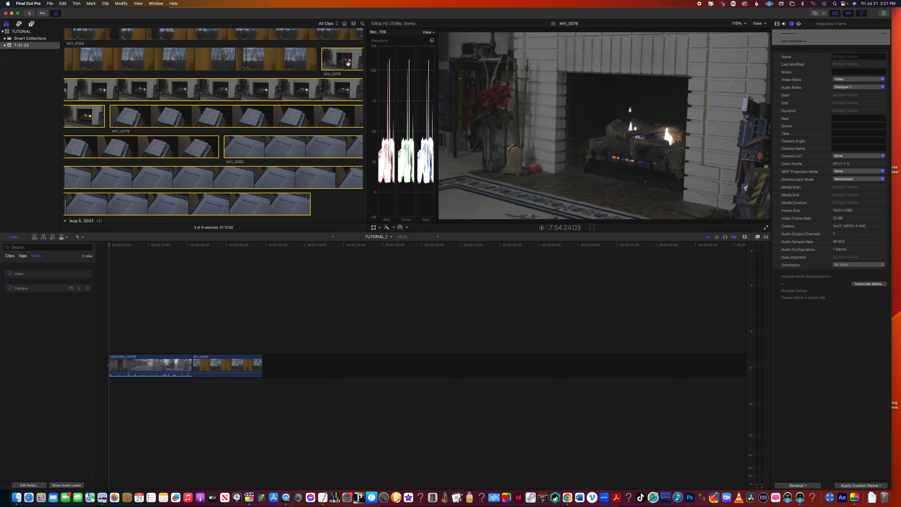
# Step: Add MVI_0076 starting from 7:54:24:03, together with all of MVI_0079 and MVI_0080, after MVI_0064, and clear the timeline selection
pyautogui.click(348, 64)
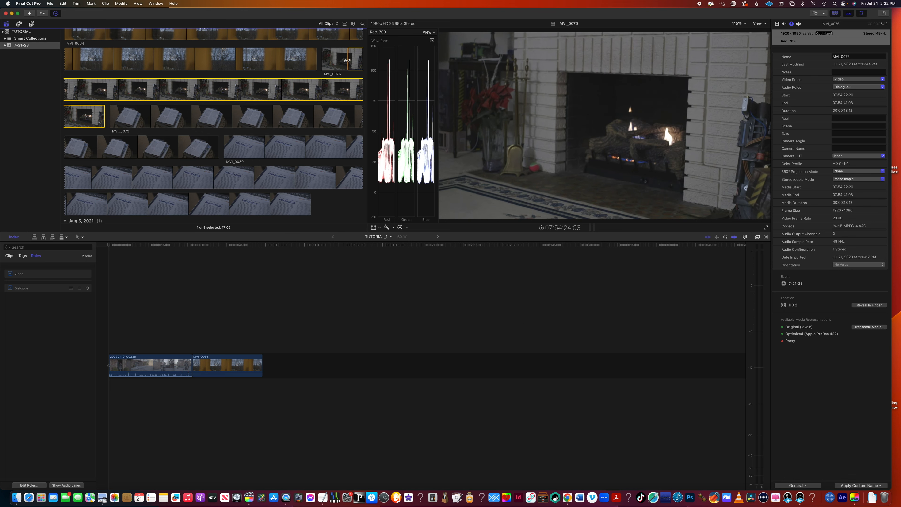
pyautogui.keyDown('shift'); pyautogui.click(254, 156); pyautogui.keyUp('shift')
pyautogui.moveTo(252, 149); pyautogui.dragTo(335, 329)
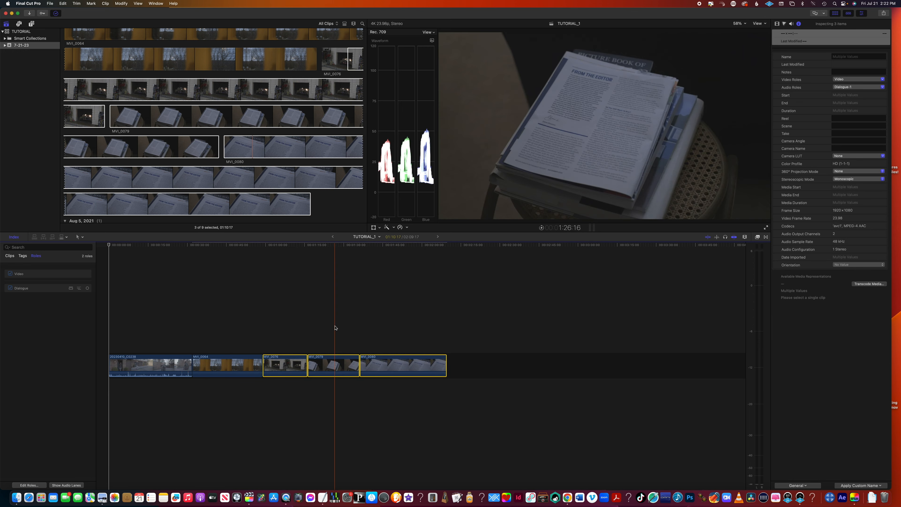
pyautogui.press('Home')
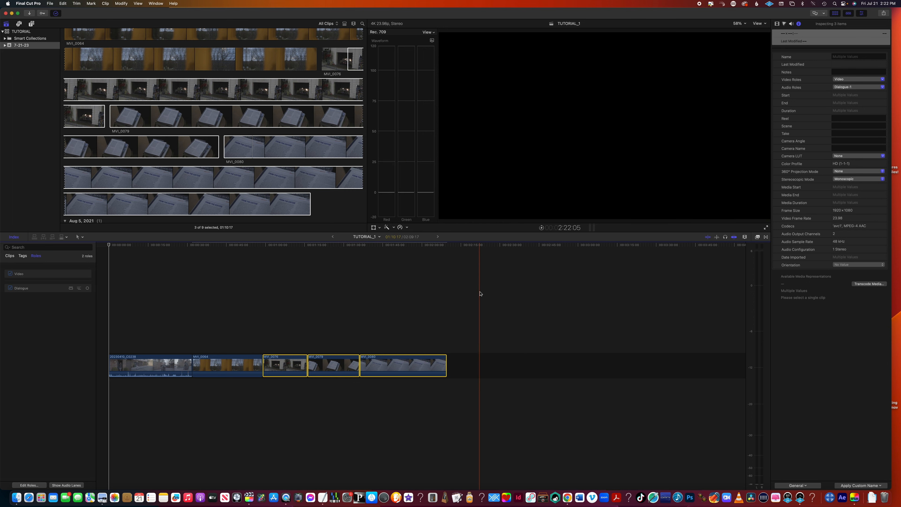
pyautogui.click(412, 294)
# Step: Connect the Aug 5, 2021 sound effect beneath MVI_0080 and the GETTING CHASED audio starting beneath MVI_0064
pyautogui.scroll(-5, 344, 206)
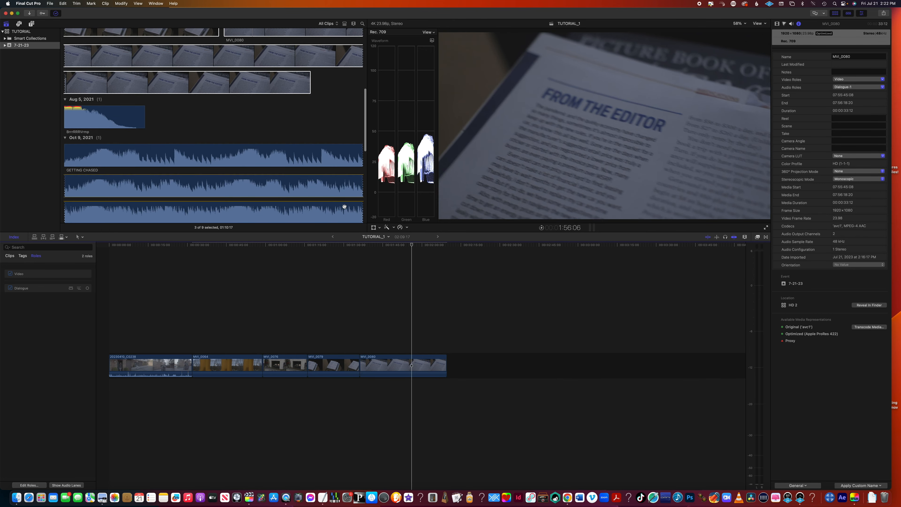
pyautogui.moveTo(84, 96); pyautogui.dragTo(375, 387)
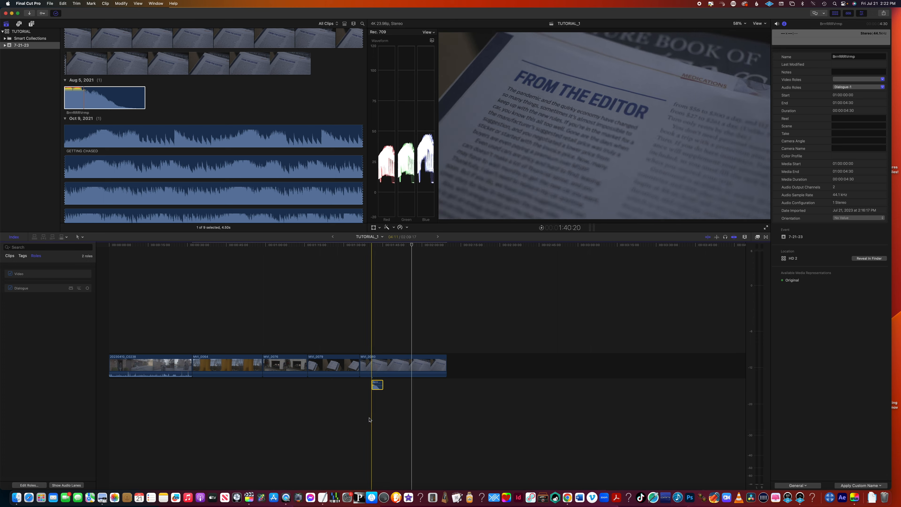
pyautogui.click(129, 135)
pyautogui.moveTo(117, 142); pyautogui.dragTo(217, 397)
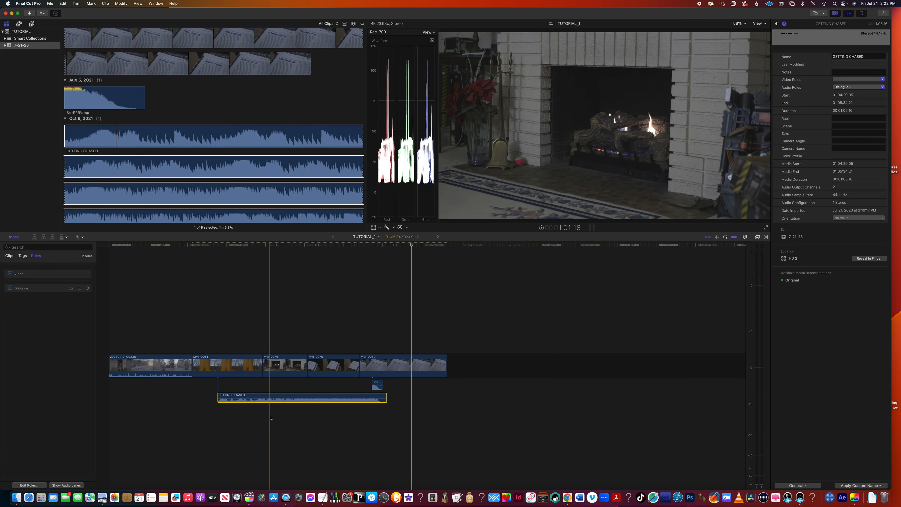
# Step: Fit the whole project in the timeline, and try a shorter timeline area before returning it to roughly its former height
pyautogui.hotkey('shift', 'z')
pyautogui.click(278, 366)
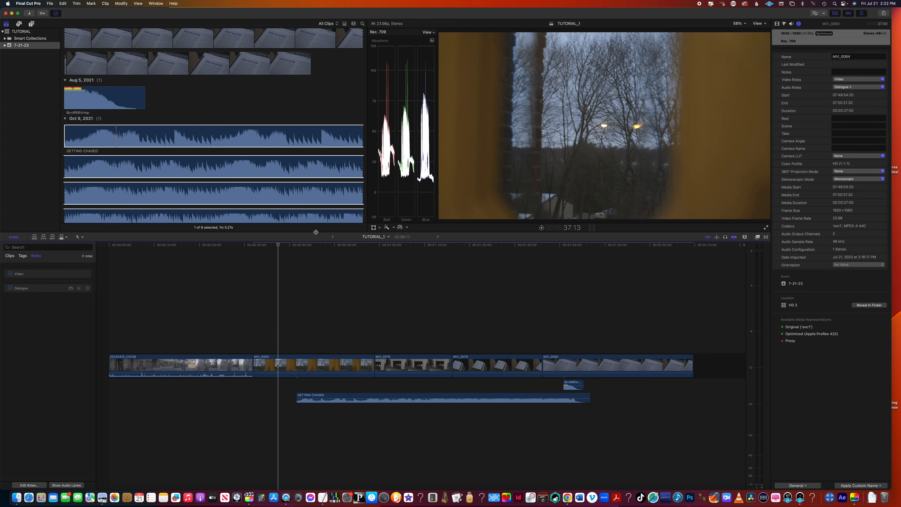
pyautogui.moveTo(316, 232); pyautogui.dragTo(317, 274)
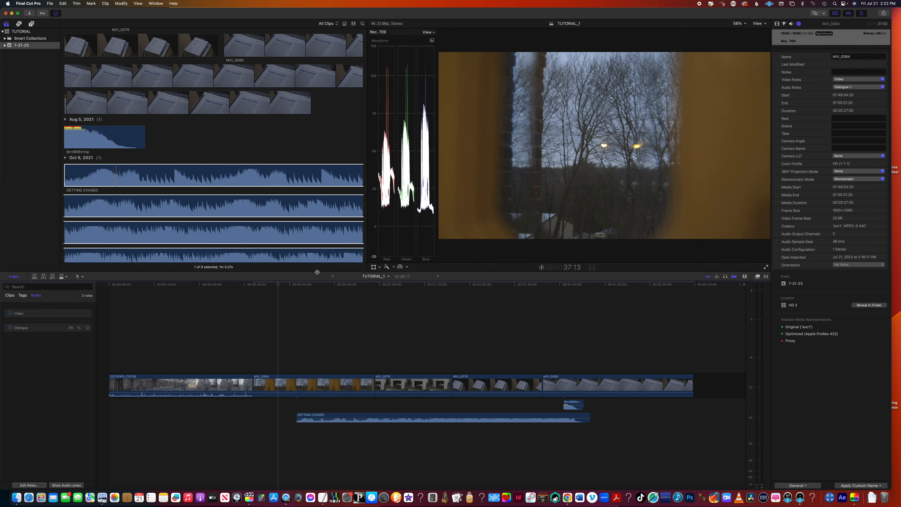
pyautogui.moveTo(318, 272); pyautogui.dragTo(330, 237)
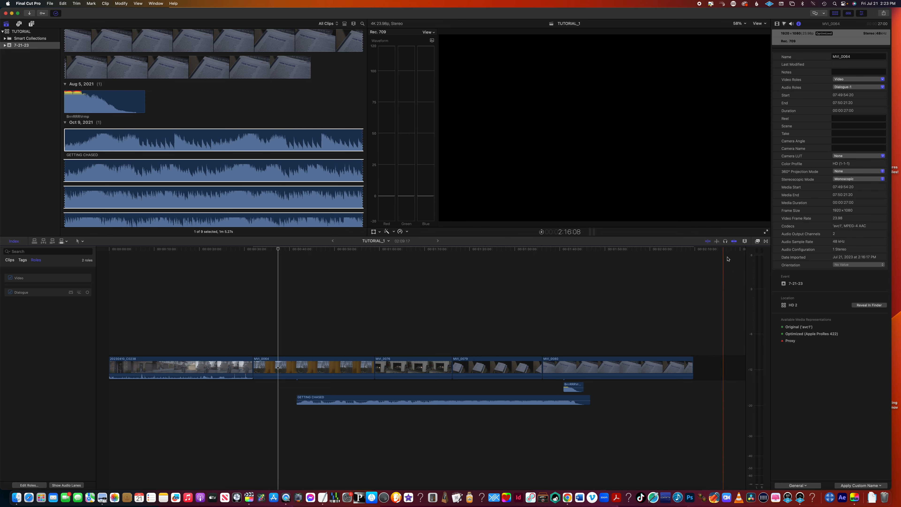
# Step: Zoom the timeline in on MVI_0064 and try several closer and wider zoom levels
pyautogui.click(745, 242)
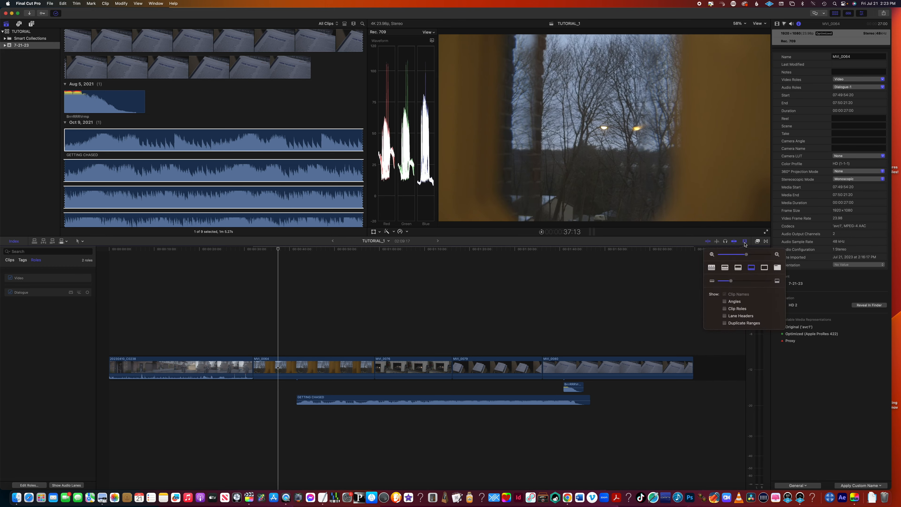
pyautogui.moveTo(747, 255); pyautogui.dragTo(761, 257)
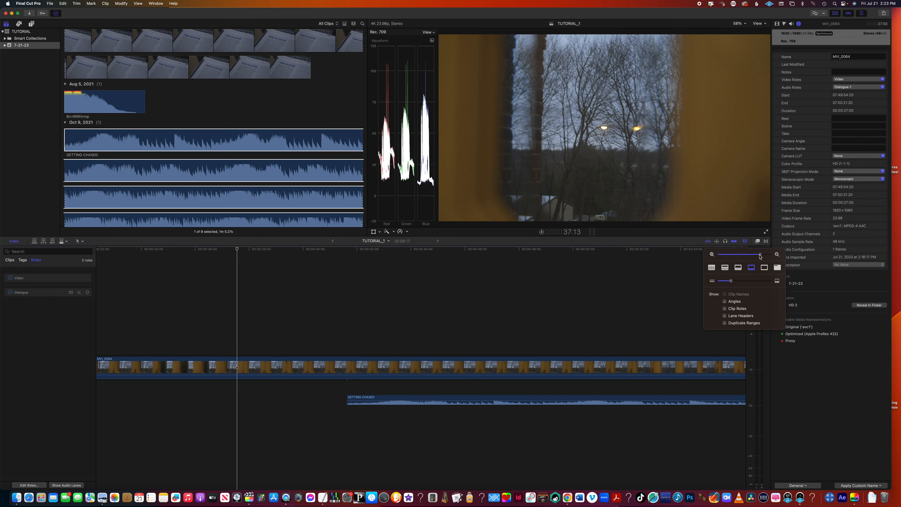
pyautogui.press('super+minus')
pyautogui.press('super+minus')
pyautogui.press('super+minus')
pyautogui.press('super+equal')
pyautogui.press('super+equal')
pyautogui.press('super+equal')
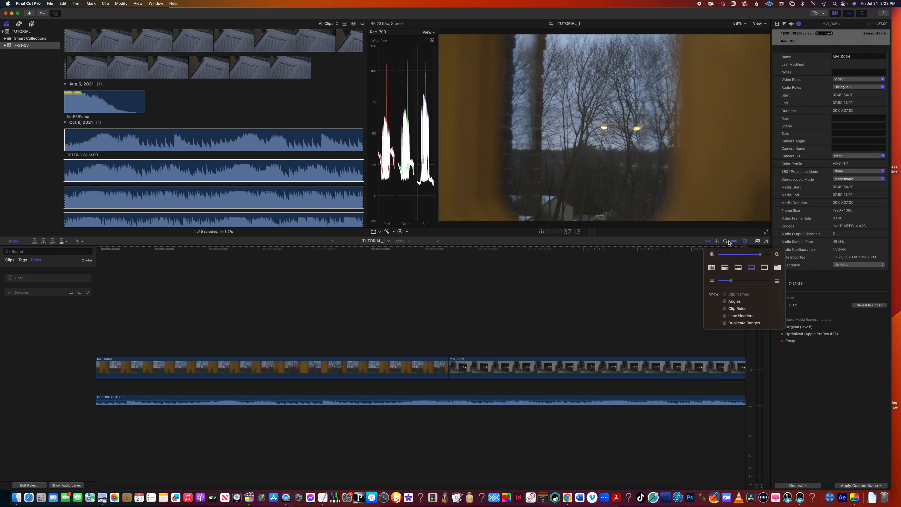
# Step: Try a names-only clip display at different heights, and set the timeline clips to waveforms only at a medium height
pyautogui.click(713, 268)
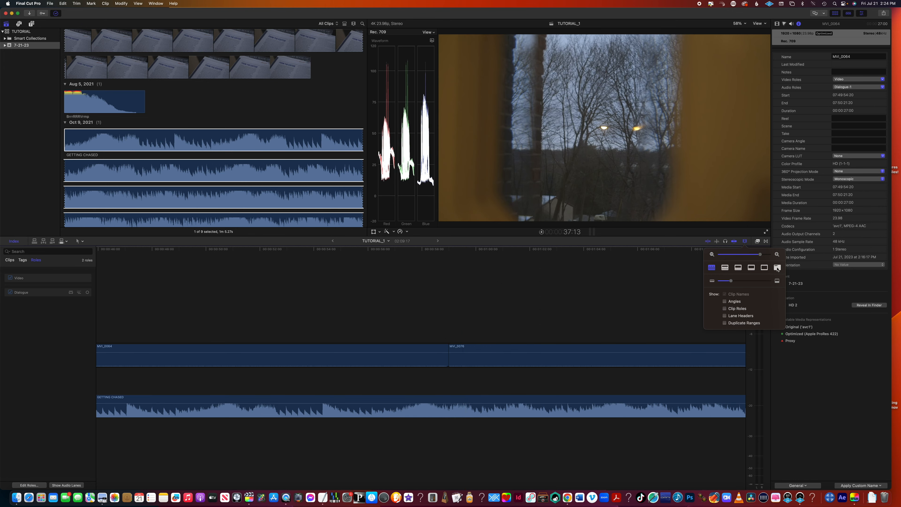
pyautogui.click(778, 268)
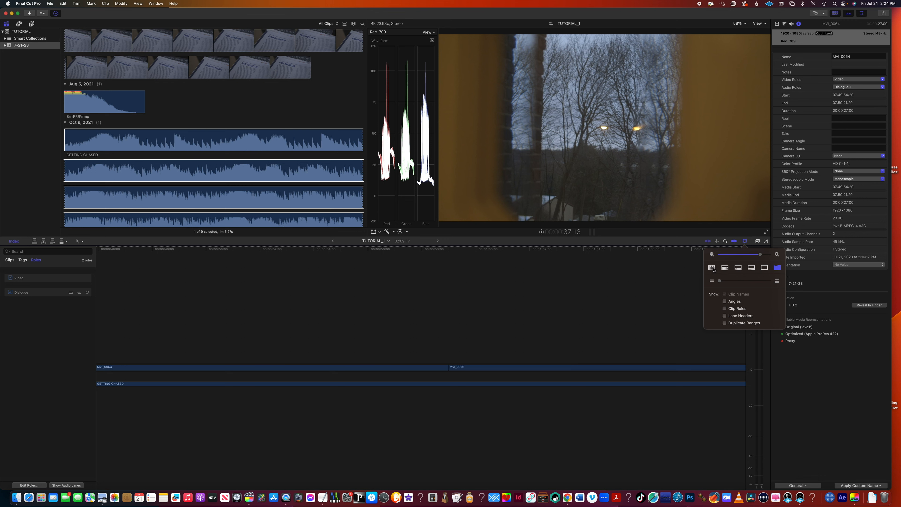
pyautogui.moveTo(720, 280); pyautogui.dragTo(753, 281)
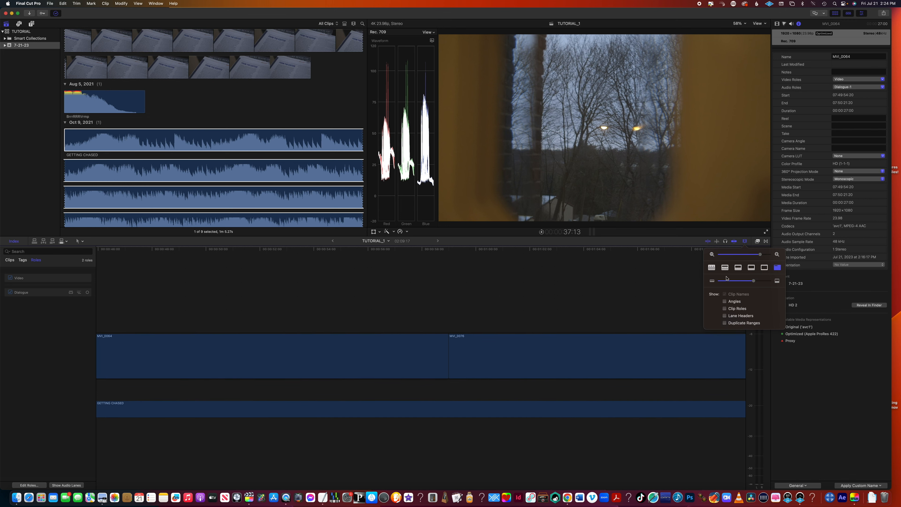
pyautogui.click(712, 268)
pyautogui.moveTo(754, 281)
pyautogui.mouseDown()
pyautogui.moveTo(727, 282)
pyautogui.moveTo(737, 282)
pyautogui.mouseUp()
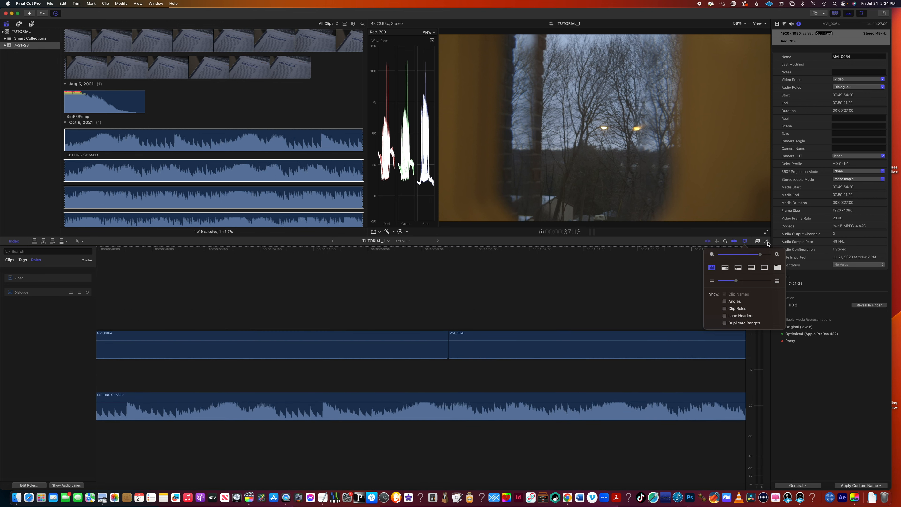
pyautogui.click(745, 243)
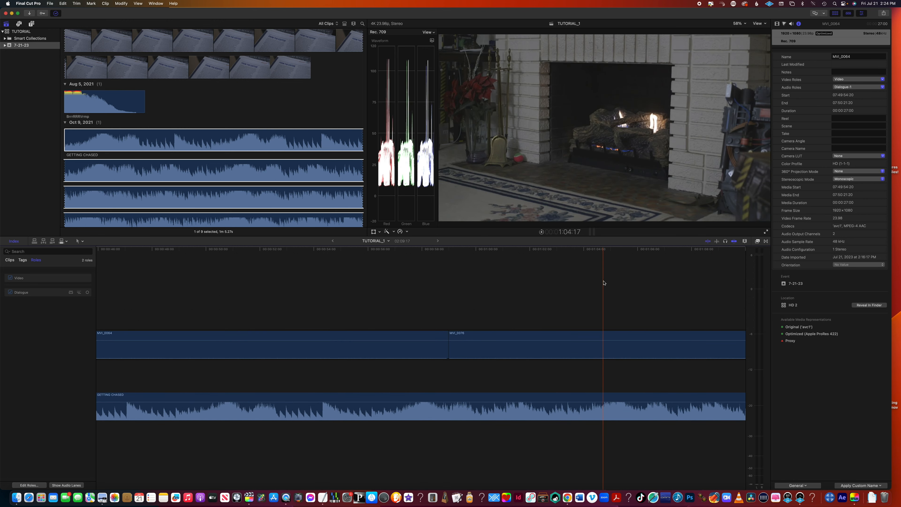
# Step: Select every clip in the TUTORIAL_1 timeline, including the connected audio, and delete them all
pyautogui.press('super+minus')
pyautogui.press('super+minus')
pyautogui.press('super+minus')
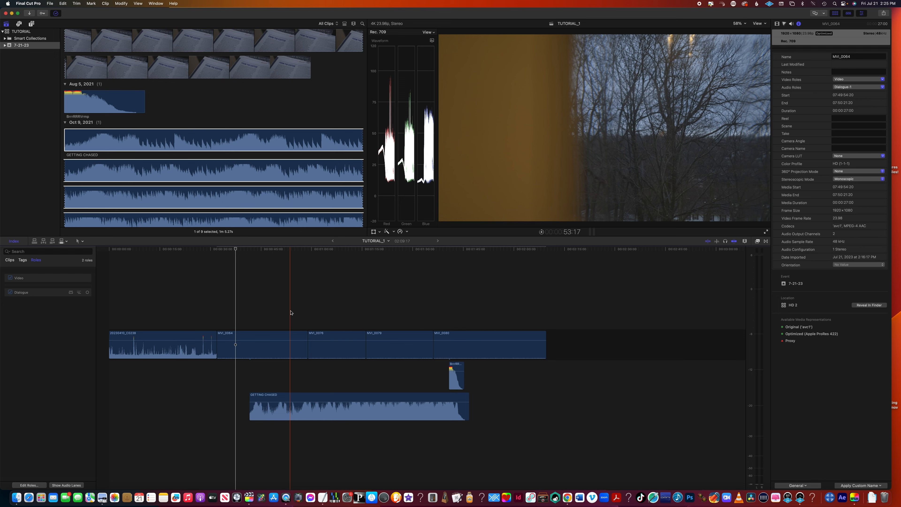
pyautogui.moveTo(540, 277); pyautogui.dragTo(154, 408)
pyautogui.moveTo(568, 301); pyautogui.dragTo(123, 449)
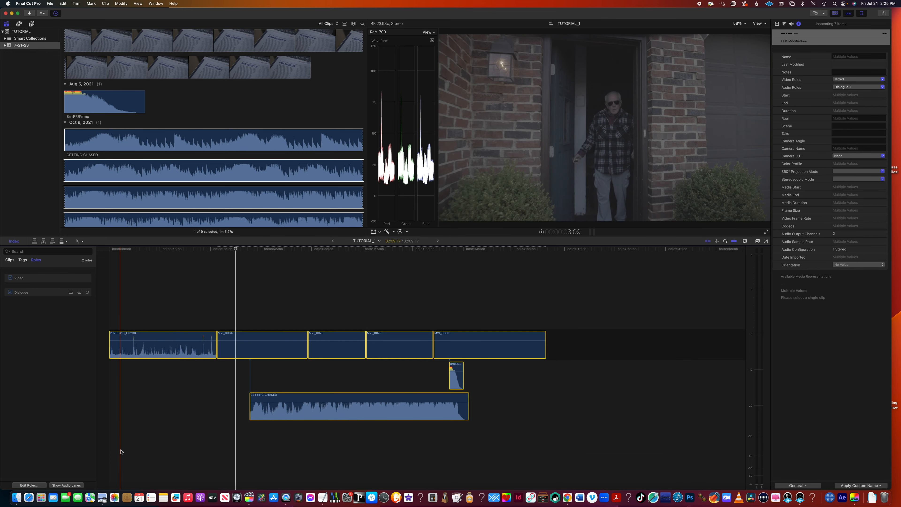
pyautogui.press('Delete')
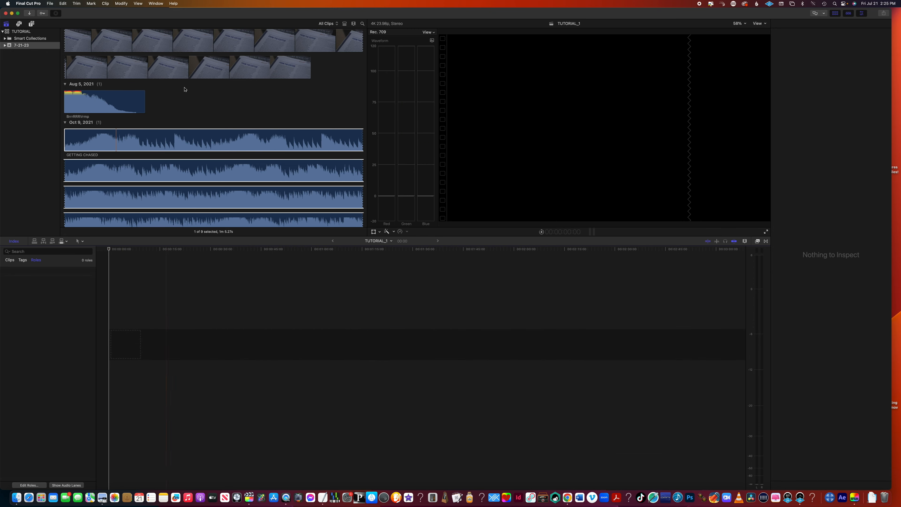
# Step: Mark a range of about 2:09 near the start of 20230410_C0238 and place it at the beginning of the empty timeline
pyautogui.scroll(-10, 199, 107)
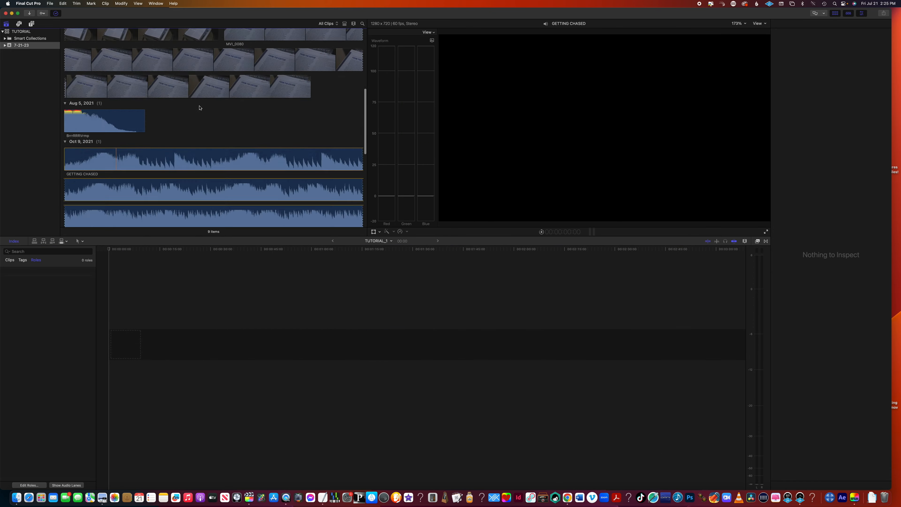
pyautogui.moveTo(69, 89); pyautogui.dragTo(117, 88)
pyautogui.press('super+4')
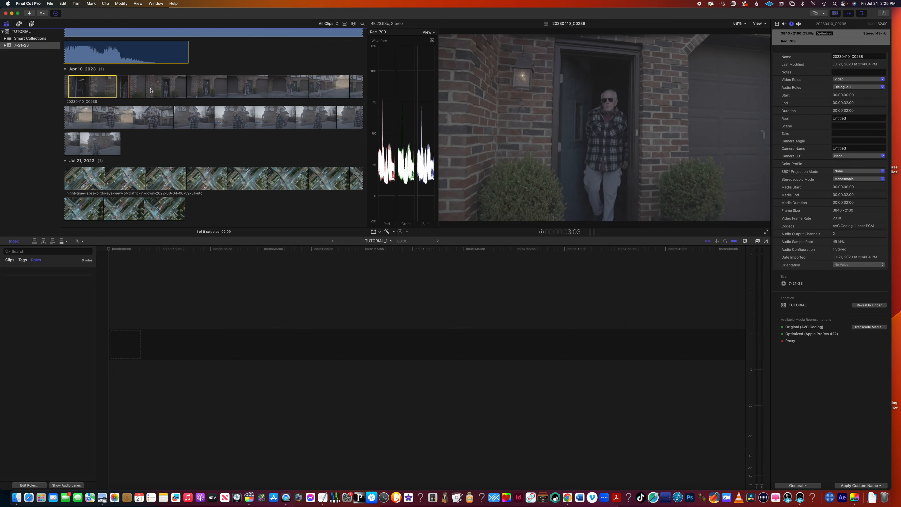
pyautogui.moveTo(101, 88); pyautogui.dragTo(117, 346)
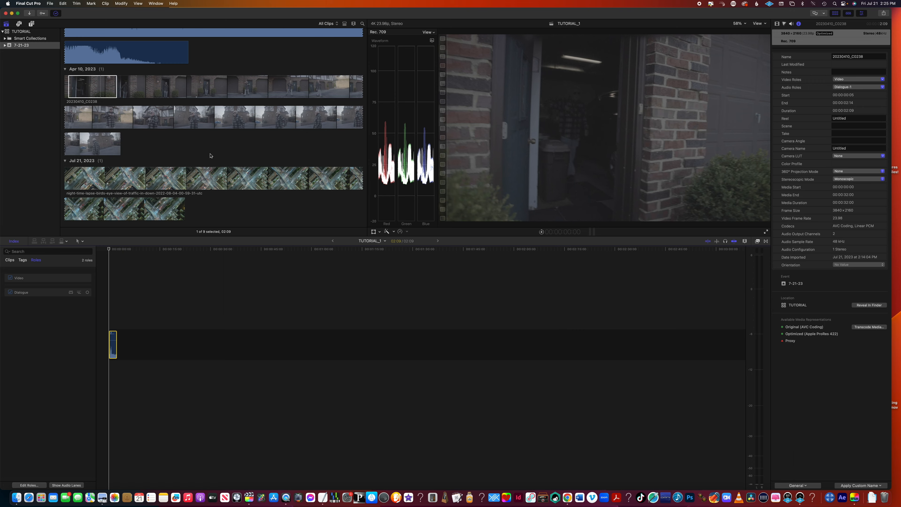
# Step: Mark a range of about 6:03 in the middle of MVI_0080, ending at 7:56:01:20
pyautogui.click(210, 155)
pyautogui.scroll(15, 210, 154)
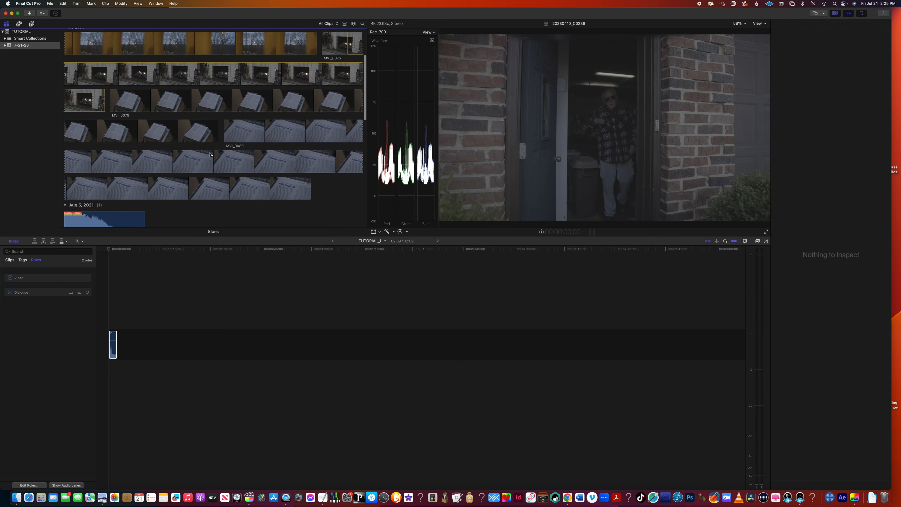
pyautogui.click(240, 146)
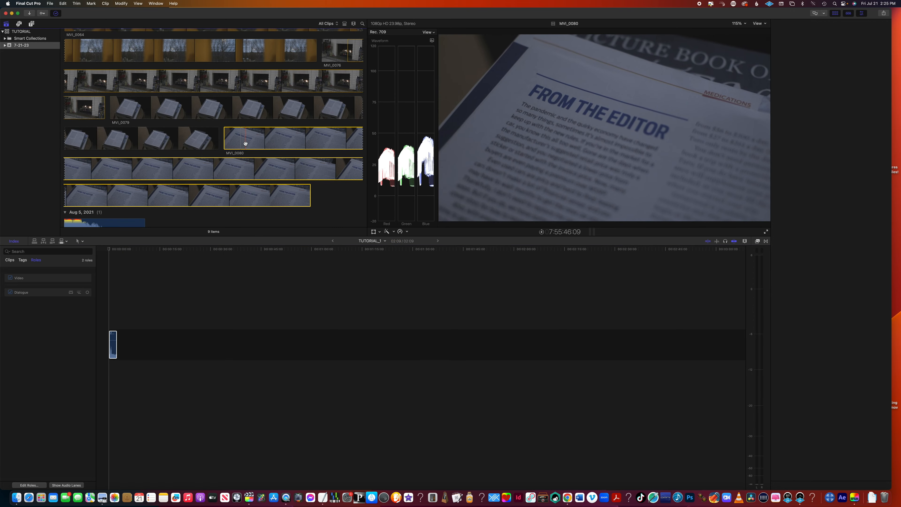
pyautogui.moveTo(247, 143); pyautogui.dragTo(354, 141)
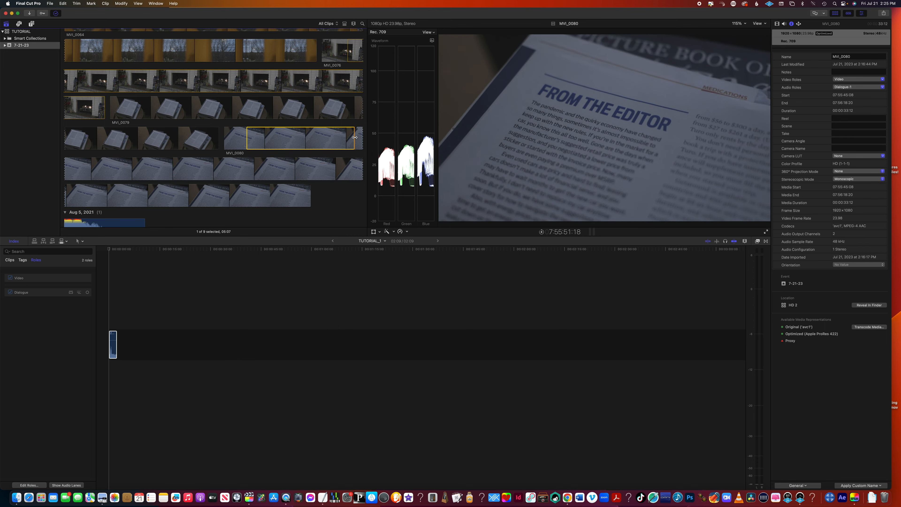
pyautogui.press('shift+super+i')
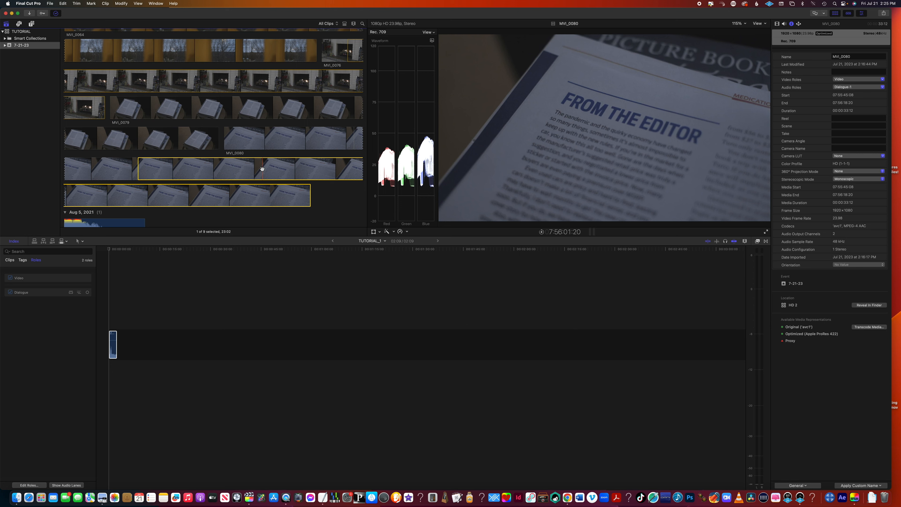
pyautogui.press('o')
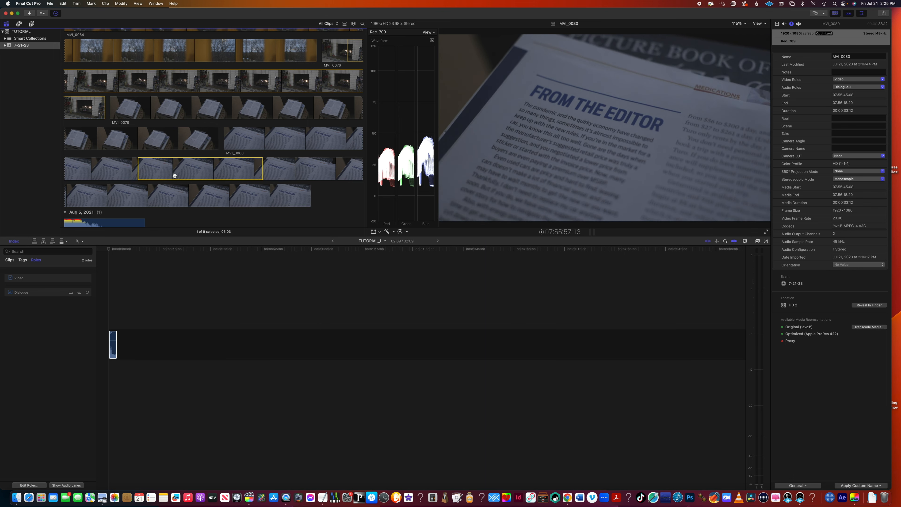
# Step: Park the playhead at the end of 20230410_C0238 and insert the marked MVI_0080 range there, including video and audio
pyautogui.press('super+2')
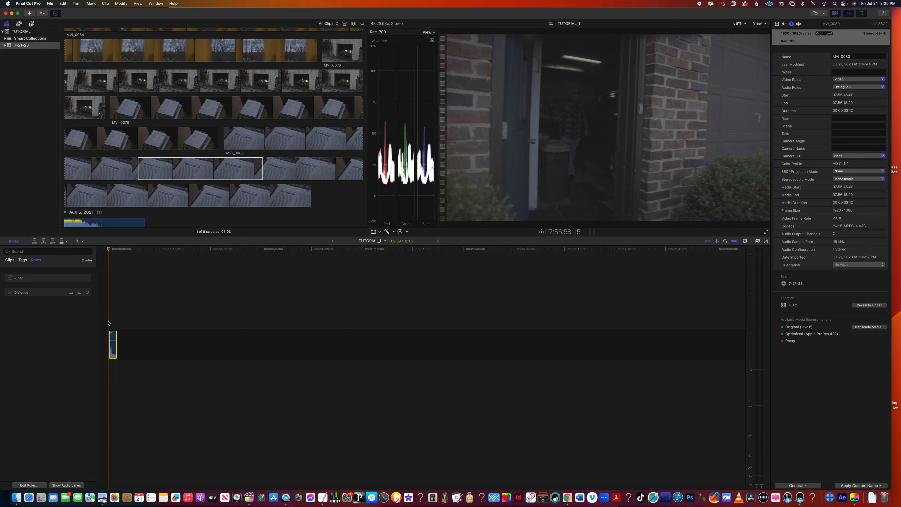
pyautogui.click(113, 327)
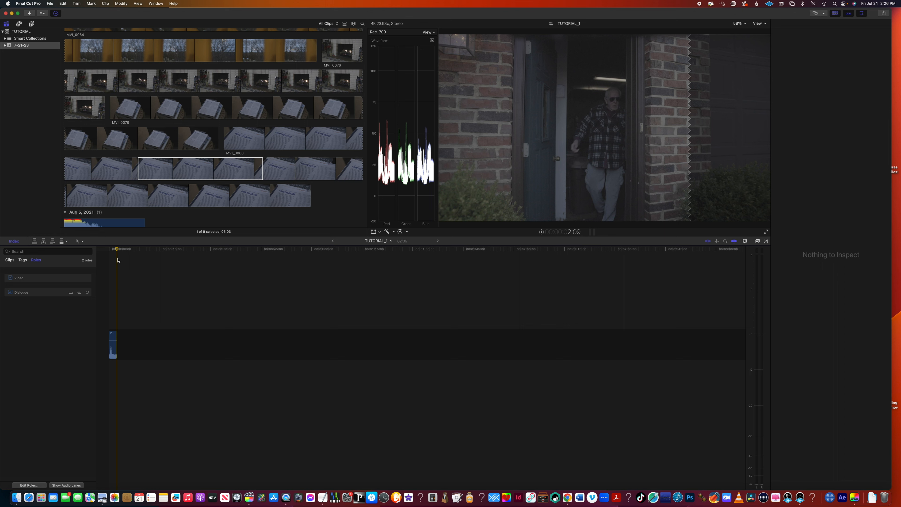
pyautogui.moveTo(118, 250); pyautogui.dragTo(118, 293)
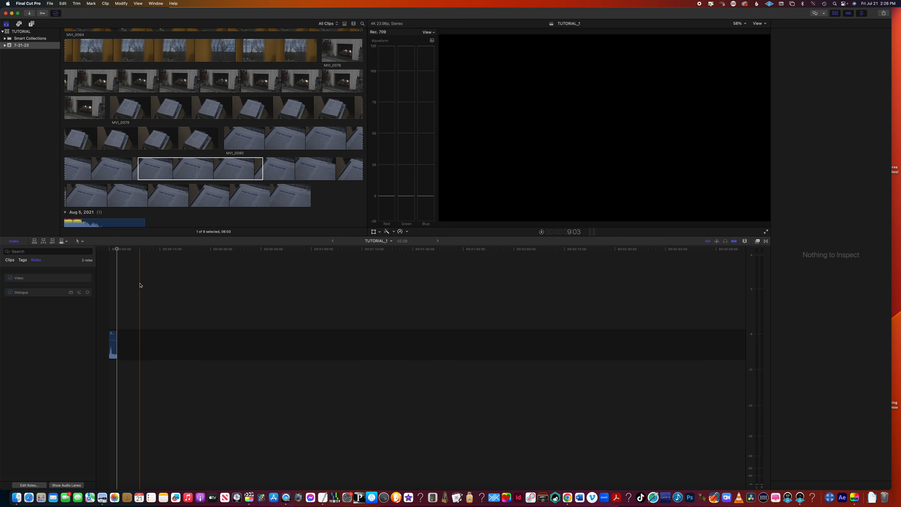
pyautogui.click(186, 172)
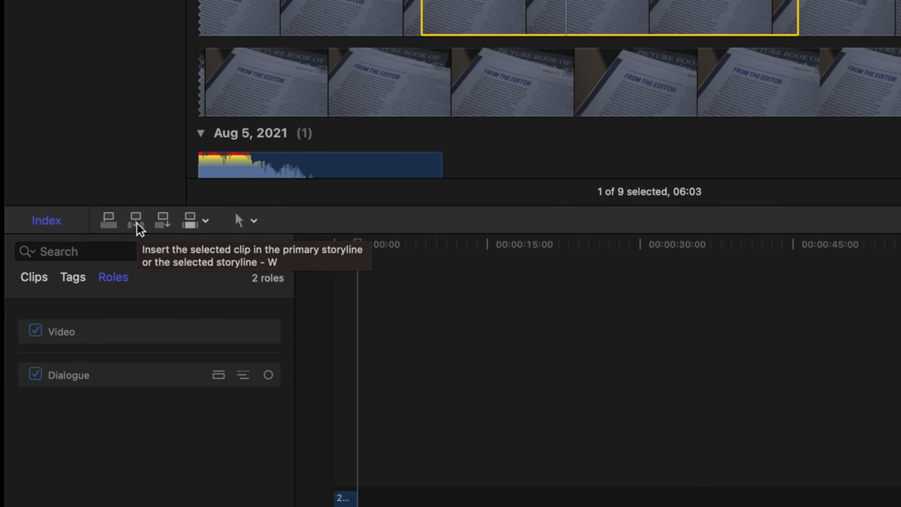
pyautogui.click(201, 224)
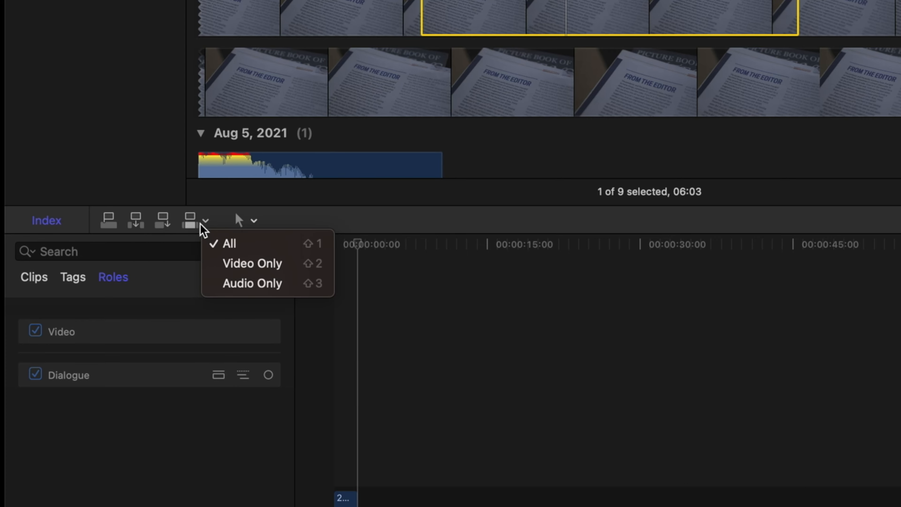
pyautogui.click(195, 224)
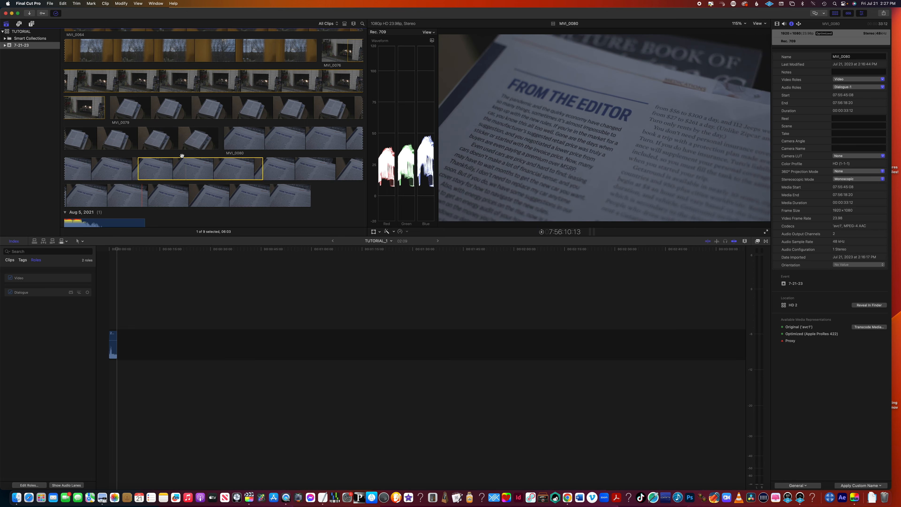
pyautogui.click(43, 241)
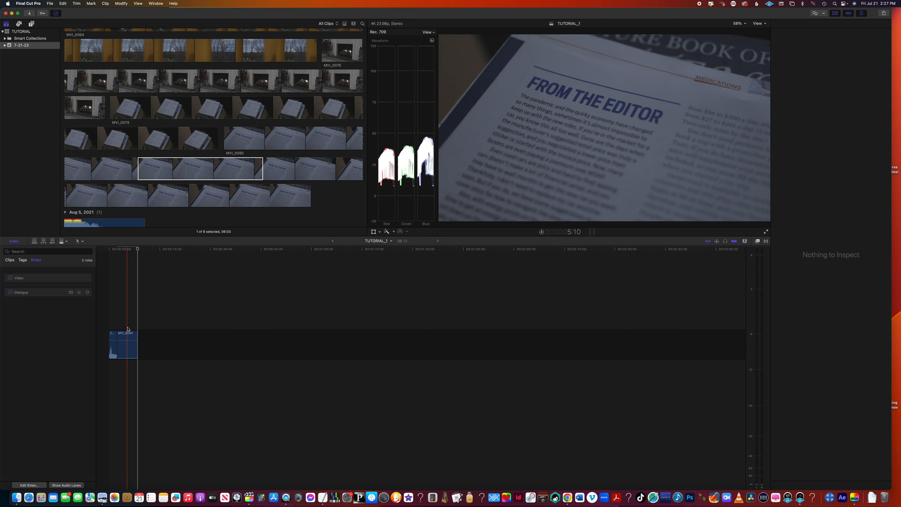
# Step: Add the marked MVI_0080 range again at the end of the storyline, followed by a range of about 6:09 from MVI_0076
pyautogui.click(205, 178)
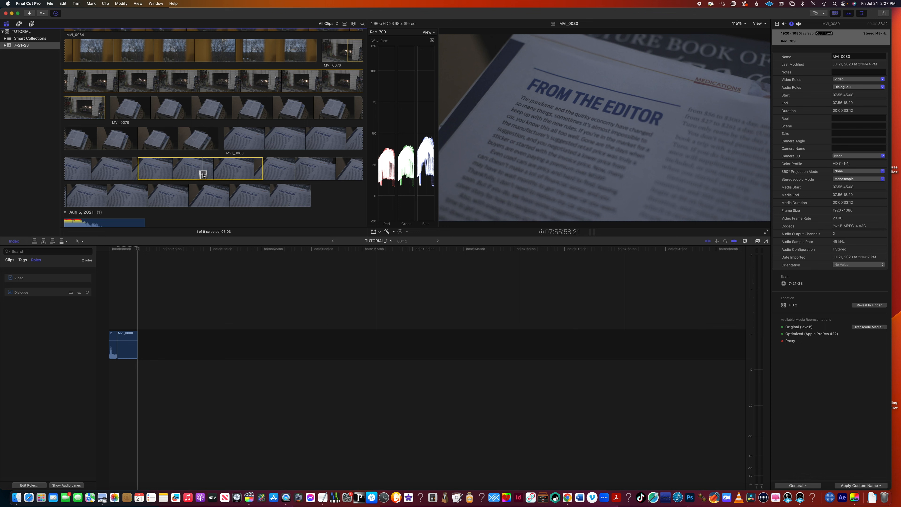
pyautogui.moveTo(203, 175); pyautogui.dragTo(174, 340)
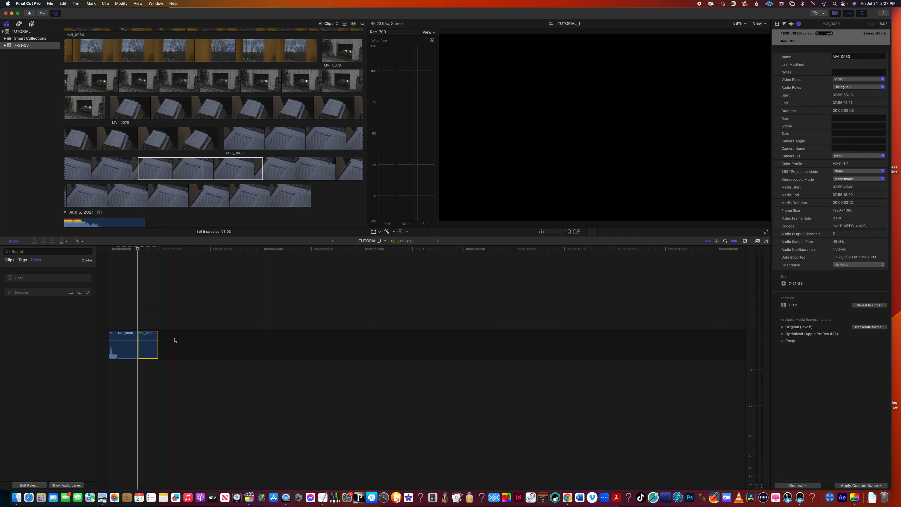
pyautogui.click(226, 92)
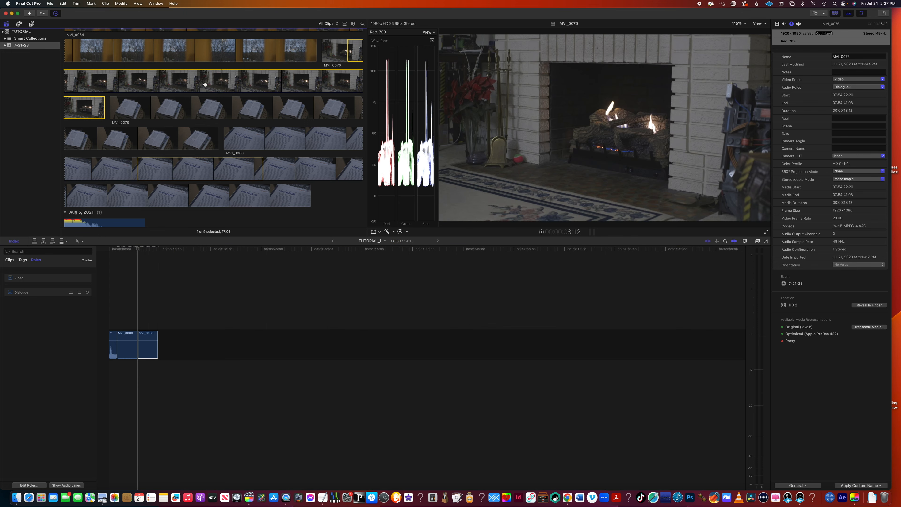
pyautogui.moveTo(268, 85); pyautogui.dragTo(171, 347)
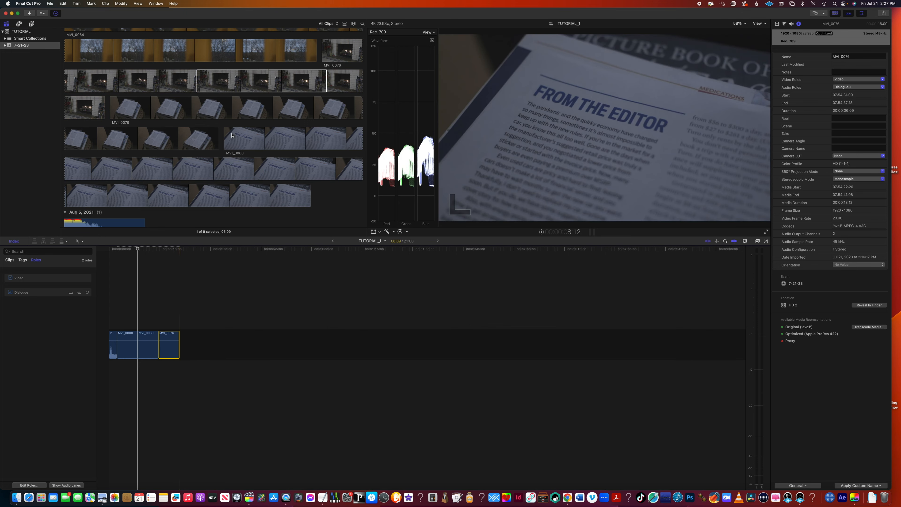
# Step: Mark a range of about 6:19 in MVI_0064 and add it to the end of the storyline
pyautogui.scroll(2, 128, 86)
pyautogui.moveTo(127, 85); pyautogui.dragTo(266, 81)
pyautogui.moveTo(198, 82); pyautogui.dragTo(185, 348)
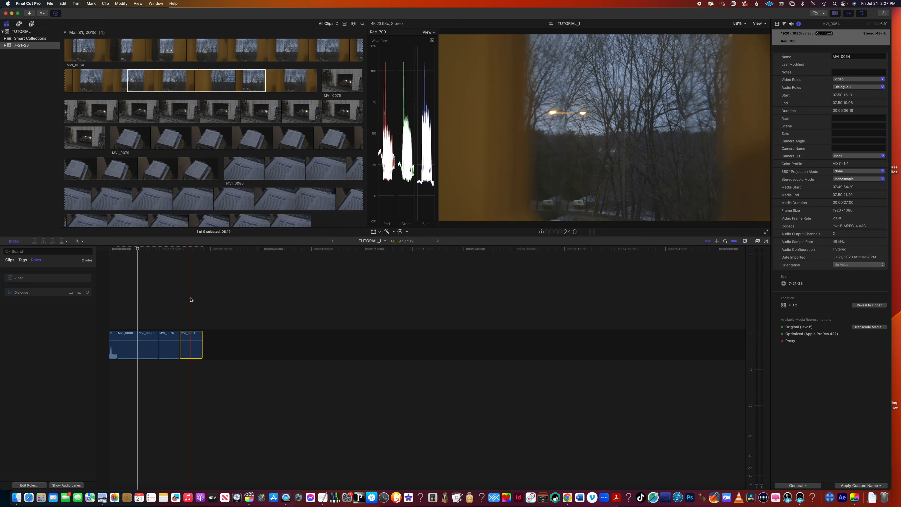
# Step: Play part of the assembled sequence, enlarge the clips in the timeline, and clear the clip selection
pyautogui.press('space')
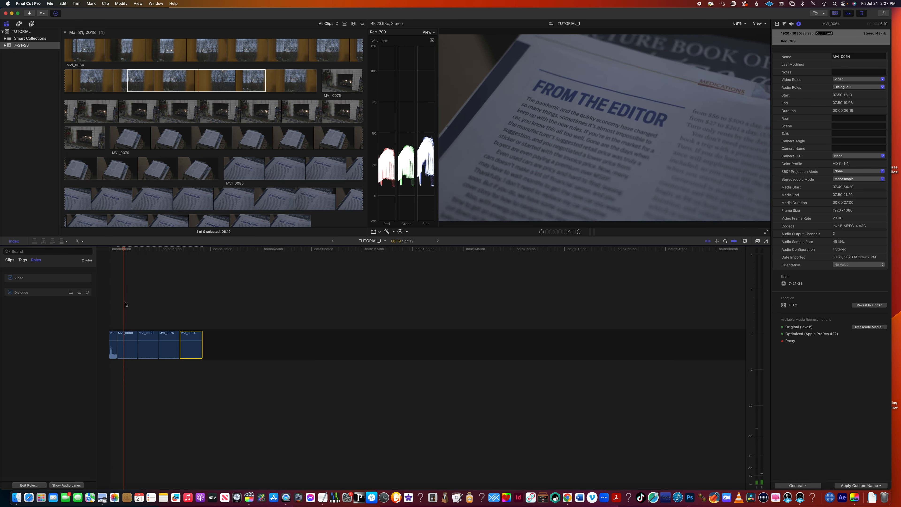
pyautogui.press('space')
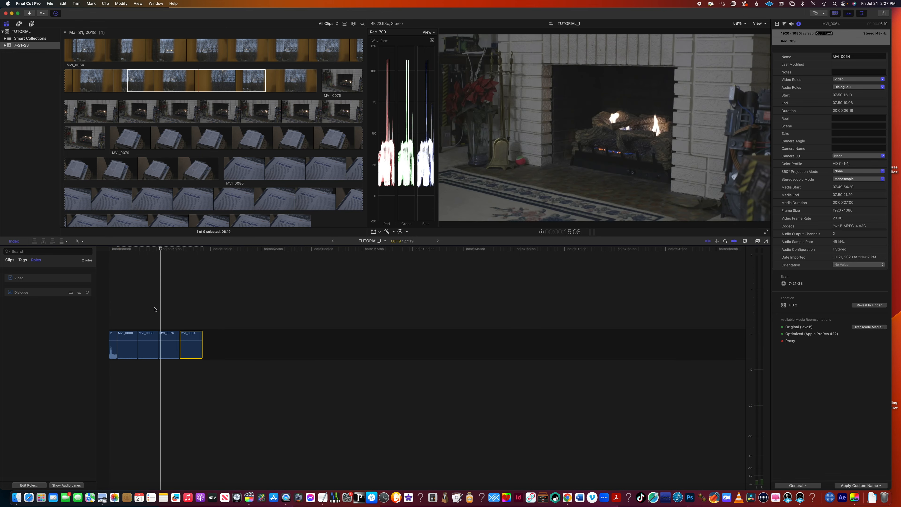
pyautogui.press('super+equal')
pyautogui.press('super+equal')
pyautogui.hscroll(-5, 154, 310)
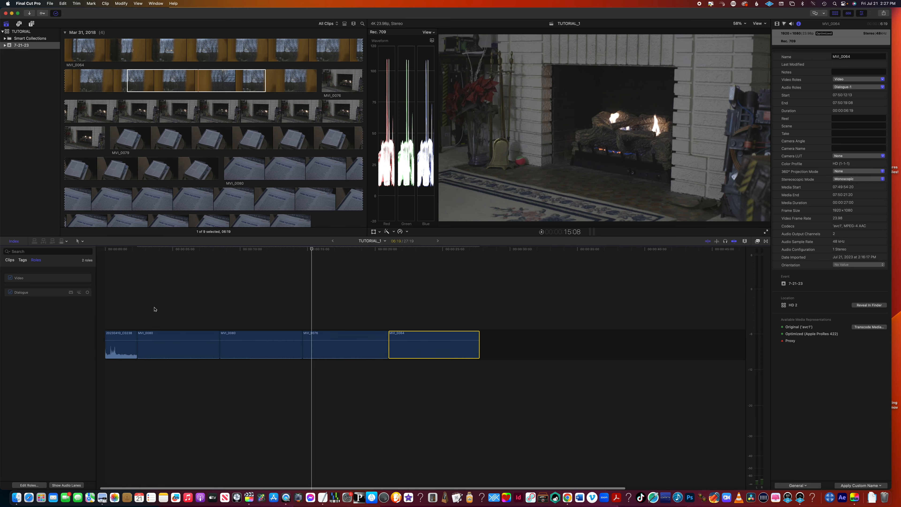
pyautogui.click(256, 310)
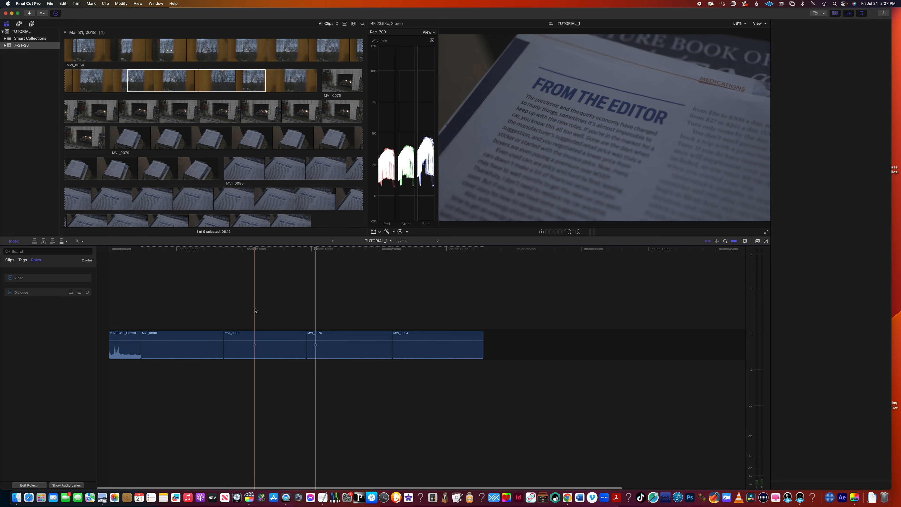
# Step: Move the second MVI_0080 clip in the storyline to follow MVI_0076, just before MVI_0064
pyautogui.click(258, 352)
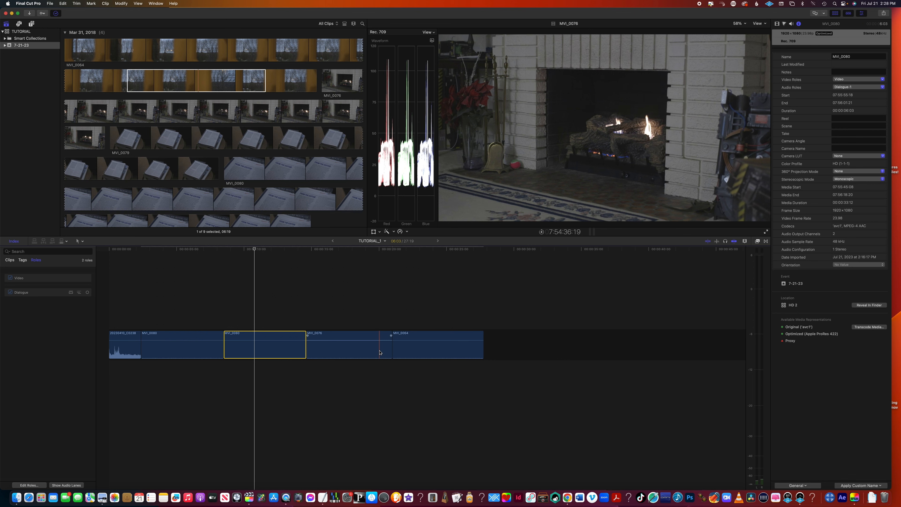
pyautogui.click(408, 352)
pyautogui.click(383, 349)
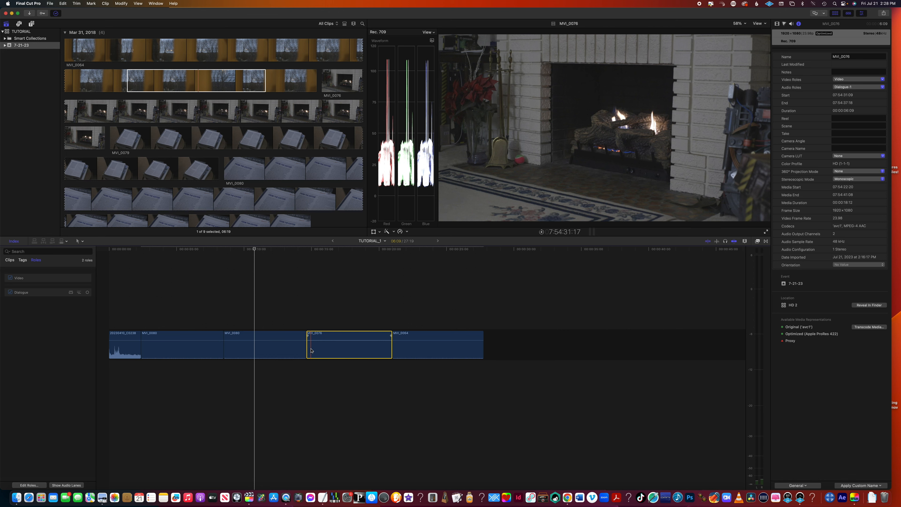
pyautogui.moveTo(254, 352); pyautogui.dragTo(344, 357)
pyautogui.press('super+7')
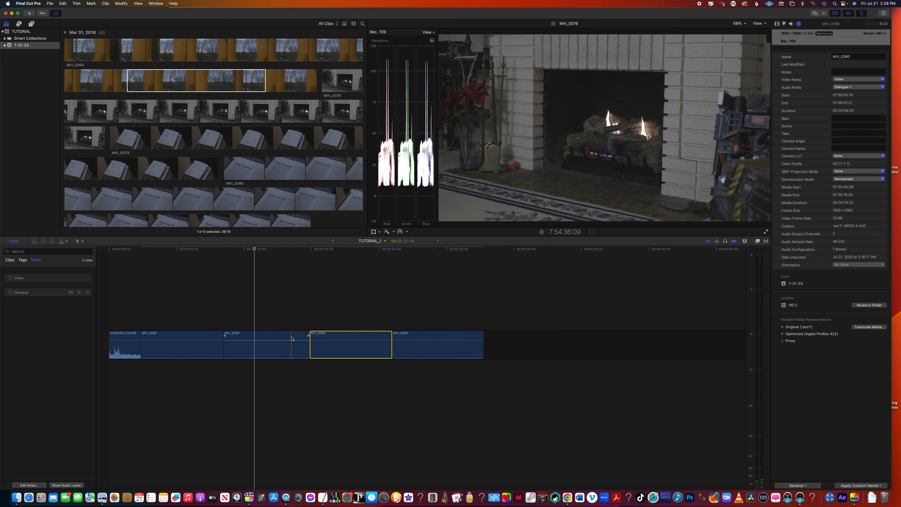
# Step: Connect the whole GETTING CHASED music clip below the storyline from the start of the sequence, and play the result
pyautogui.scroll(-10, 355, 224)
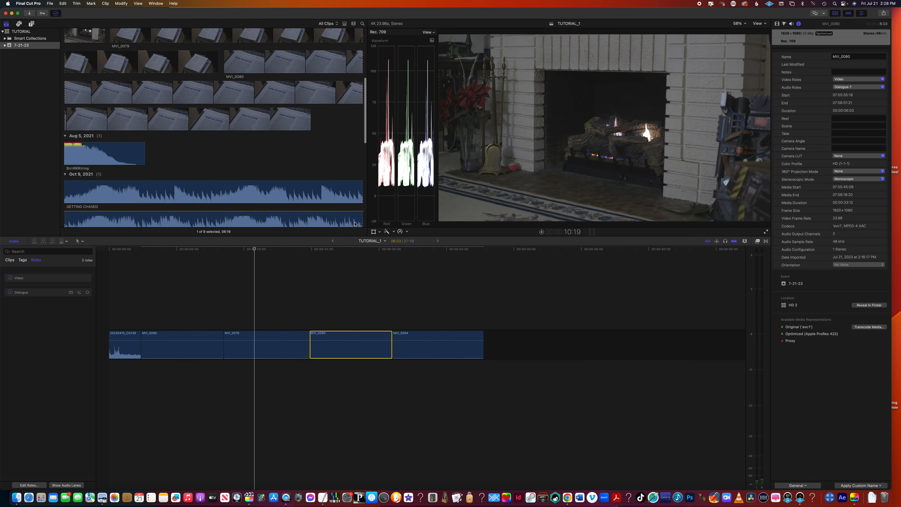
pyautogui.scroll(6, 355, 224)
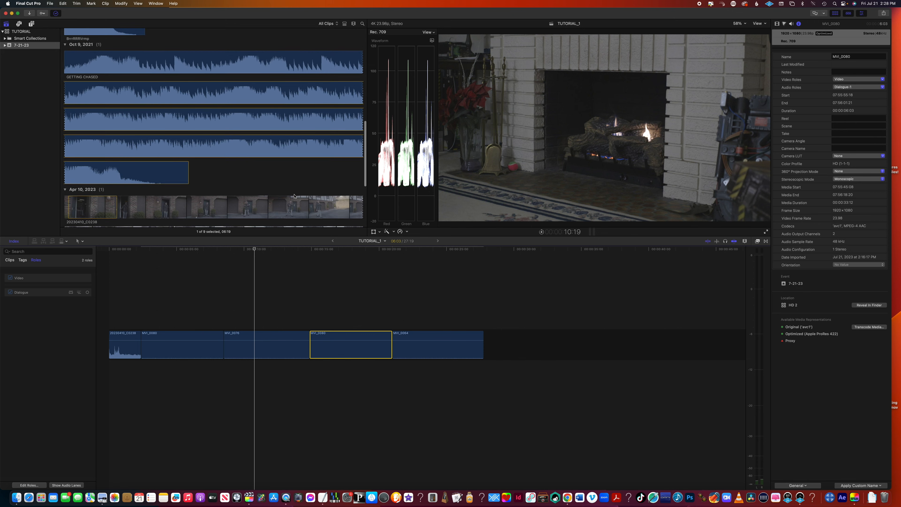
pyautogui.click(241, 170)
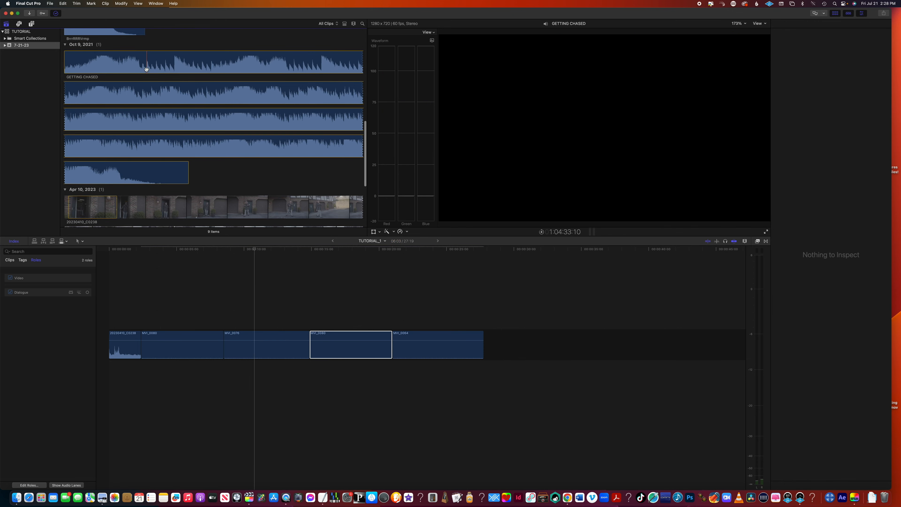
pyautogui.moveTo(144, 62); pyautogui.dragTo(110, 377)
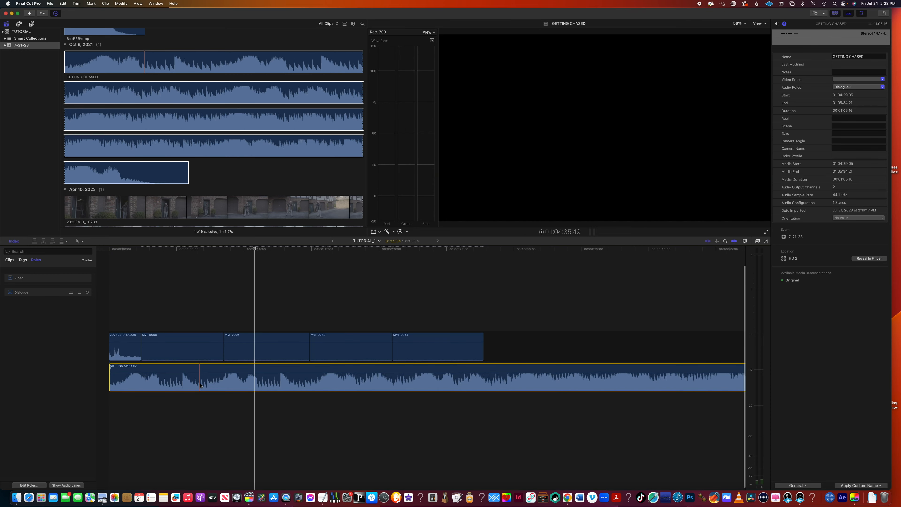
pyautogui.press('space')
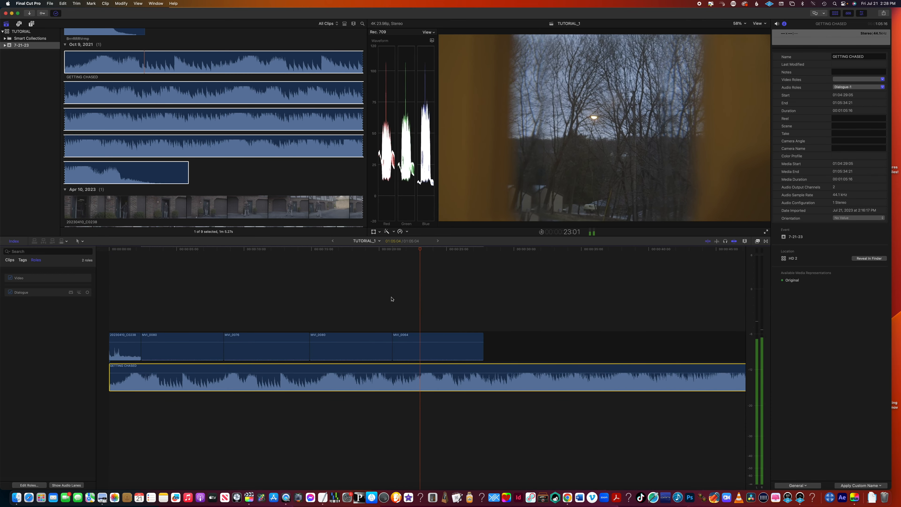
# Step: Try shifting all five storyline clips later together with the connected music, return them to the start, and clear the selection
pyautogui.moveTo(436, 349); pyautogui.dragTo(555, 348)
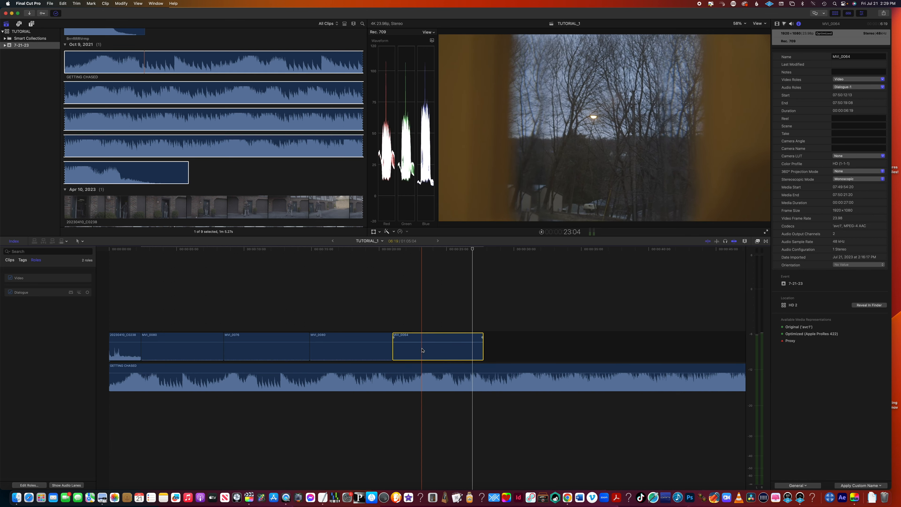
pyautogui.moveTo(588, 342); pyautogui.dragTo(119, 281)
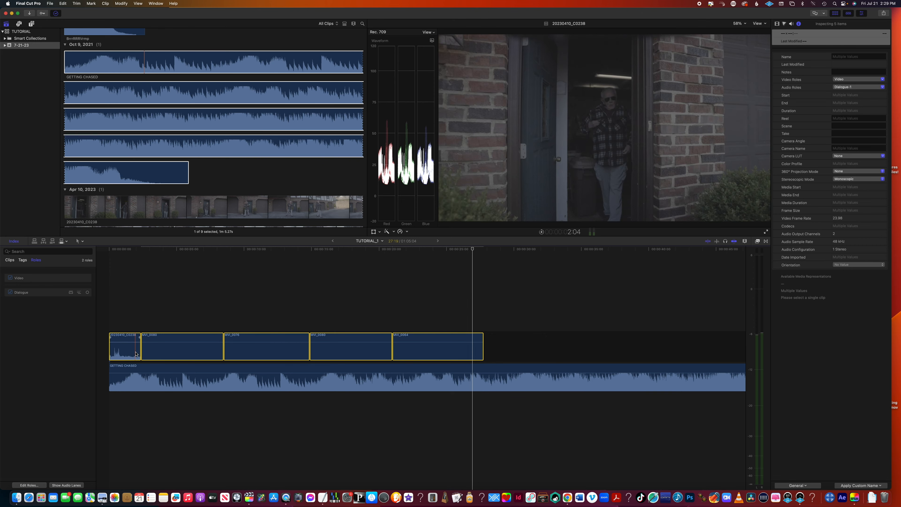
pyautogui.moveTo(136, 354); pyautogui.dragTo(396, 356)
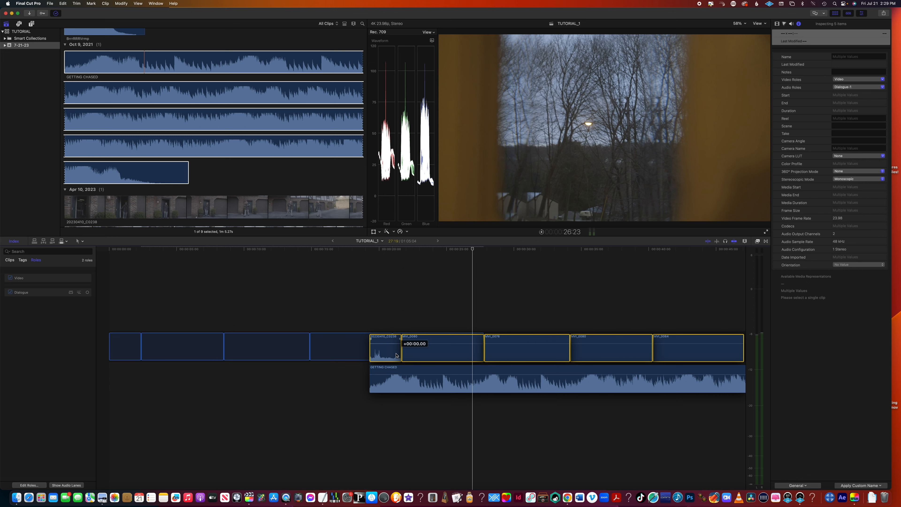
pyautogui.moveTo(396, 356); pyautogui.dragTo(136, 355)
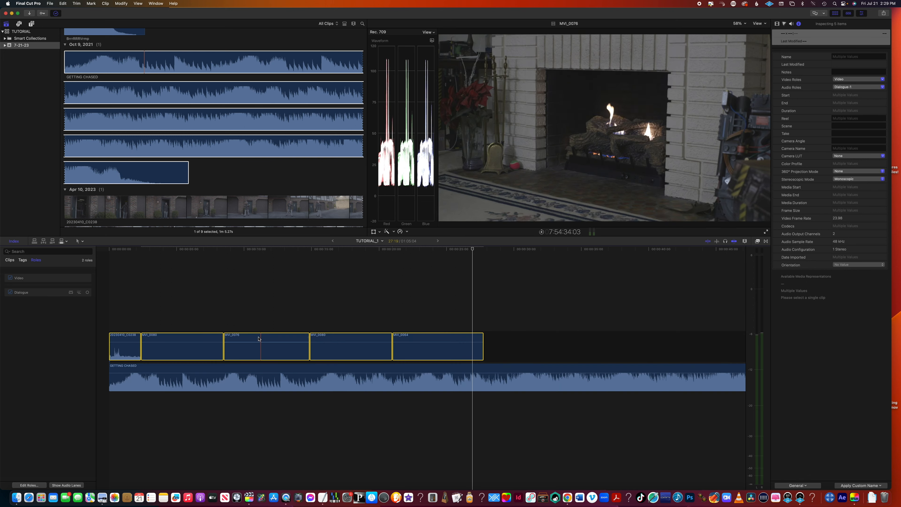
pyautogui.click(253, 320)
pyautogui.click(253, 320)
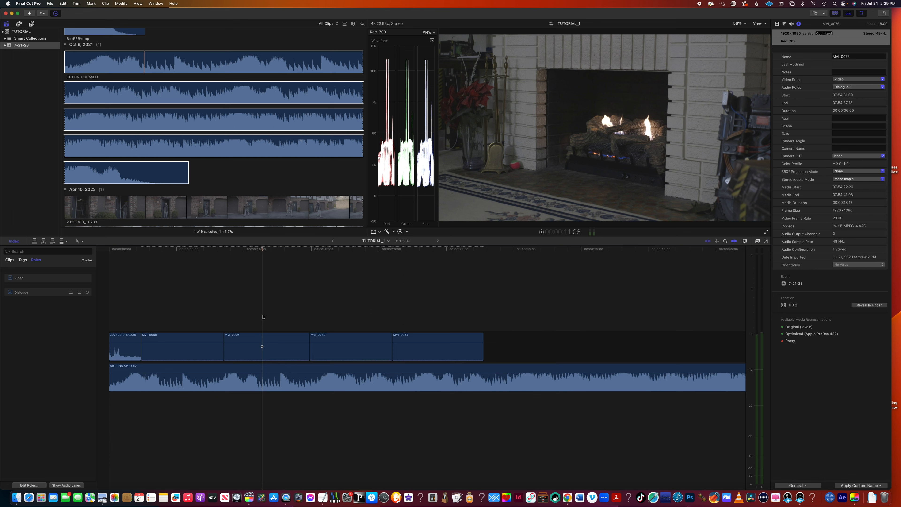
# Step: Select the MVI_0076 clip in the storyline and enlarge the timeline around the five video clips
pyautogui.click(276, 355)
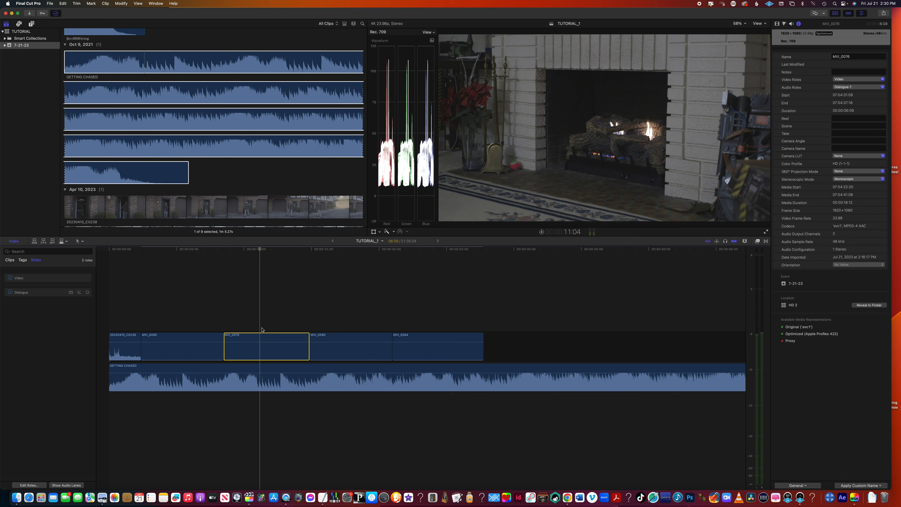
pyautogui.click(262, 330)
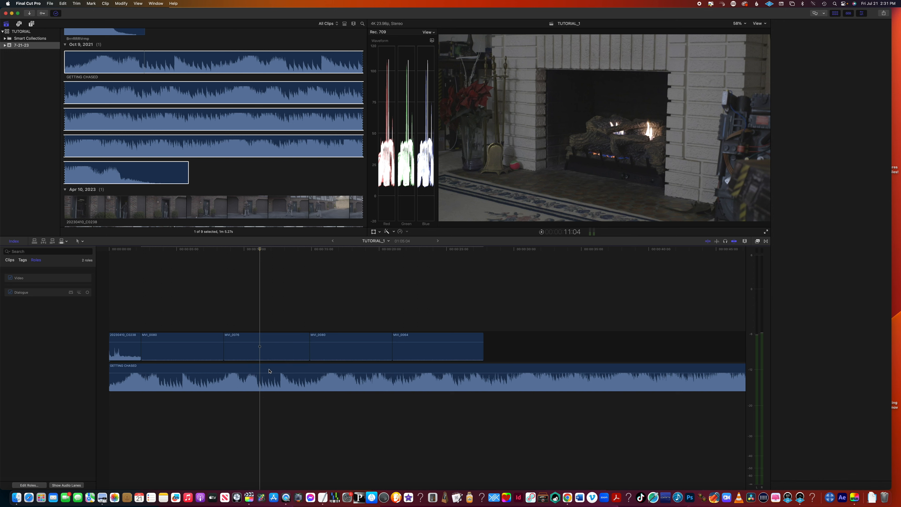
pyautogui.hotkey('shift', 'z')
pyautogui.click(208, 354)
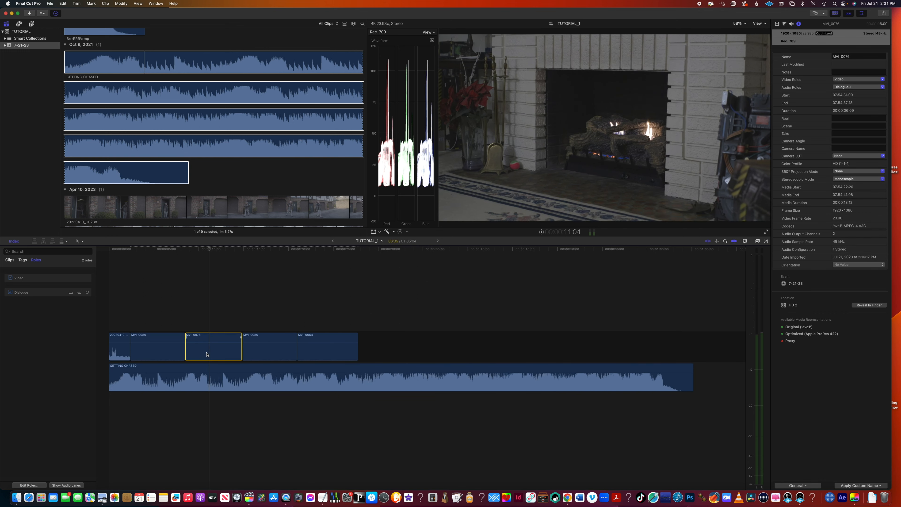
pyautogui.press('super+equal')
pyautogui.press('super+equal')
pyautogui.hscroll(-5, 319, 346)
pyautogui.press('super+minus')
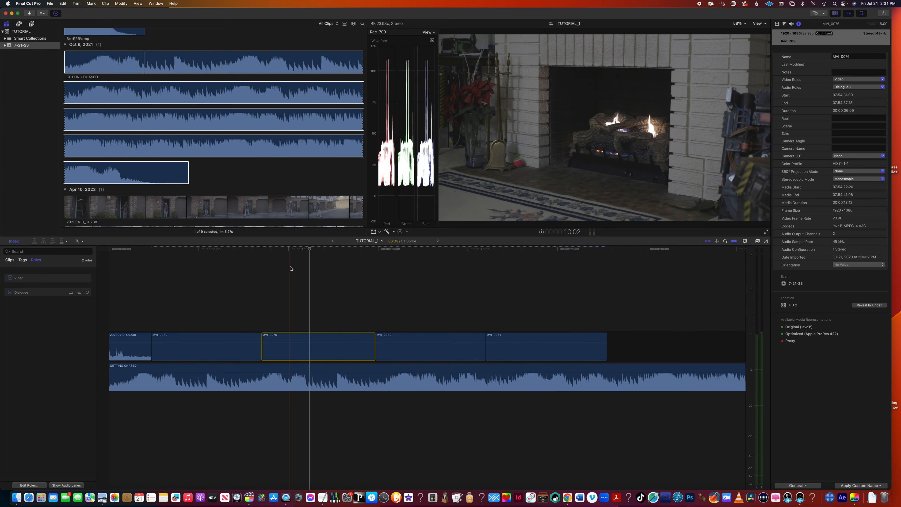
# Step: Look up the Lift from Storyline command in the help search and apply it to the selected MVI_0076 clip
pyautogui.click(105, 4)
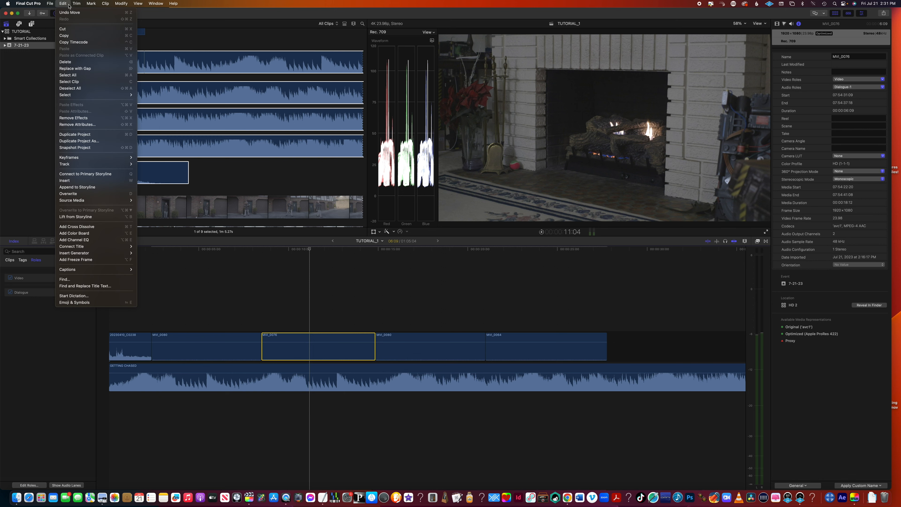
pyautogui.moveTo(156, 3)
pyautogui.click(295, 311)
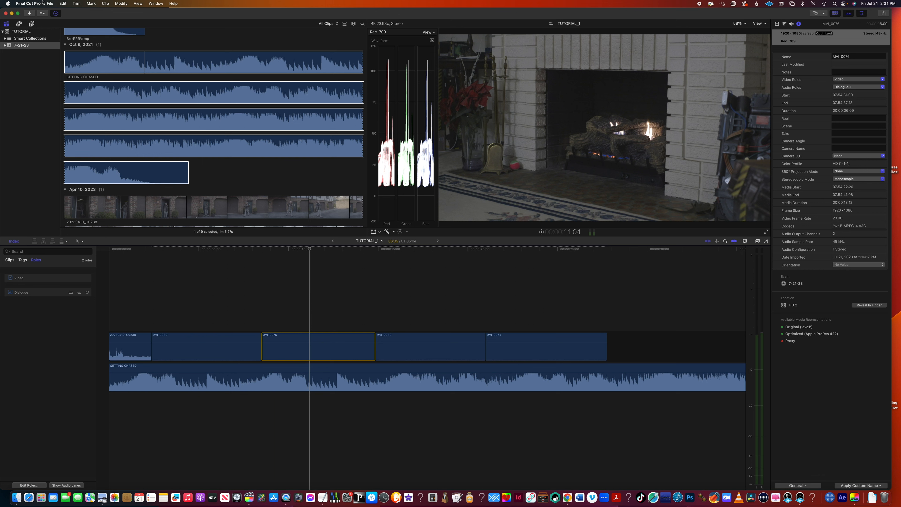
pyautogui.click(174, 4)
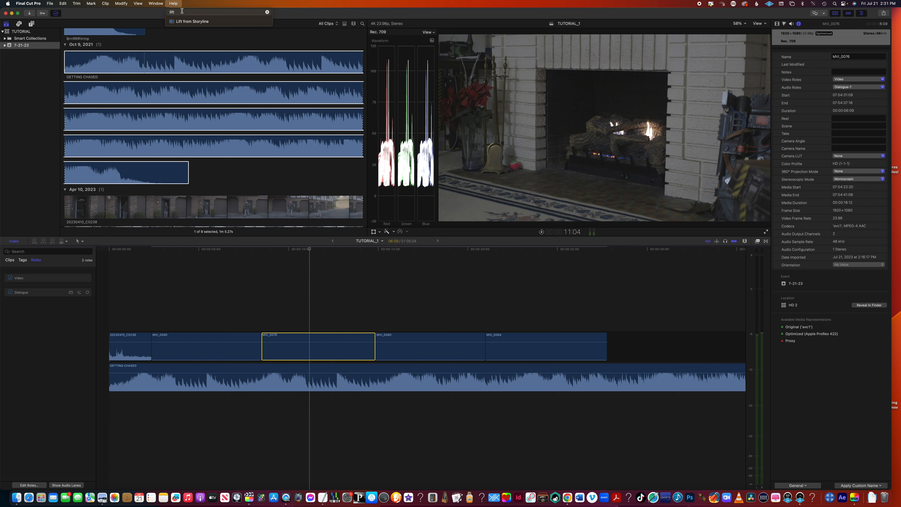
pyautogui.press('BackSpace')
pyautogui.press('BackSpace')
pyautogui.press('BackSpace')
pyautogui.press('BackSpace')
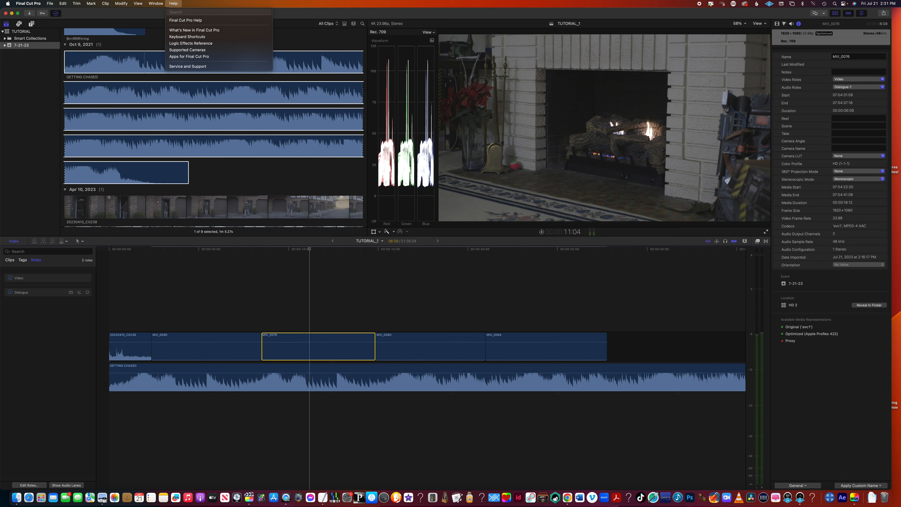
pyautogui.write('lift from storyline')
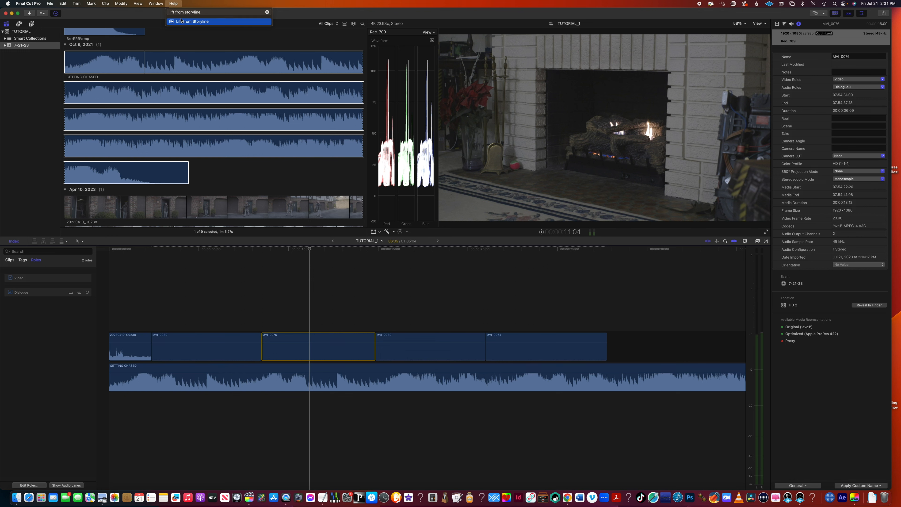
pyautogui.moveTo(181, 22)
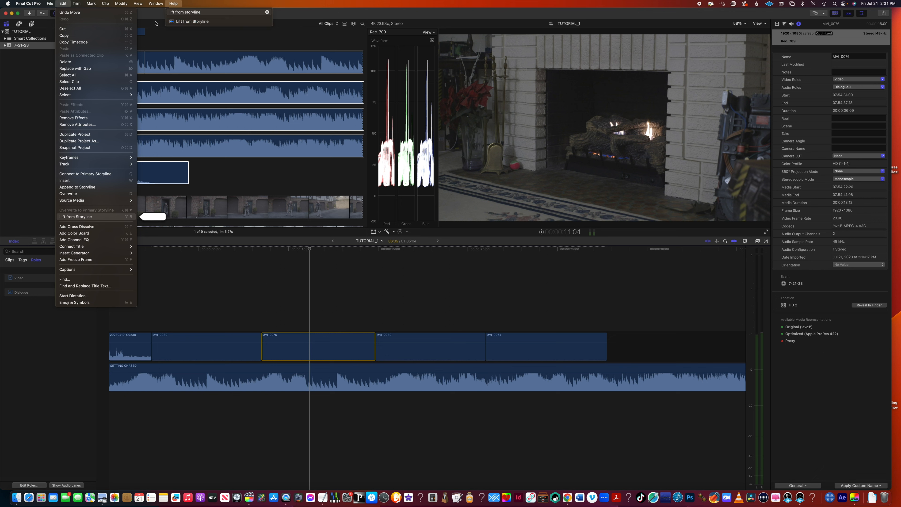
pyautogui.moveTo(63, 2)
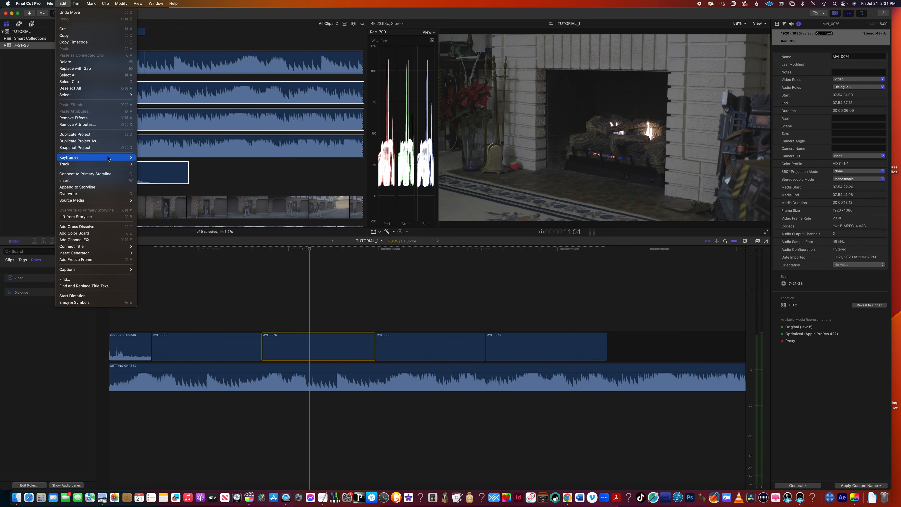
pyautogui.click(105, 217)
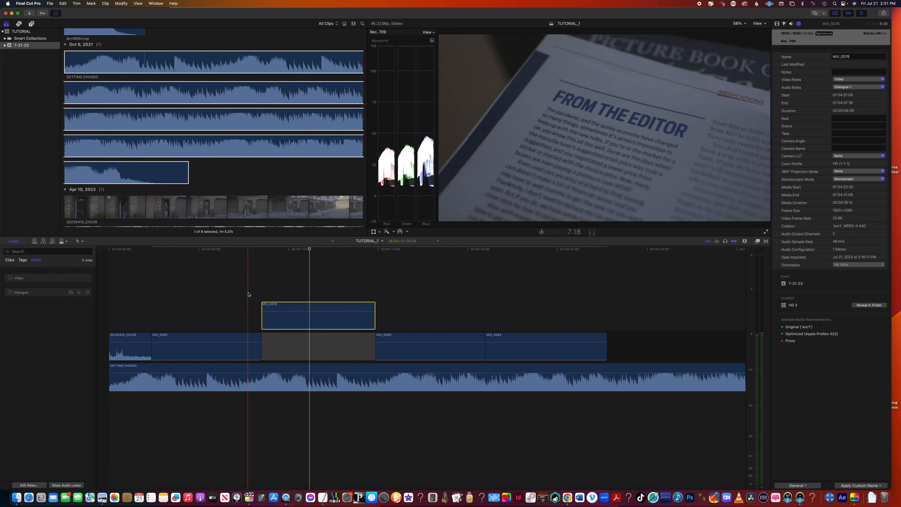
# Step: Try moving the lifted MVI_0076 clip into the storyline between MVI_0080 and MVI_0064, and undo that move
pyautogui.click(324, 353)
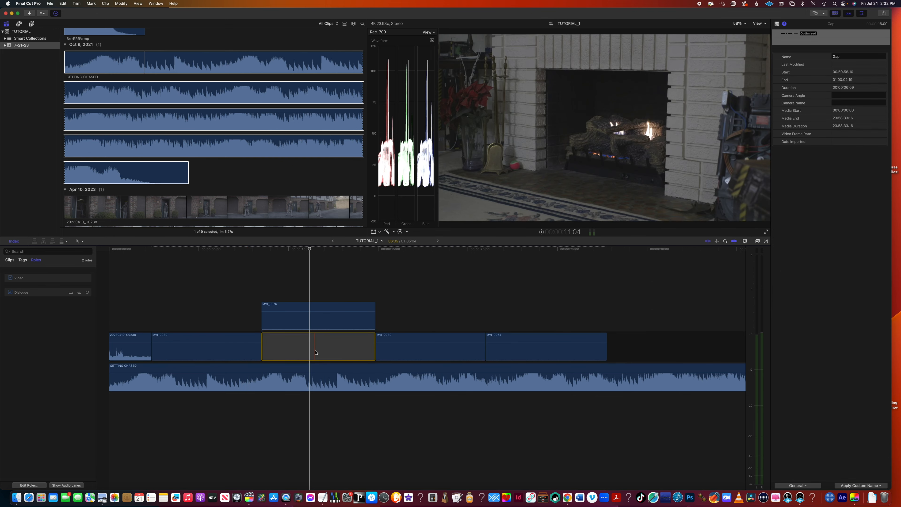
pyautogui.moveTo(287, 386)
pyautogui.mouseDown()
pyautogui.moveTo(350, 386)
pyautogui.moveTo(287, 386)
pyautogui.mouseUp()
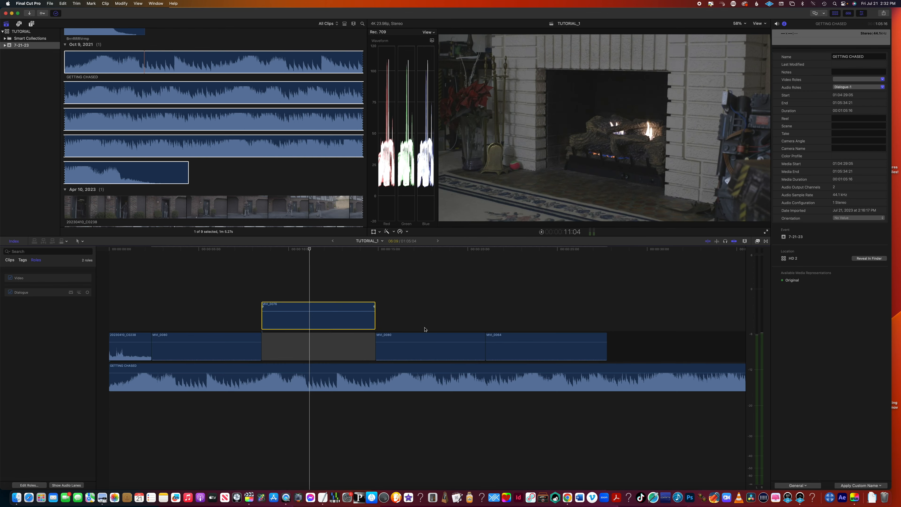
pyautogui.moveTo(337, 319); pyautogui.dragTo(550, 353)
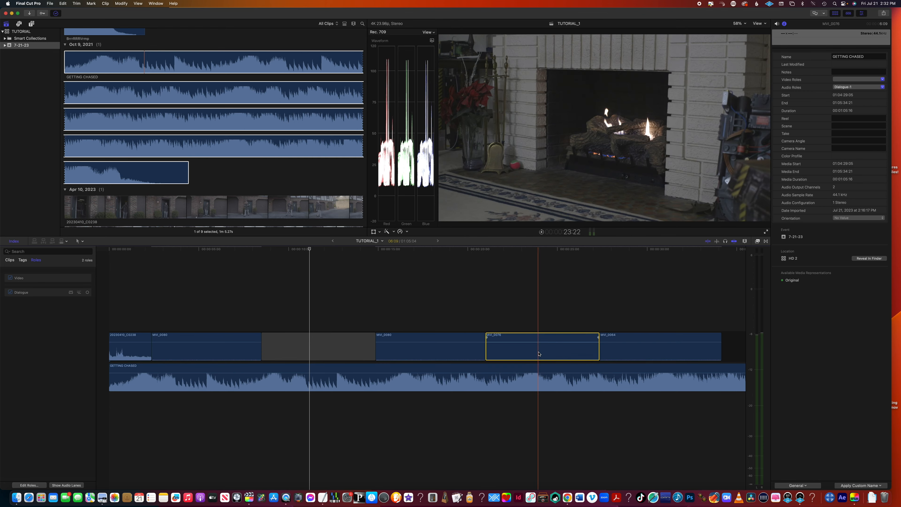
pyautogui.press('super+z')
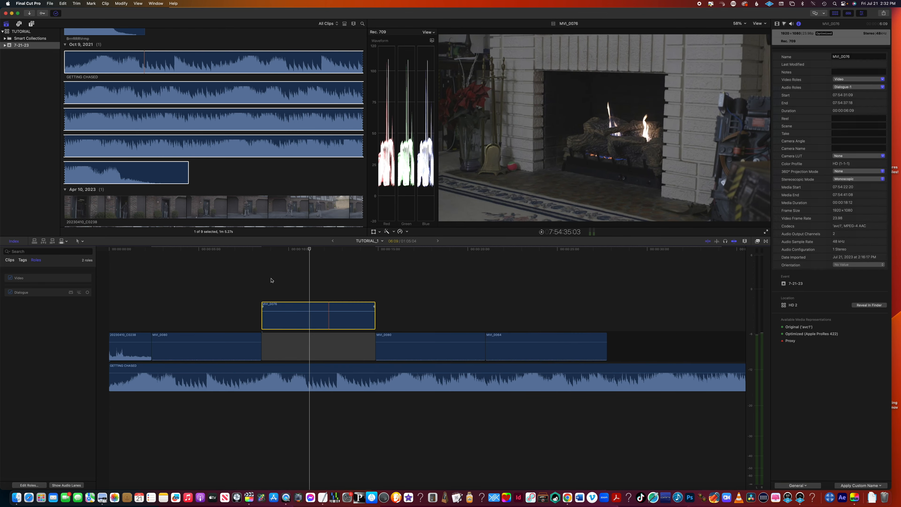
pyautogui.click(285, 325)
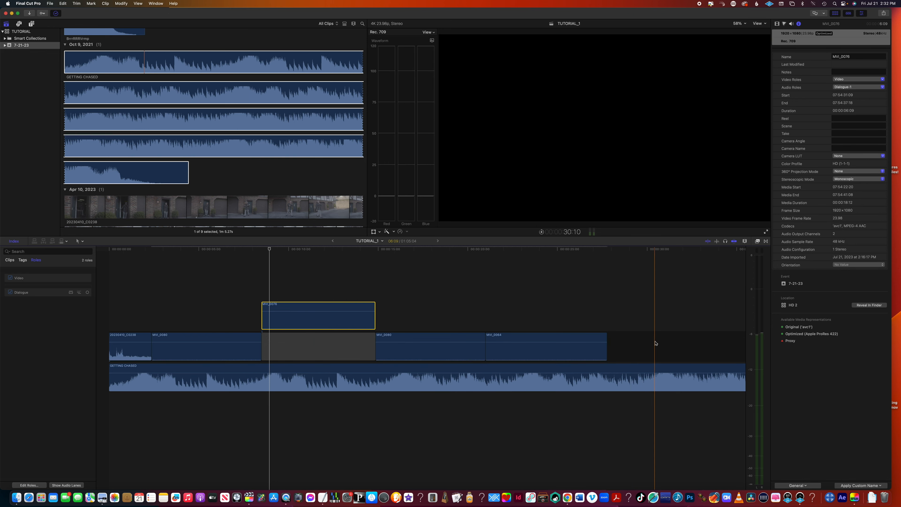
pyautogui.hscroll(10, 642, 346)
pyautogui.hscroll(-10, 521, 338)
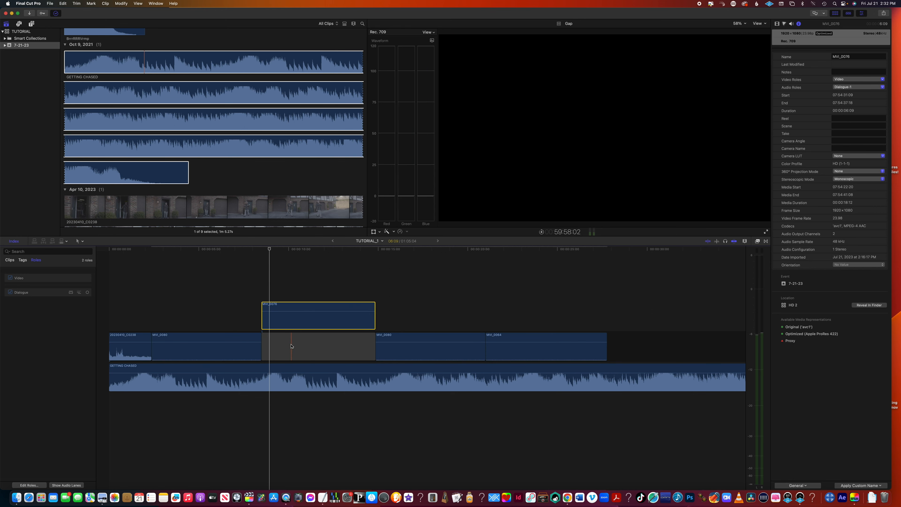
# Step: Lift the MVI_0080 clip that follows the gap out of the storyline, above its original position
pyautogui.click(412, 320)
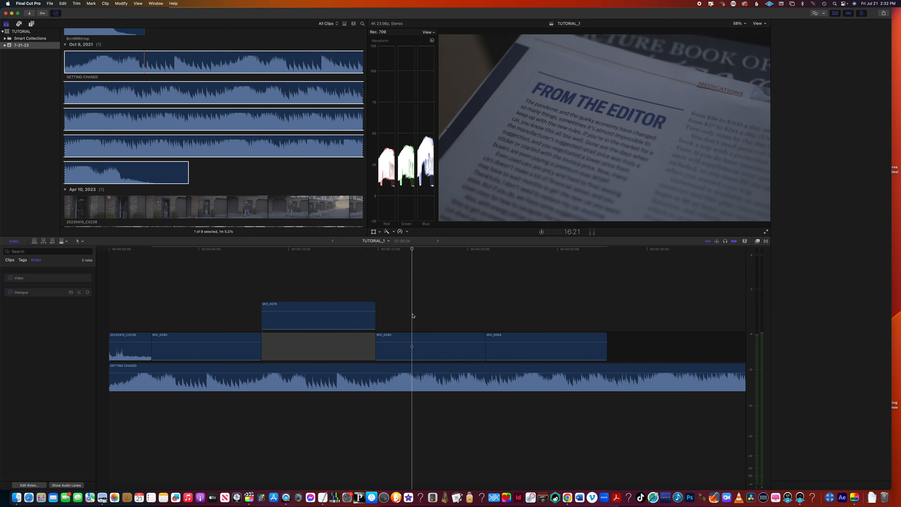
pyautogui.click(426, 356)
pyautogui.click(63, 3)
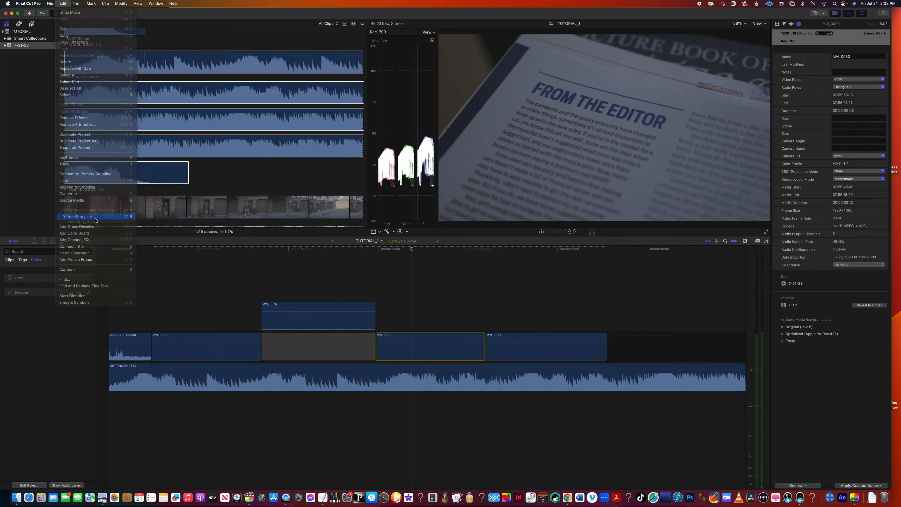
pyautogui.click(95, 217)
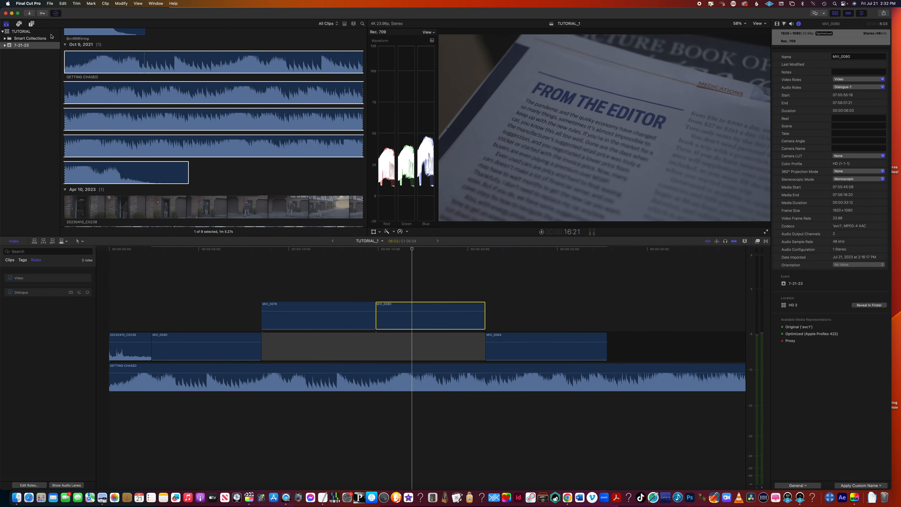
# Step: Search the keyboard command set for "lift from storyline", examine its shortcut assignments, and close the Command Editor
pyautogui.click(29, 4)
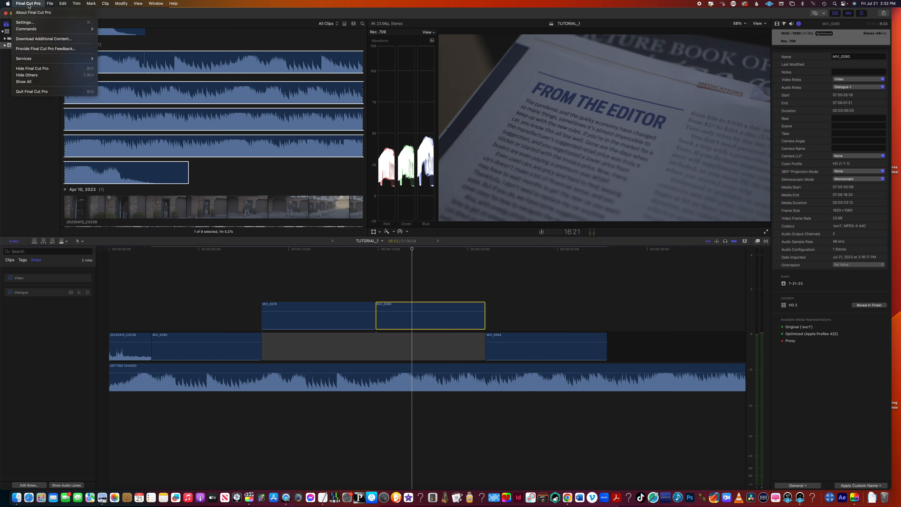
pyautogui.moveTo(31, 30)
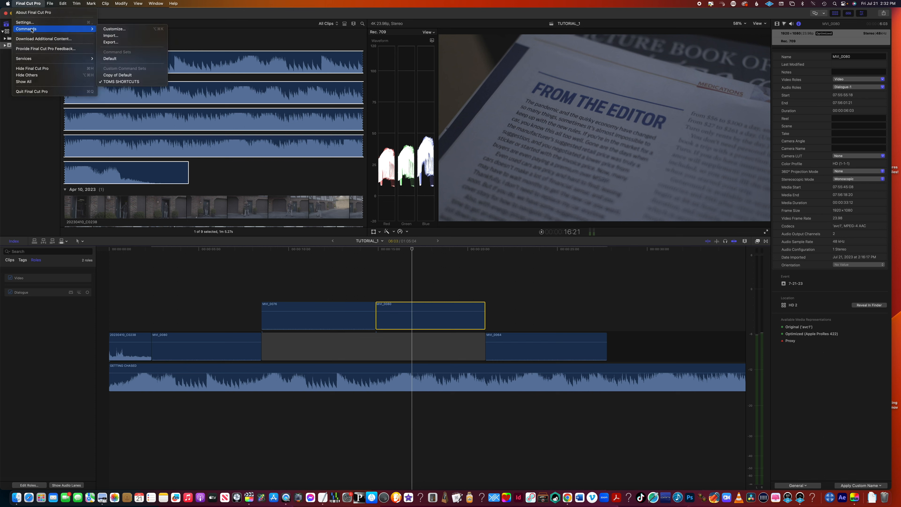
pyautogui.click(125, 30)
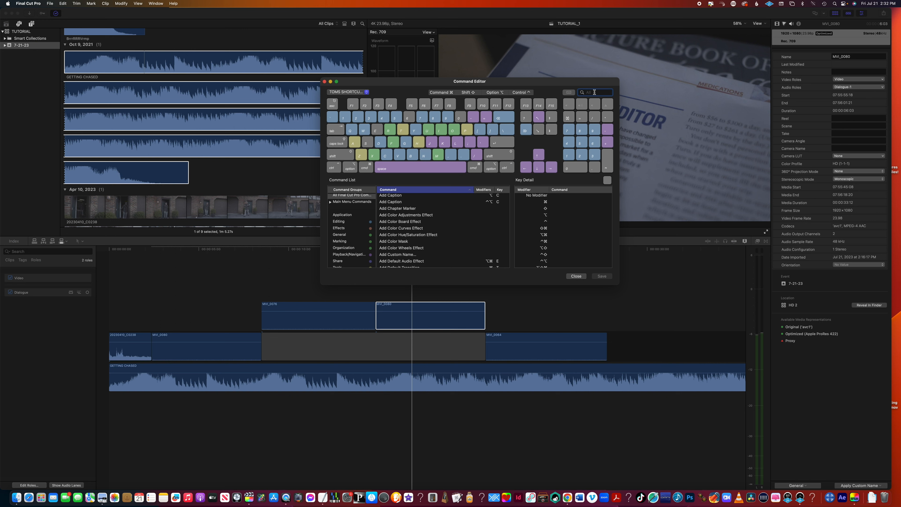
pyautogui.write('lift from storyline')
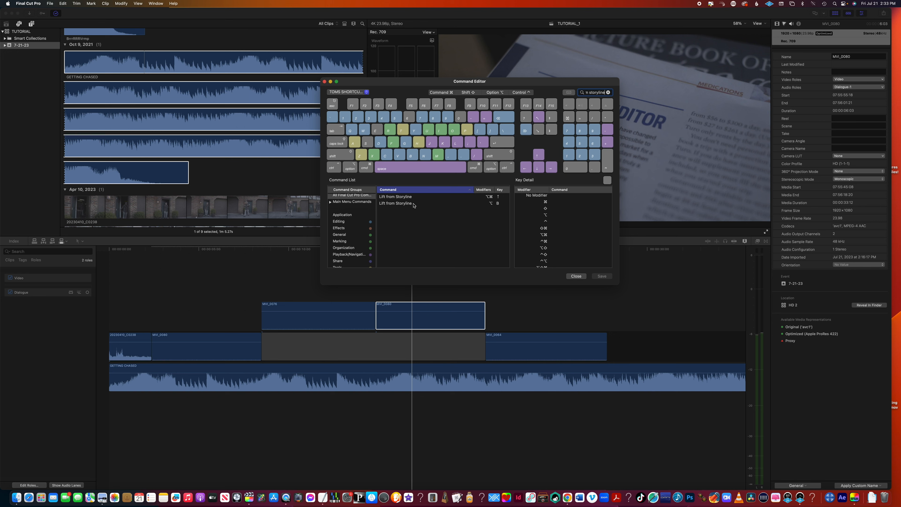
pyautogui.click(325, 81)
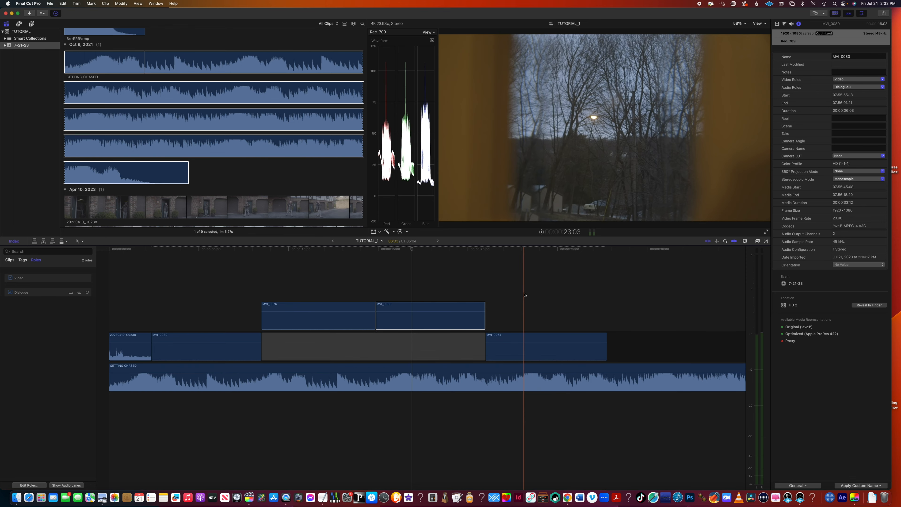
# Step: Slide the lifted MVI_0080 clip freely along the timeline and set it down directly after the end of MVI_0064
pyautogui.click(451, 299)
pyautogui.moveTo(423, 319); pyautogui.dragTo(669, 320)
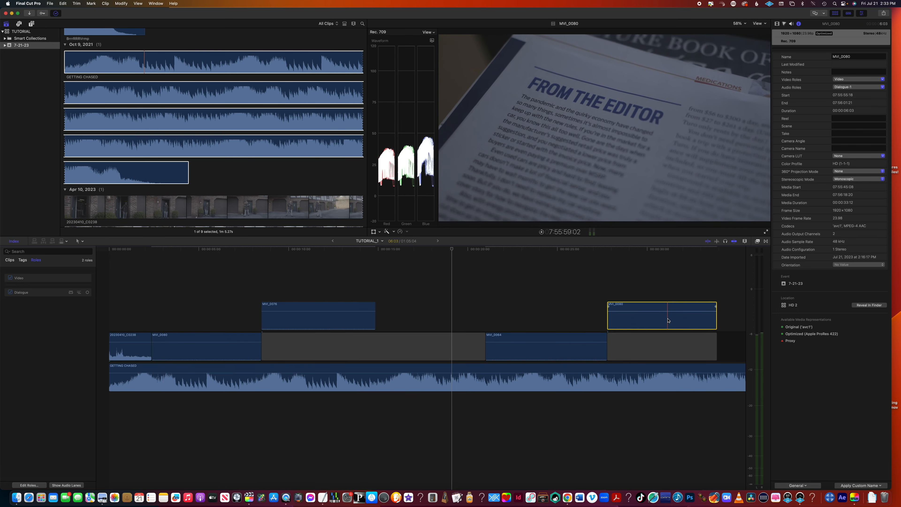
pyautogui.hscroll(10, 669, 320)
pyautogui.moveTo(294, 322); pyautogui.dragTo(493, 312)
pyautogui.moveTo(374, 324); pyautogui.dragTo(618, 319)
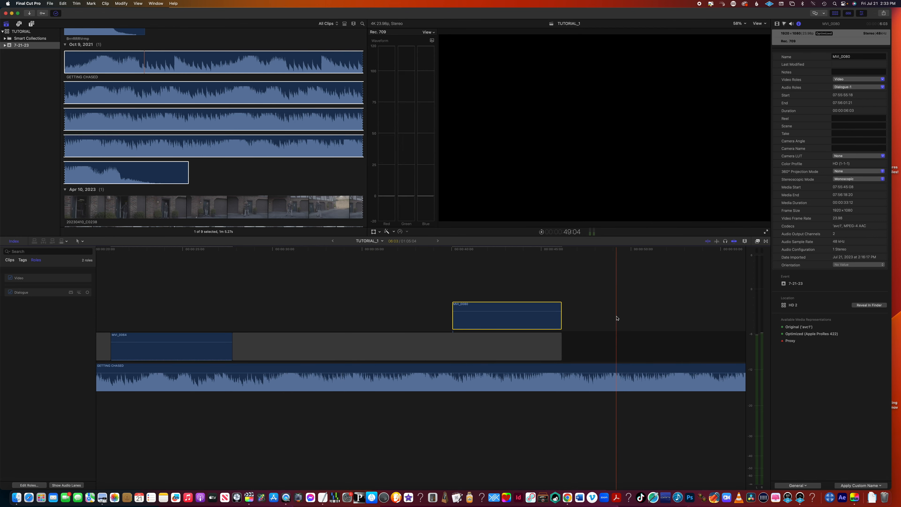
pyautogui.moveTo(525, 316); pyautogui.dragTo(618, 317)
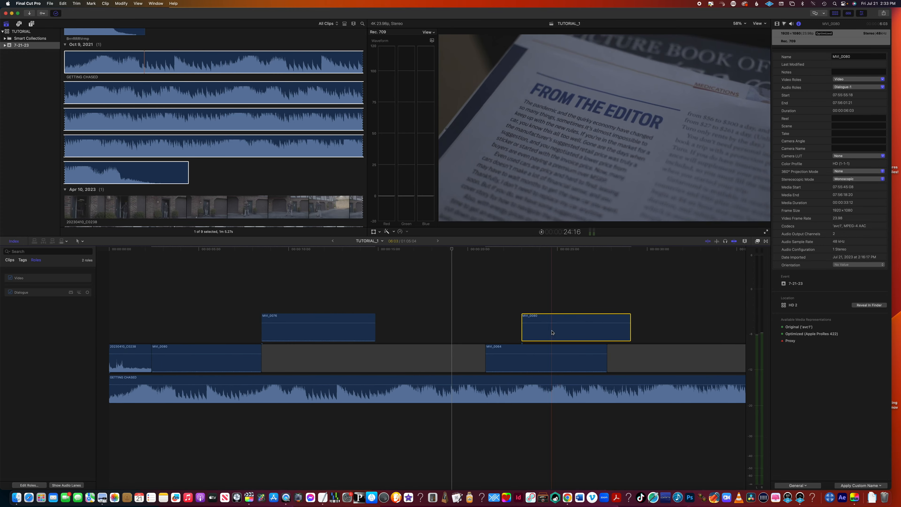
pyautogui.moveTo(549, 330); pyautogui.dragTo(616, 330)
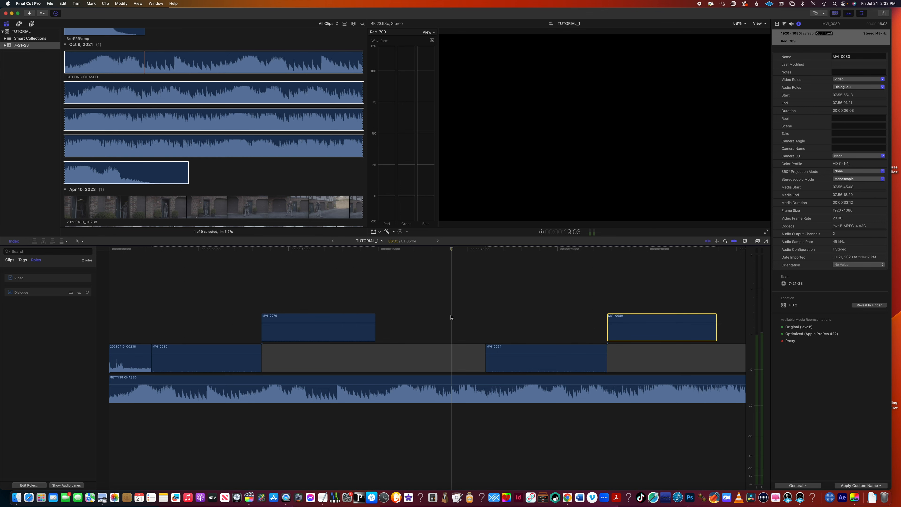
# Step: Move the lifted MVI_0080 clip back to the music beat at about 16 seconds and butt MVI_0076 against its start
pyautogui.moveTo(620, 328); pyautogui.dragTo(457, 329)
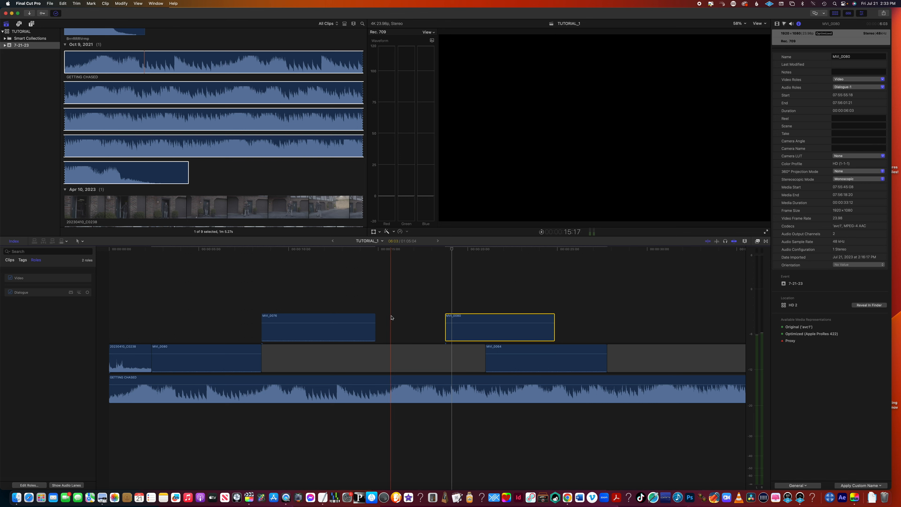
pyautogui.press('space')
pyautogui.press('space')
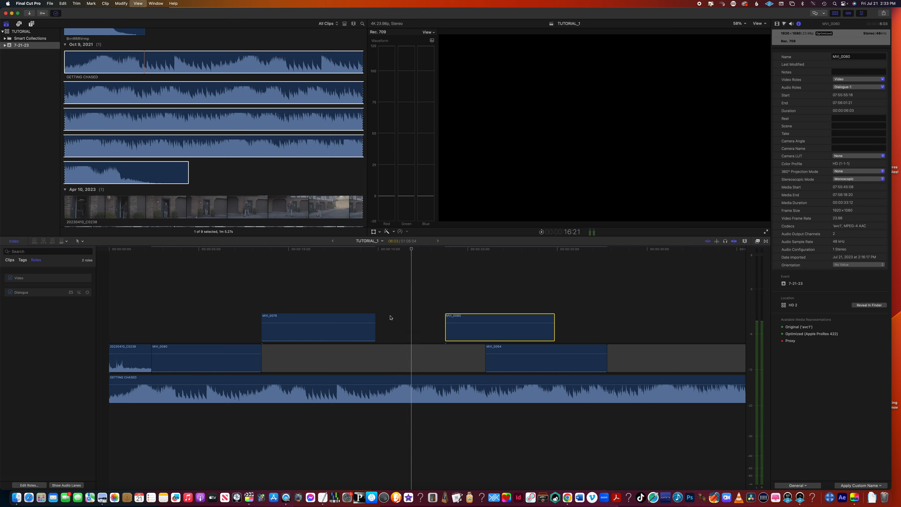
pyautogui.moveTo(446, 324); pyautogui.dragTo(430, 335)
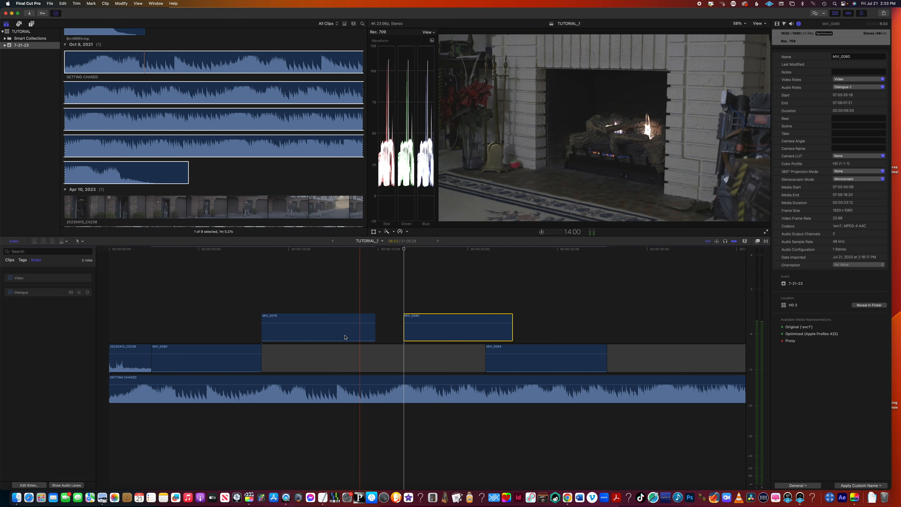
pyautogui.moveTo(342, 336); pyautogui.dragTo(370, 335)
# Step: Play back the cut between the lifted MVI_0076 and MVI_0080 clips to check its timing against the music
pyautogui.press('space')
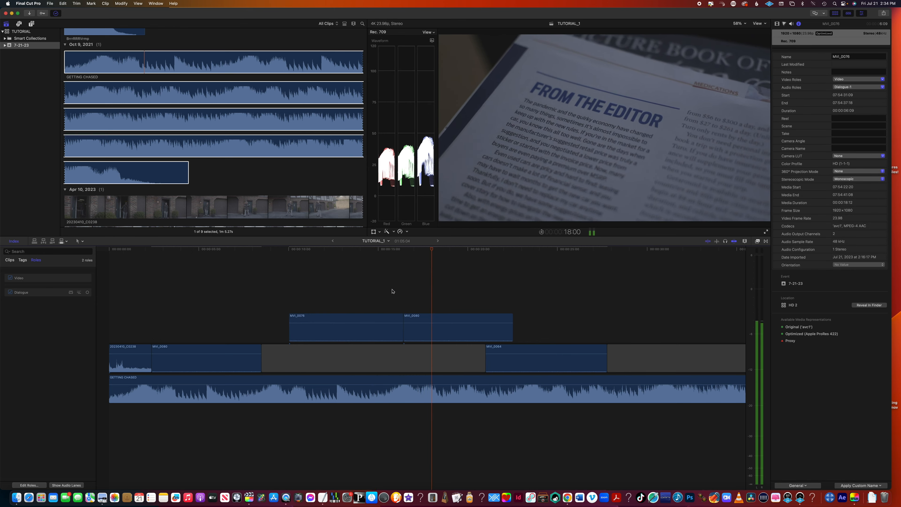
pyautogui.press('space')
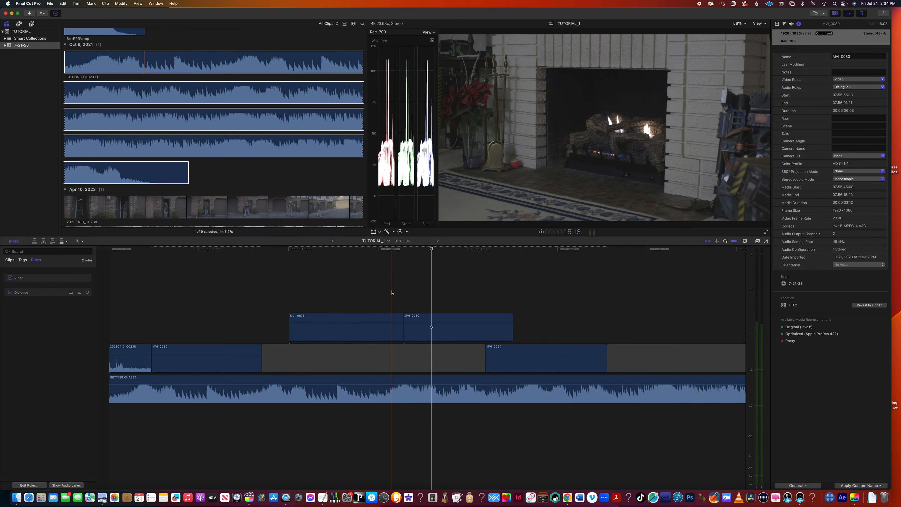
pyautogui.press('space')
pyautogui.press('space')
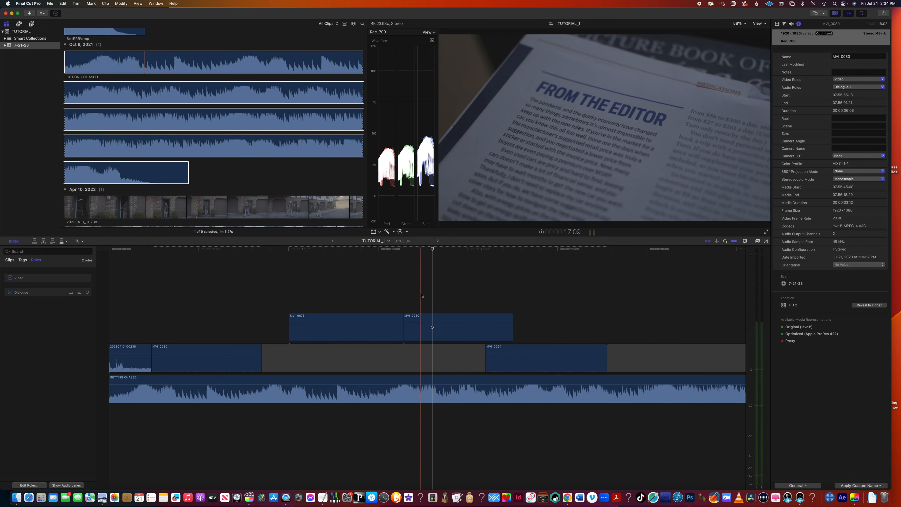
# Step: Lift the MVI_0064 clip out of the storyline and place it directly after the lifted MVI_0080 clip
pyautogui.click(510, 368)
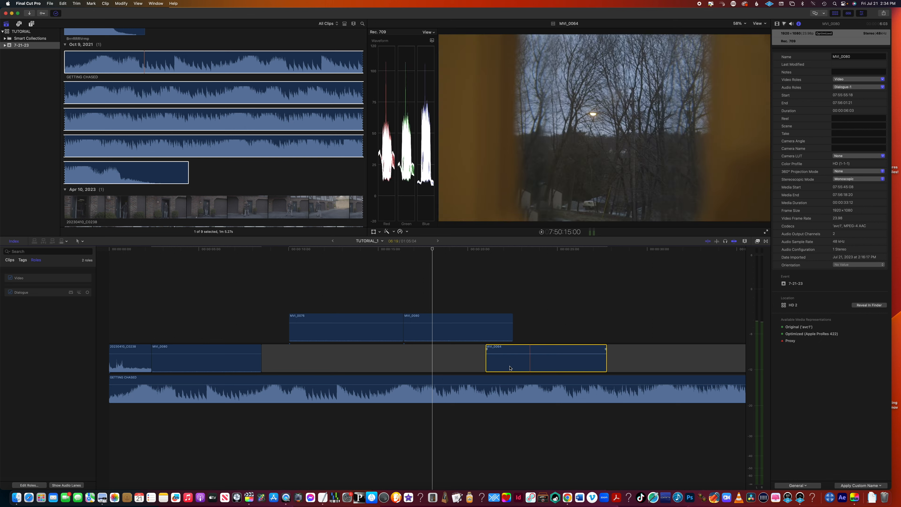
pyautogui.moveTo(510, 368)
pyautogui.mouseDown()
pyautogui.moveTo(524, 368)
pyautogui.moveTo(557, 334)
pyautogui.moveTo(511, 370)
pyautogui.mouseUp()
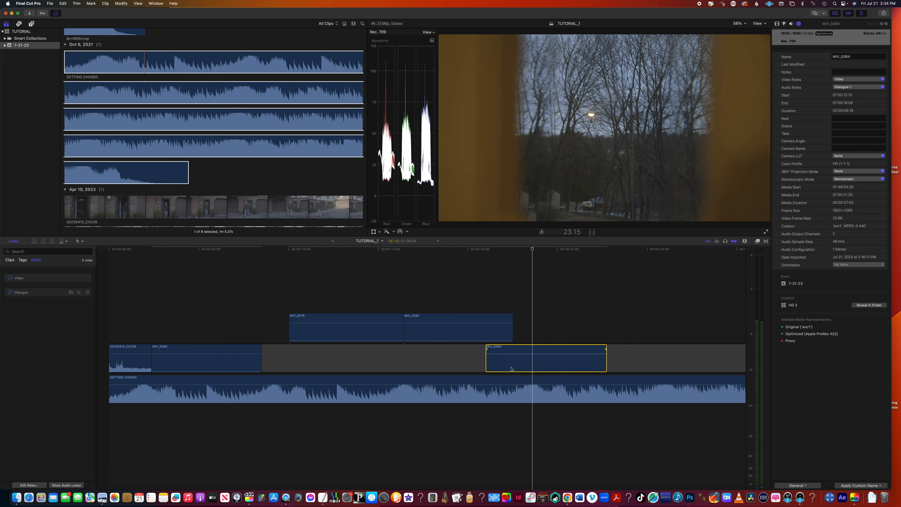
pyautogui.moveTo(507, 365); pyautogui.dragTo(565, 334)
pyautogui.click(549, 317)
# Step: Try moving the storyline's first MVI_0080 clip up out of the primary storyline by hand, and undo that move
pyautogui.moveTo(227, 367)
pyautogui.mouseDown()
pyautogui.moveTo(254, 338)
pyautogui.moveTo(237, 363)
pyautogui.mouseUp()
pyautogui.press('super+7')
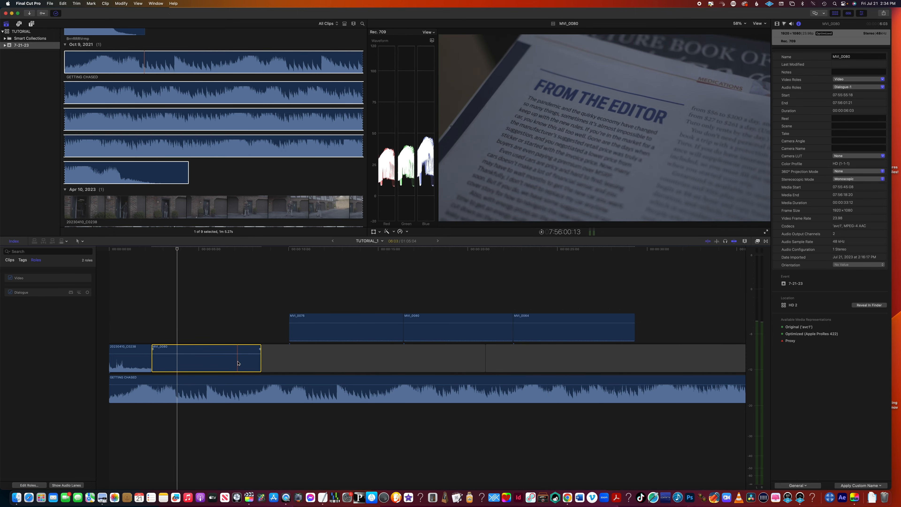
pyautogui.moveTo(197, 361); pyautogui.dragTo(196, 329)
pyautogui.press('super+z')
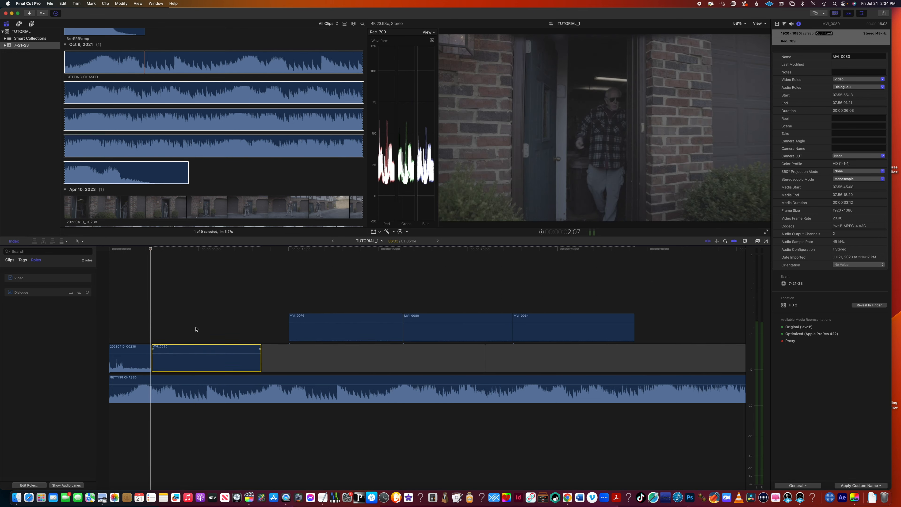
# Step: Apply Lift from Storyline to the MVI_0080 clip that follows 20230410_C0238, and undo the lift
pyautogui.click(187, 360)
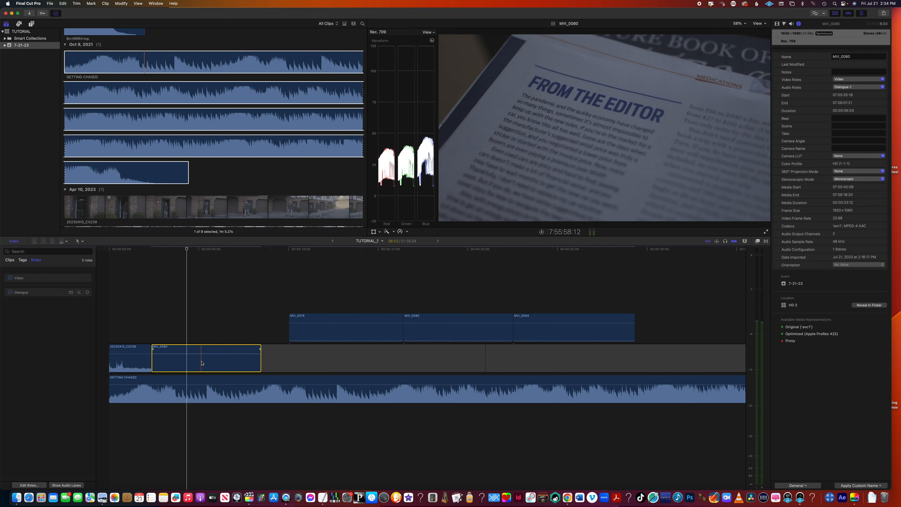
pyautogui.click(67, 5)
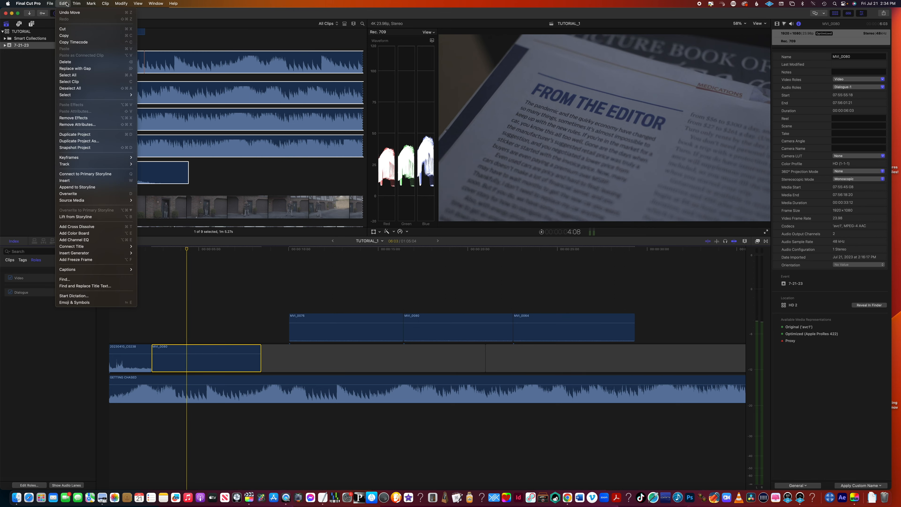
pyautogui.moveTo(86, 200)
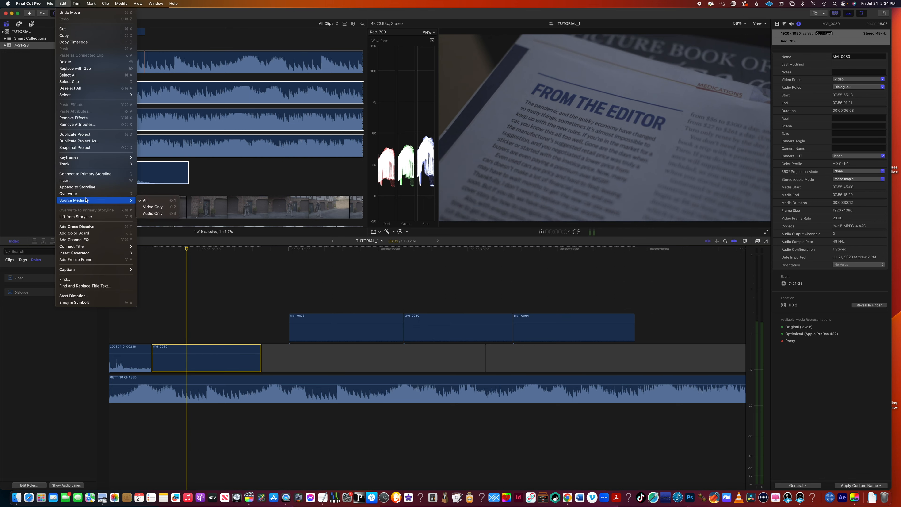
pyautogui.click(97, 216)
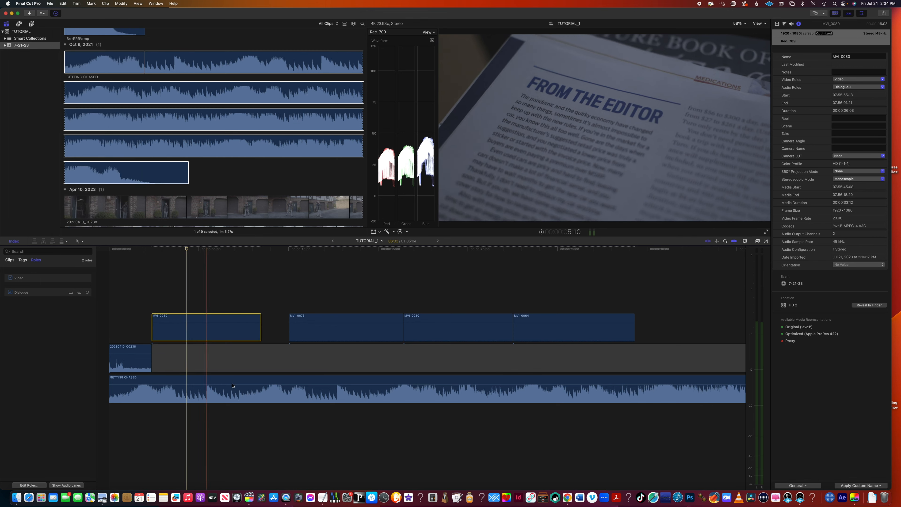
pyautogui.press('super+z')
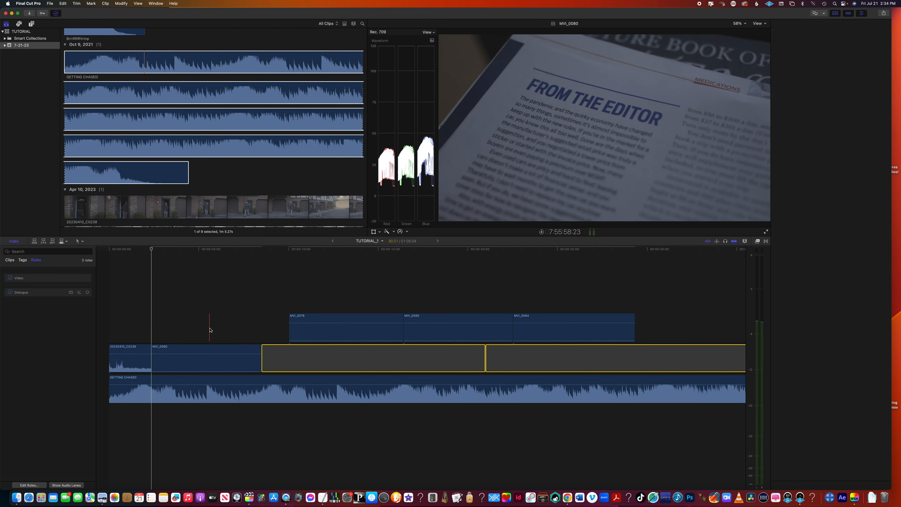
# Step: Lift the first MVI_0080 clip and the opening 20230410_C0238 clip out of the storyline, each above its original position
pyautogui.click(187, 364)
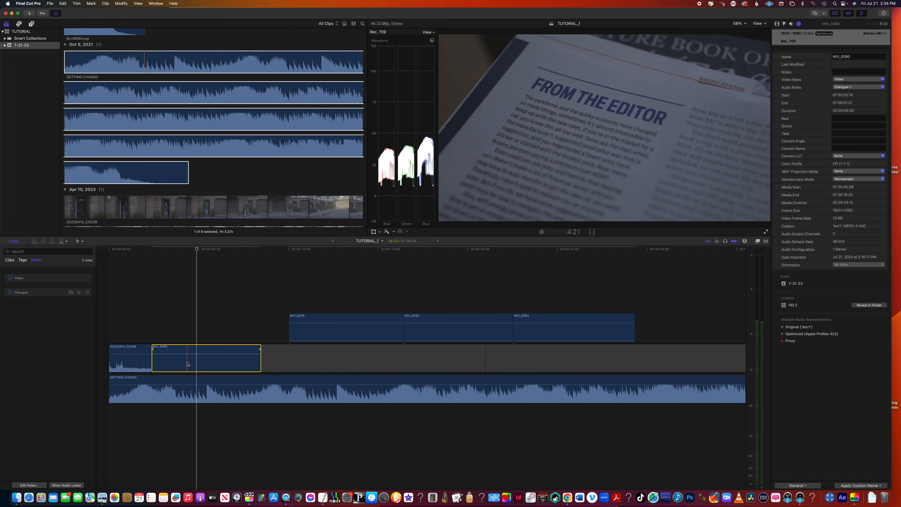
pyautogui.press('alt+super+Up')
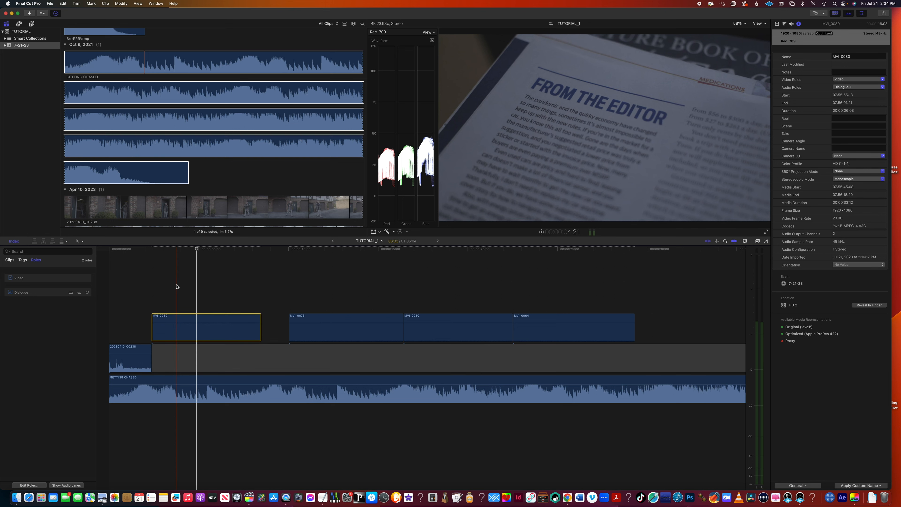
pyautogui.click(117, 298)
pyautogui.click(117, 359)
pyautogui.press('alt+super+Up')
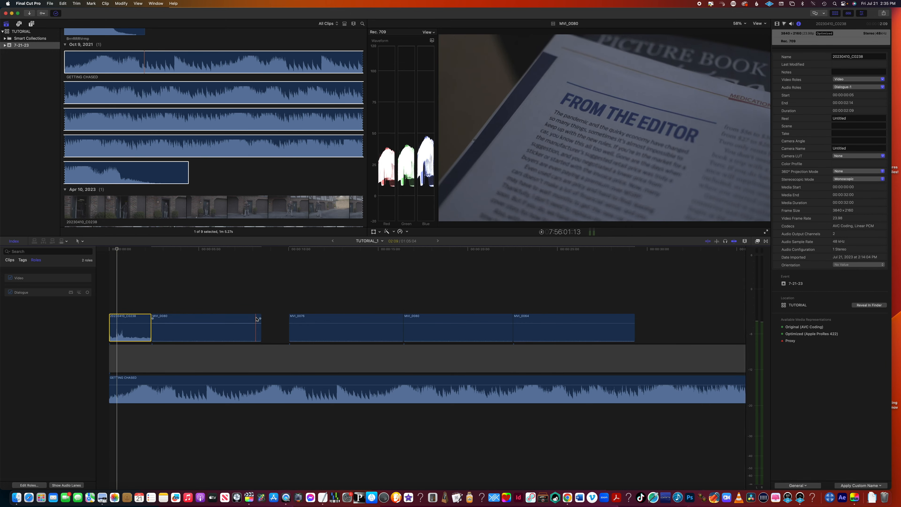
# Step: Shift the four MVI clips later as one continuous run, and extend the storyline gap to the end of the GETTING CHASED music
pyautogui.moveTo(207, 325); pyautogui.dragTo(572, 335)
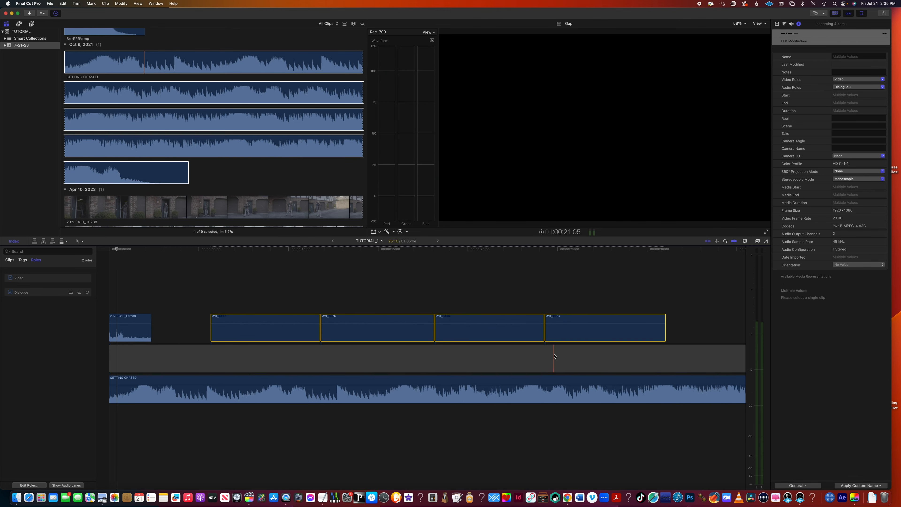
pyautogui.hscroll(15, 555, 356)
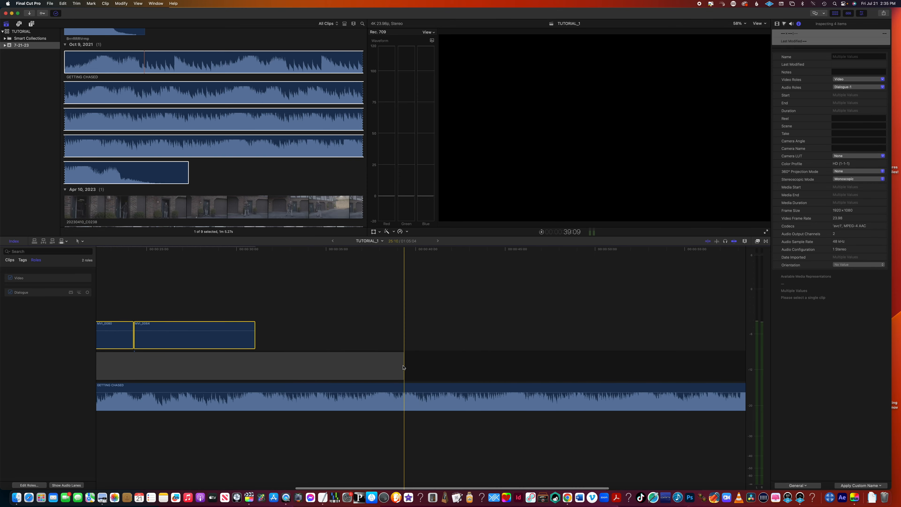
pyautogui.moveTo(404, 368); pyautogui.dragTo(664, 371)
pyautogui.hscroll(14, 373, 373)
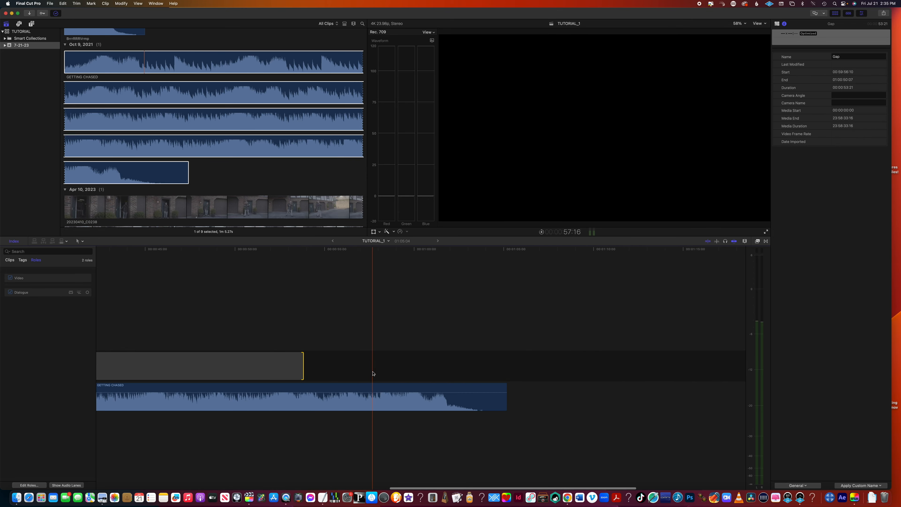
pyautogui.moveTo(303, 370); pyautogui.dragTo(507, 372)
pyautogui.hscroll(-12, 379, 339)
pyautogui.hscroll(-10, 379, 340)
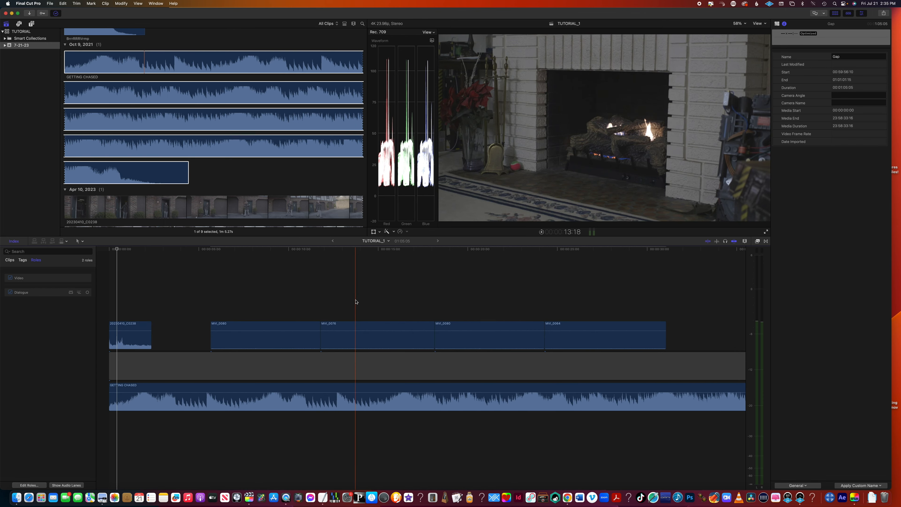
# Step: Stack the first MVI_0080 clip above the cut between MVI_0076 and the second MVI_0080, and move MVI_0076 earlier on its own
pyautogui.click(306, 342)
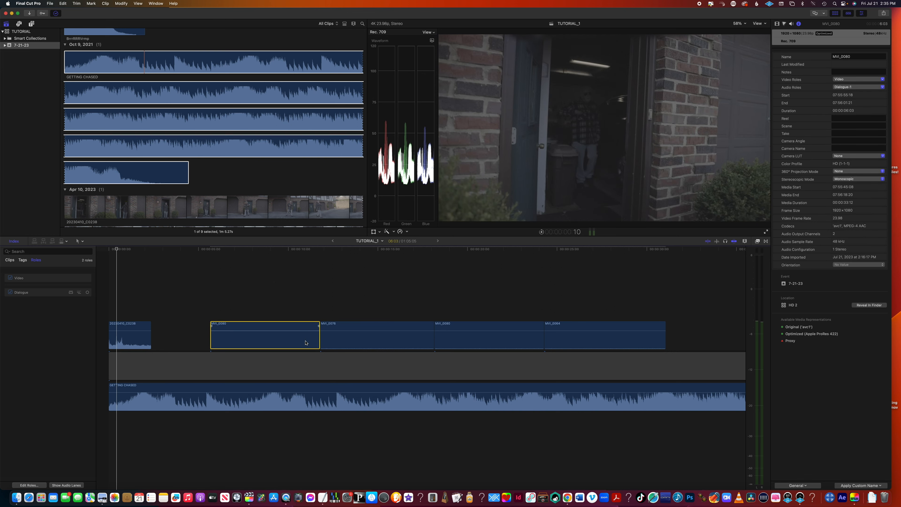
pyautogui.moveTo(305, 343); pyautogui.dragTo(494, 310)
pyautogui.click(417, 344)
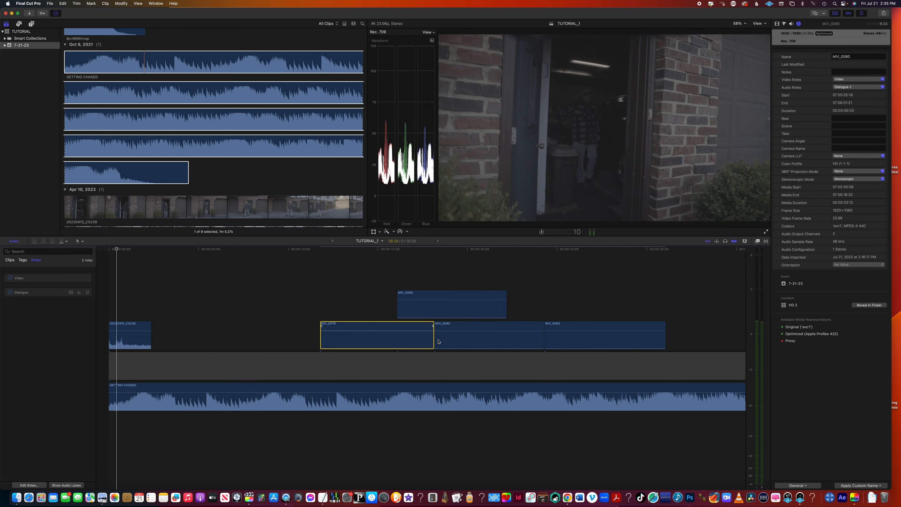
pyautogui.moveTo(431, 341); pyautogui.dragTo(364, 340)
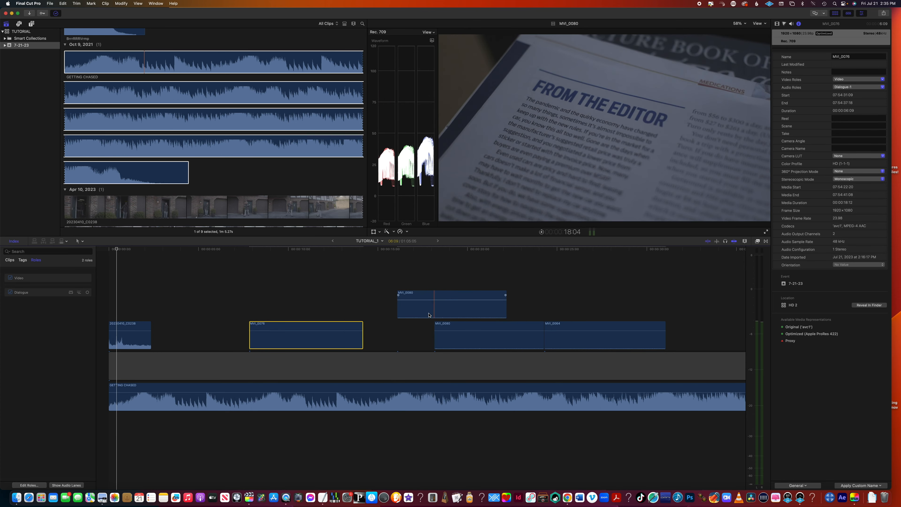
# Step: Fit the upper MVI_0080 clip into the gap after MVI_0076, and move the four MVI clips back to meet the first clip
pyautogui.moveTo(434, 315); pyautogui.dragTo(403, 329)
pyautogui.moveTo(472, 314); pyautogui.dragTo(434, 314)
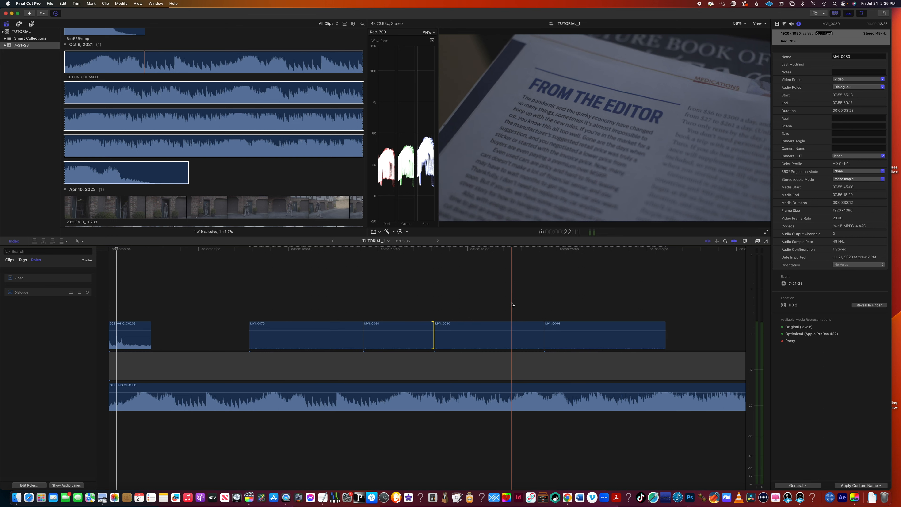
pyautogui.hscroll(2, 511, 304)
pyautogui.hscroll(-3, 512, 304)
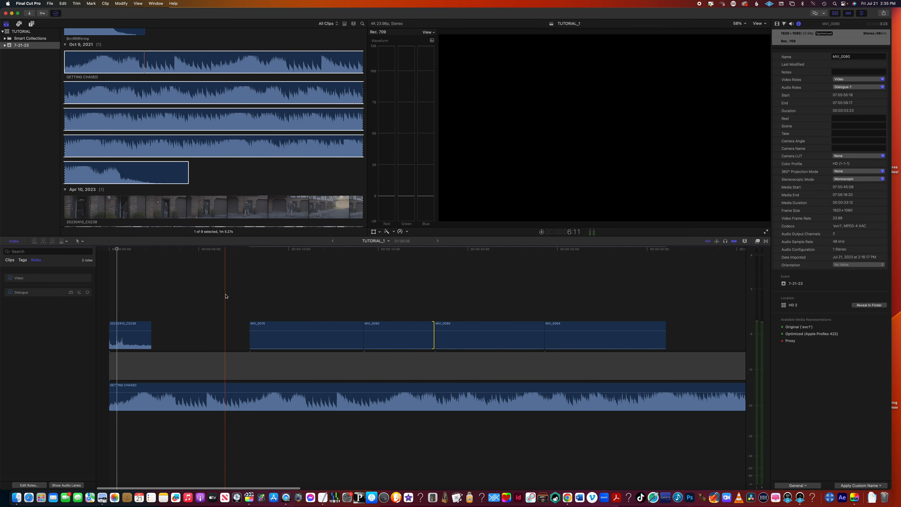
pyautogui.moveTo(224, 296); pyautogui.dragTo(458, 337)
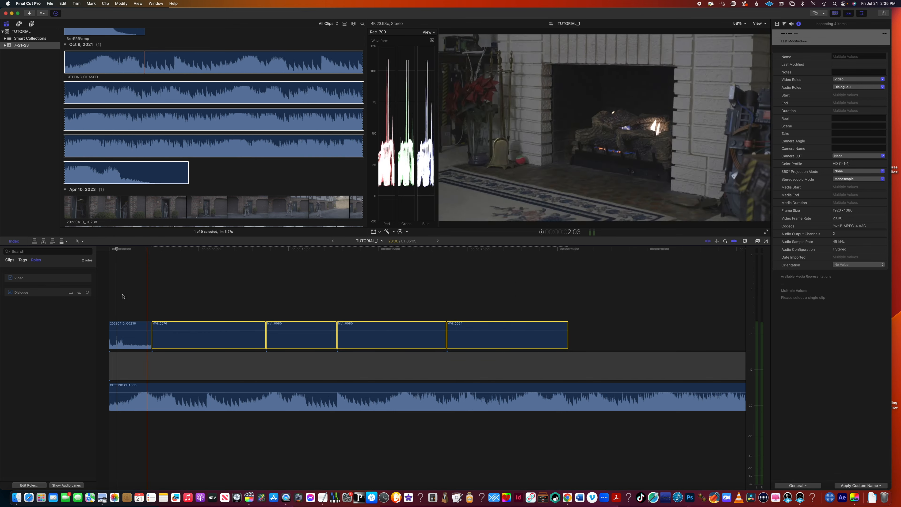
# Step: Try inserting a 3-second gap at the start of the timeline and undo it
pyautogui.click(103, 295)
pyautogui.press('super+4')
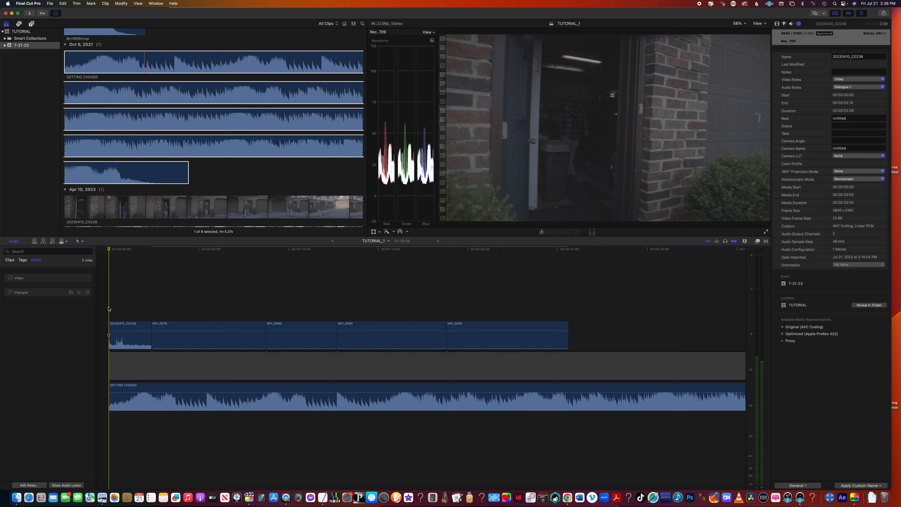
pyautogui.hotkey('alt', 'w')
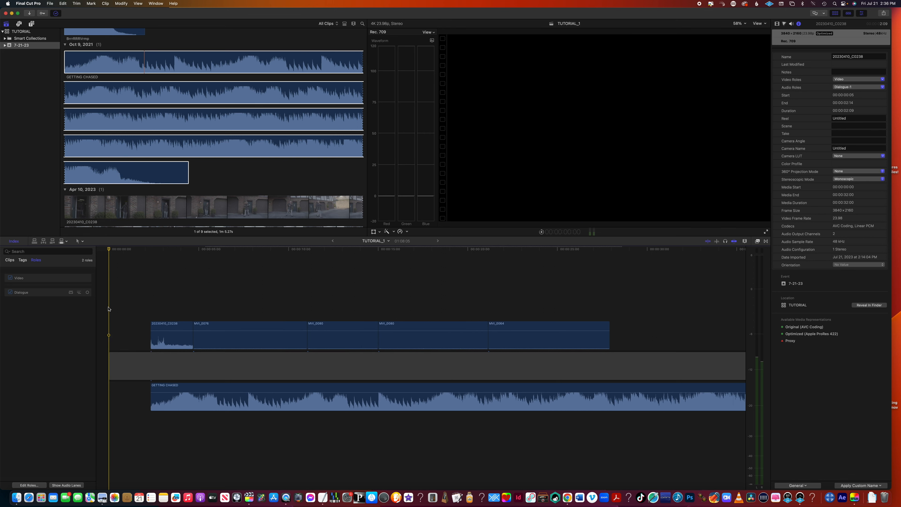
pyautogui.press('super+z')
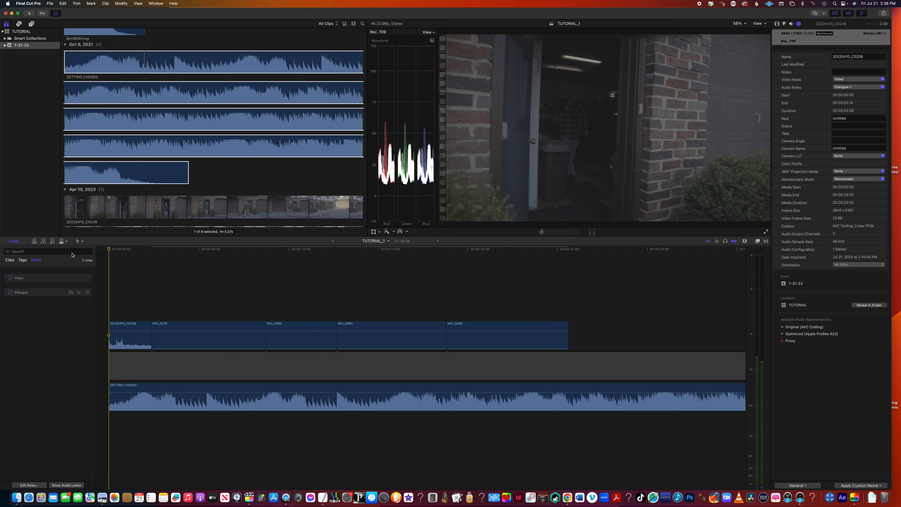
pyautogui.hotkey('alt', 'w')
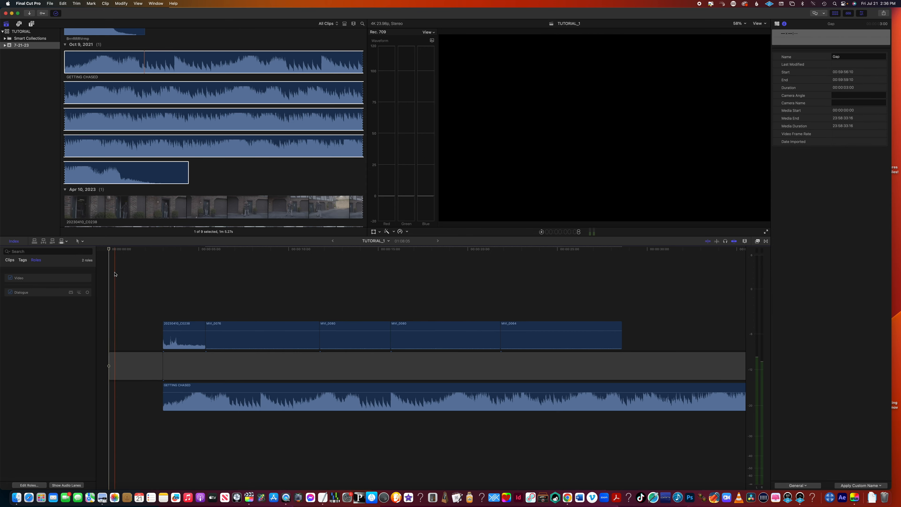
pyautogui.press('space')
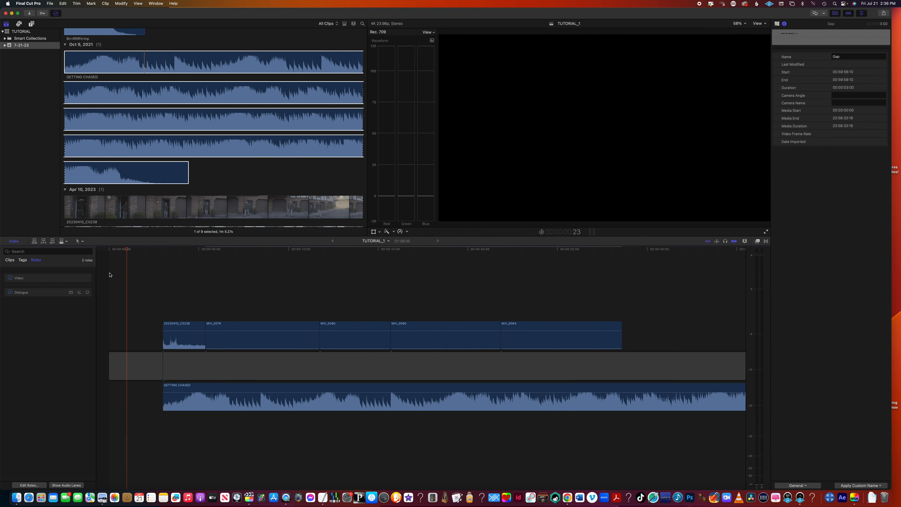
pyautogui.moveTo(156, 364); pyautogui.dragTo(143, 365)
pyautogui.press('super+z')
pyautogui.press('super+z')
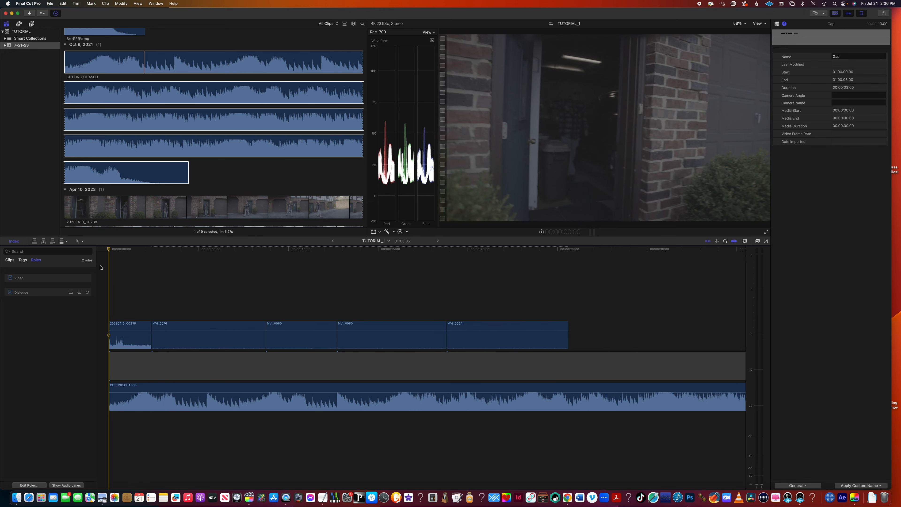
pyautogui.click(62, 243)
pyautogui.press('super+z')
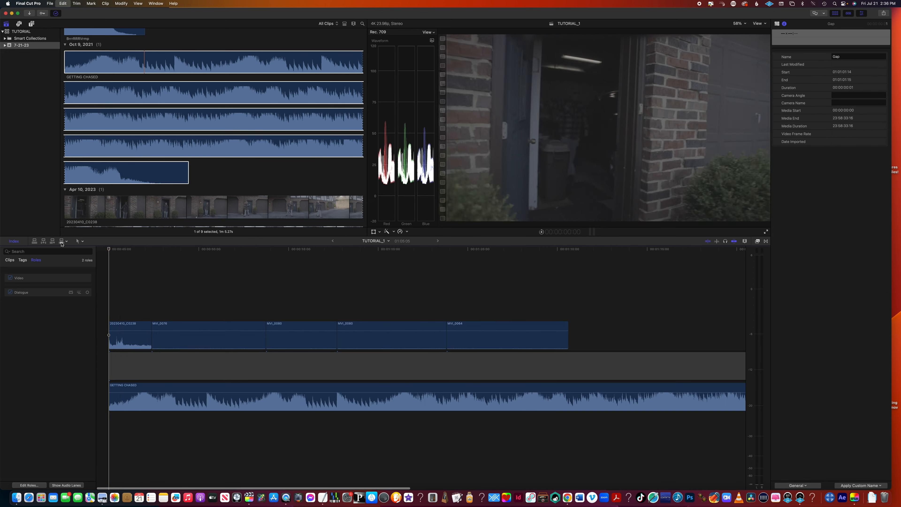
# Step: Try the GETTING CHASED music clip's volume at 3, 6, 2 and -10 dB on its level line
pyautogui.click(363, 296)
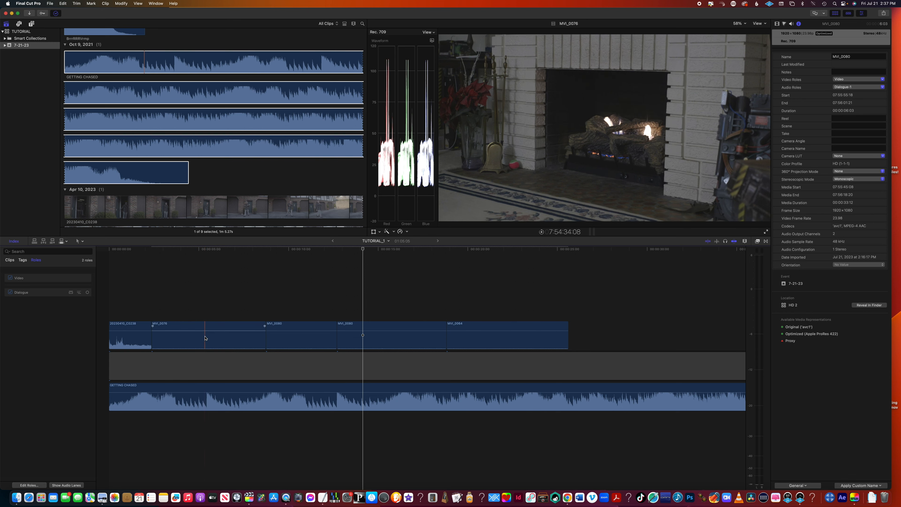
pyautogui.click(225, 408)
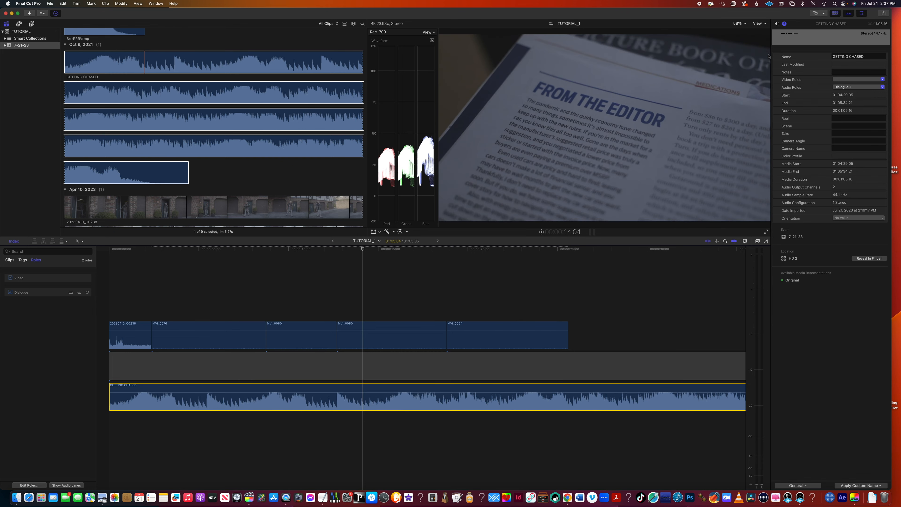
pyautogui.scroll(1, 352, 390)
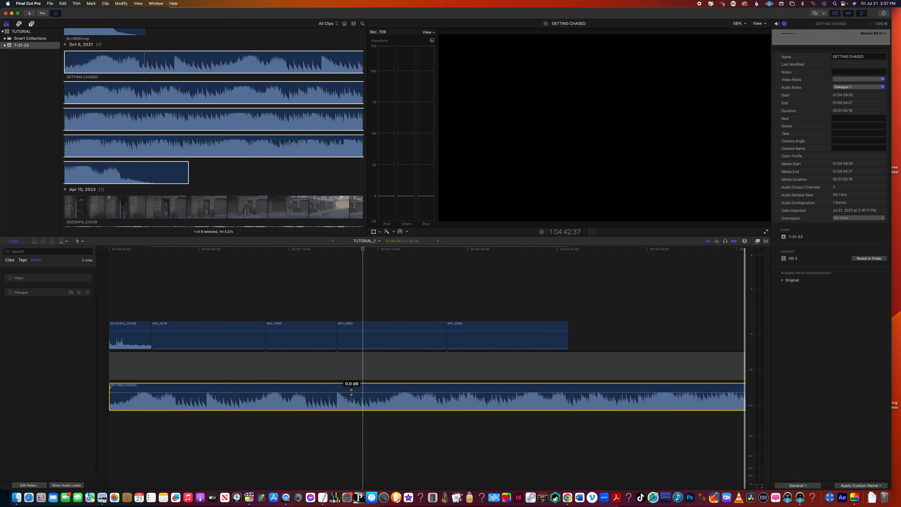
pyautogui.moveTo(351, 392); pyautogui.dragTo(349, 391)
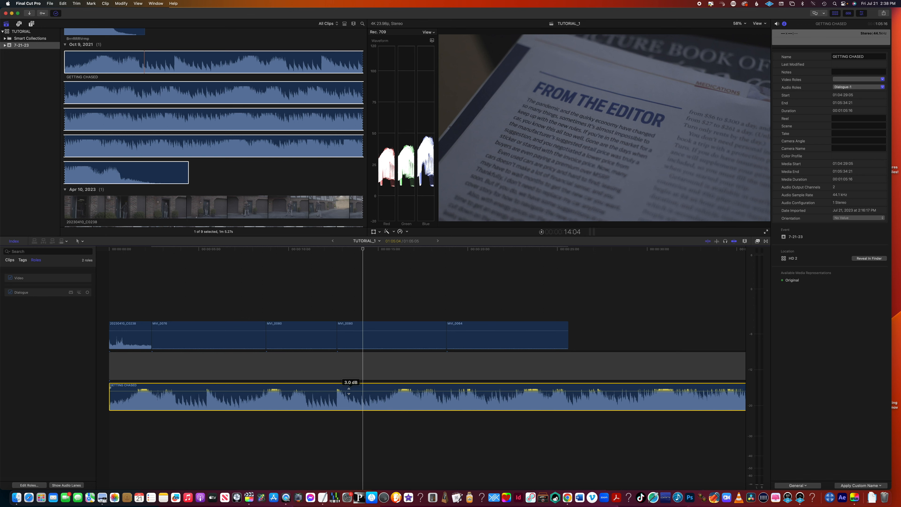
pyautogui.moveTo(349, 390); pyautogui.dragTo(349, 389)
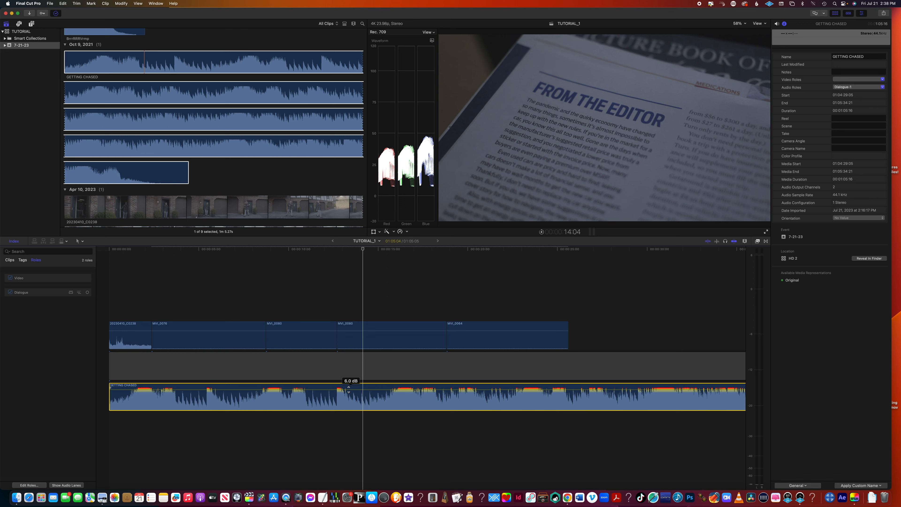
pyautogui.moveTo(349, 389); pyautogui.dragTo(349, 390)
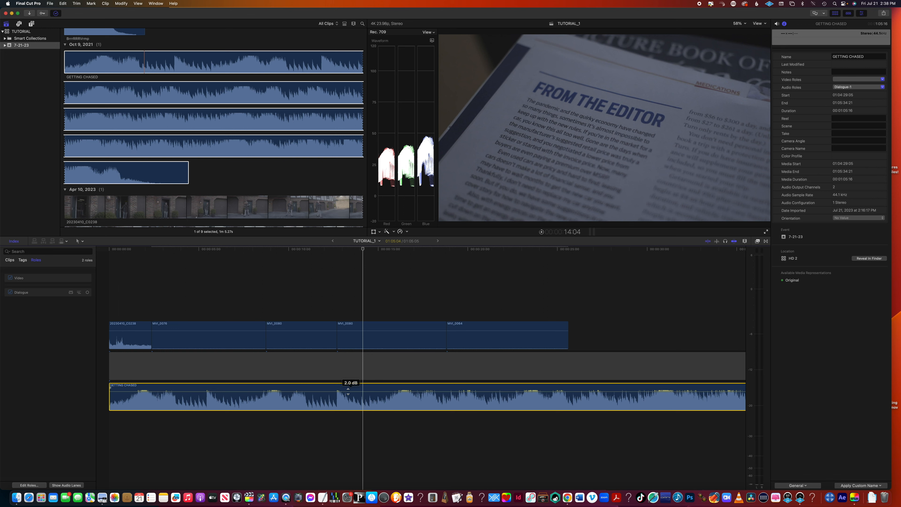
pyautogui.moveTo(348, 391); pyautogui.dragTo(344, 397)
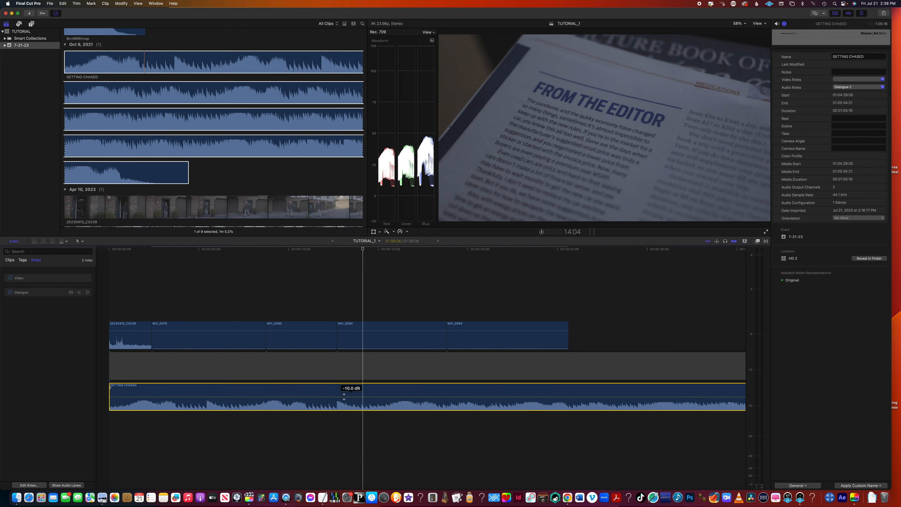
pyautogui.click(355, 439)
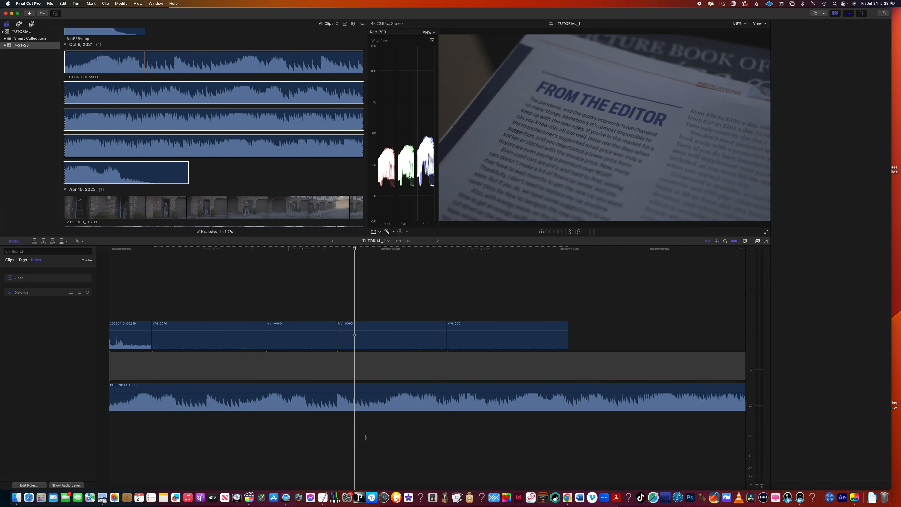
# Step: Select the GETTING CHASED music clip and raise its volume in small increments
pyautogui.click(332, 392)
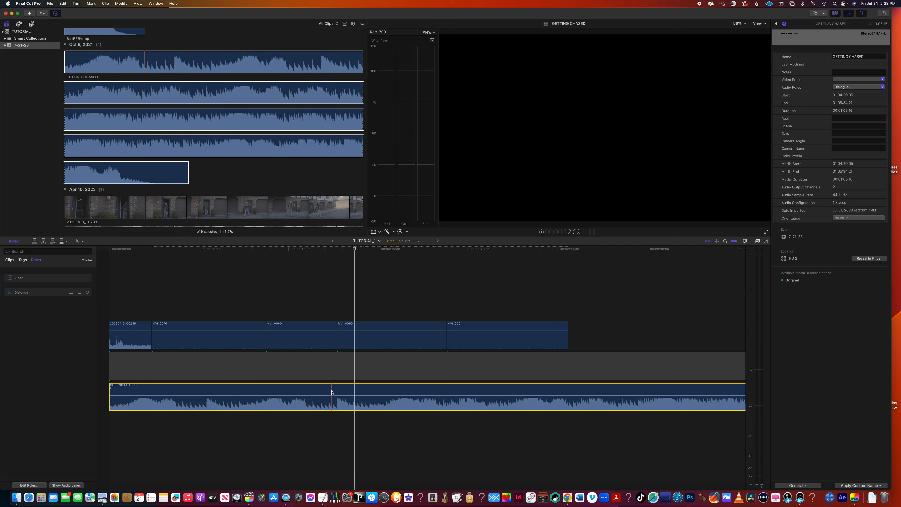
pyautogui.hotkey('ctrl', '=')
pyautogui.hotkey('ctrl', '=')
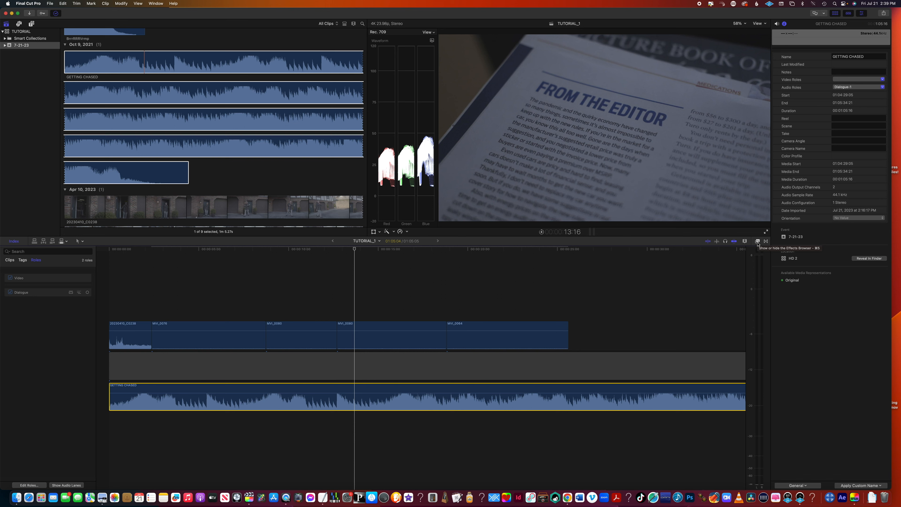
# Step: Open the Effects browser, look through the audio effect categories and display the Spaces effects
pyautogui.click(758, 241)
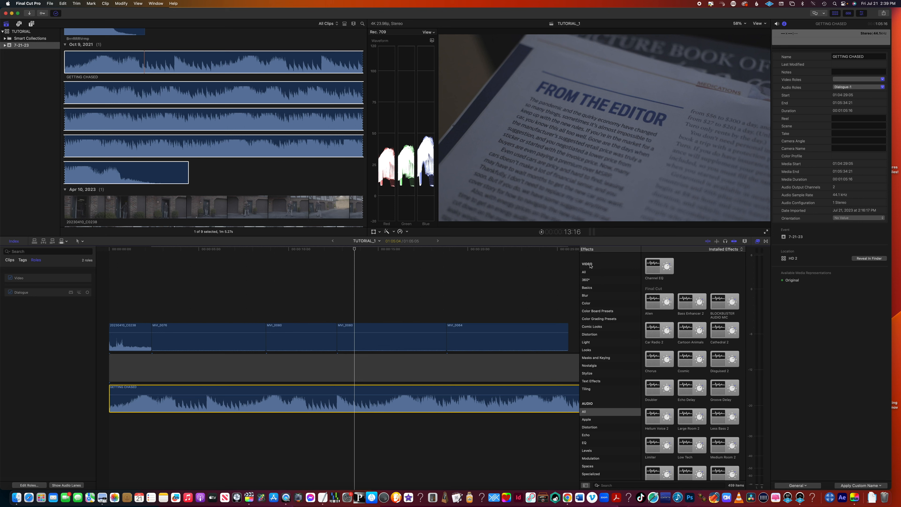
pyautogui.scroll(-4, 591, 394)
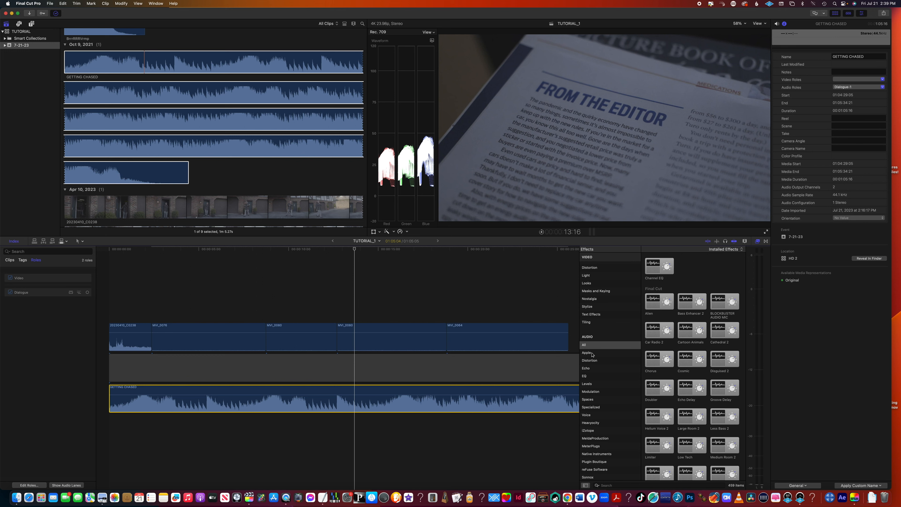
pyautogui.scroll(-1, 595, 356)
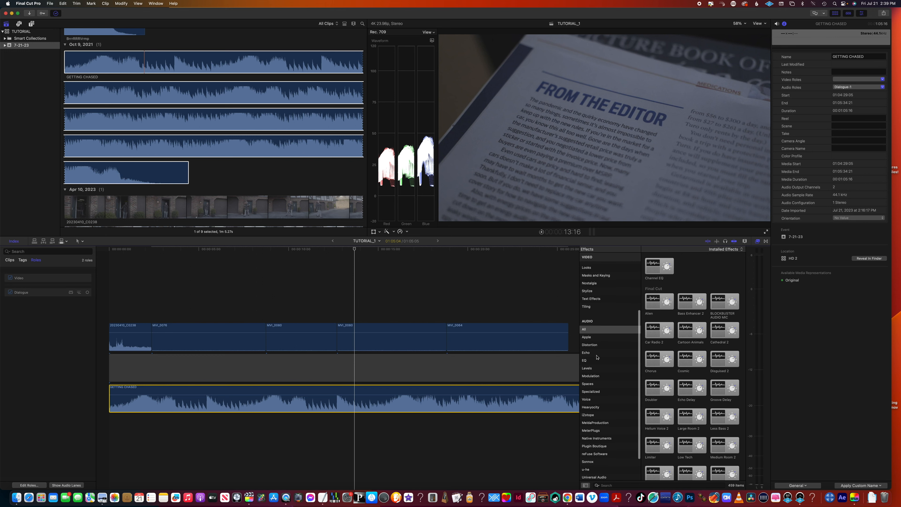
pyautogui.scroll(-2, 597, 357)
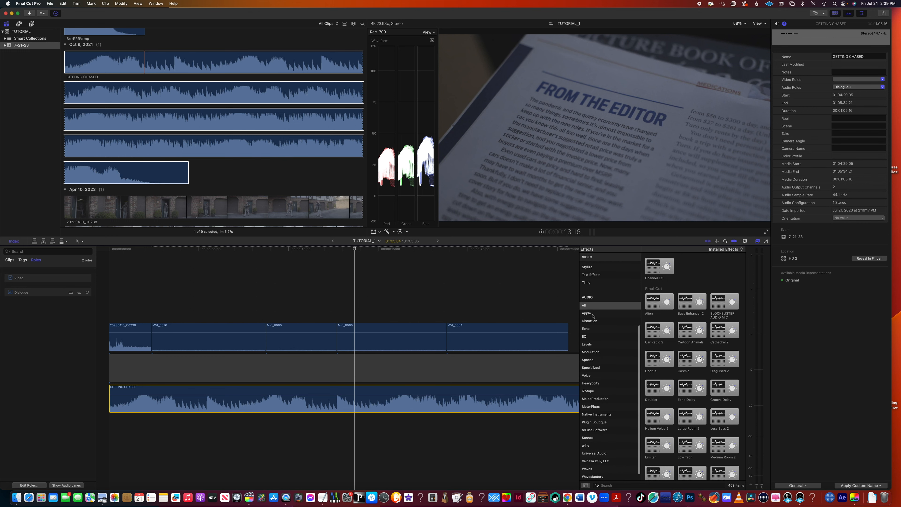
pyautogui.click(587, 329)
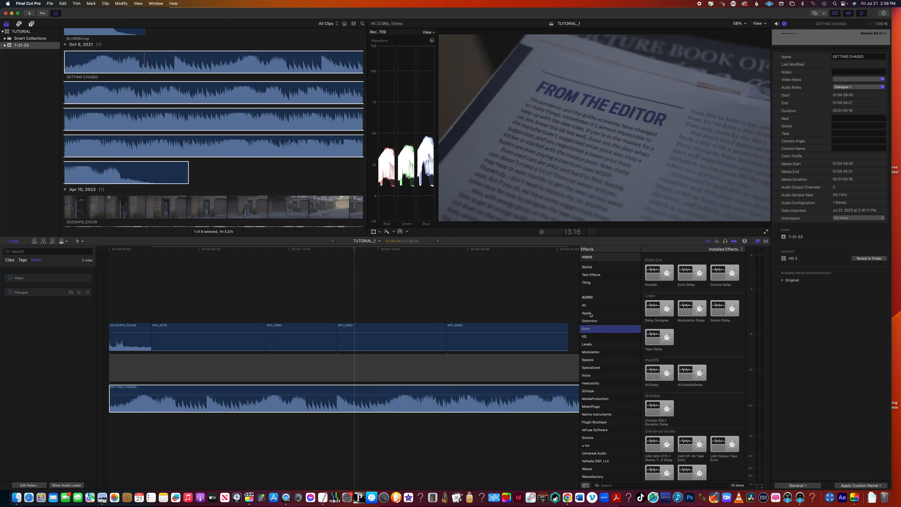
pyautogui.scroll(-1, 589, 322)
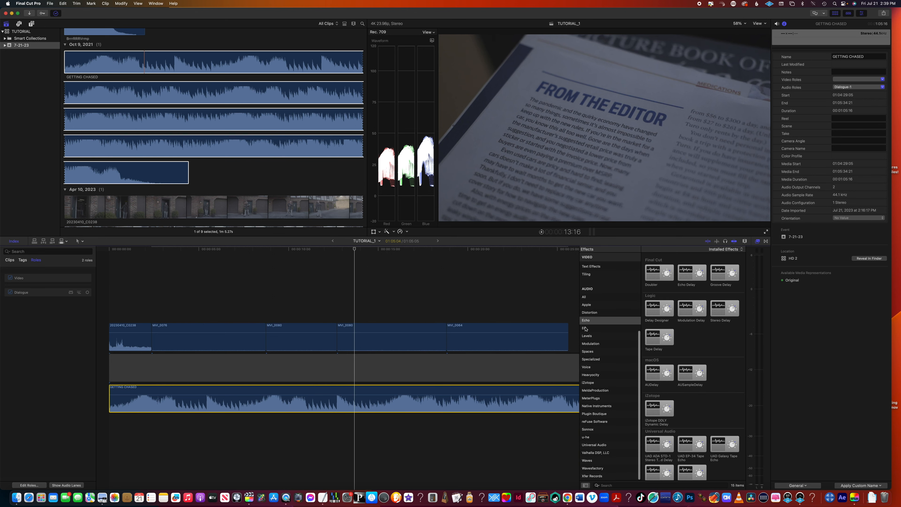
pyautogui.click(591, 312)
pyautogui.click(595, 344)
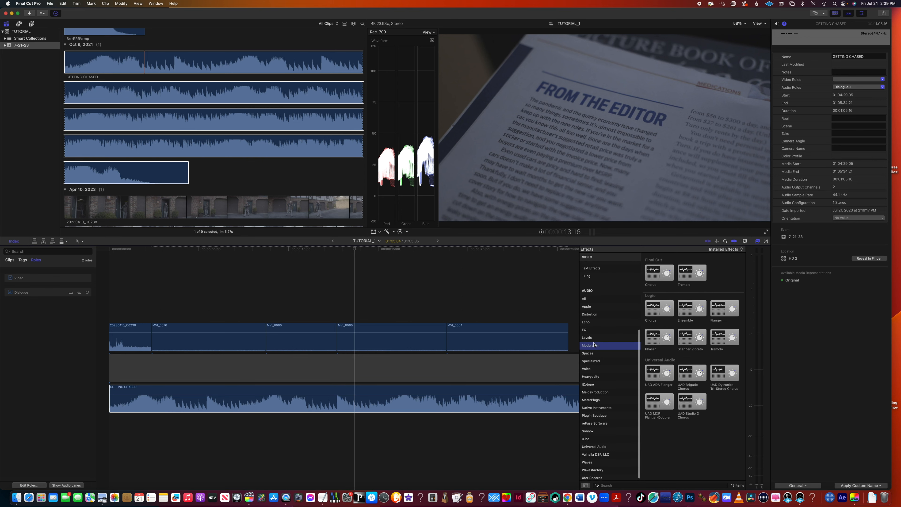
pyautogui.press('Down')
pyautogui.press('Down')
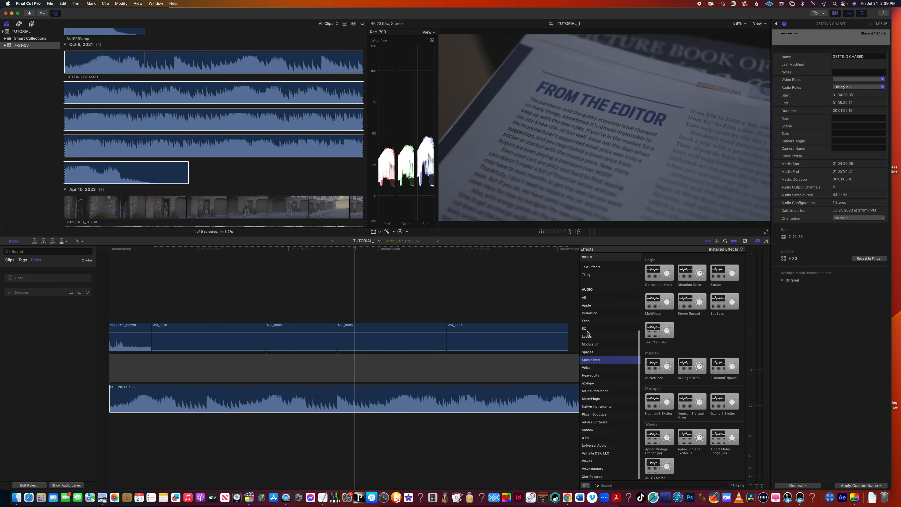
pyautogui.click(591, 353)
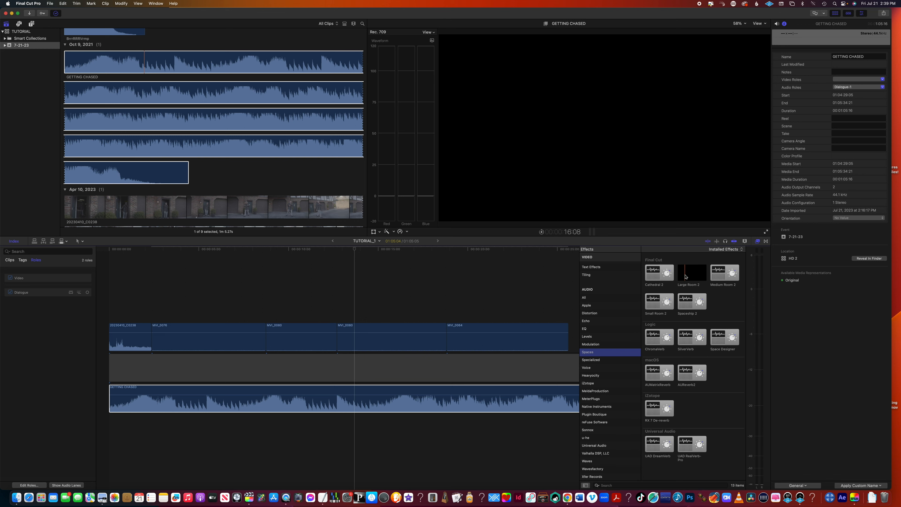
# Step: Apply the Cathedral 2 reverb effect to the GETTING CHASED music clip in the timeline
pyautogui.click(688, 276)
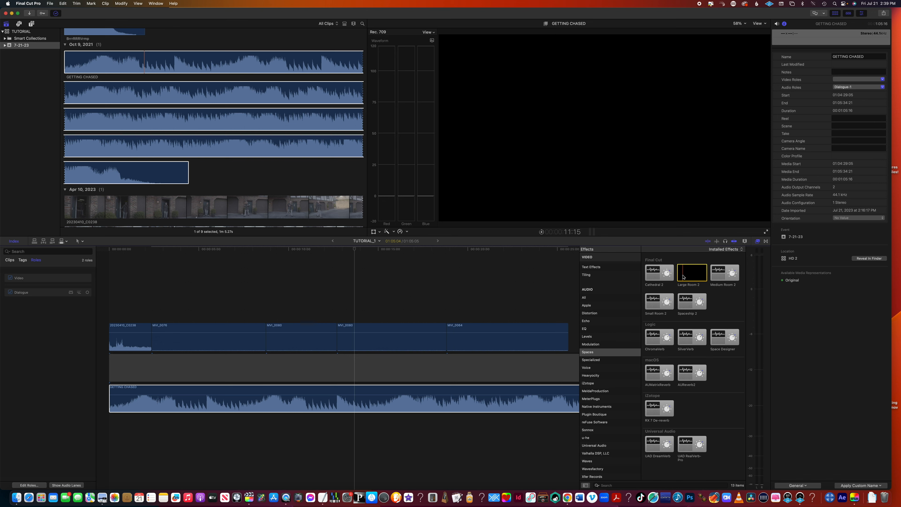
pyautogui.click(652, 278)
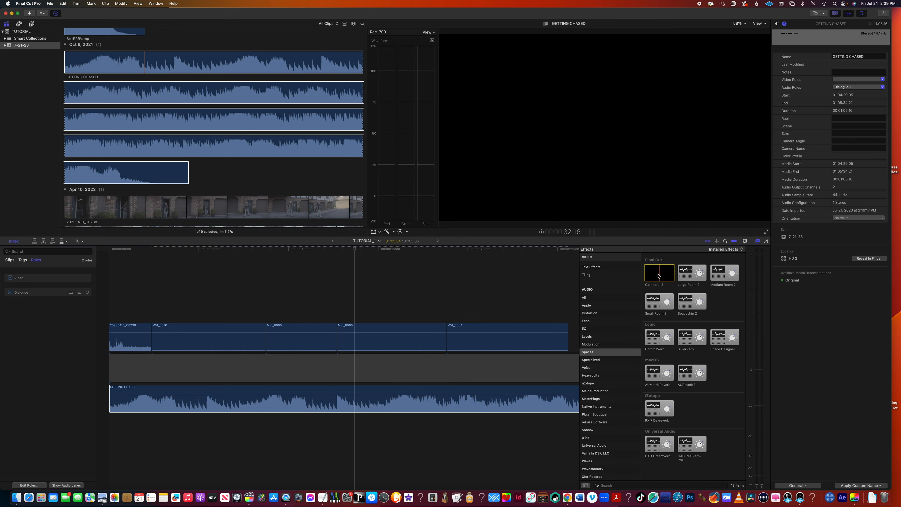
pyautogui.moveTo(659, 277); pyautogui.dragTo(386, 405)
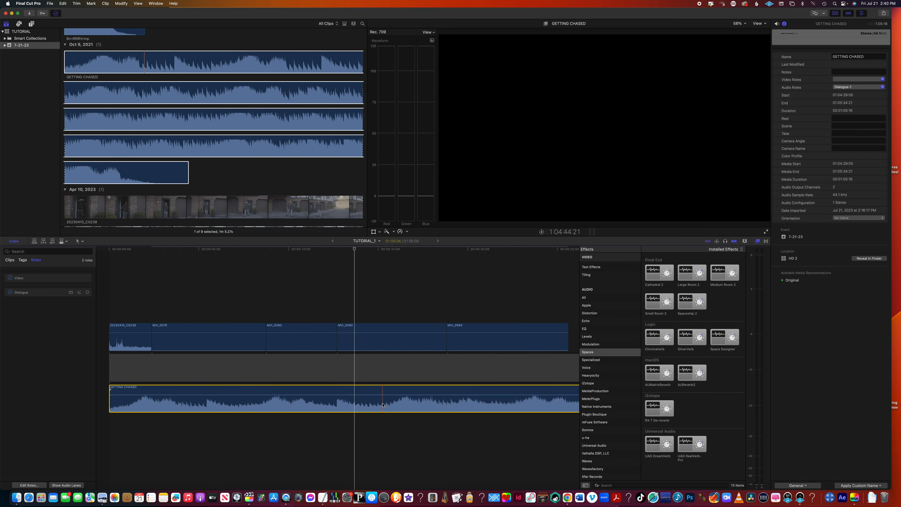
# Step: Inspect the GETTING CHASED clip's audio settings, including its Cathedral 2 effect, and return to the clip's info
pyautogui.click(357, 443)
pyautogui.click(359, 411)
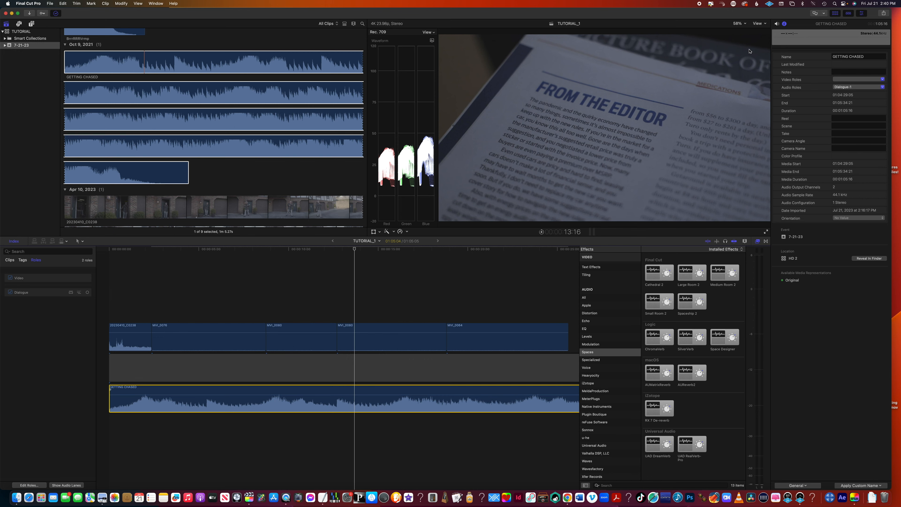
pyautogui.click(778, 24)
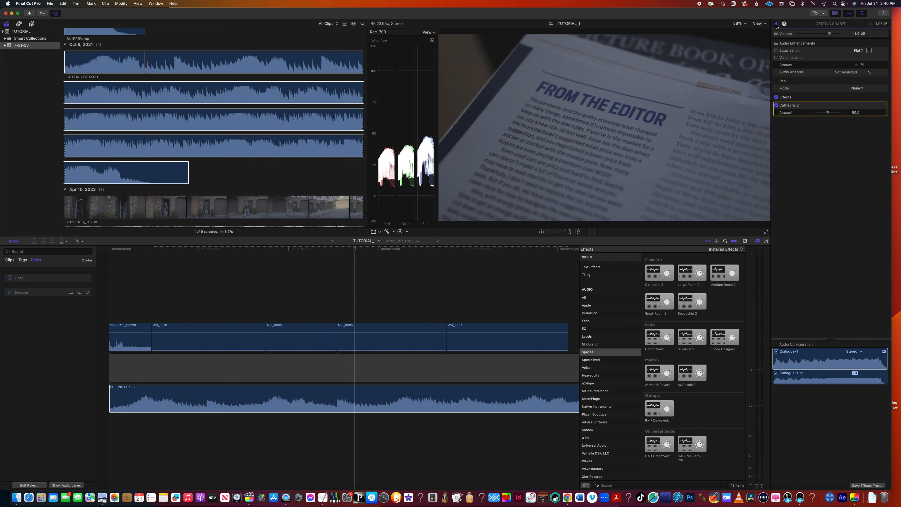
pyautogui.click(784, 24)
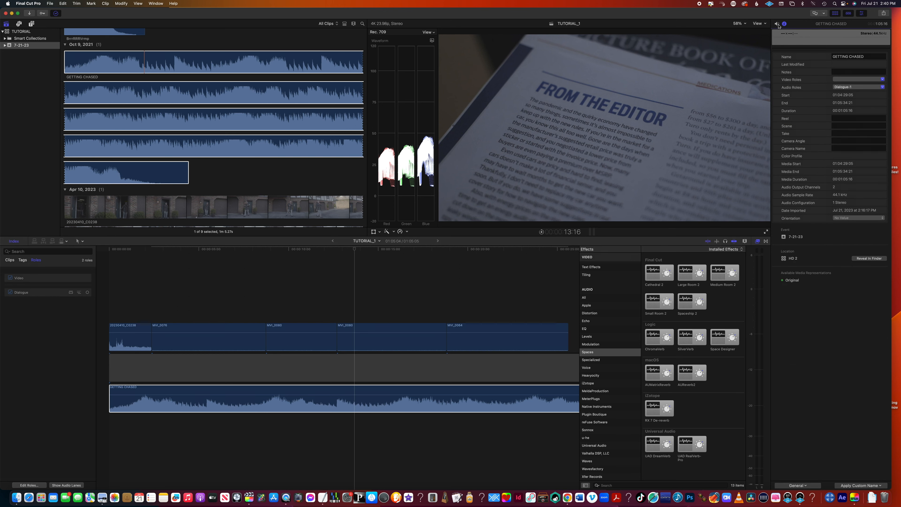
# Step: Replace the Cathedral 2 effect on the GETTING CHASED music clip with the Space Designer reverb
pyautogui.click(778, 25)
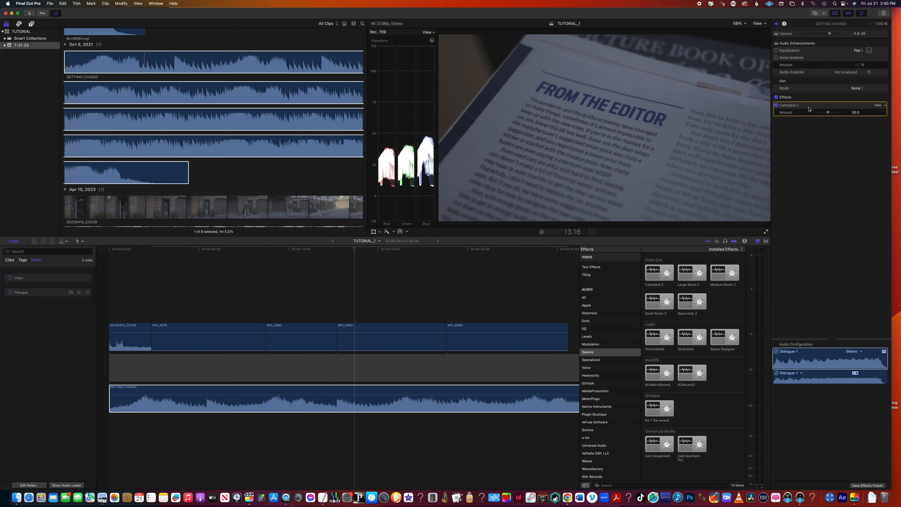
pyautogui.press('Delete')
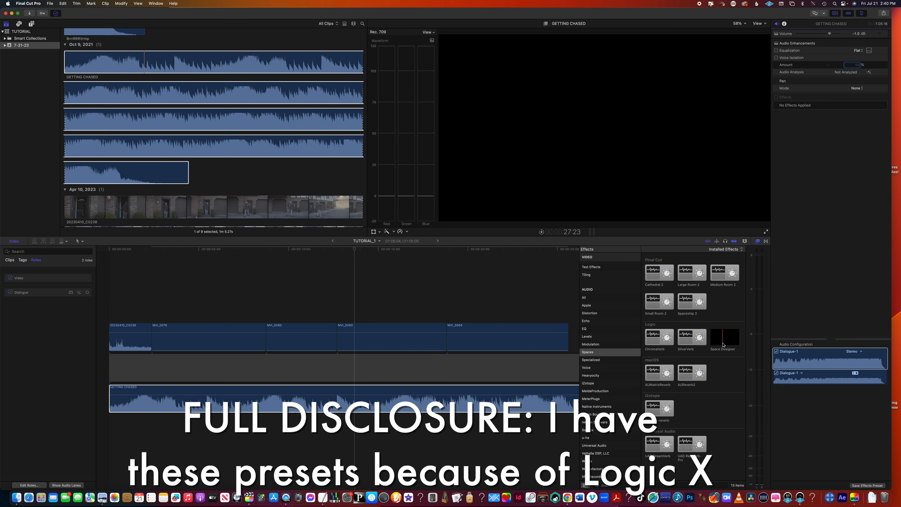
pyautogui.moveTo(723, 345); pyautogui.dragTo(371, 405)
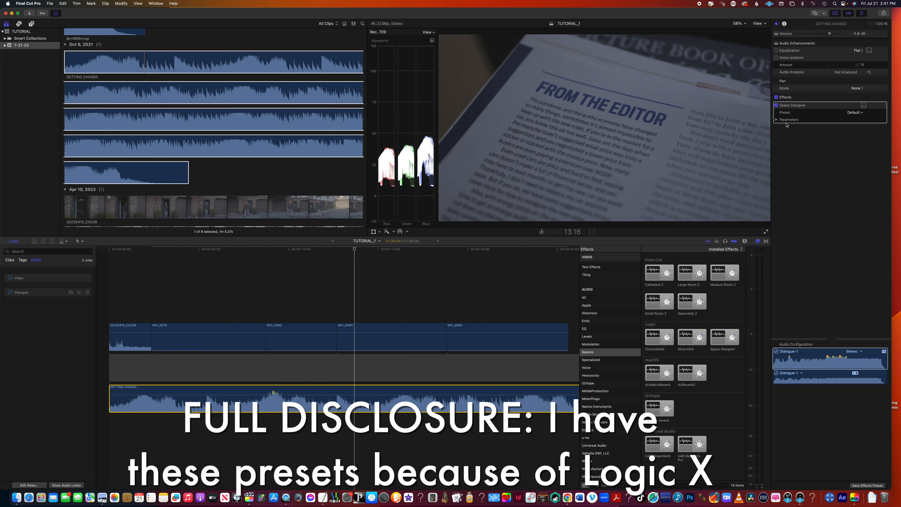
# Step: Expand Space Designer's parameters, open its plug-in editor and move the window clear of the clips in the timeline
pyautogui.click(777, 120)
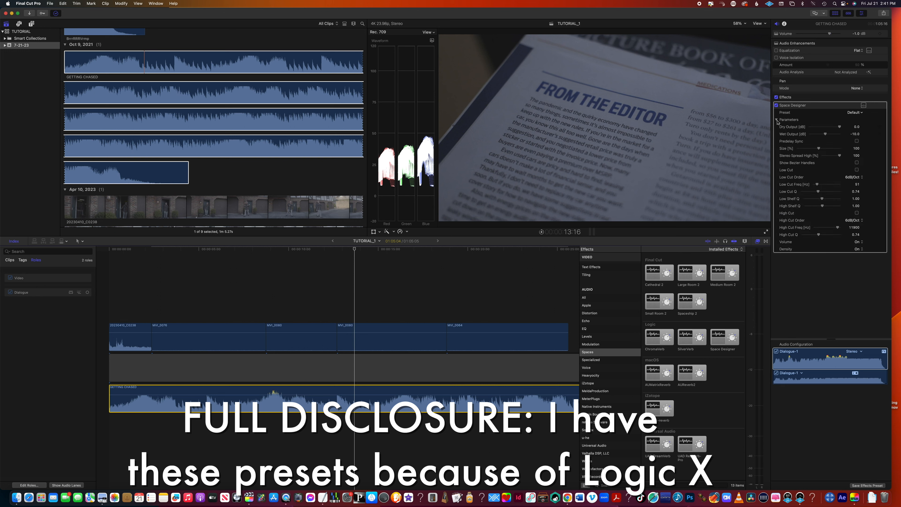
pyautogui.click(864, 105)
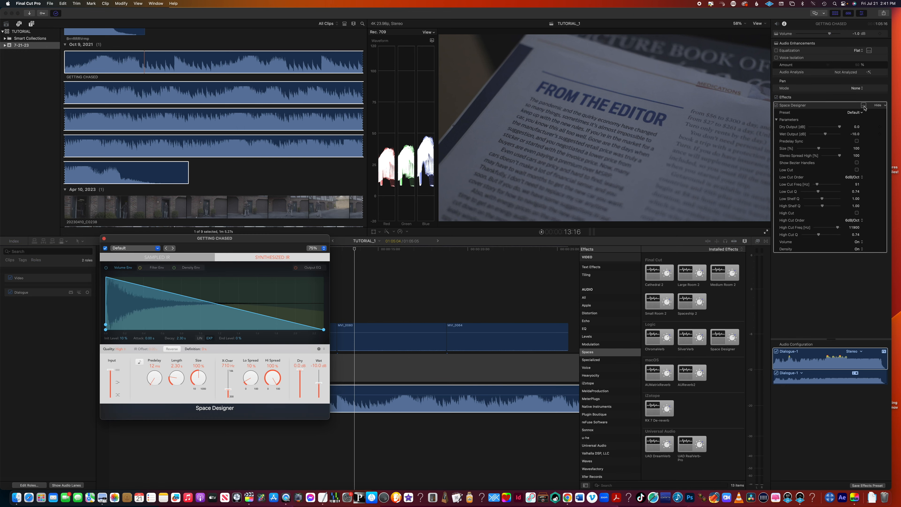
pyautogui.moveTo(244, 244); pyautogui.dragTo(567, 258)
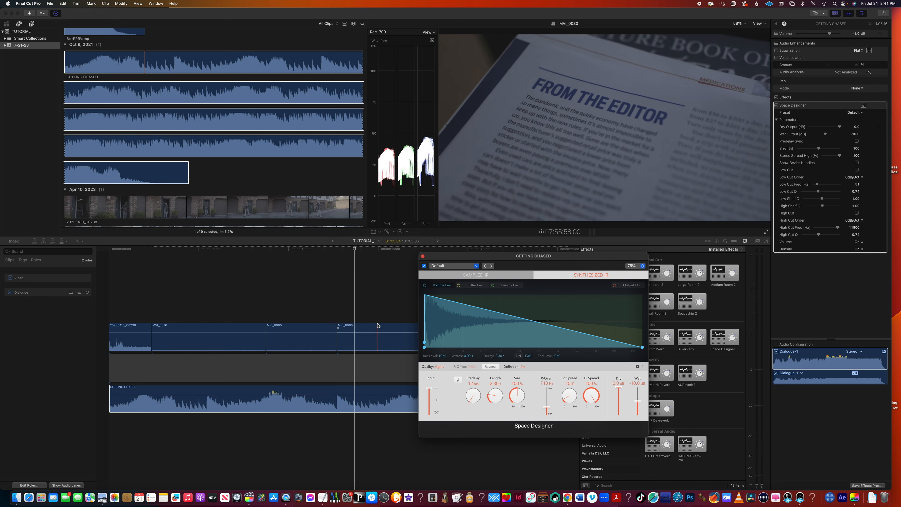
# Step: Step through the Space Designer presets to 02.4s Long Snare Reverb
pyautogui.click(491, 266)
pyautogui.click(492, 266)
pyautogui.click(492, 266)
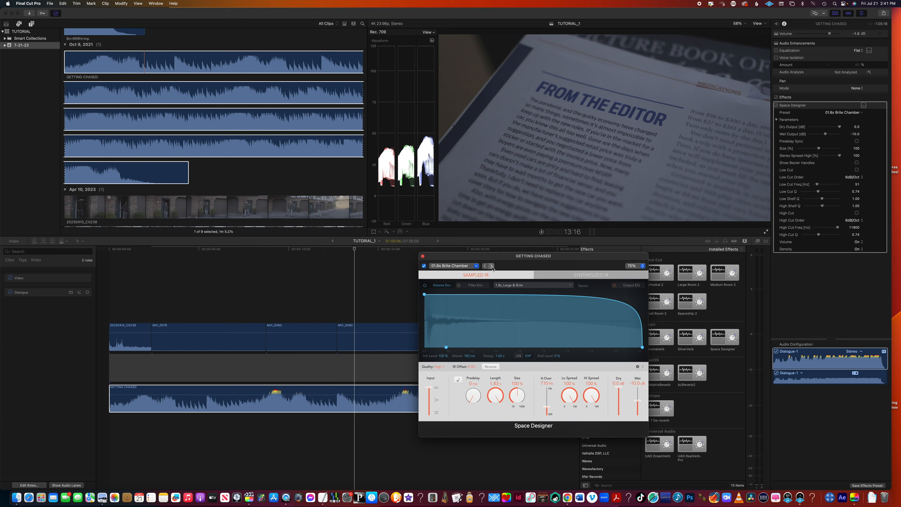
pyautogui.click(492, 266)
pyautogui.click(491, 267)
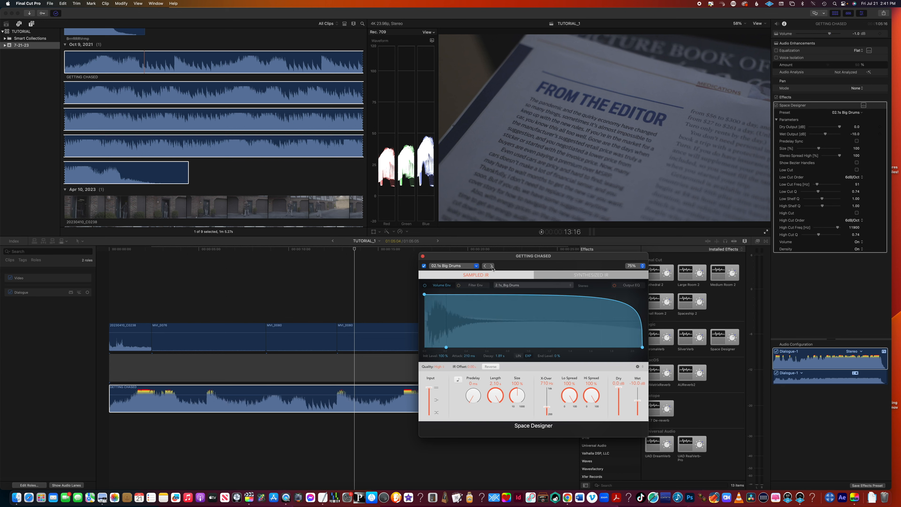
pyautogui.click(492, 266)
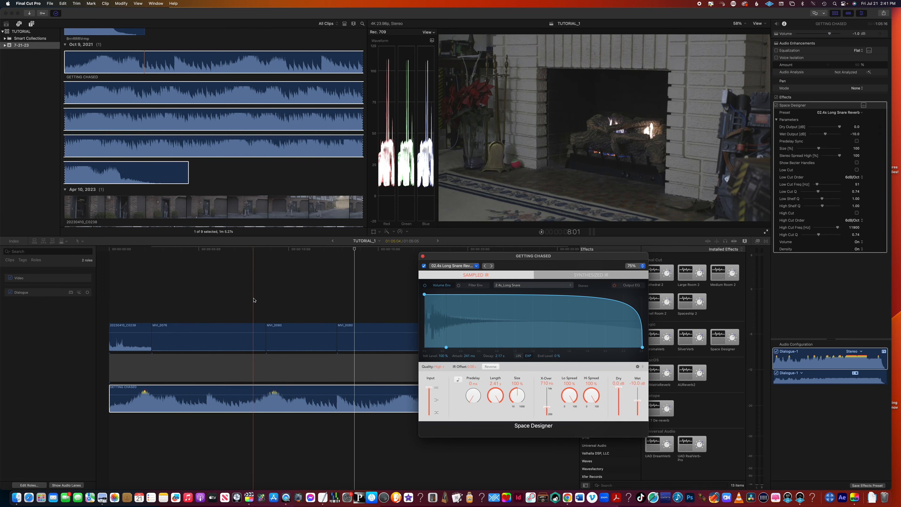
# Step: Play the music with the reverb, switch Space Designer off and on again, and close its editor
pyautogui.press('space')
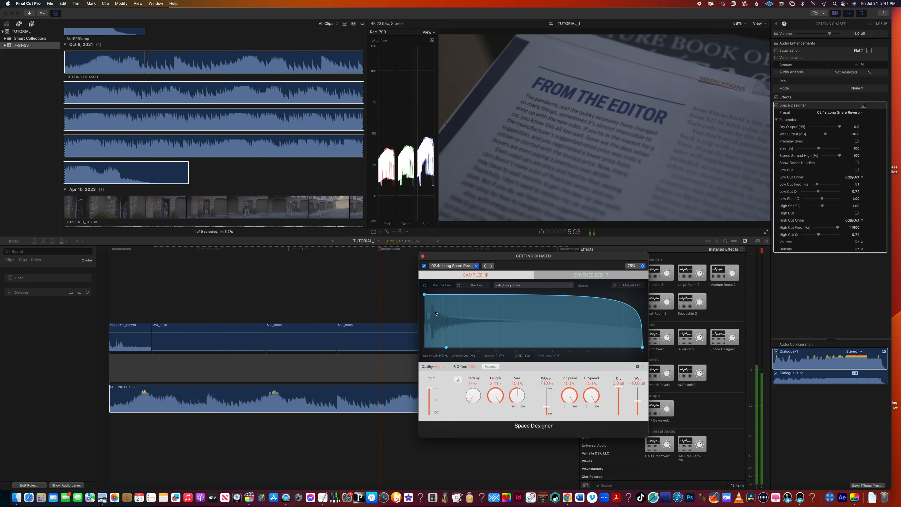
pyautogui.press('space')
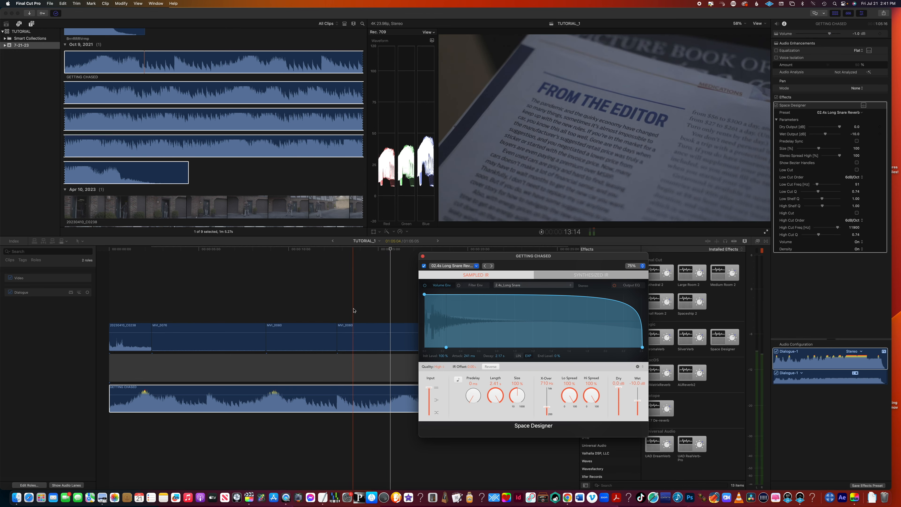
pyautogui.click(425, 266)
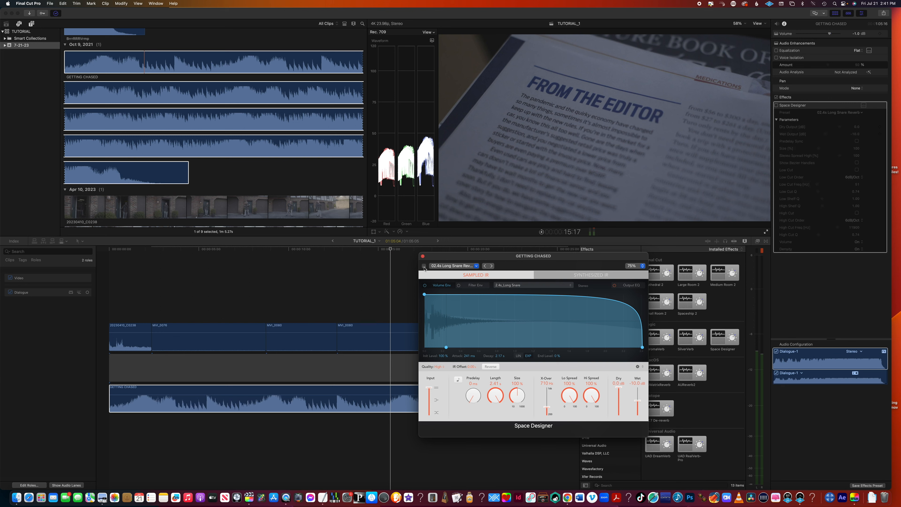
pyautogui.click(424, 266)
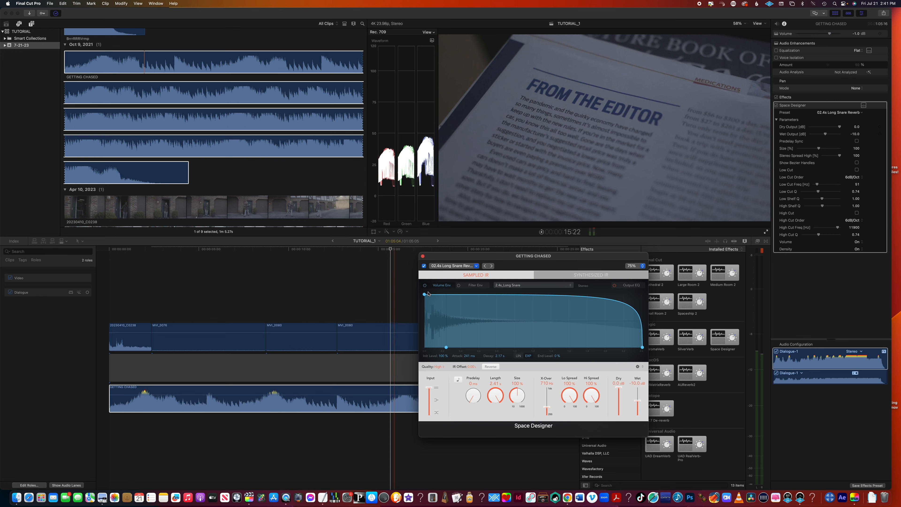
pyautogui.click(423, 256)
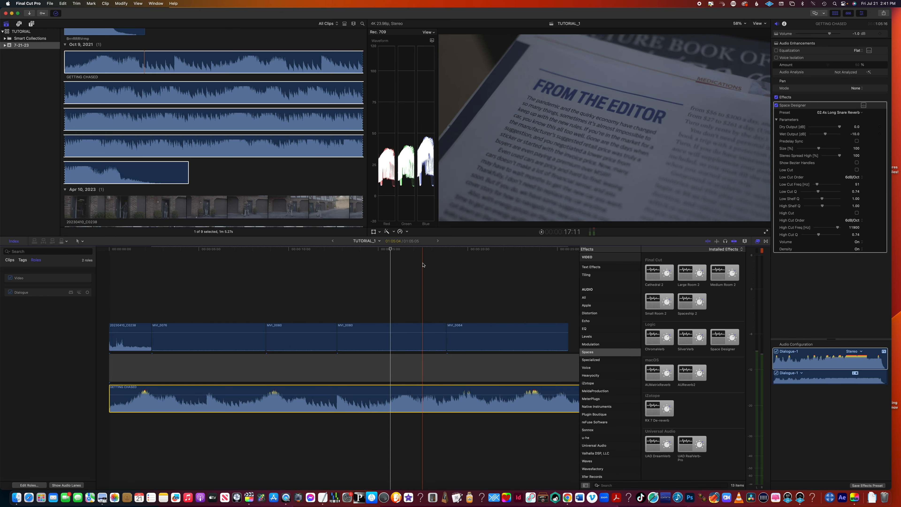
# Step: Remove the Space Designer effect from the GETTING CHASED music clip
pyautogui.click(831, 109)
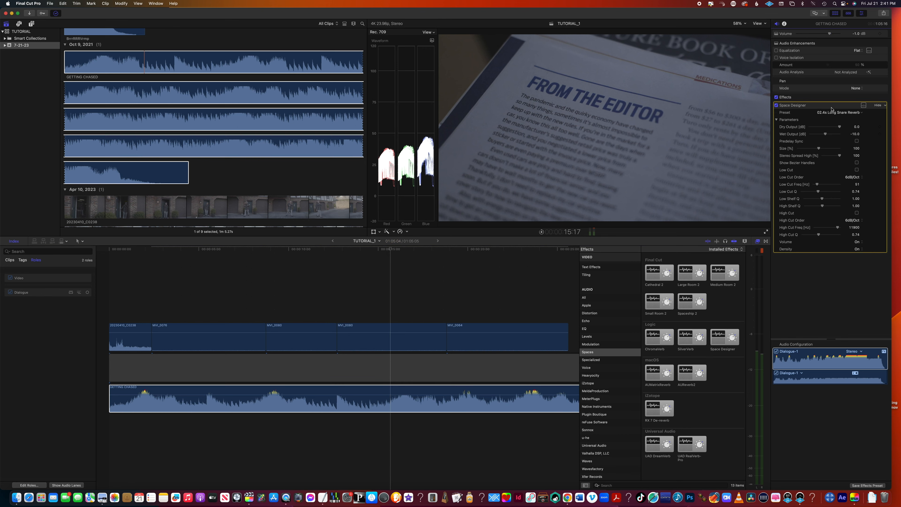
pyautogui.press('Delete')
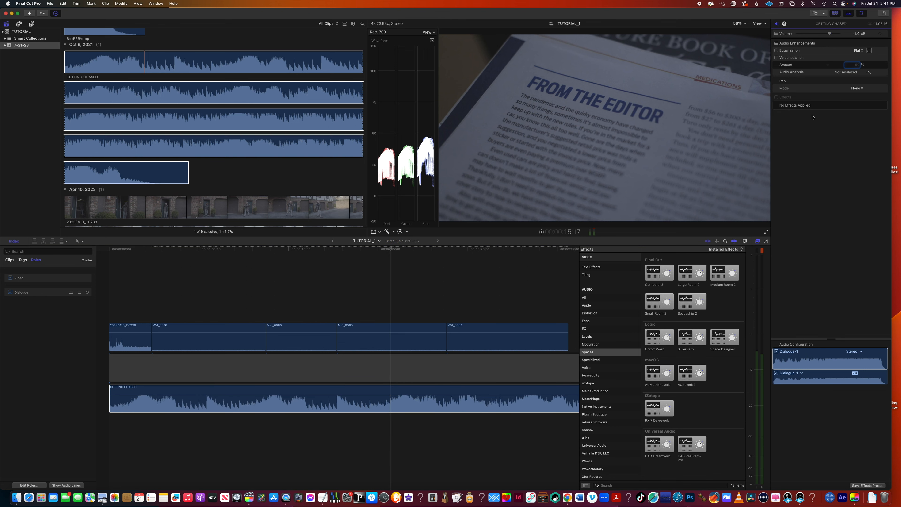
pyautogui.click(502, 350)
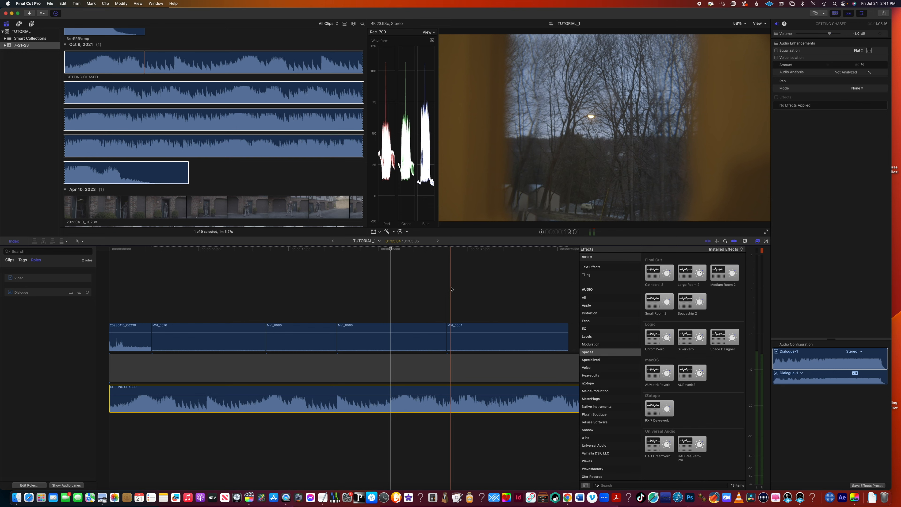
# Step: Select the MVI_0076 fireplace clip and display the Color category of the video effects
pyautogui.click(374, 302)
pyautogui.click(199, 348)
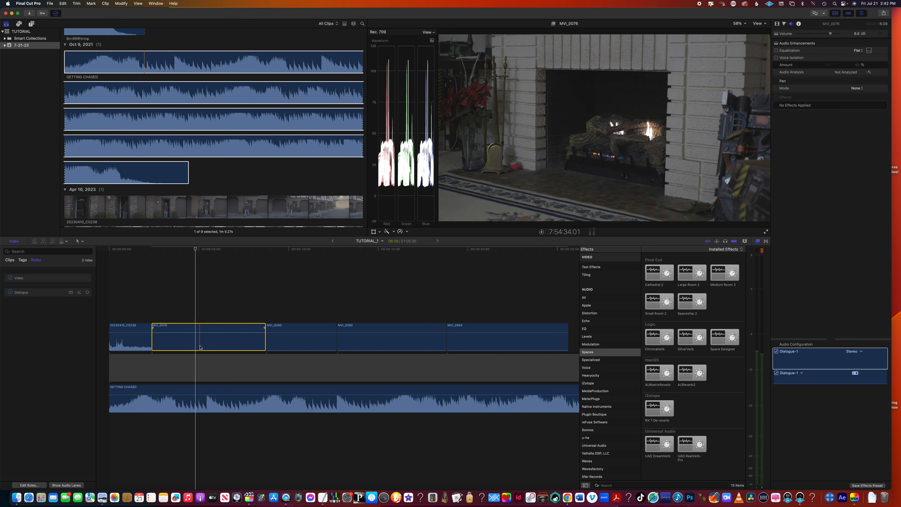
pyautogui.scroll(5, 589, 339)
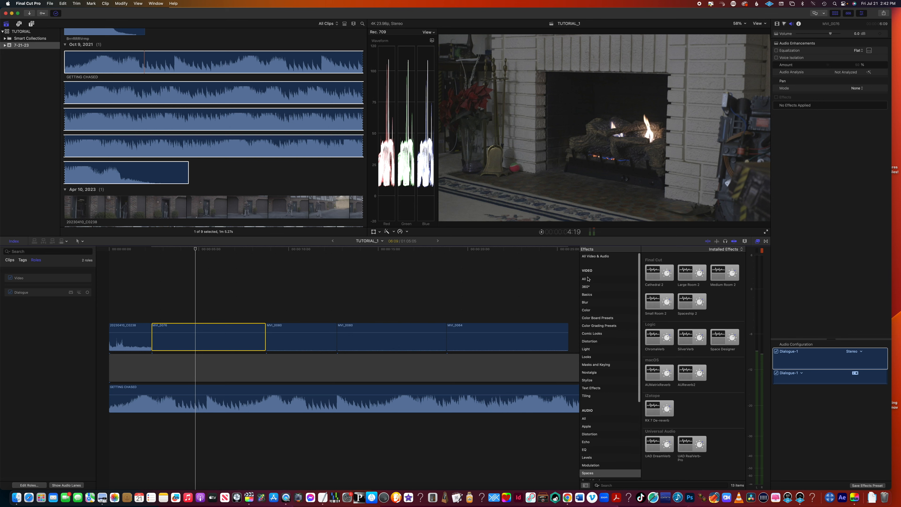
pyautogui.click(588, 279)
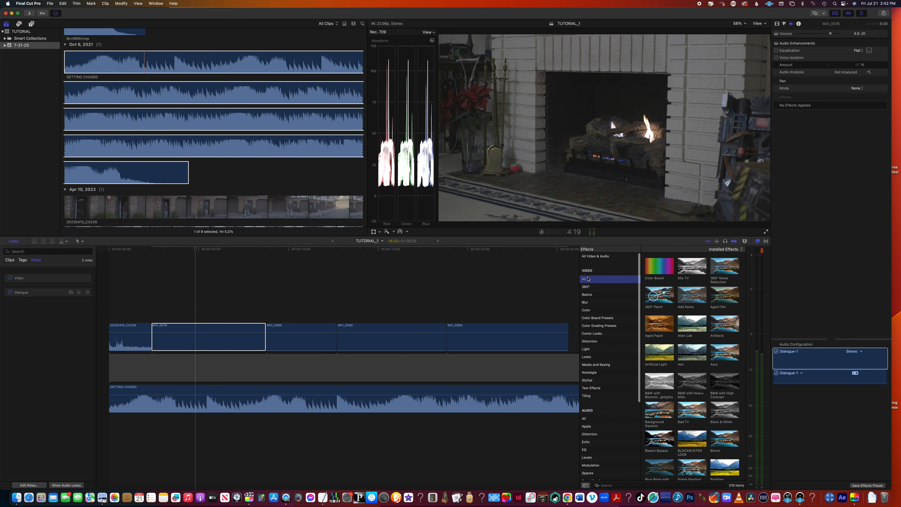
pyautogui.click(593, 312)
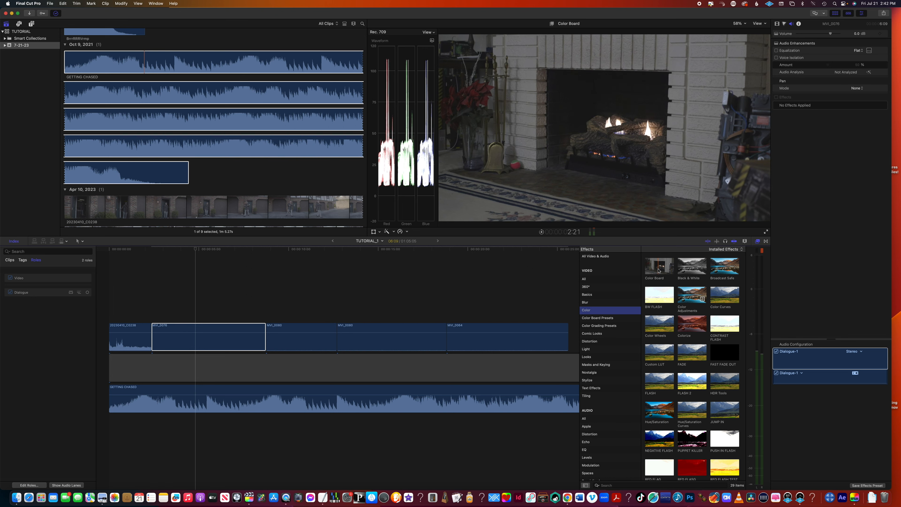
# Step: Try the Color Board effect on the MVI_0076 clip, view its exposure controls in a widened inspector, and undo the effect
pyautogui.moveTo(659, 271); pyautogui.dragTo(222, 340)
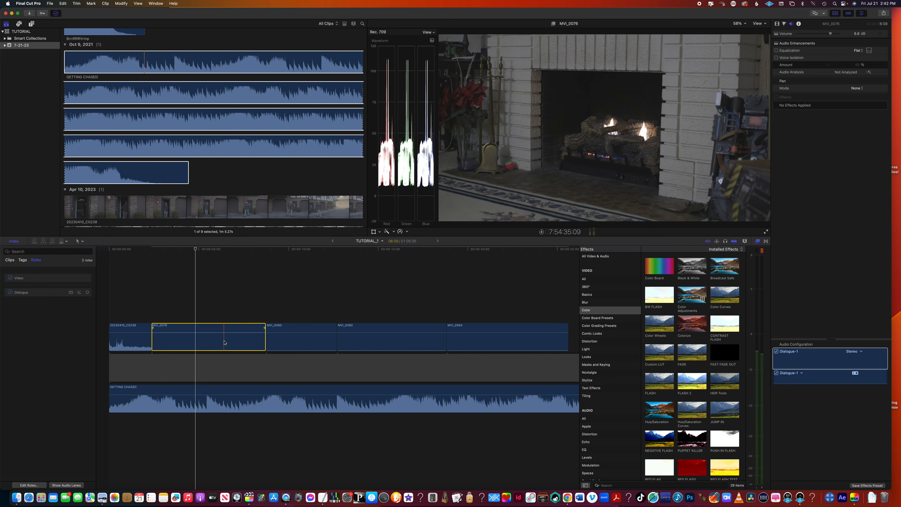
pyautogui.click(784, 23)
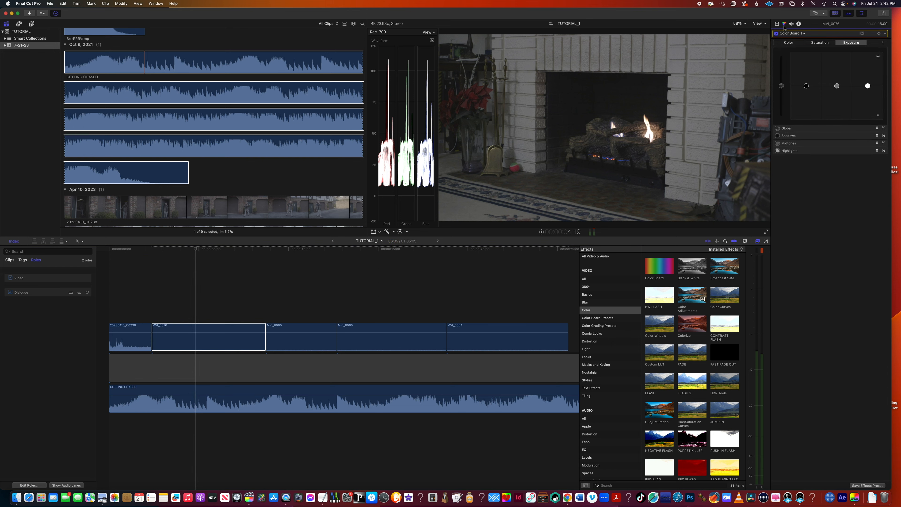
pyautogui.moveTo(771, 61); pyautogui.dragTo(729, 62)
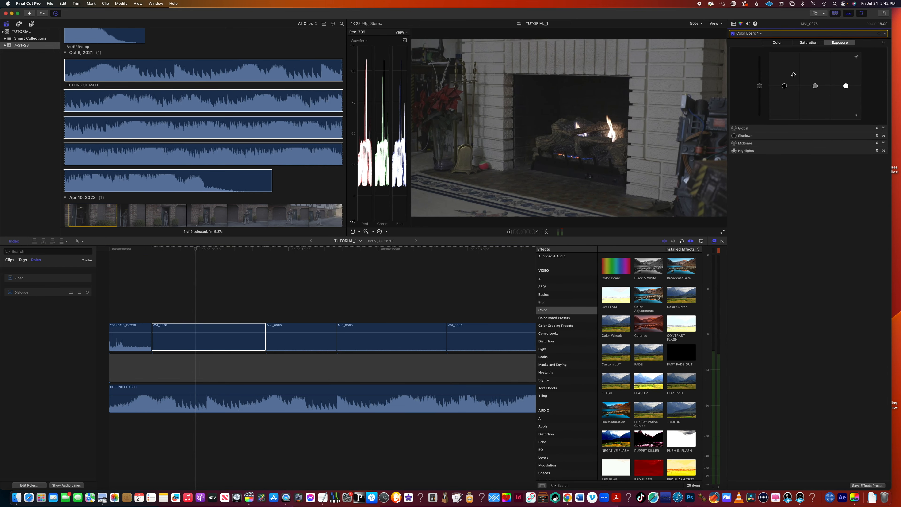
pyautogui.press('super+z')
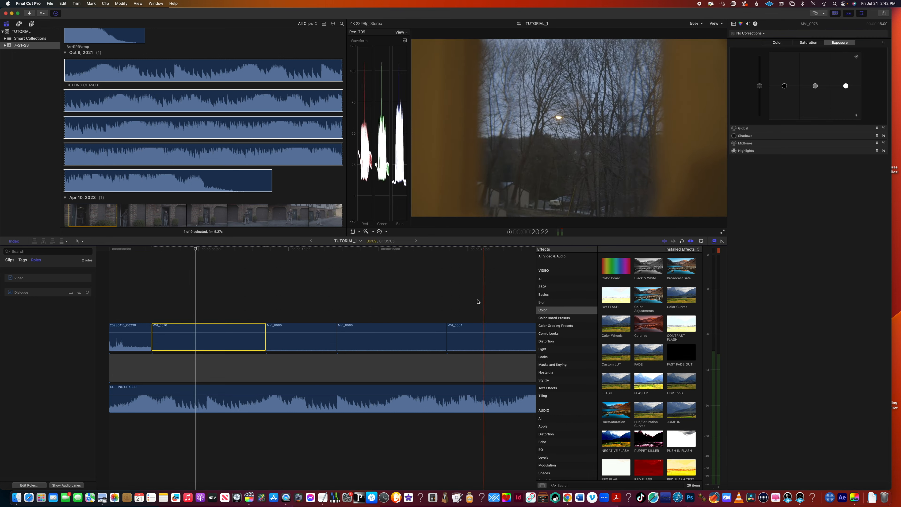
# Step: Select the magazine clip MVI_0080 in the timeline and add a Color Board correction to it
pyautogui.click(331, 295)
pyautogui.hscroll(2, 302, 290)
pyautogui.hscroll(3, 303, 291)
pyautogui.click(291, 284)
pyautogui.click(301, 342)
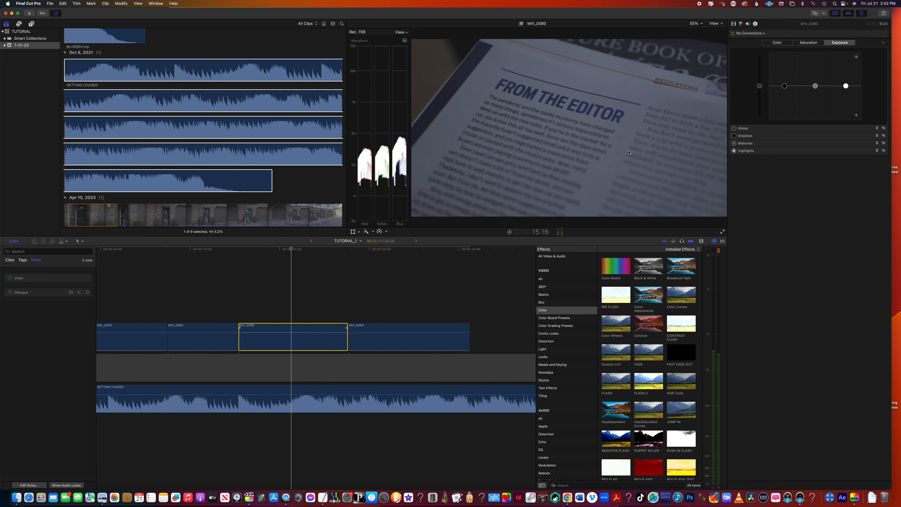
pyautogui.click(733, 34)
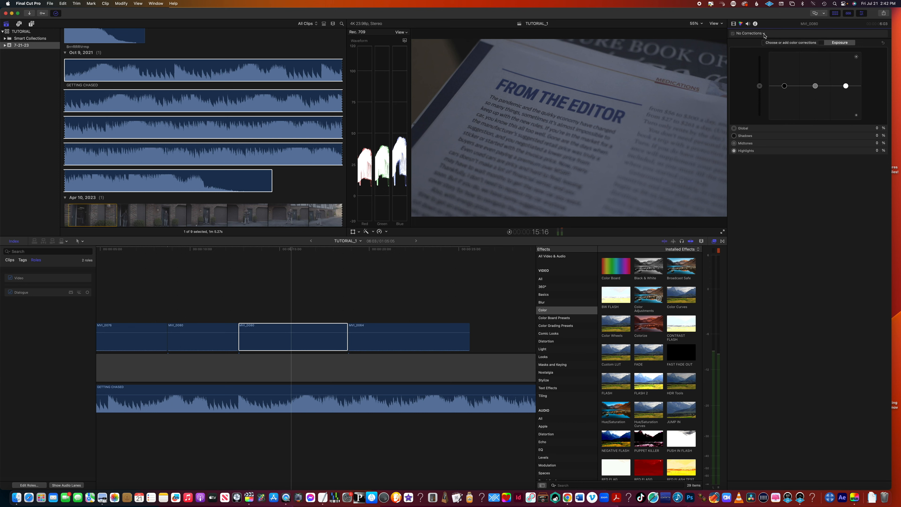
pyautogui.click(764, 34)
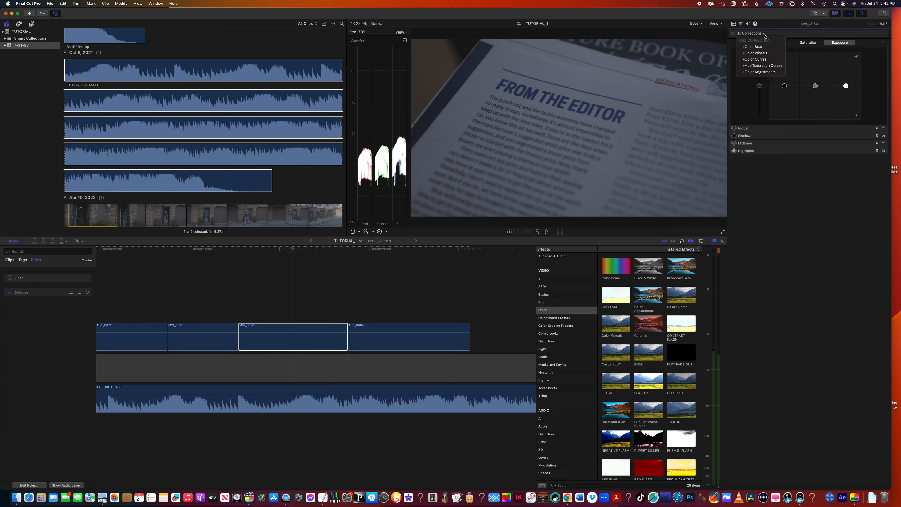
pyautogui.click(759, 47)
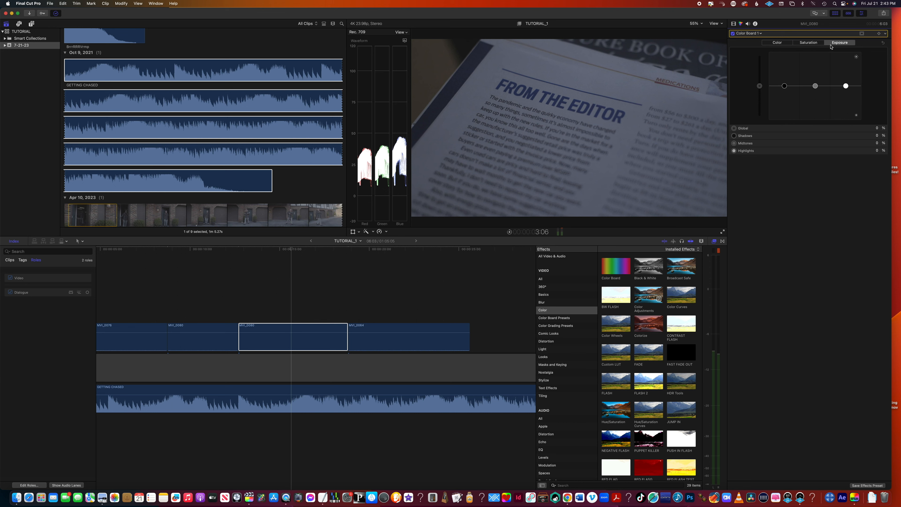
# Step: Adjust the magazine clip's Color Board exposure to 74% highlights, -21% shadows and 3% midtones
pyautogui.moveTo(848, 88); pyautogui.dragTo(847, 69)
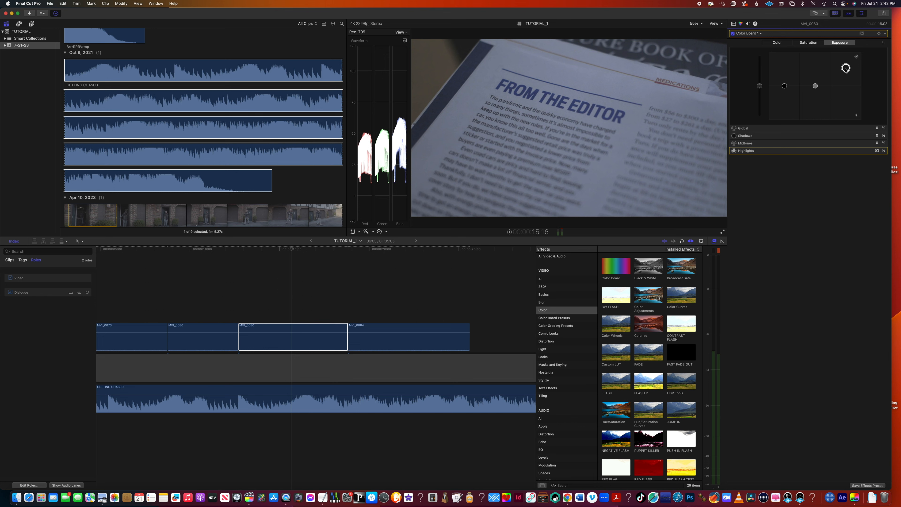
pyautogui.moveTo(846, 68)
pyautogui.mouseDown()
pyautogui.moveTo(846, 84)
pyautogui.moveTo(846, 61)
pyautogui.mouseUp()
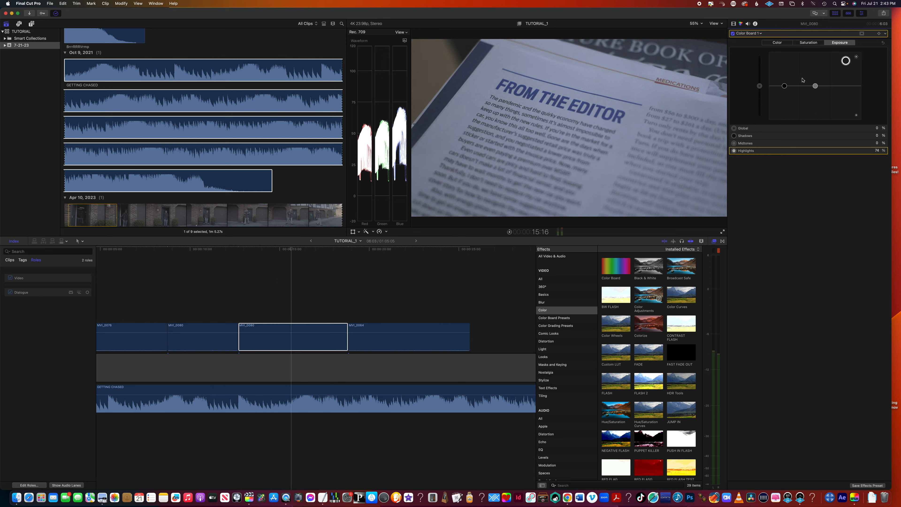
pyautogui.moveTo(785, 88); pyautogui.dragTo(814, 88)
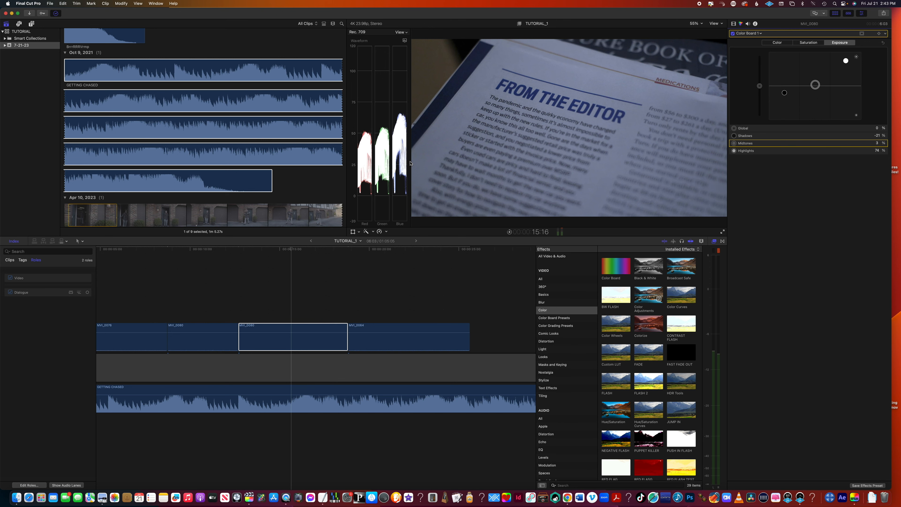
# Step: Close the Effects browser, move the playhead into the last video clip, MVI_0064, and select that clip
pyautogui.click(715, 241)
pyautogui.click(404, 301)
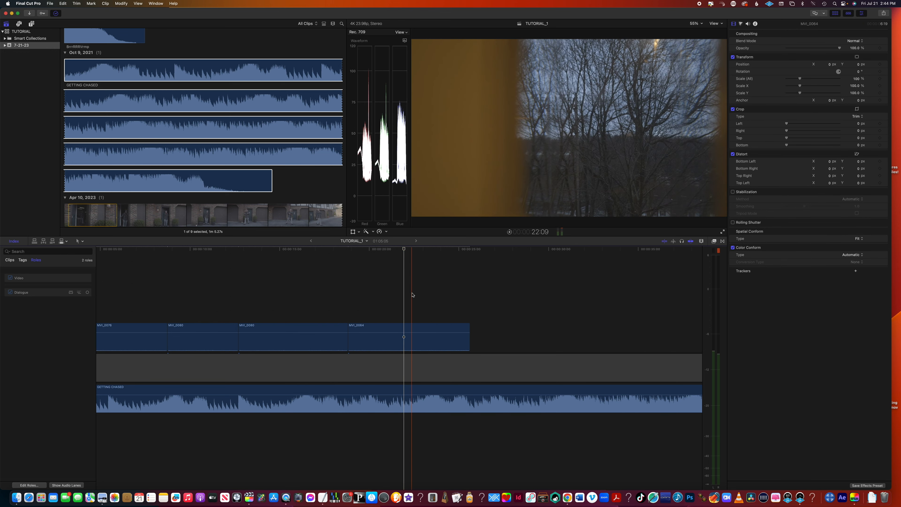
pyautogui.click(396, 348)
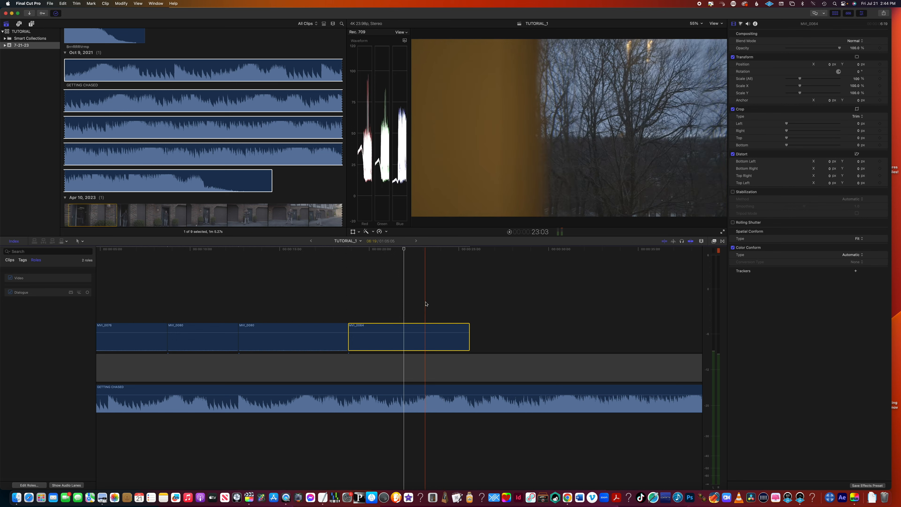
pyautogui.click(425, 304)
pyautogui.click(404, 346)
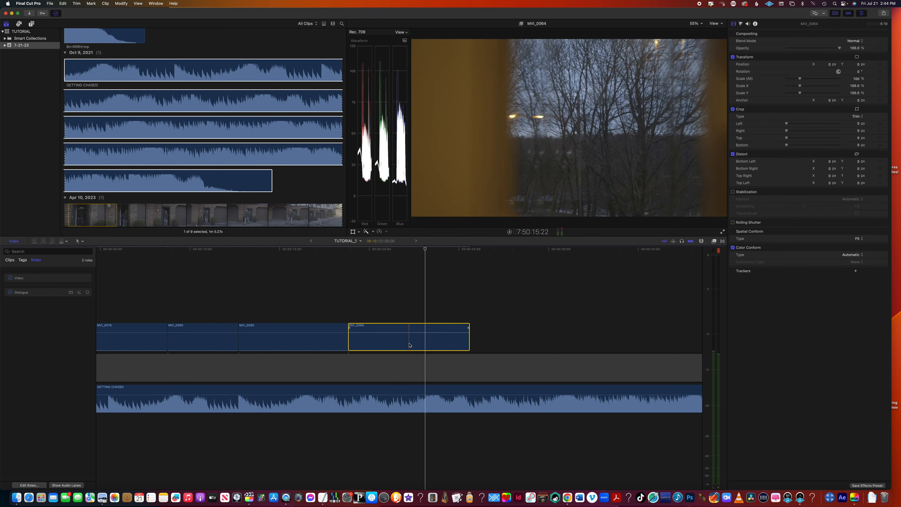
# Step: Try changing the MVI_0064 clip's Opacity and Position X values in the inspector, and undo the changes
pyautogui.click(735, 27)
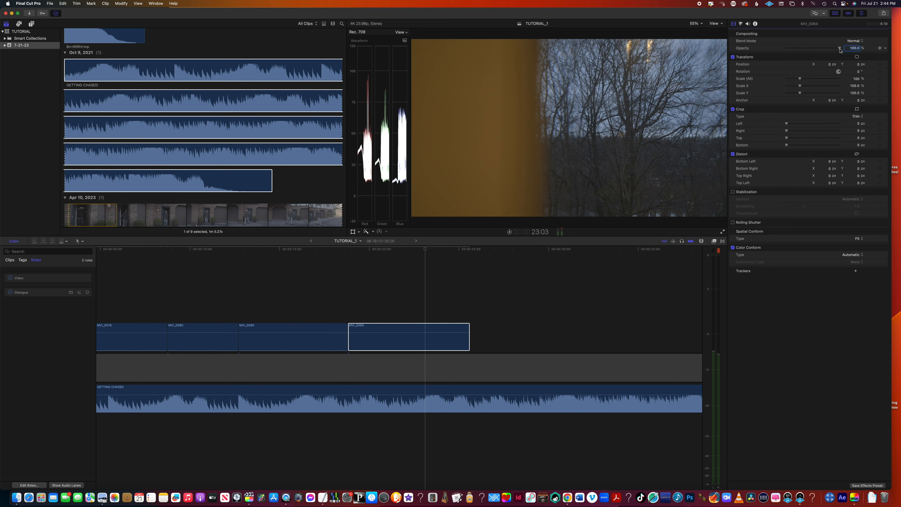
pyautogui.moveTo(840, 49)
pyautogui.mouseDown()
pyautogui.moveTo(774, 51)
pyautogui.moveTo(851, 49)
pyautogui.mouseUp()
pyautogui.moveTo(830, 64); pyautogui.dragTo(859, 67)
pyautogui.press('super+z')
pyautogui.press('super+z')
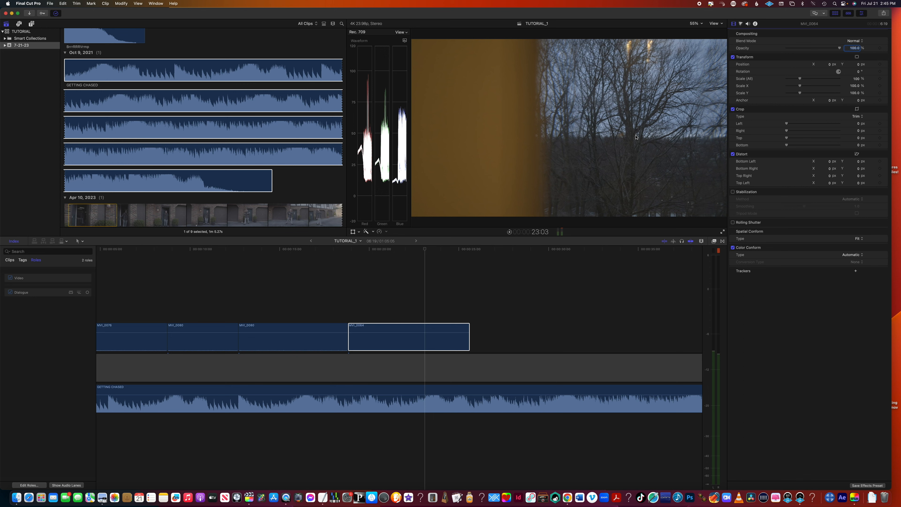
# Step: Show the viewer's on-screen Transform controls for the MVI_0064 clip and close them
pyautogui.hotkey('shift', 't')
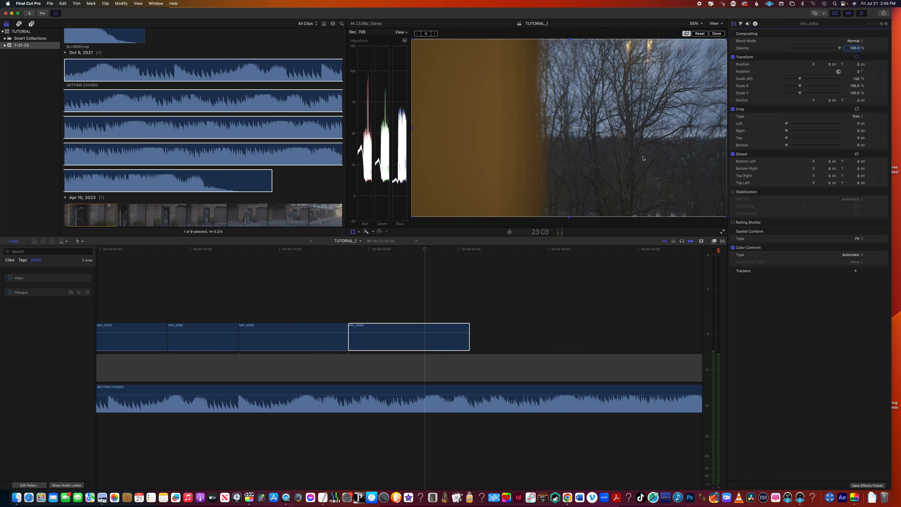
pyautogui.press('super+c')
pyautogui.click(721, 33)
pyautogui.click(575, 163)
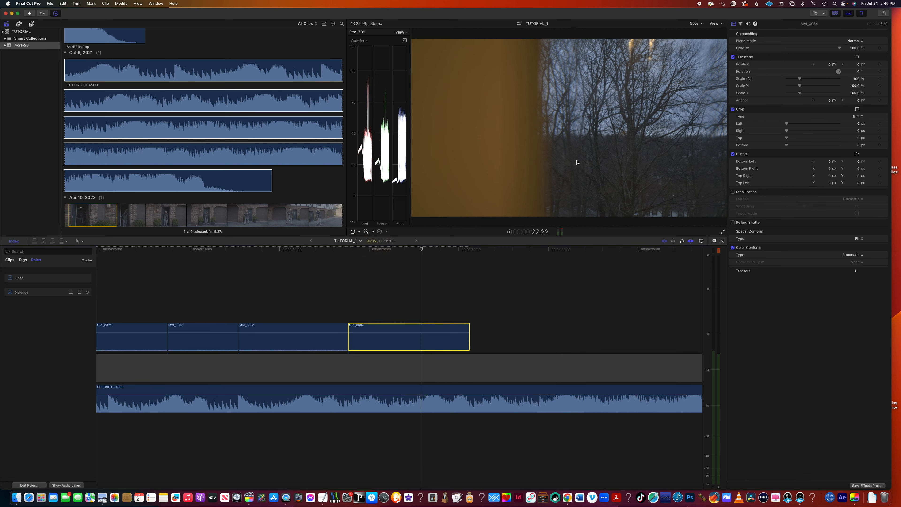
# Step: Try repositioning the MVI_0064 image with the on-screen Transform controls, reset the transform and leave the tool
pyautogui.click(359, 233)
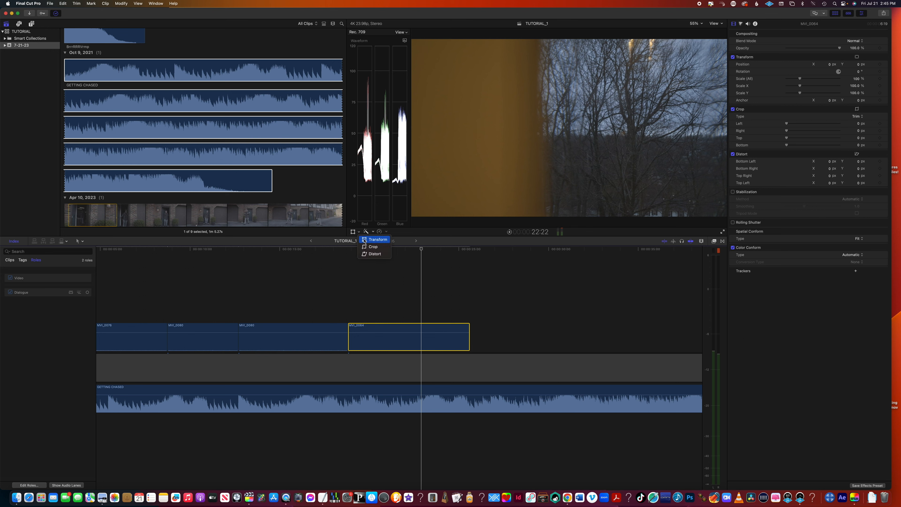
pyautogui.click(364, 240)
pyautogui.moveTo(547, 145); pyautogui.dragTo(473, 180)
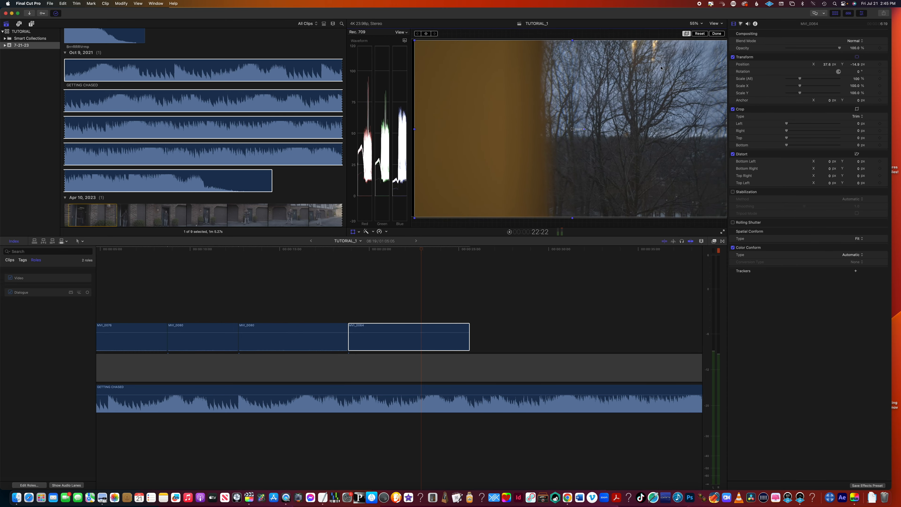
pyautogui.moveTo(532, 75); pyautogui.dragTo(572, 68)
pyautogui.click(700, 33)
pyautogui.click(717, 33)
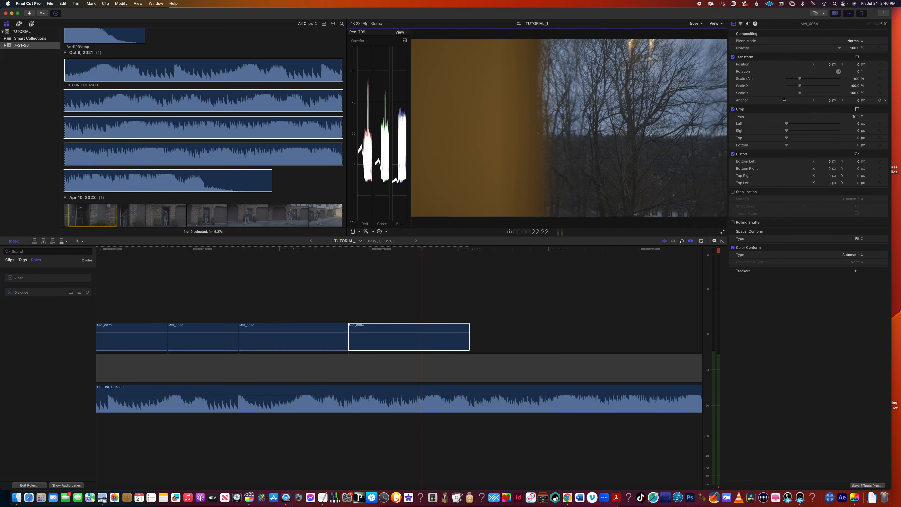
# Step: Try out the clip's Scale, Crop and Distort values in the inspector, undoing the changes made
pyautogui.moveTo(799, 80); pyautogui.dragTo(812, 82)
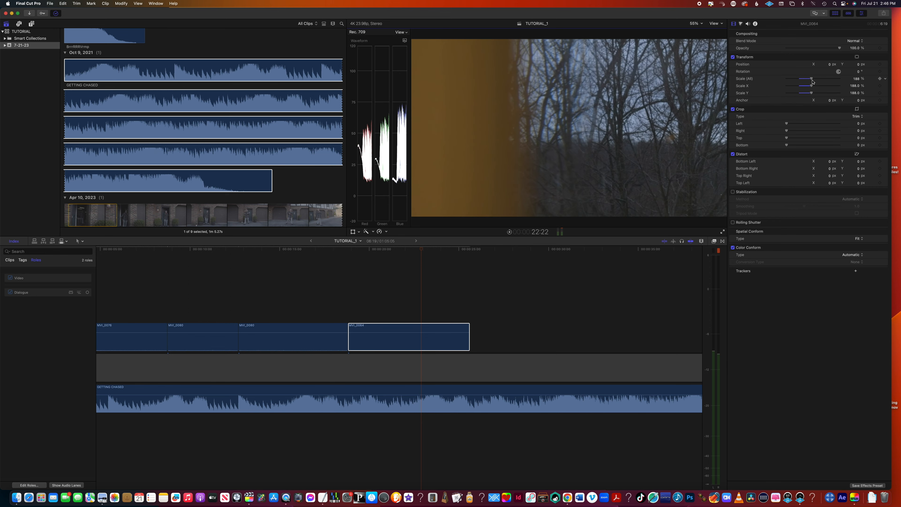
pyautogui.press('super+z')
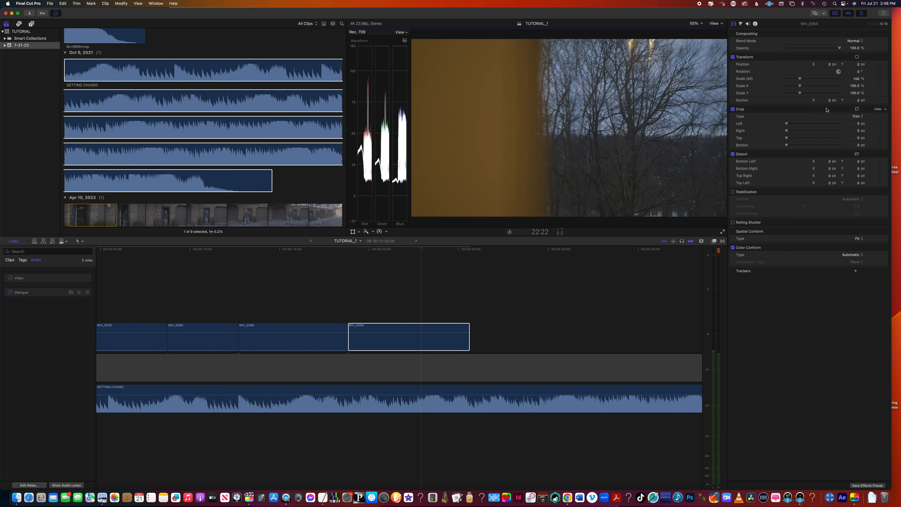
pyautogui.moveTo(787, 124); pyautogui.dragTo(811, 132)
pyautogui.press('super+z')
pyautogui.press('super+z')
pyautogui.click(830, 161)
pyautogui.moveTo(831, 163)
pyautogui.mouseDown()
pyautogui.moveTo(880, 163)
pyautogui.moveTo(820, 166)
pyautogui.mouseUp()
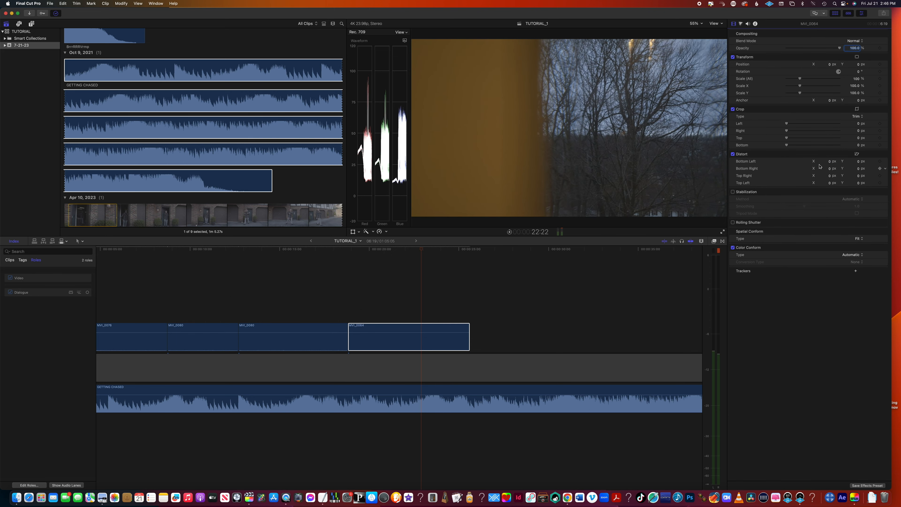
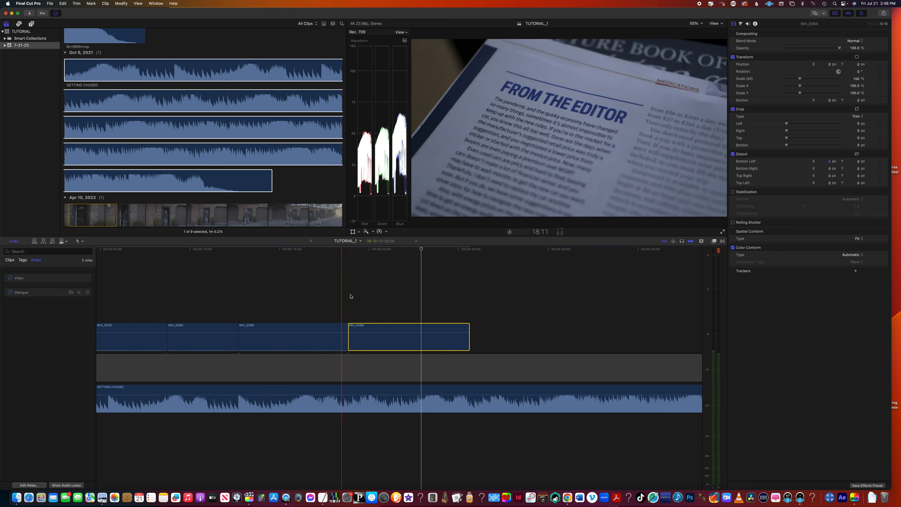
# Step: Animate the MVI_0064 clip's Scale (All) with keyframes, from 100% at its first frame to about 163% near its end
pyautogui.click(357, 344)
pyautogui.click(357, 344)
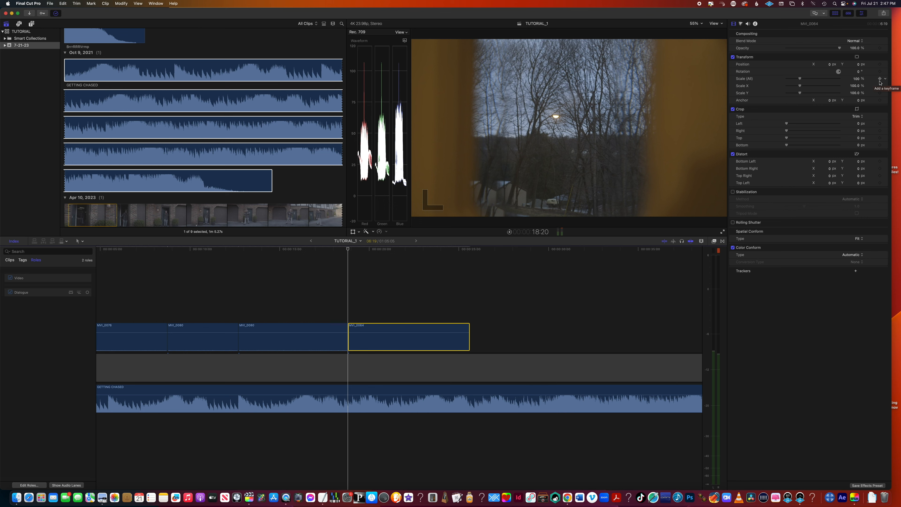
pyautogui.click(880, 79)
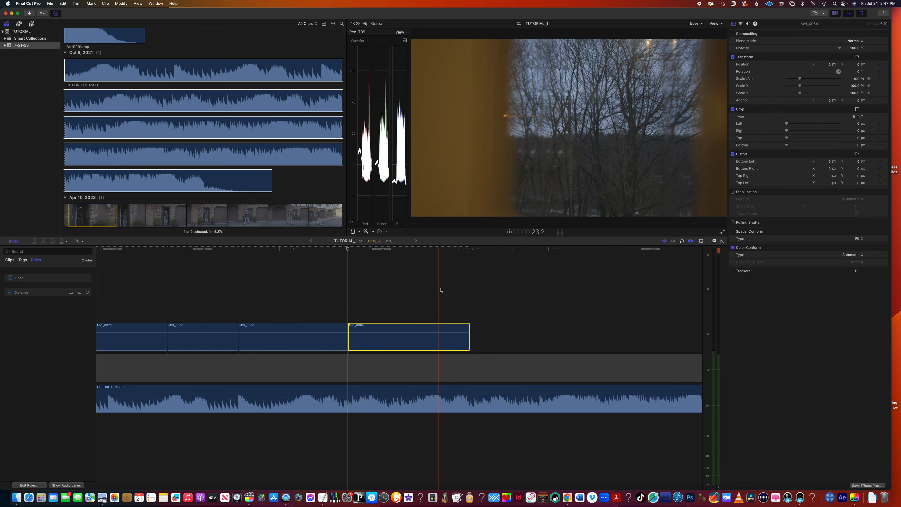
pyautogui.click(451, 290)
pyautogui.click(409, 337)
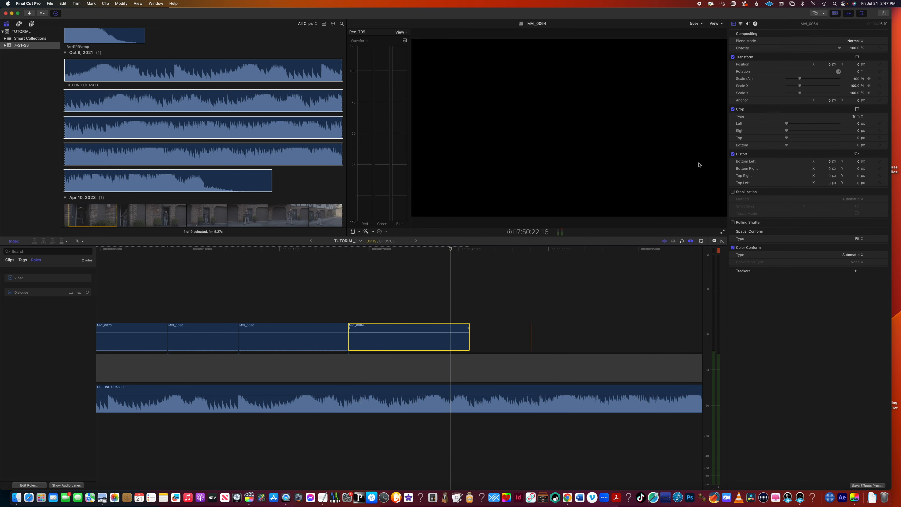
pyautogui.moveTo(800, 81); pyautogui.dragTo(809, 80)
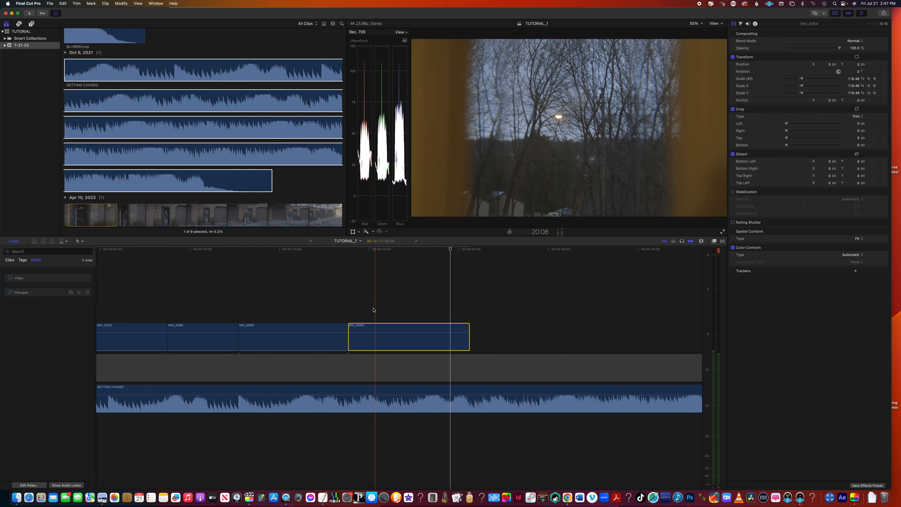
# Step: Play the MVI_0064 clip from near its start to review the keyframed zoom
pyautogui.click(350, 310)
pyautogui.press('space')
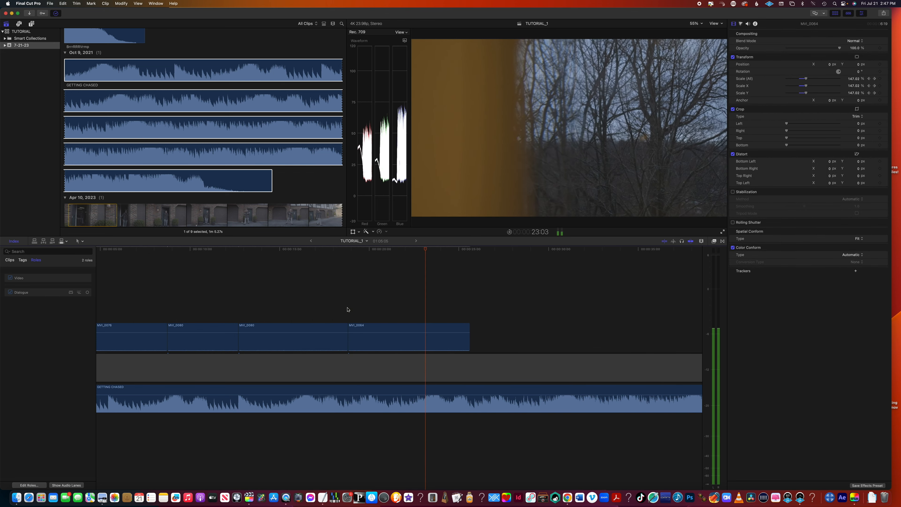
pyautogui.press('space')
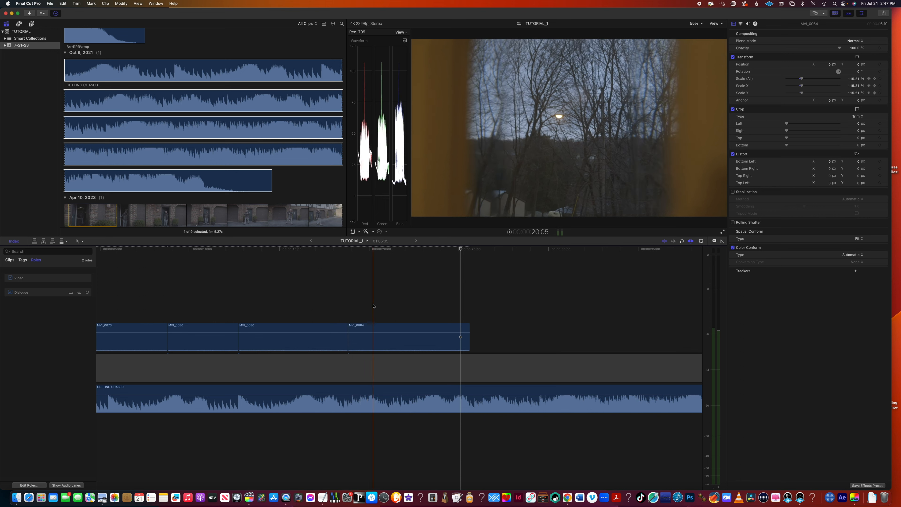
# Step: Select the MVI_0064 clip, show its Video Animation editor in the timeline and hide it again
pyautogui.click(380, 339)
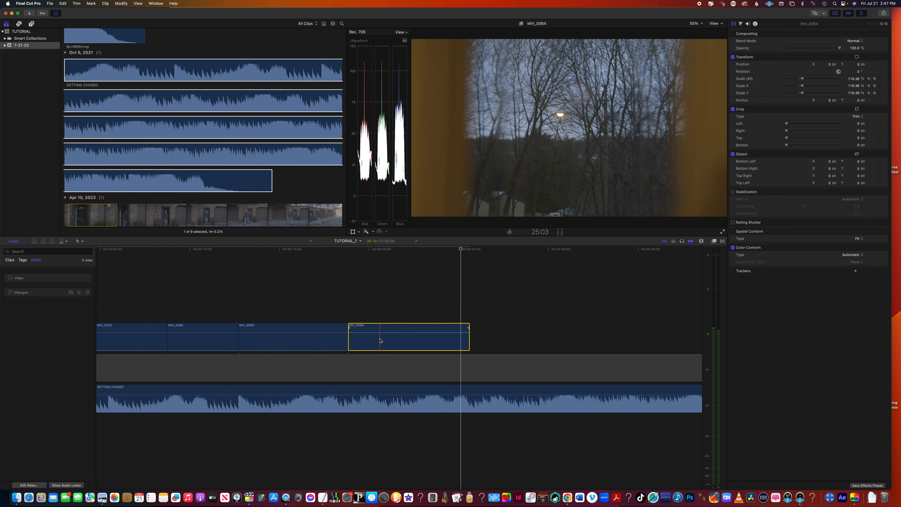
pyautogui.hotkey('ctrl', 'v')
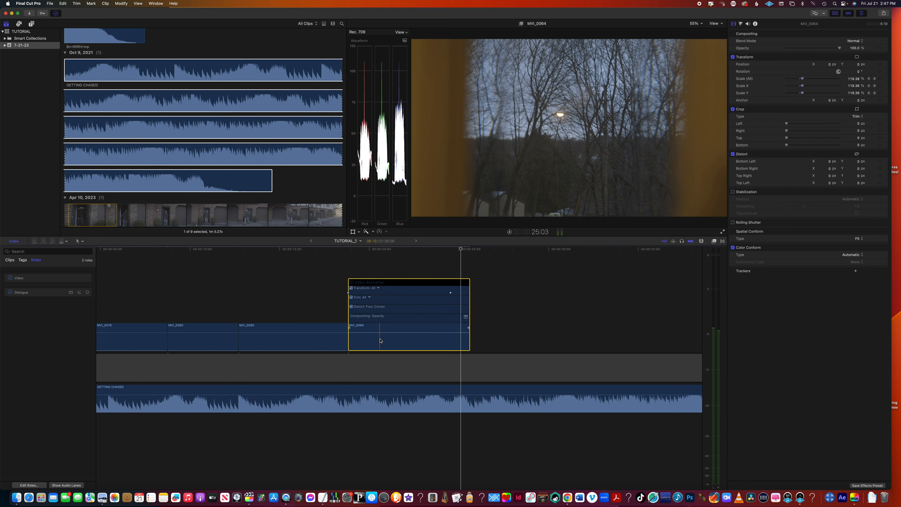
pyautogui.hotkey('ctrl', 'v')
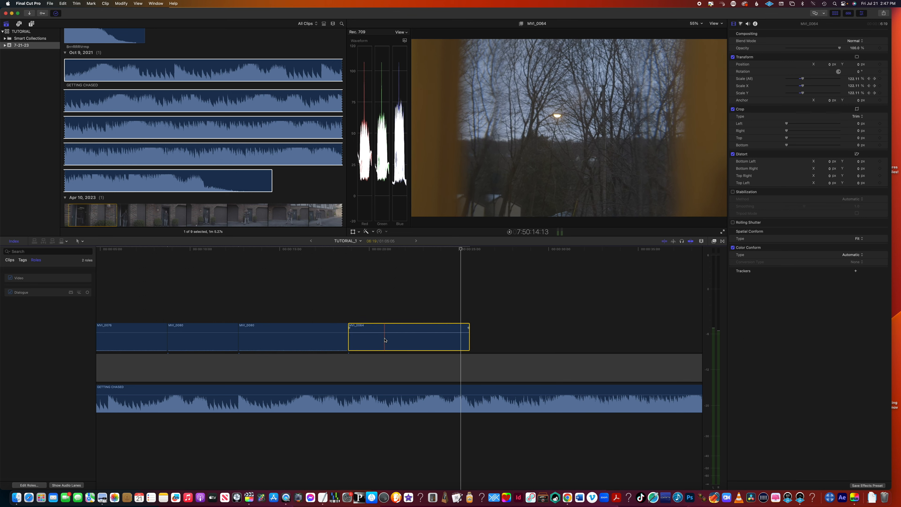
# Step: Search the Help commands for "animation" and show the video animation of the MVI_0064 clip
pyautogui.click(173, 4)
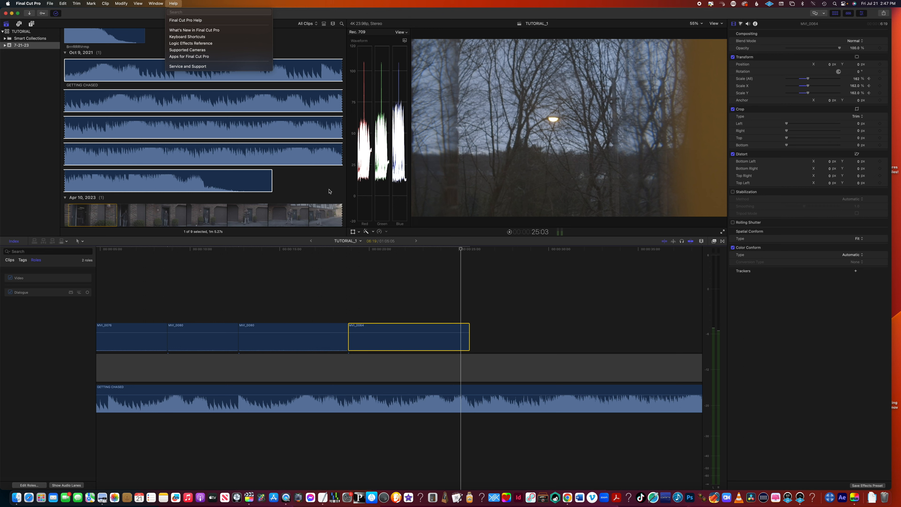
pyautogui.write('animation')
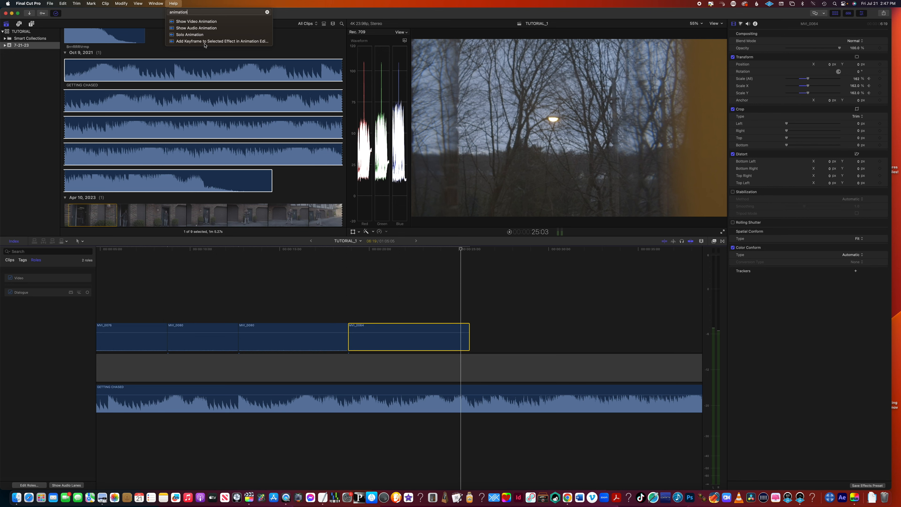
pyautogui.moveTo(187, 20)
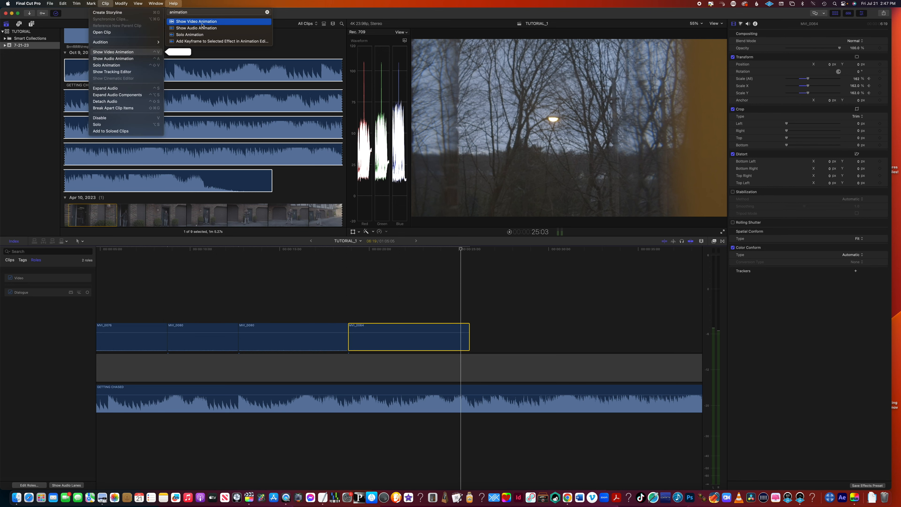
pyautogui.moveTo(109, 3)
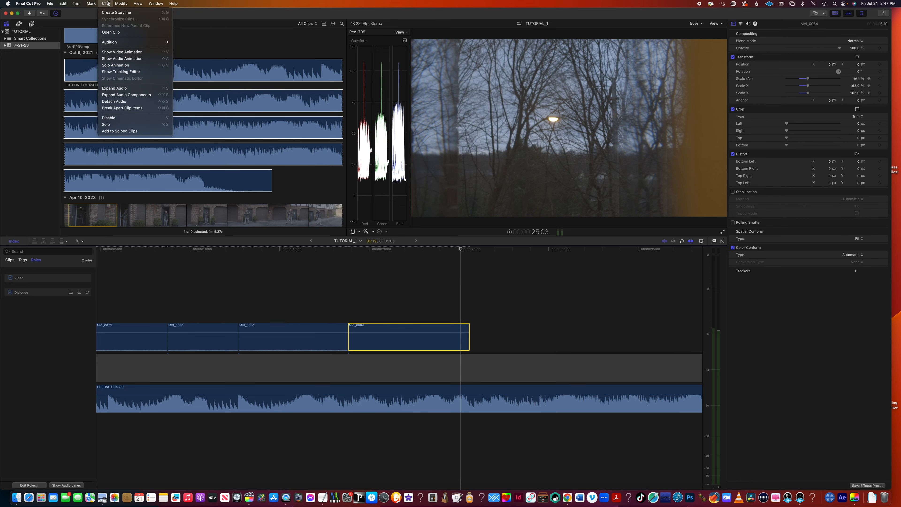
pyautogui.click(128, 52)
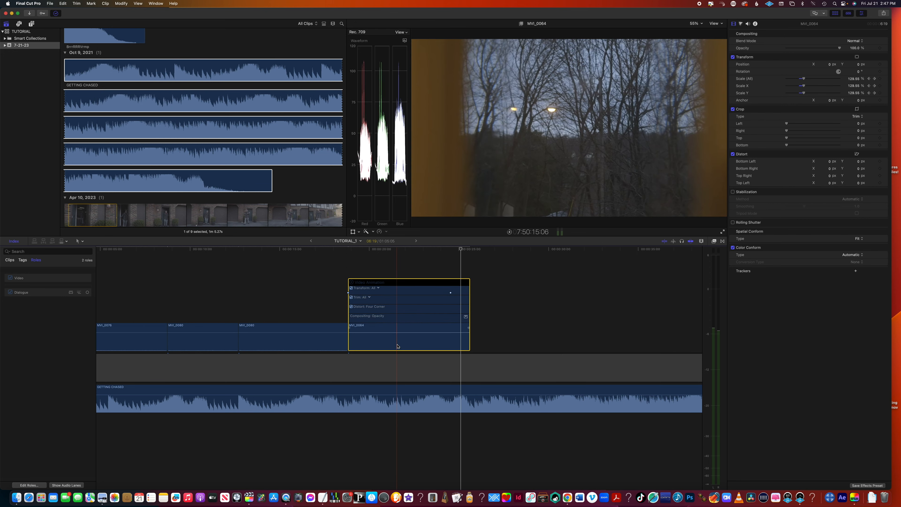
# Step: Move the clip's second Transform keyframe much earlier, close to the first one, and play back the faster zoom
pyautogui.hotkey('ctrl', 'v')
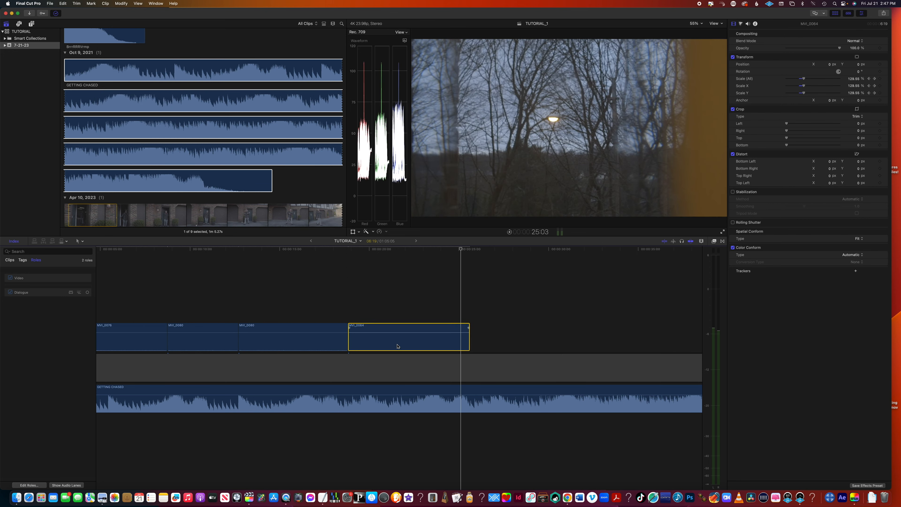
pyautogui.hotkey('ctrl', 'v')
pyautogui.moveTo(453, 294); pyautogui.dragTo(368, 292)
pyautogui.press('space')
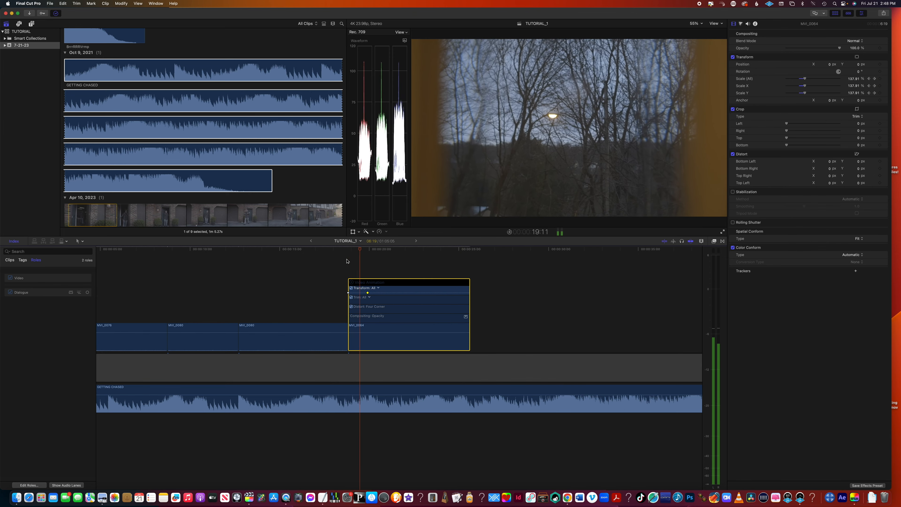
pyautogui.press('space')
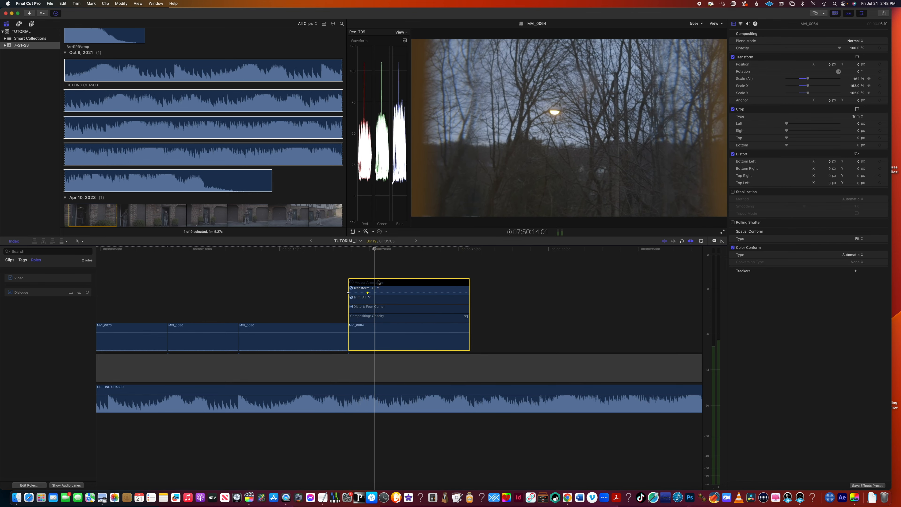
# Step: Hide the clip's Video Animation editor, clear the clip selection and place the playhead near the start of MVI_0064
pyautogui.hotkey('ctrl', 'v')
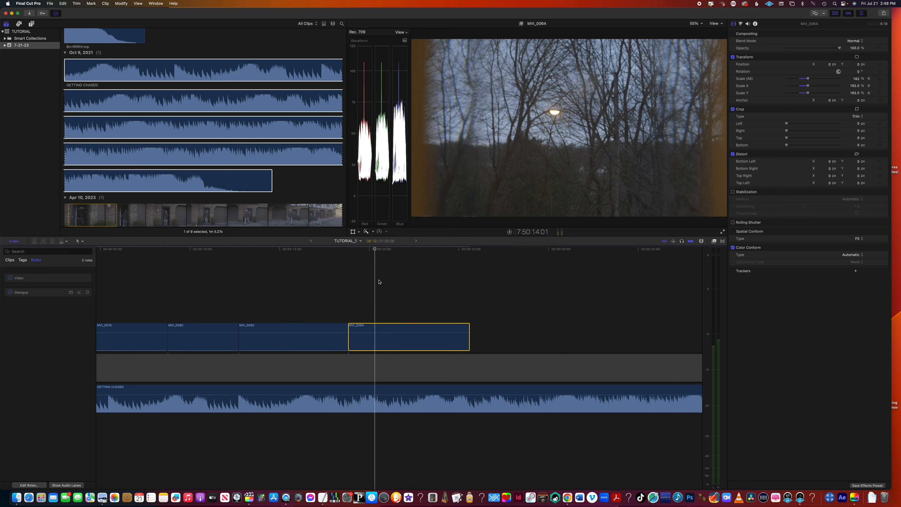
pyautogui.click(368, 284)
pyautogui.hscroll(-5, 408, 288)
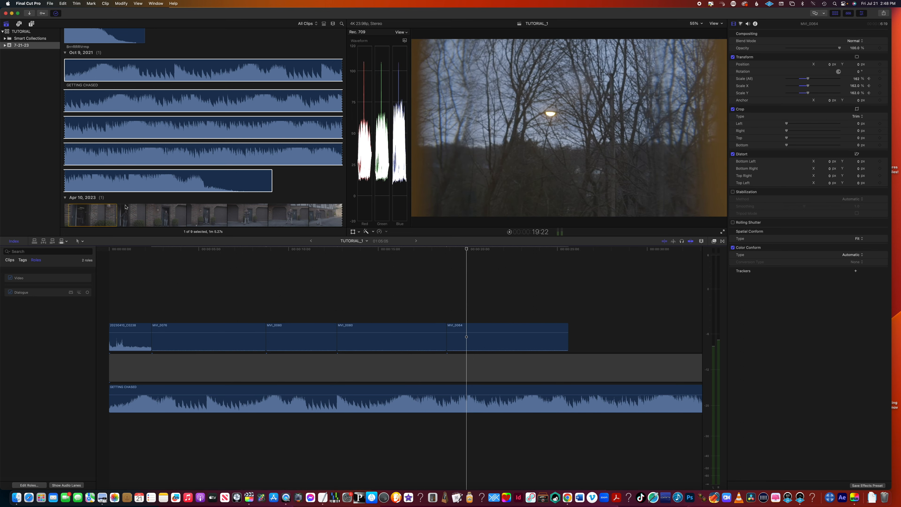
# Step: Open the Titles and Generators browser and look through the installed titles
pyautogui.click(31, 24)
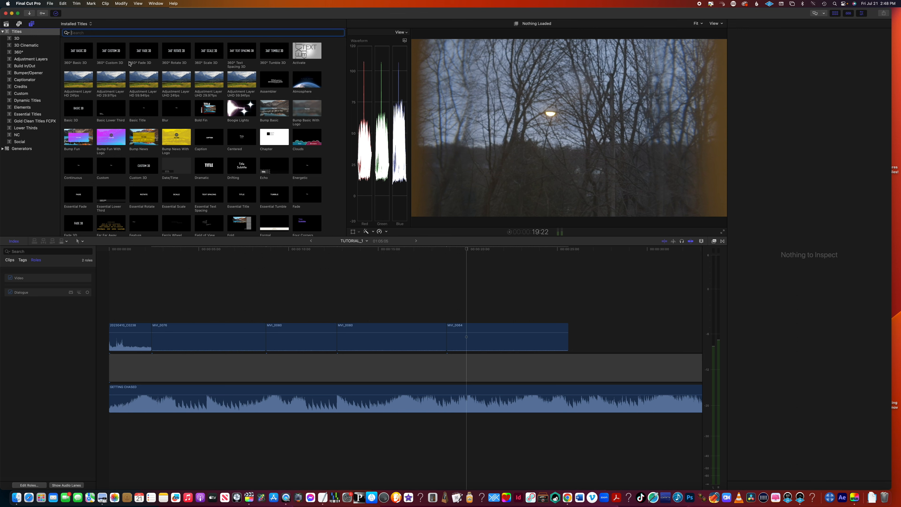
pyautogui.scroll(-1, 128, 64)
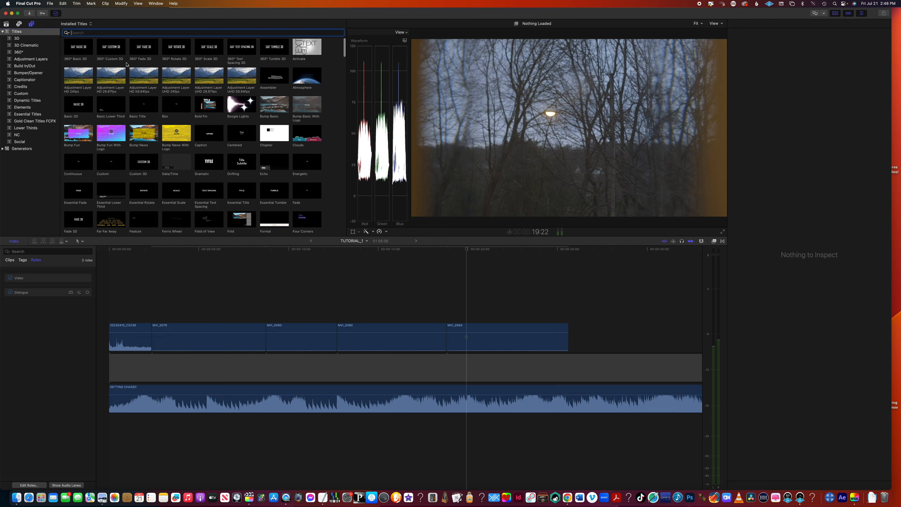
pyautogui.scroll(-4, 127, 64)
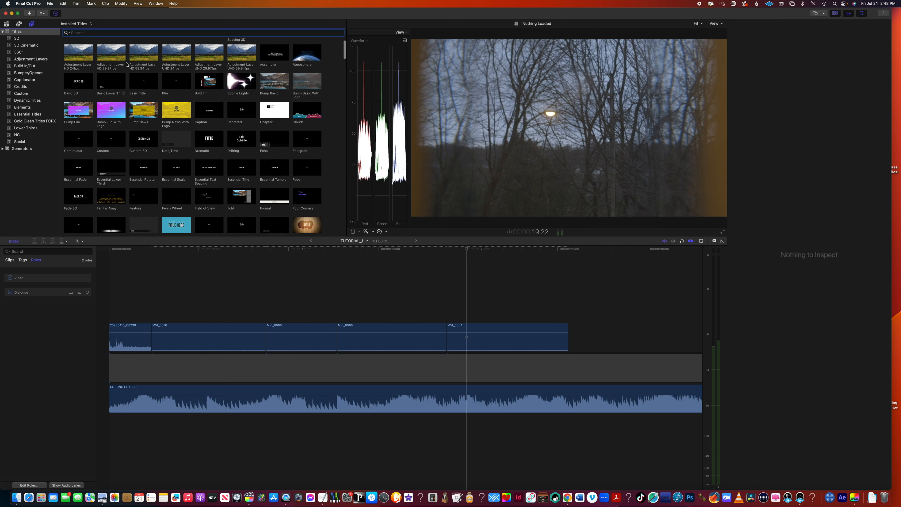
pyautogui.scroll(-4, 127, 64)
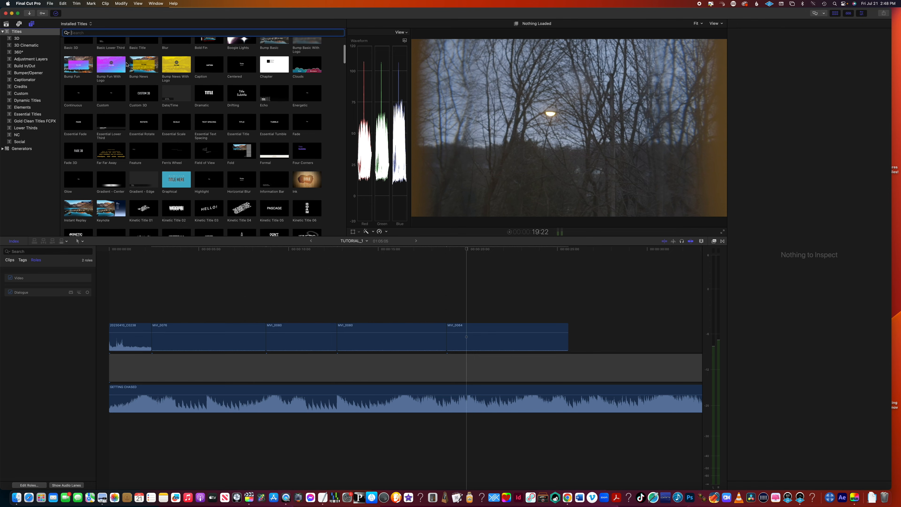
pyautogui.scroll(10, 127, 64)
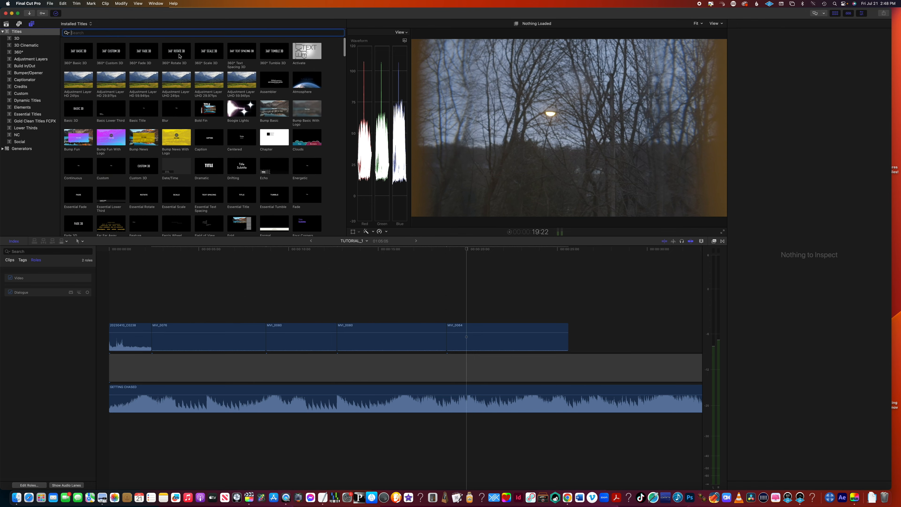
# Step: Preview a few titles and add the Custom title above the start of the clip before MVI_0064
pyautogui.click(136, 55)
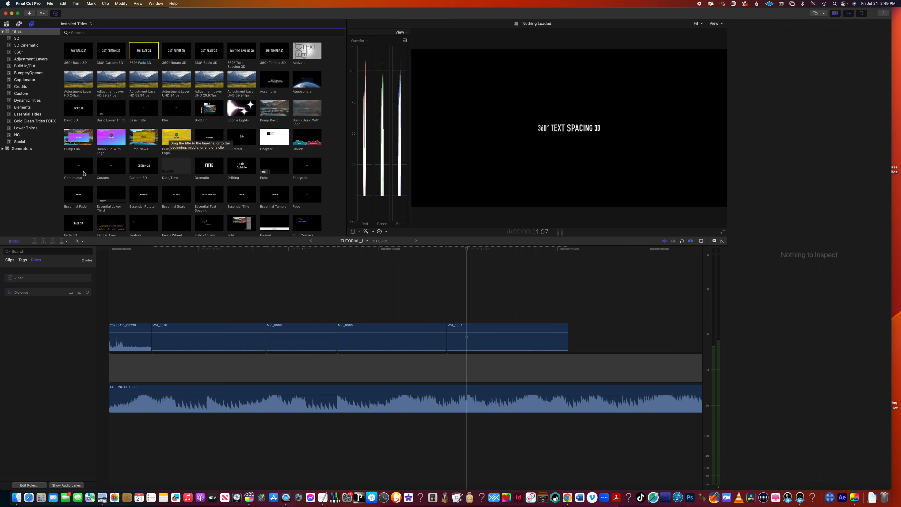
pyautogui.click(100, 174)
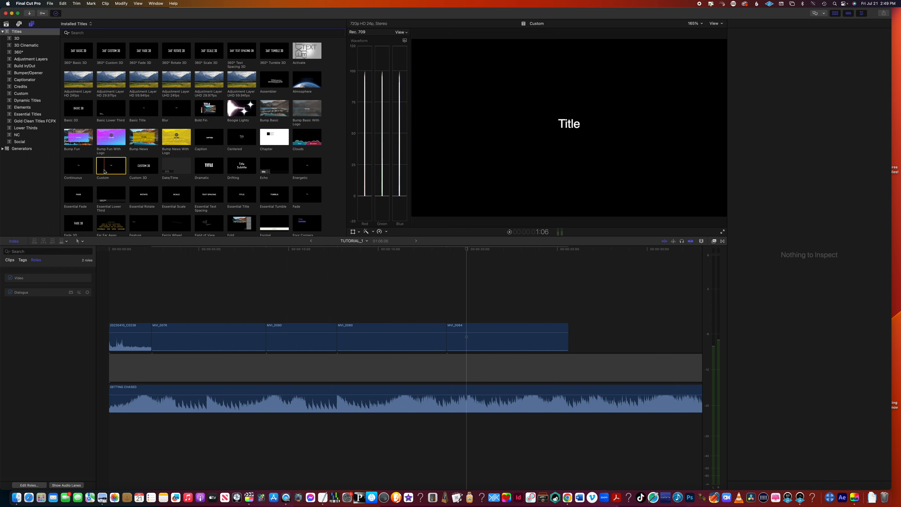
pyautogui.scroll(-1, 106, 170)
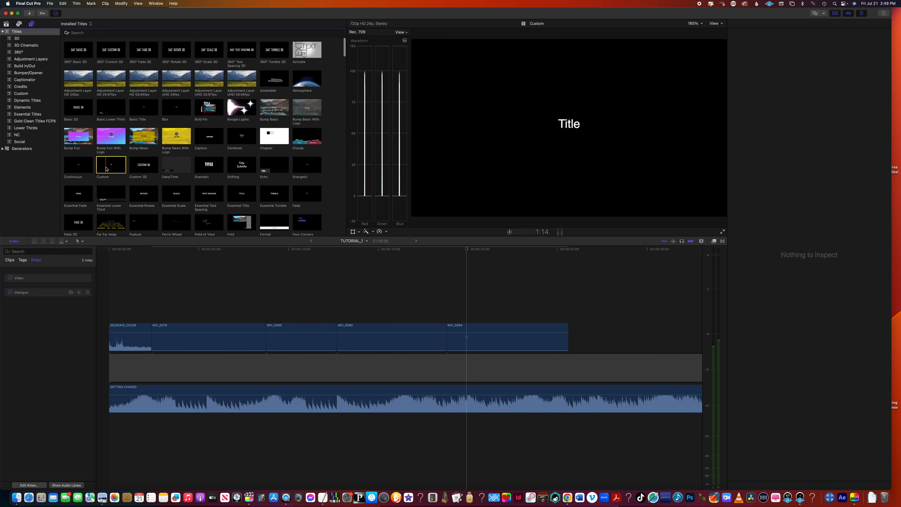
pyautogui.moveTo(106, 169); pyautogui.dragTo(342, 313)
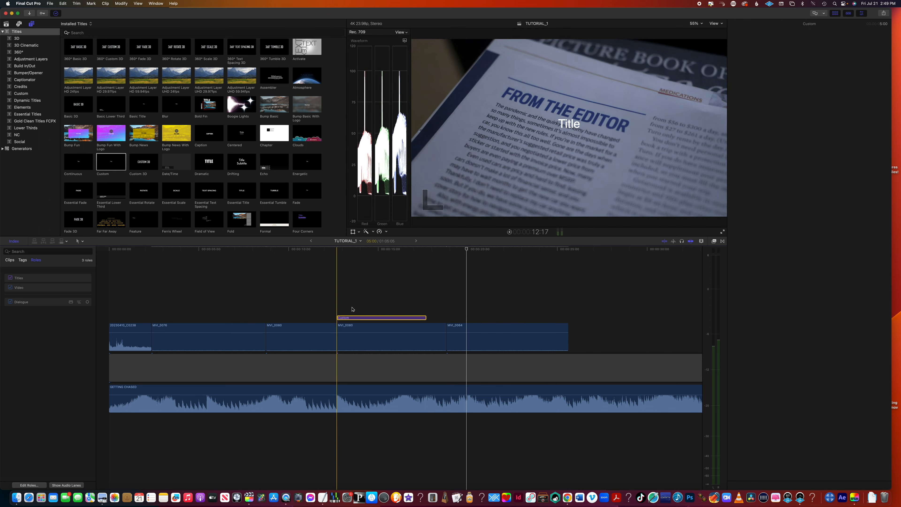
# Step: Replace the Custom title's placeholder text with "MY MOVIE!"
pyautogui.click(351, 305)
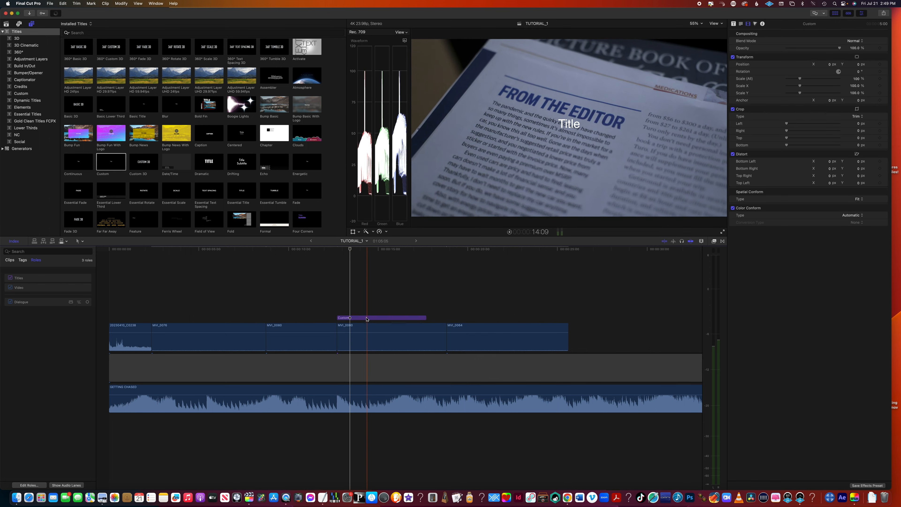
pyautogui.click(372, 268)
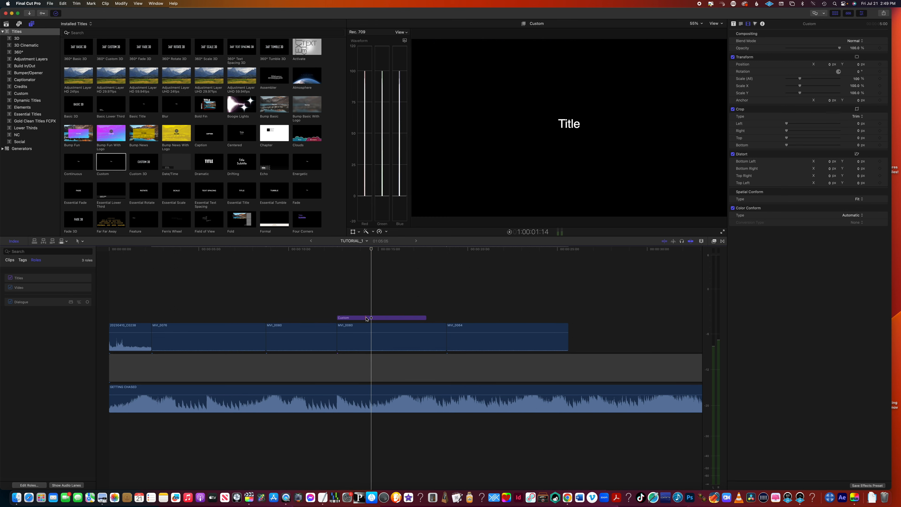
pyautogui.doubleClick(569, 124)
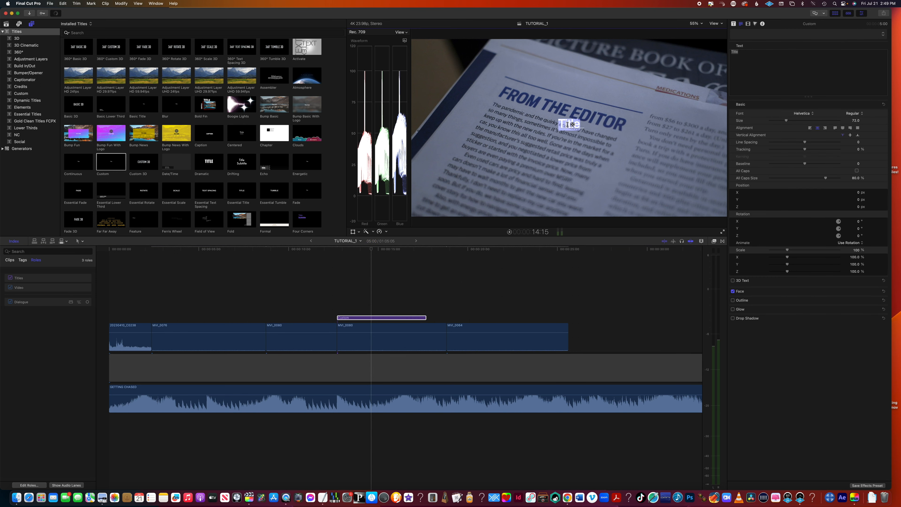
pyautogui.write('MY MOVIE!')
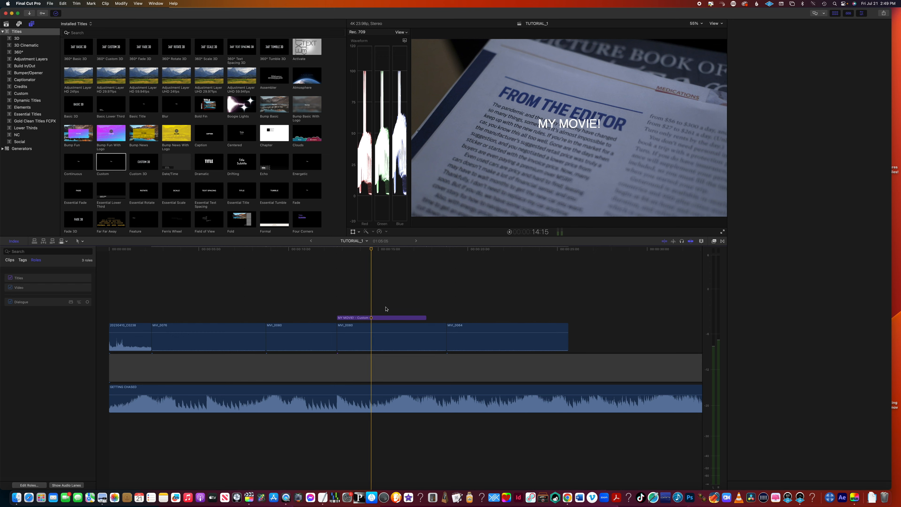
# Step: Select the MY MOVIE! title and set its font to Impact
pyautogui.click(376, 322)
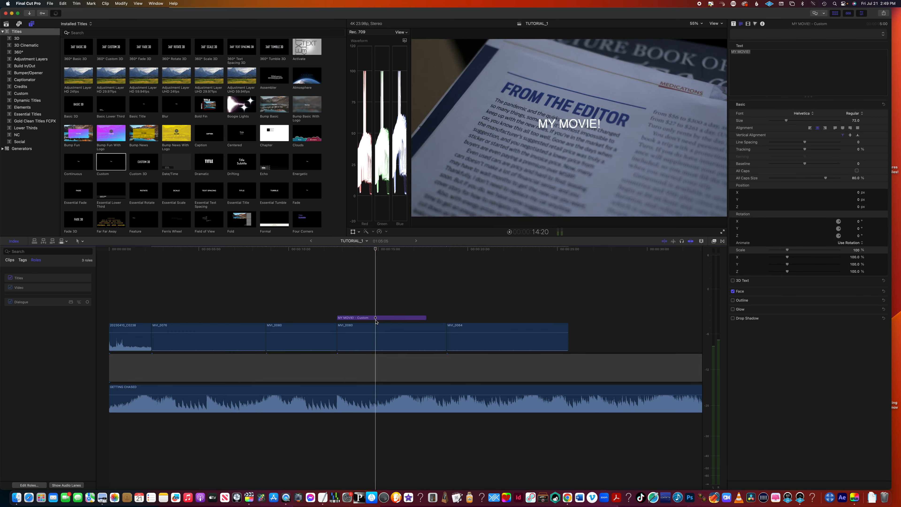
pyautogui.click(377, 319)
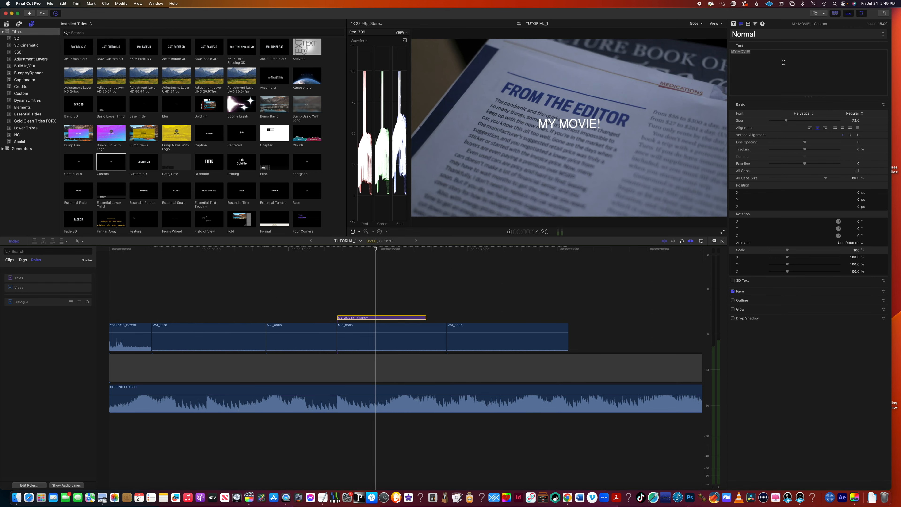
pyautogui.click(799, 113)
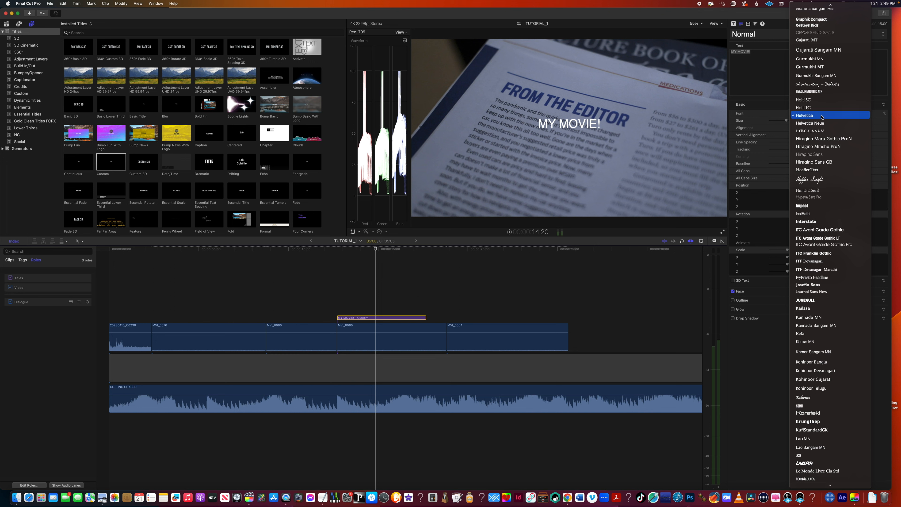
pyautogui.click(803, 205)
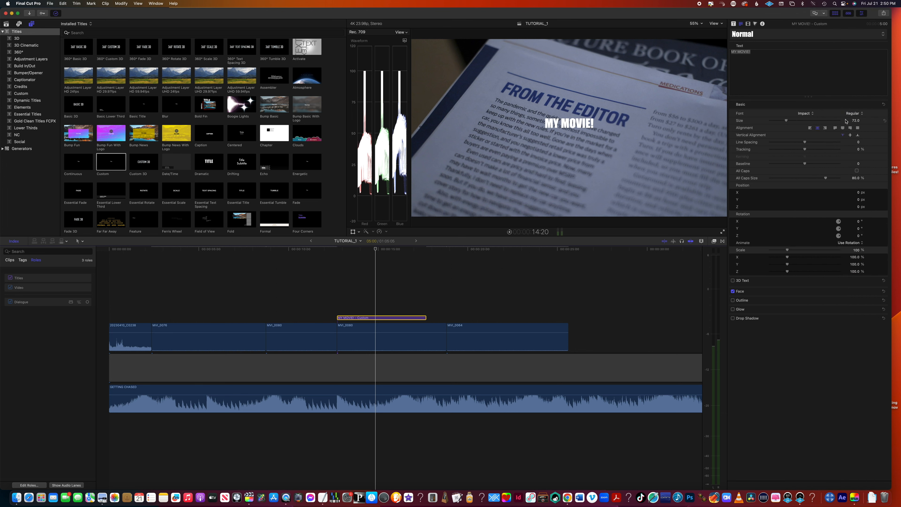
# Step: Set the title's size to 154, align it left, and set line spacing to -4 and tracking to about 7.72%
pyautogui.moveTo(857, 121); pyautogui.dragTo(879, 121)
pyautogui.moveTo(818, 121); pyautogui.dragTo(807, 121)
pyautogui.click(810, 129)
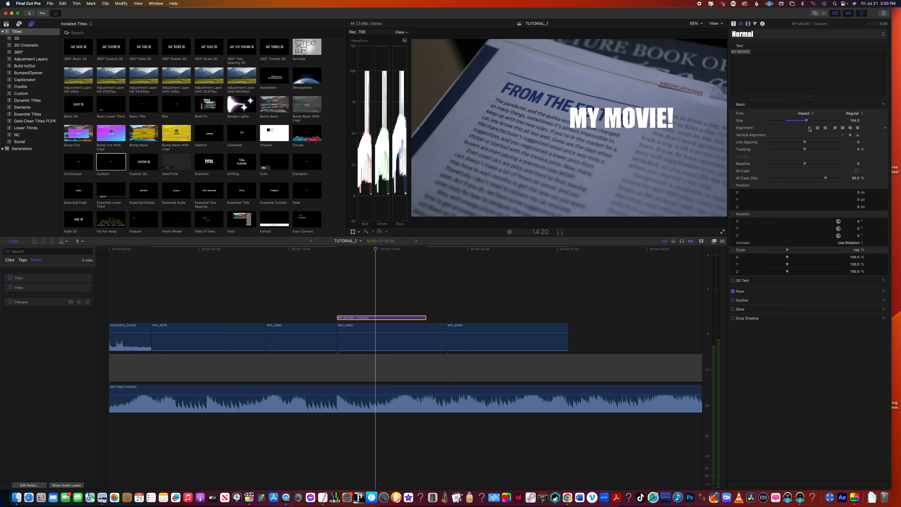
pyautogui.moveTo(805, 142)
pyautogui.mouseDown()
pyautogui.moveTo(826, 142)
pyautogui.moveTo(801, 143)
pyautogui.moveTo(820, 150)
pyautogui.moveTo(809, 150)
pyautogui.mouseUp()
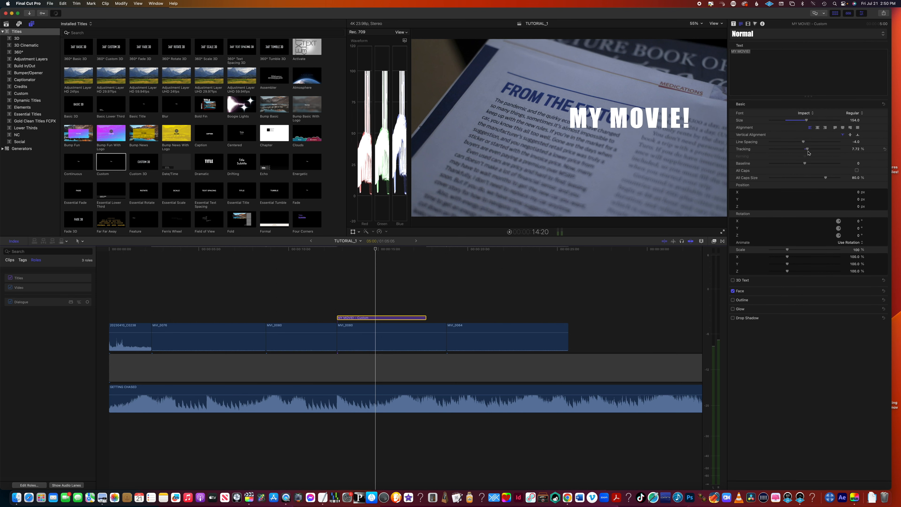
# Step: Move the title text back to the middle of the frame and play the section from just before the title
pyautogui.moveTo(610, 123); pyautogui.dragTo(556, 130)
pyautogui.click(326, 296)
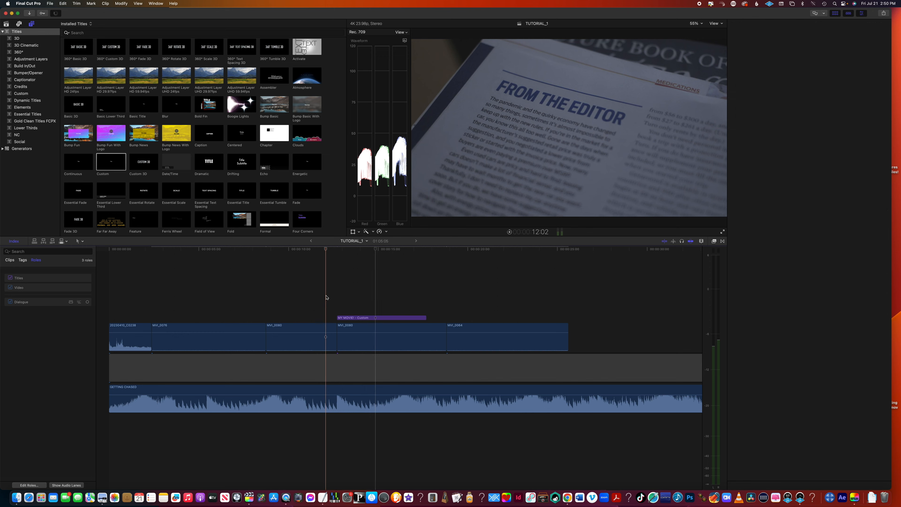
pyautogui.press('space')
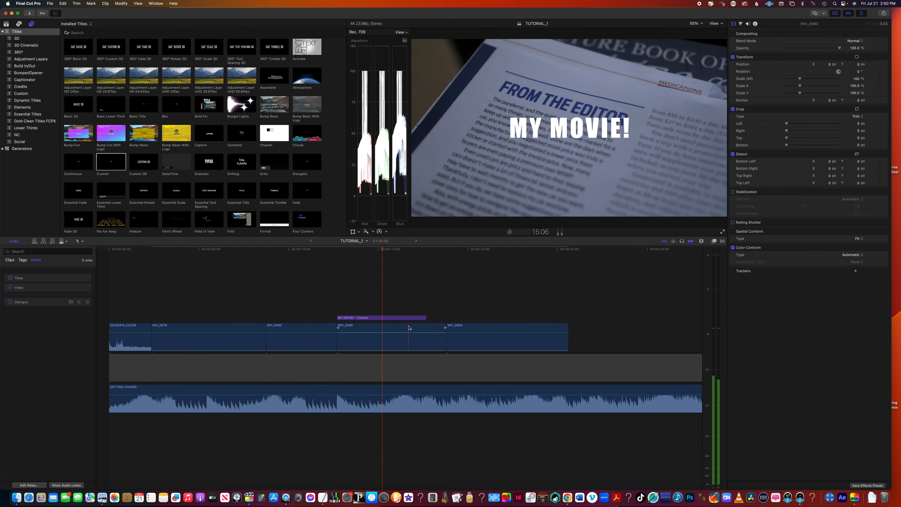
pyautogui.press('space')
# Step: Trim the end of the MY MOVIE! title to shorten it to about 3.5 seconds
pyautogui.click(417, 318)
pyautogui.click(424, 318)
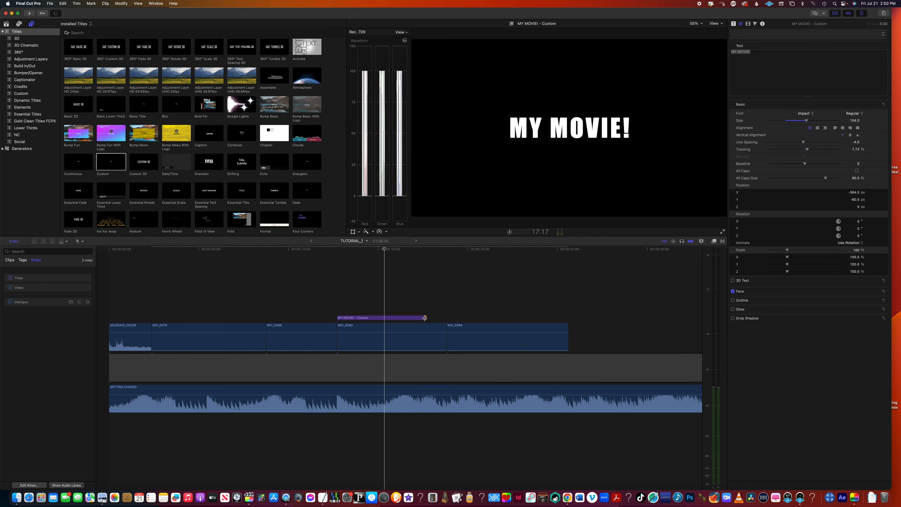
pyautogui.moveTo(425, 318); pyautogui.dragTo(399, 318)
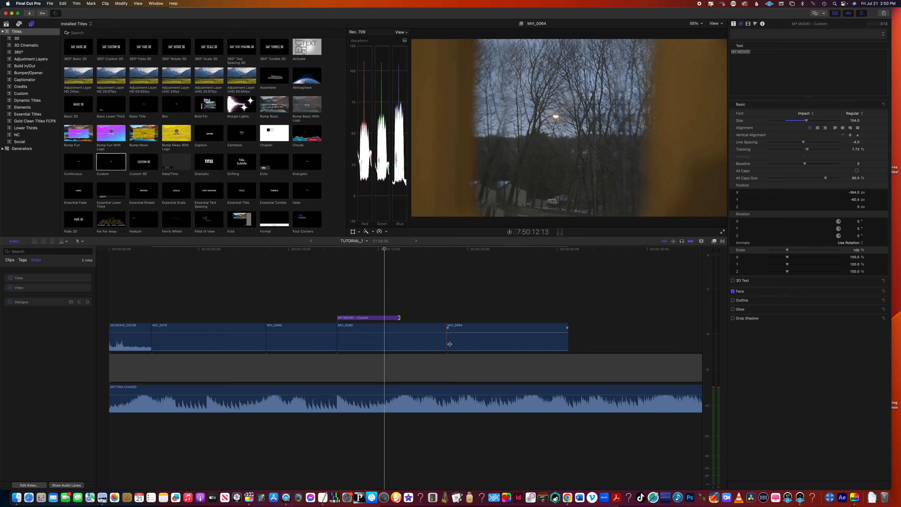
# Step: Play the MY MOVIE! title from its start to review how it appears over the clip
pyautogui.moveTo(446, 344)
pyautogui.mouseDown()
pyautogui.moveTo(424, 345)
pyautogui.moveTo(445, 345)
pyautogui.mouseUp()
pyautogui.press('cmd+7')
pyautogui.click(350, 283)
pyautogui.click(368, 317)
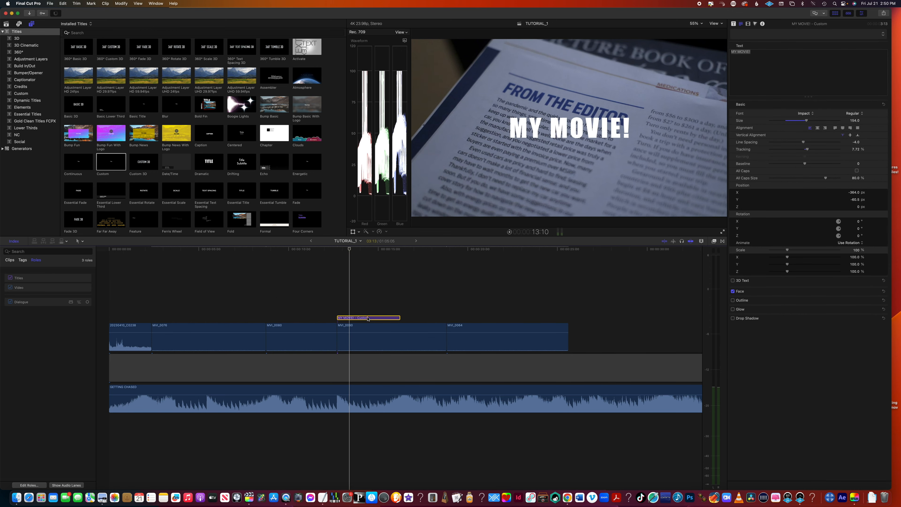
pyautogui.click(362, 308)
pyautogui.click(359, 317)
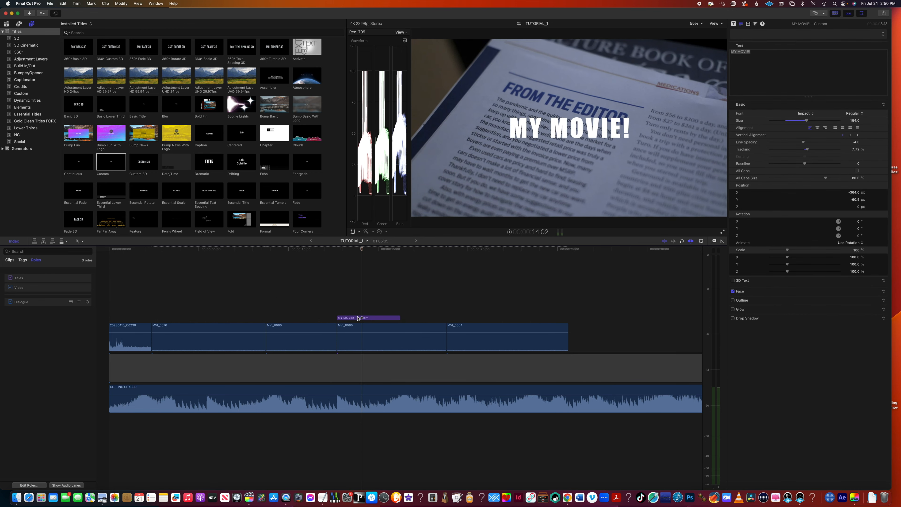
pyautogui.click(339, 311)
pyautogui.press('space')
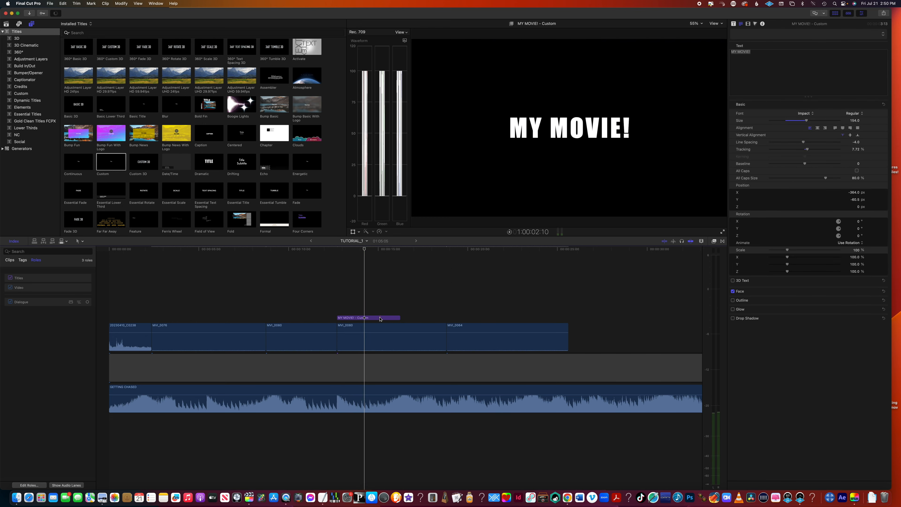
pyautogui.click(377, 305)
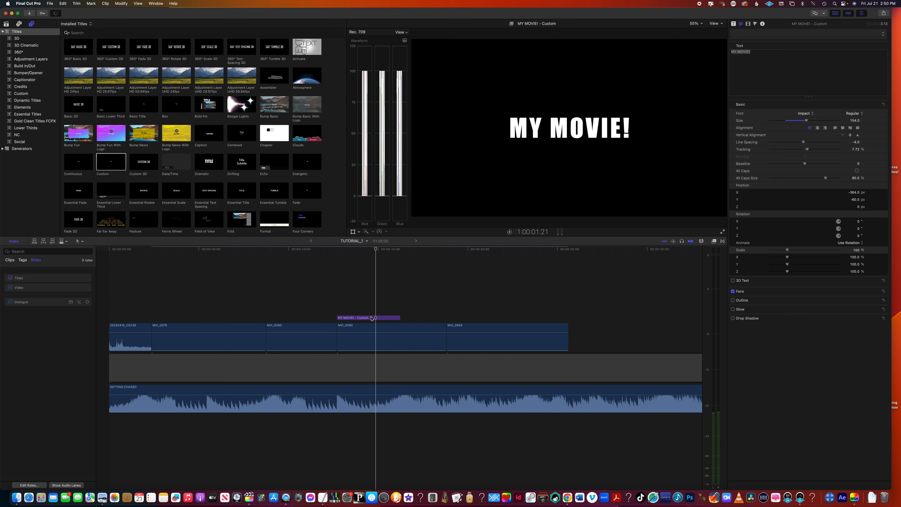
# Step: Apply the Cross Dissolve transition from Dissolves to both ends of the MY MOVIE! title and play it back
pyautogui.click(372, 318)
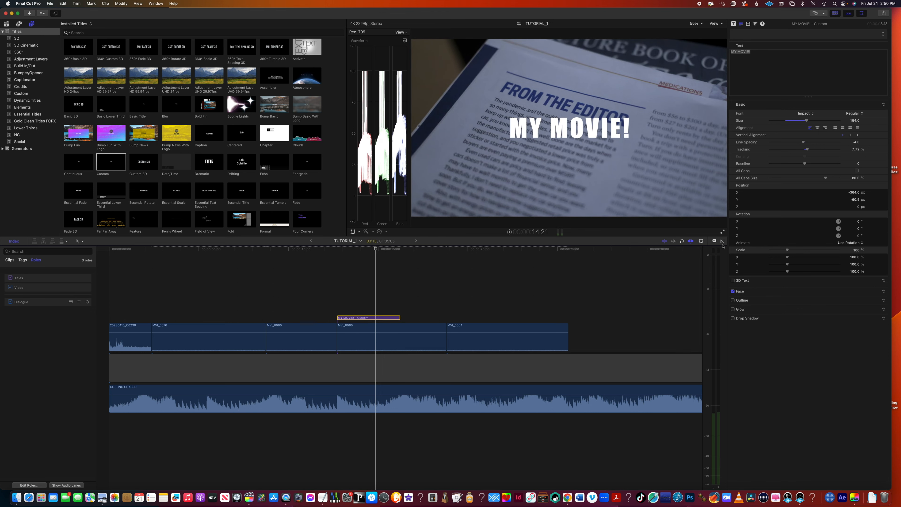
pyautogui.click(722, 242)
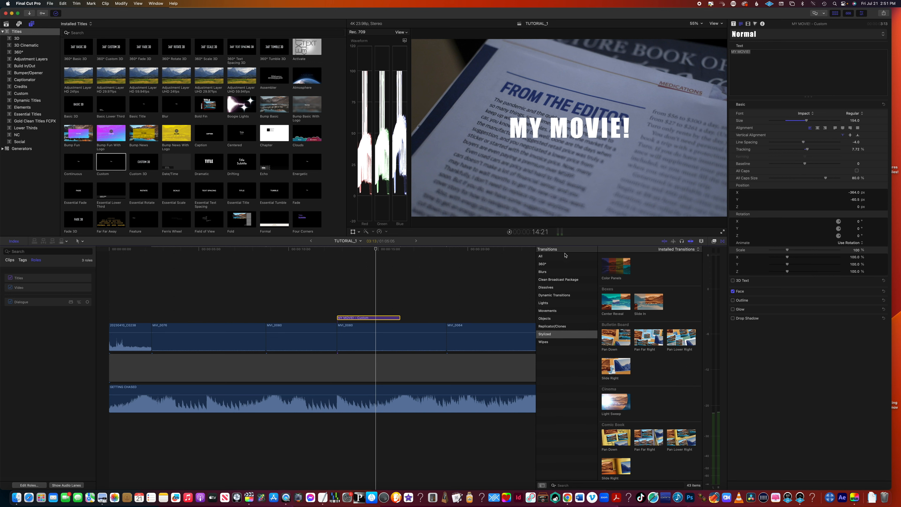
pyautogui.click(560, 288)
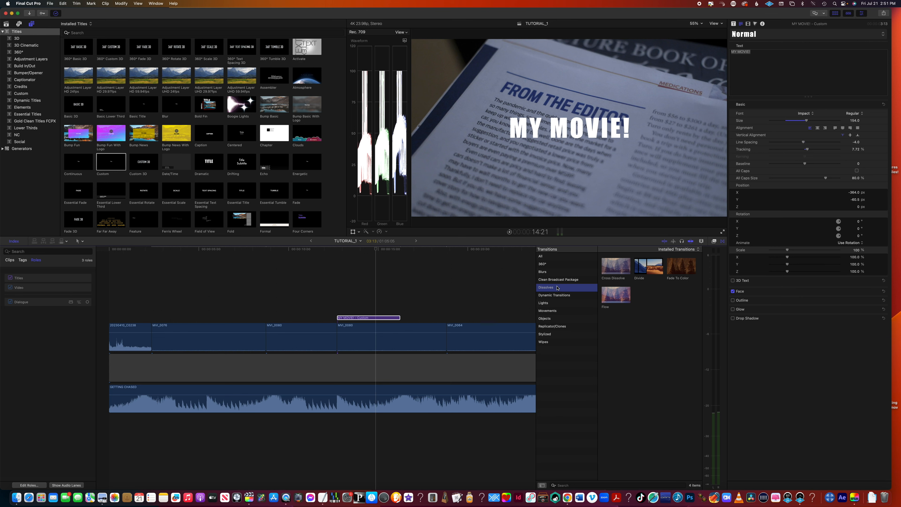
pyautogui.click(616, 270)
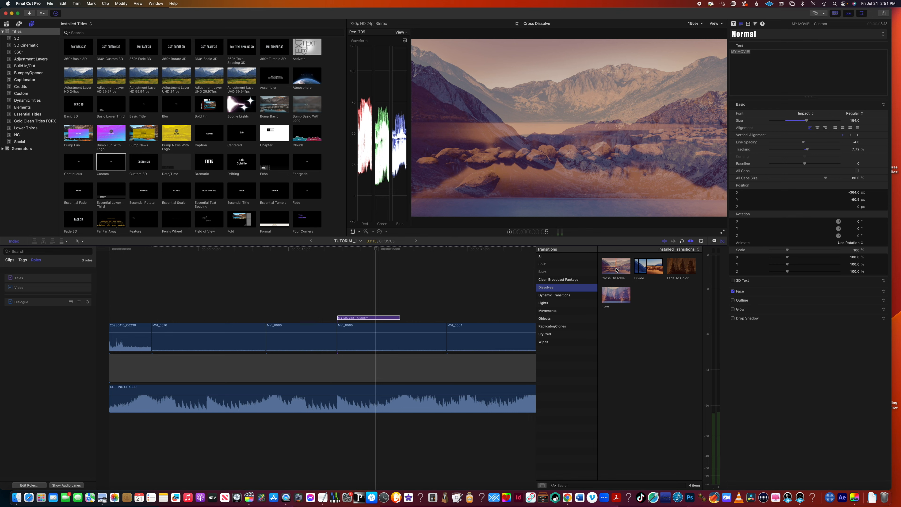
pyautogui.doubleClick(616, 270)
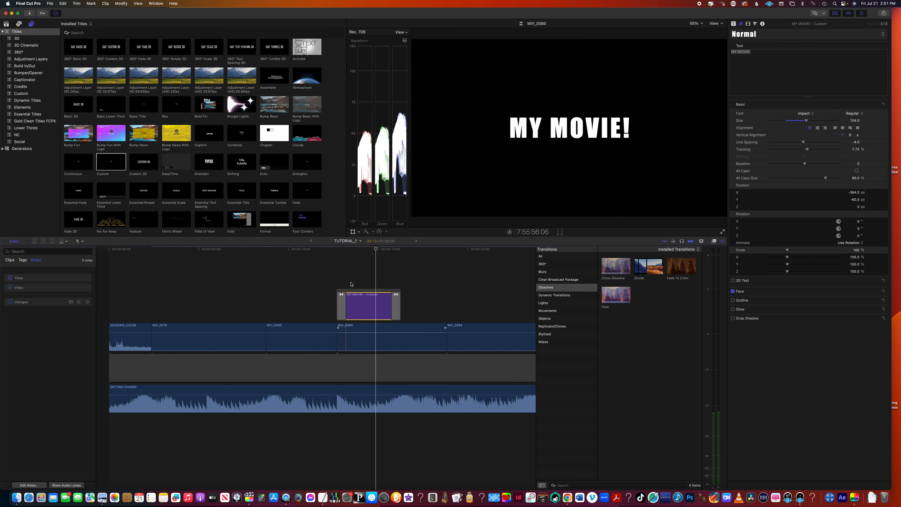
pyautogui.press('space')
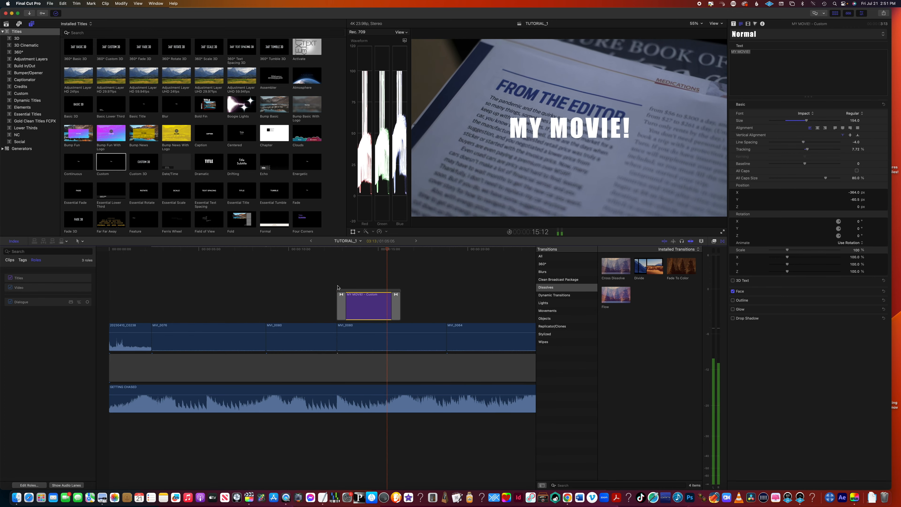
pyautogui.press('space')
# Step: Lengthen the cross dissolve at the title's start to 1:02 and play back the slower fade-in
pyautogui.click(358, 287)
pyautogui.click(358, 290)
pyautogui.press('super+equal')
pyautogui.press('super+equal')
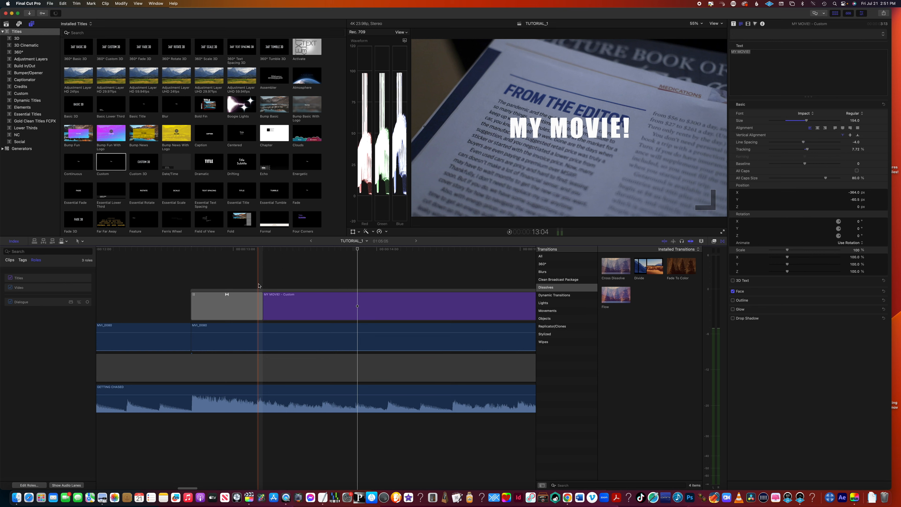
pyautogui.press('super+equal')
pyautogui.hscroll(-5, 263, 283)
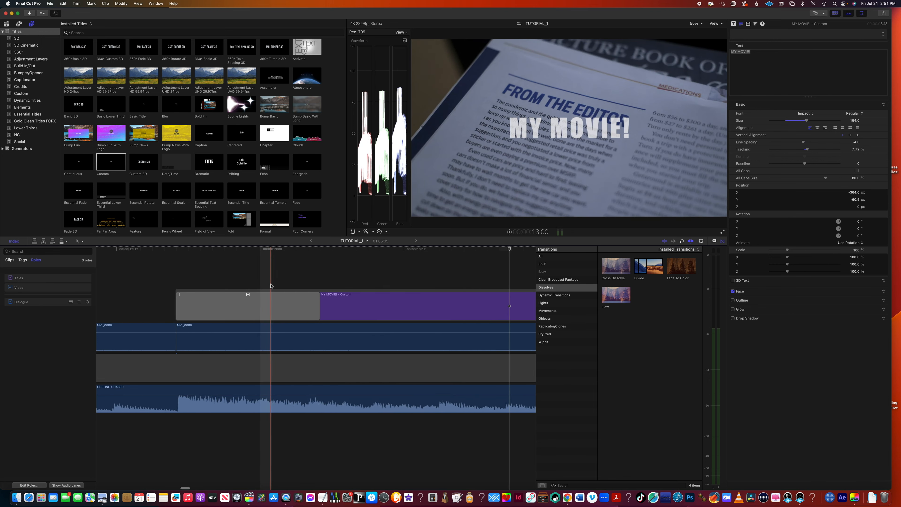
pyautogui.click(316, 308)
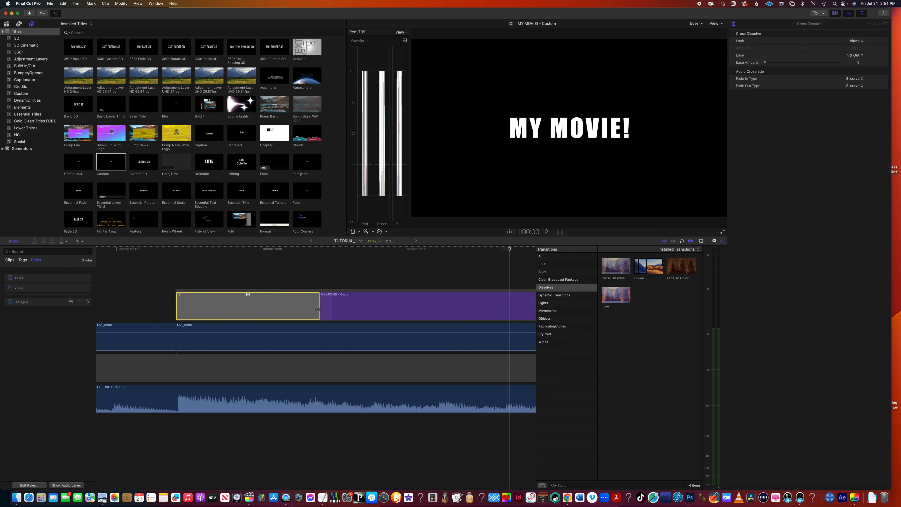
pyautogui.moveTo(318, 308); pyautogui.dragTo(482, 324)
pyautogui.press('super+minus')
pyautogui.press('super+minus')
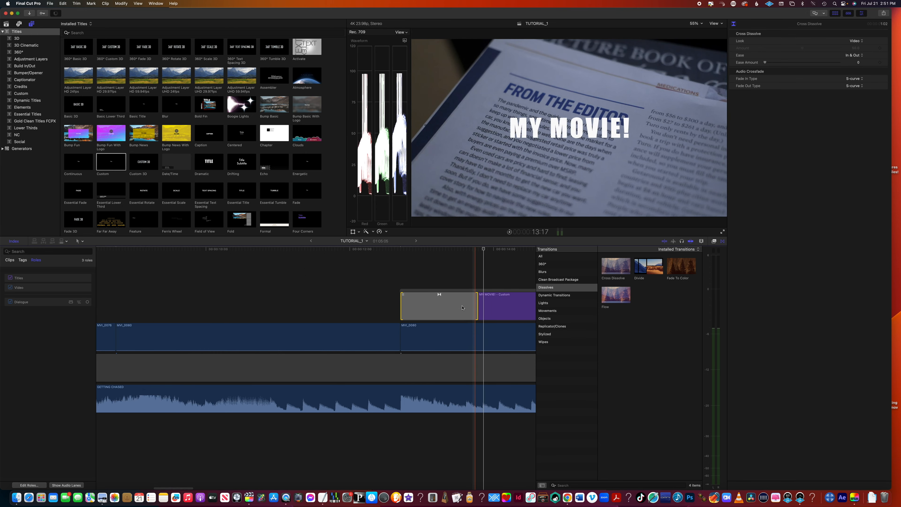
pyautogui.hscroll(3, 462, 308)
pyautogui.press('/')
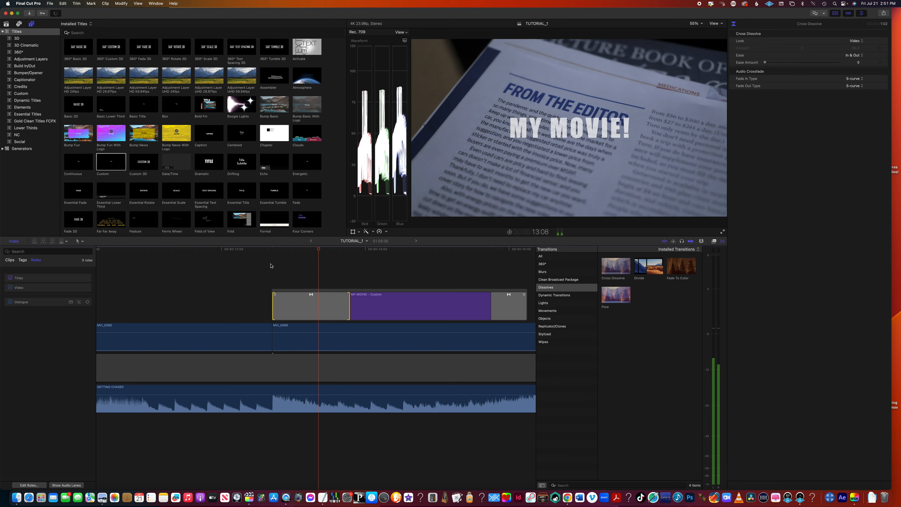
# Step: Try a very short cross dissolve at the title's end, and extend it to 1:12 for a slow fade-out
pyautogui.hscroll(3, 419, 280)
pyautogui.moveTo(427, 304); pyautogui.dragTo(455, 306)
pyautogui.press('space')
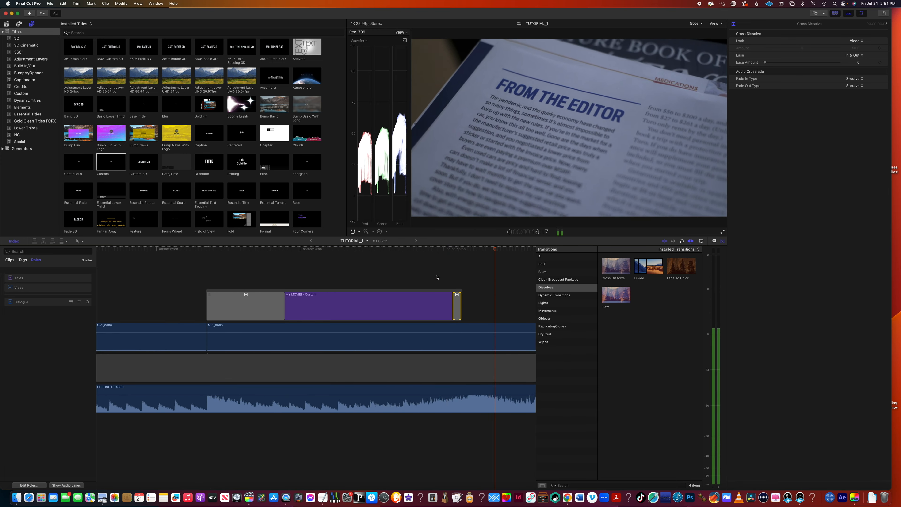
pyautogui.moveTo(454, 305); pyautogui.dragTo(354, 306)
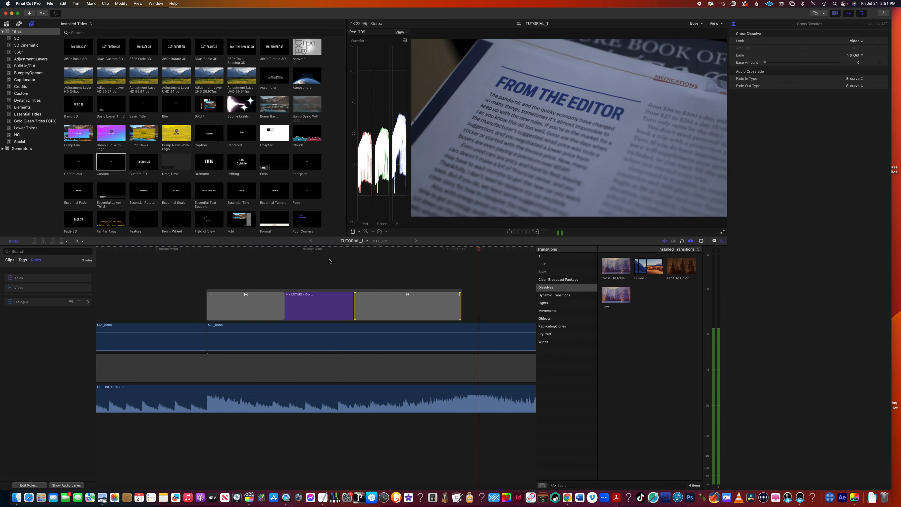
# Step: Stop playback, delete the MY MOVIE! title together with its cross dissolves, and close the transitions browser
pyautogui.press('space')
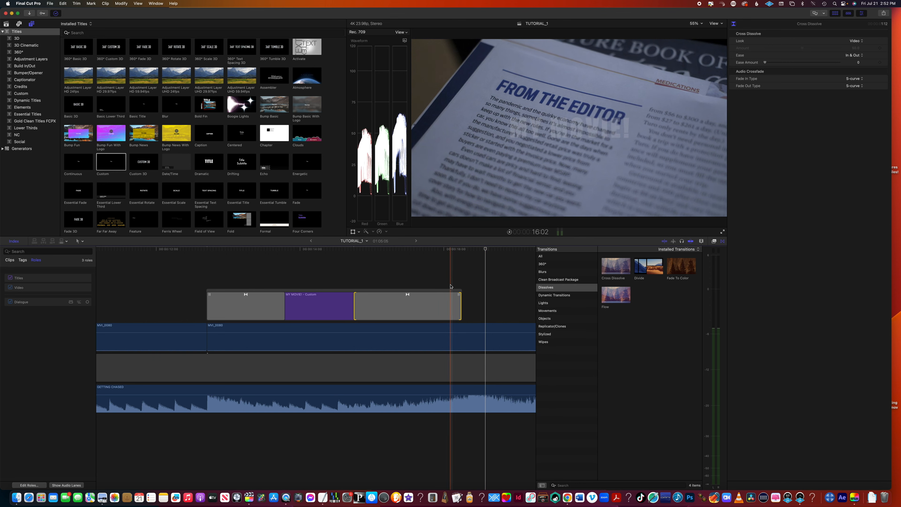
pyautogui.moveTo(472, 248); pyautogui.dragTo(265, 301)
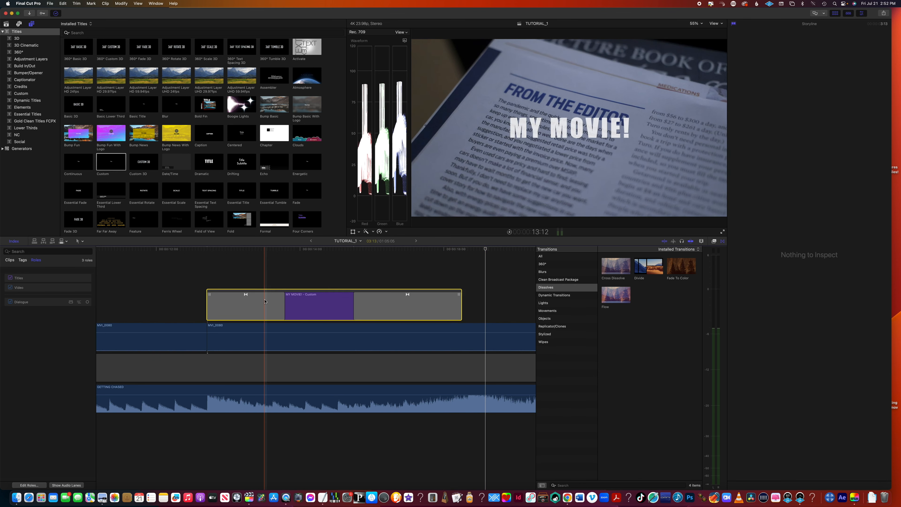
pyautogui.press('Delete')
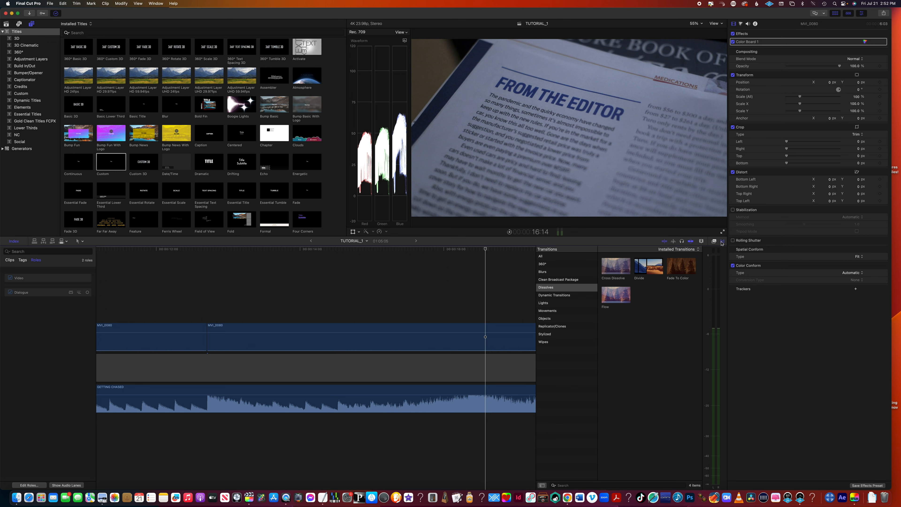
pyautogui.click(723, 241)
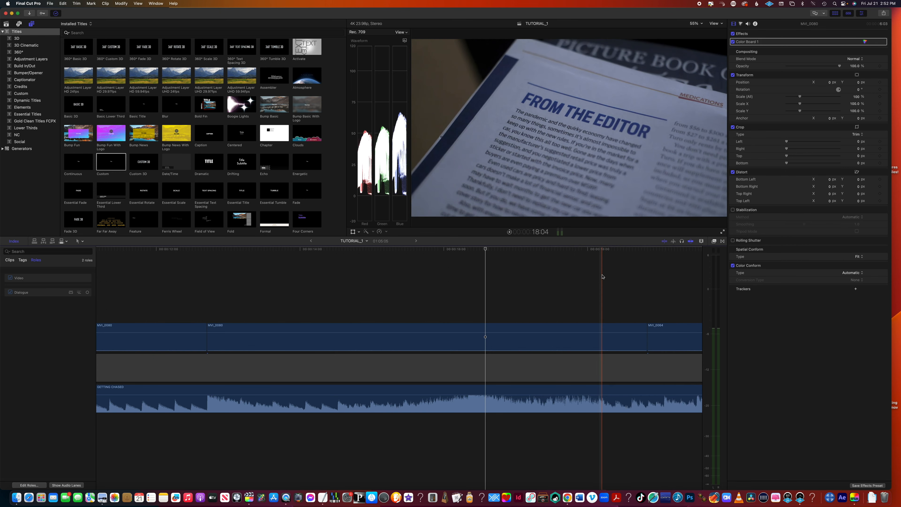
# Step: Switch the browser from titles back to the 7-21-23 event's media and look through its clips
pyautogui.click(560, 301)
pyautogui.hotkey('shift', 'z')
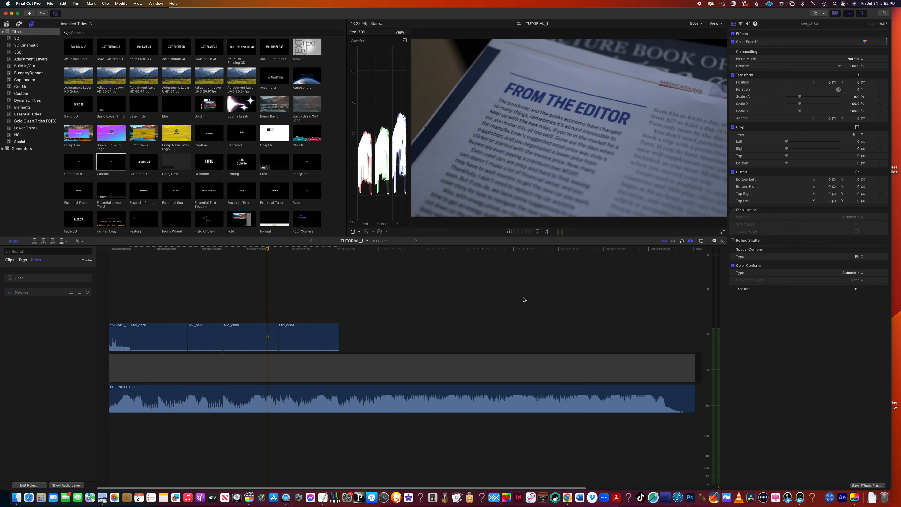
pyautogui.click(174, 295)
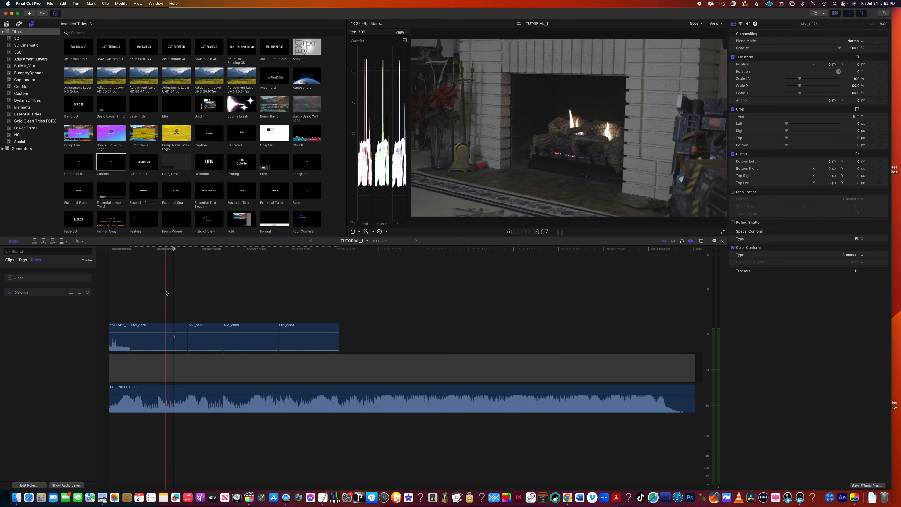
pyautogui.click(166, 292)
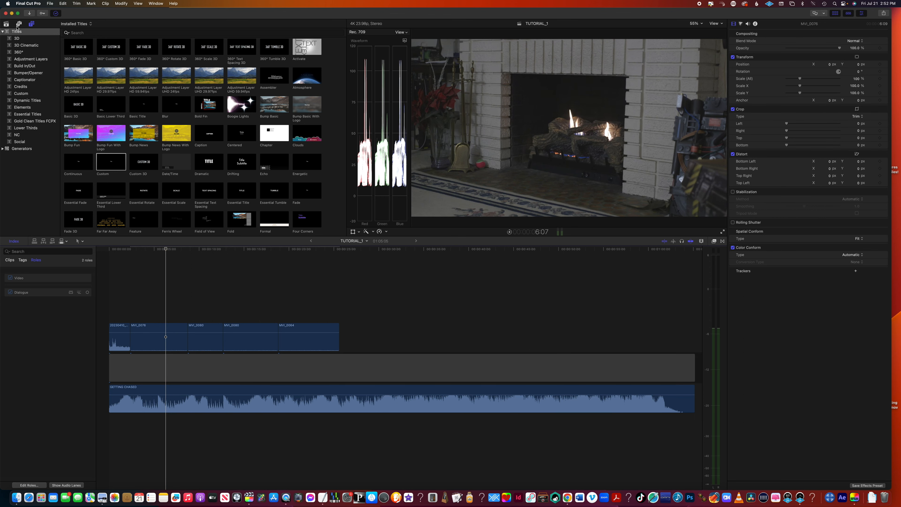
pyautogui.click(6, 23)
pyautogui.scroll(-5, 211, 189)
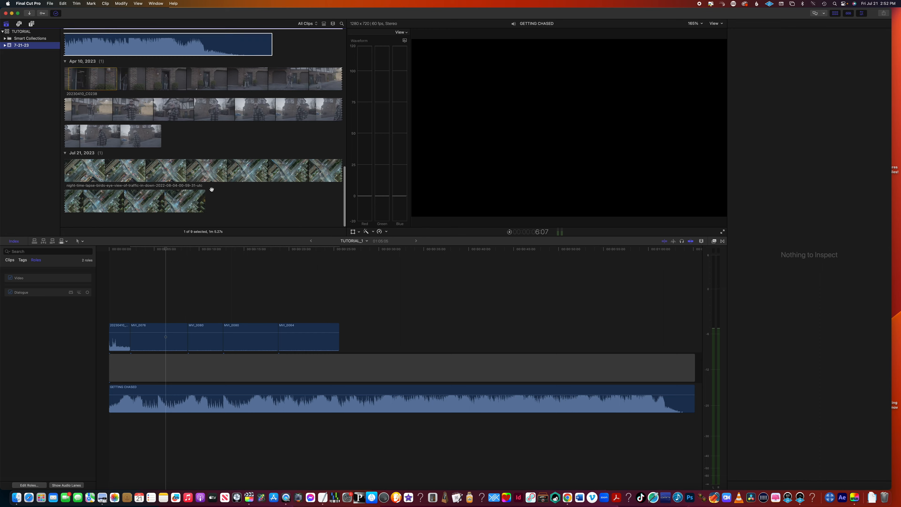
pyautogui.scroll(3, 212, 189)
pyautogui.scroll(-3, 212, 189)
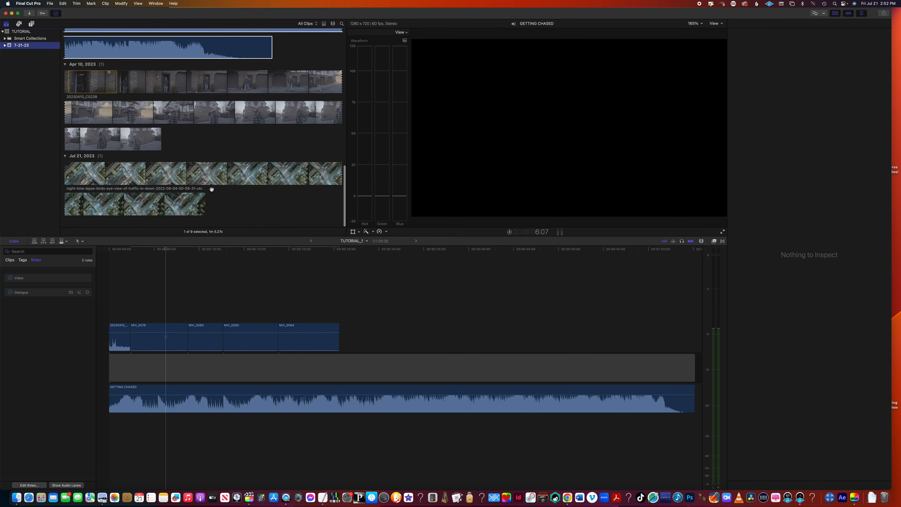
# Step: Assign the Music audio role to the GETTING CHASED clip in the timeline
pyautogui.click(245, 414)
pyautogui.click(239, 404)
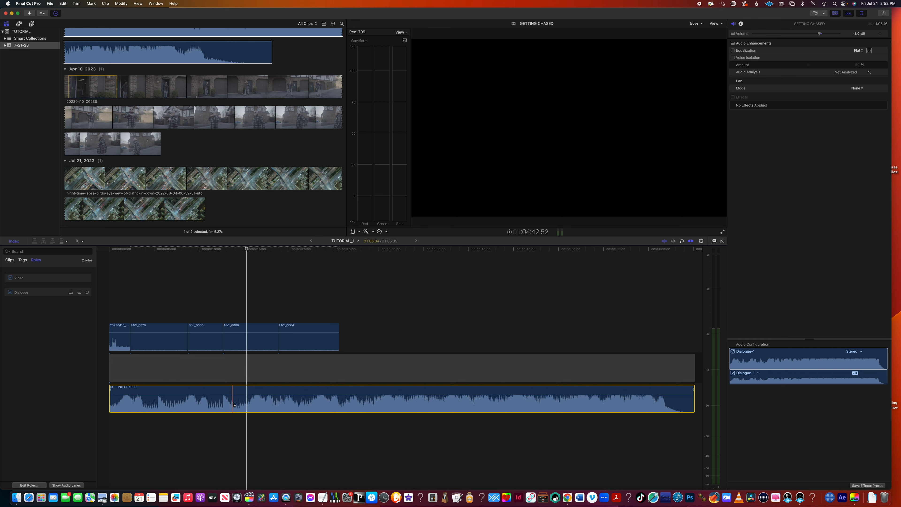
pyautogui.rightClick(233, 404)
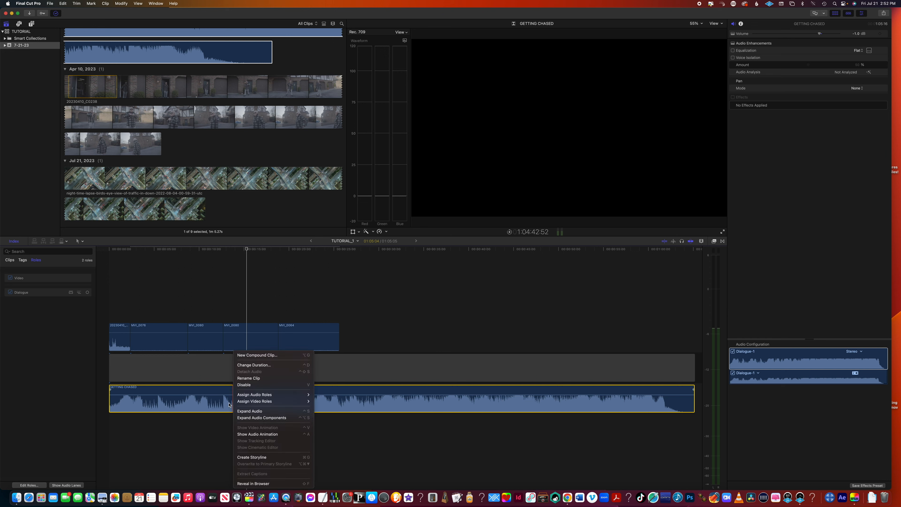
pyautogui.moveTo(250, 398)
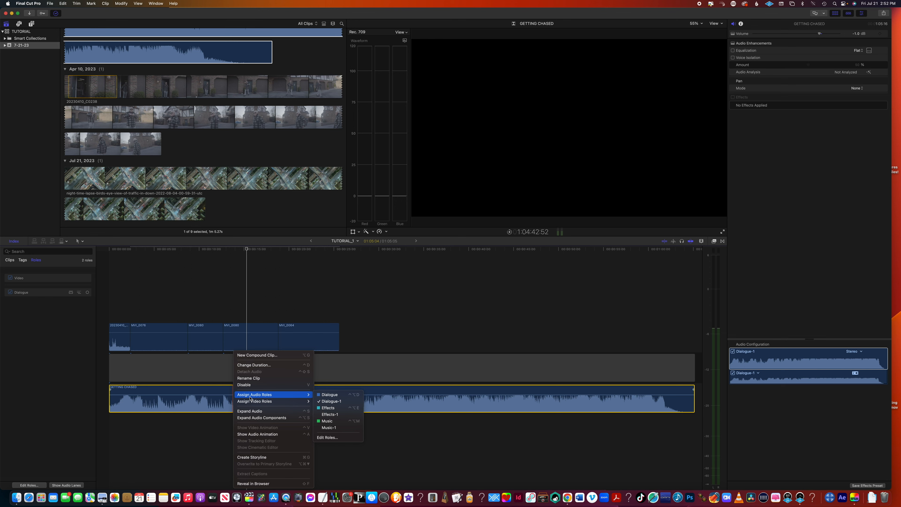
pyautogui.click(329, 421)
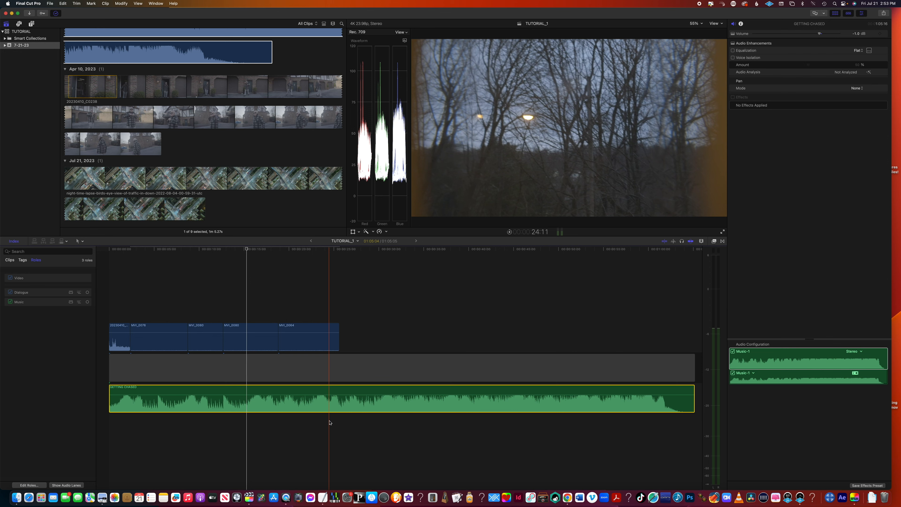
# Step: Add the Aug 5, 2021 sound effect between the gap and the music, ending where the last video clip starts
pyautogui.press('super+minus')
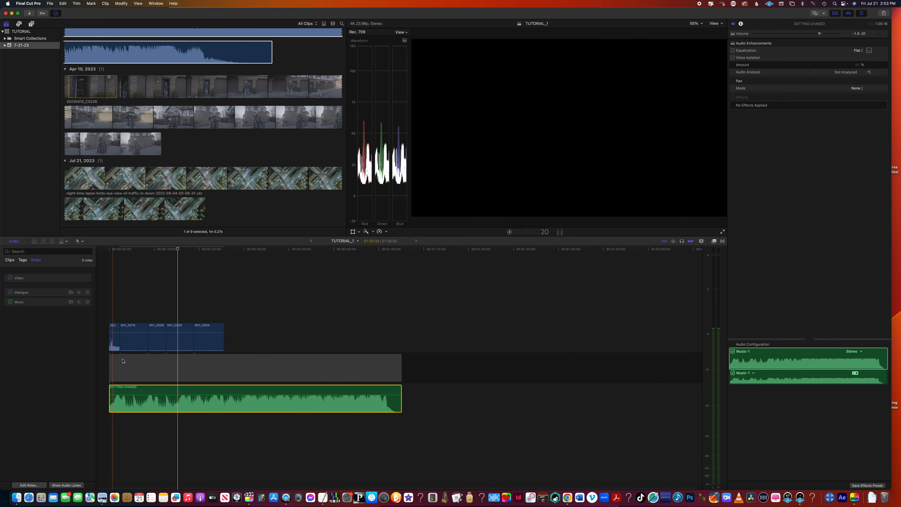
pyautogui.scroll(-1, 271, 195)
pyautogui.scroll(10, 241, 192)
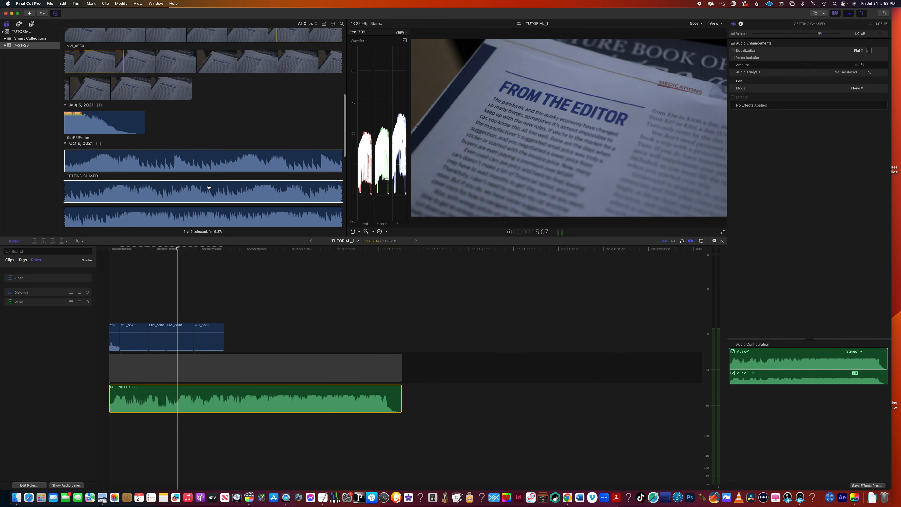
pyautogui.moveTo(111, 133); pyautogui.dragTo(175, 401)
pyautogui.click(163, 400)
pyautogui.press('super+equal')
pyautogui.press('super+equal')
pyautogui.press('super+equal')
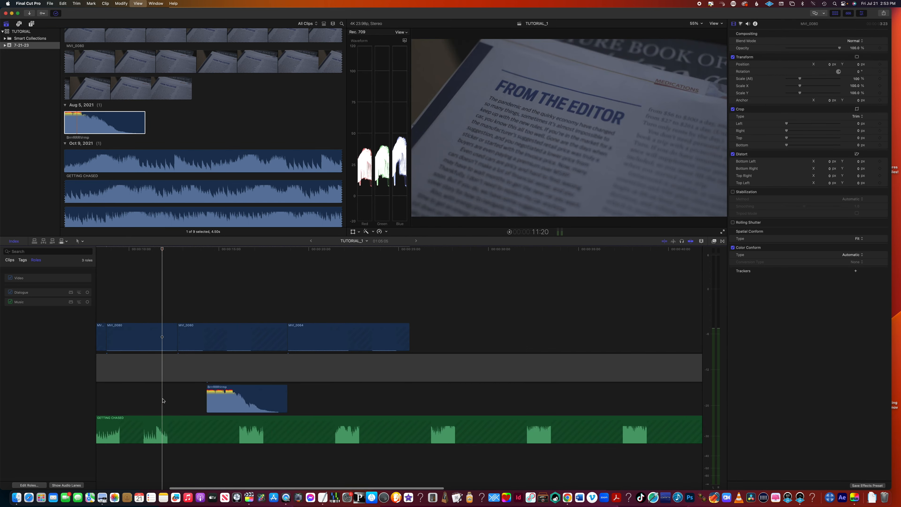
pyautogui.hscroll(-3, 199, 401)
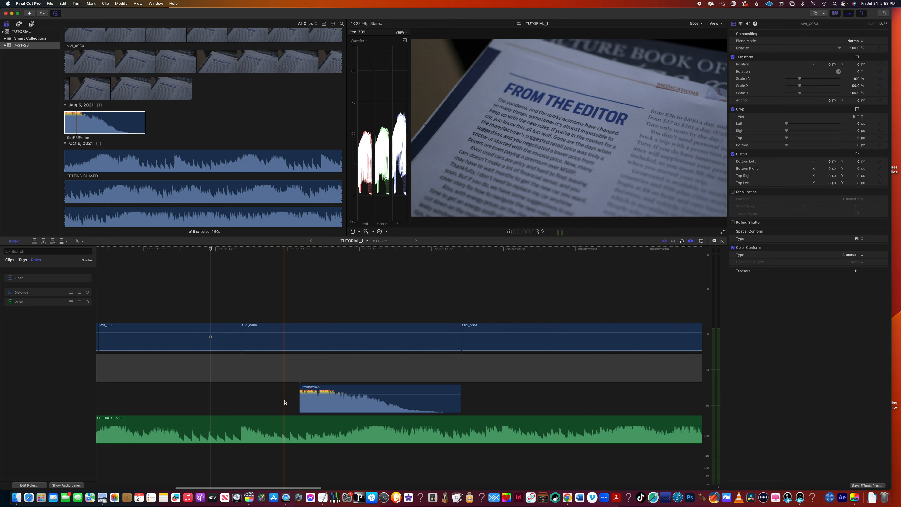
# Step: Assign the Effects audio role to the sound effect clip above the music
pyautogui.click(284, 402)
pyautogui.click(338, 409)
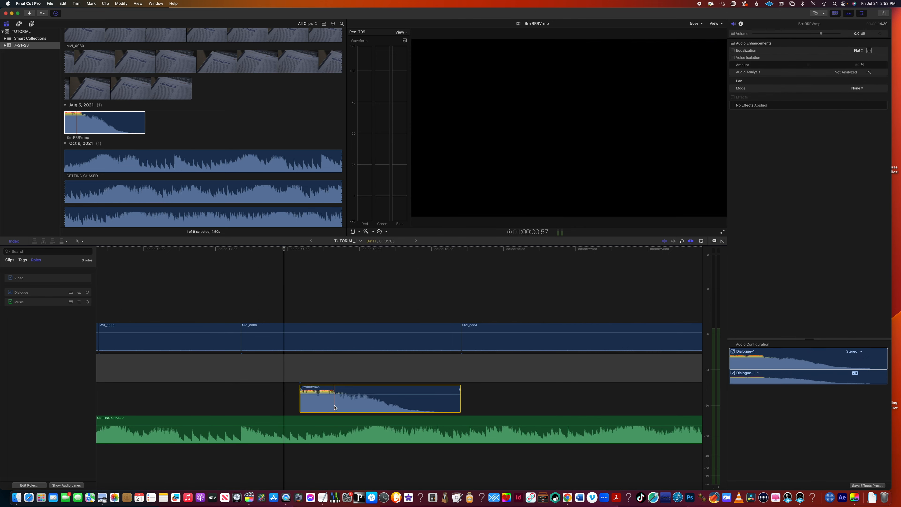
pyautogui.rightClick(335, 407)
pyautogui.moveTo(369, 395)
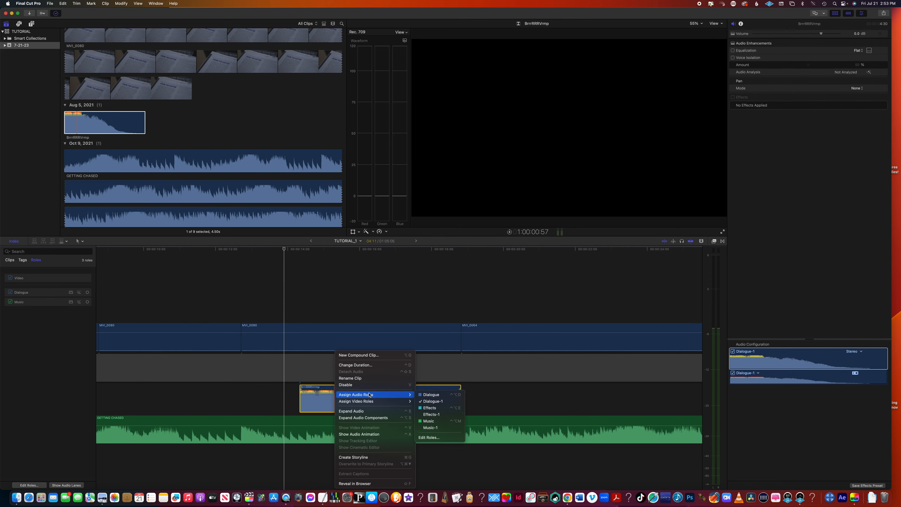
pyautogui.click(435, 408)
pyautogui.click(475, 405)
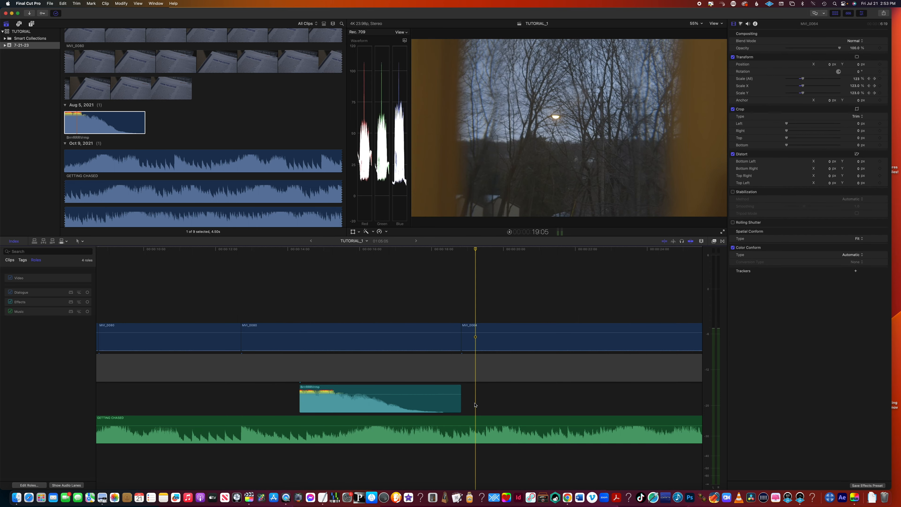
# Step: Trim the end of the GETTING CHASED music back to the end of the last video clip
pyautogui.hotkey('shift', 'z')
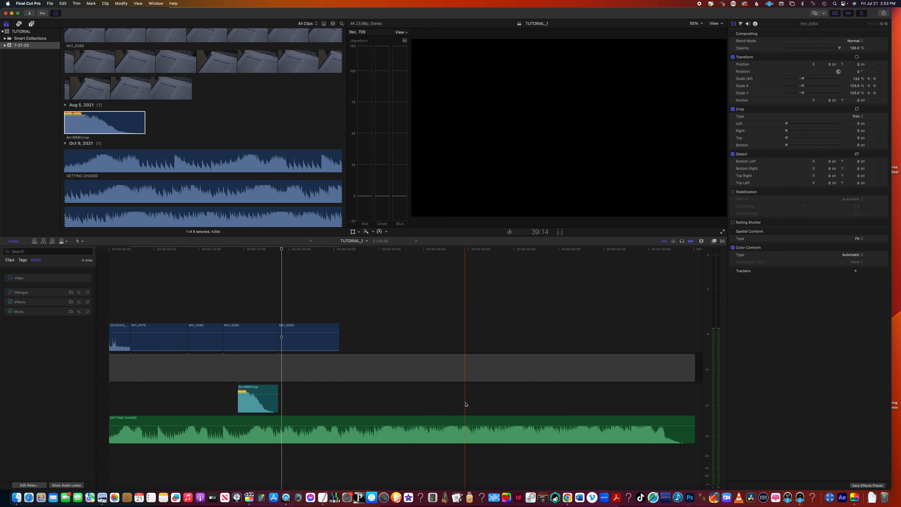
pyautogui.click(110, 304)
pyautogui.moveTo(110, 305); pyautogui.dragTo(373, 353)
pyautogui.click(171, 309)
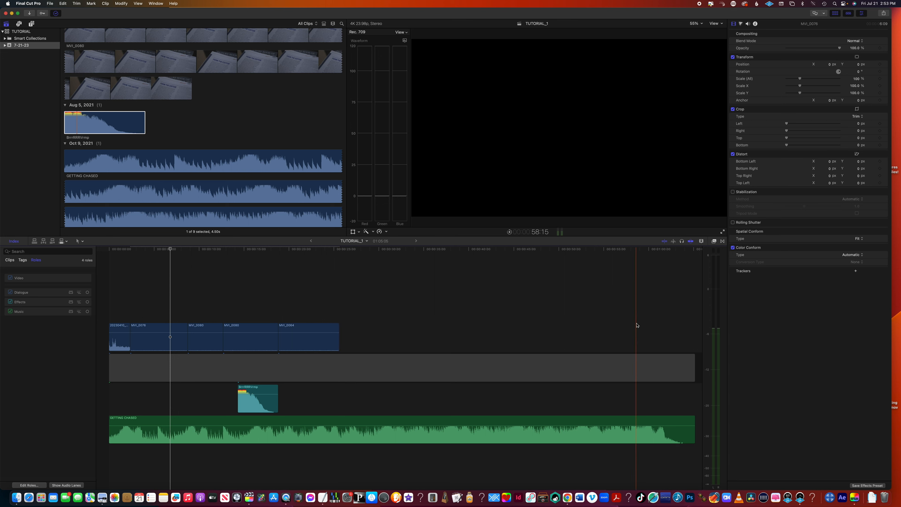
pyautogui.press('space')
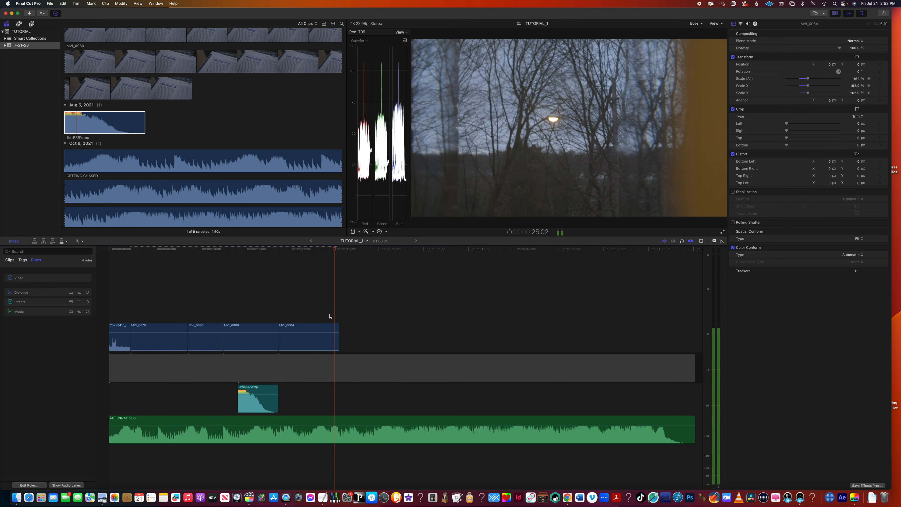
pyautogui.click(342, 368)
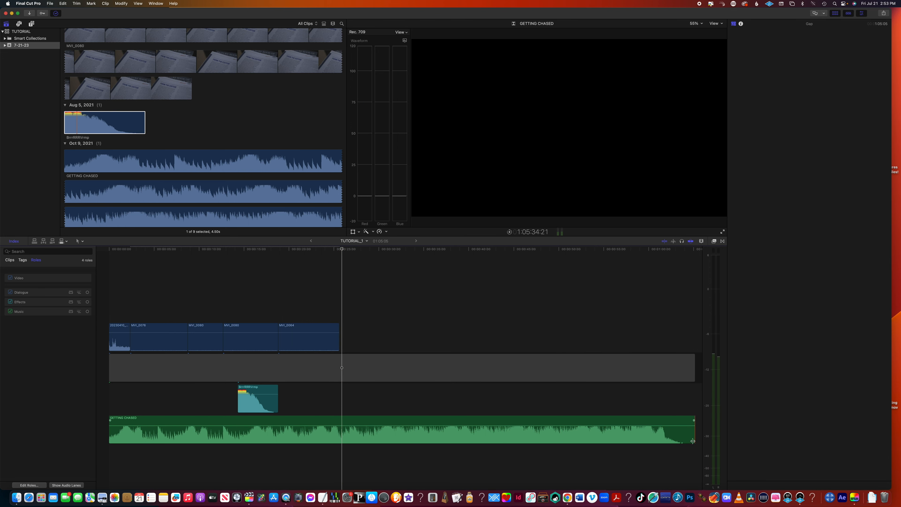
pyautogui.moveTo(692, 438); pyautogui.dragTo(338, 422)
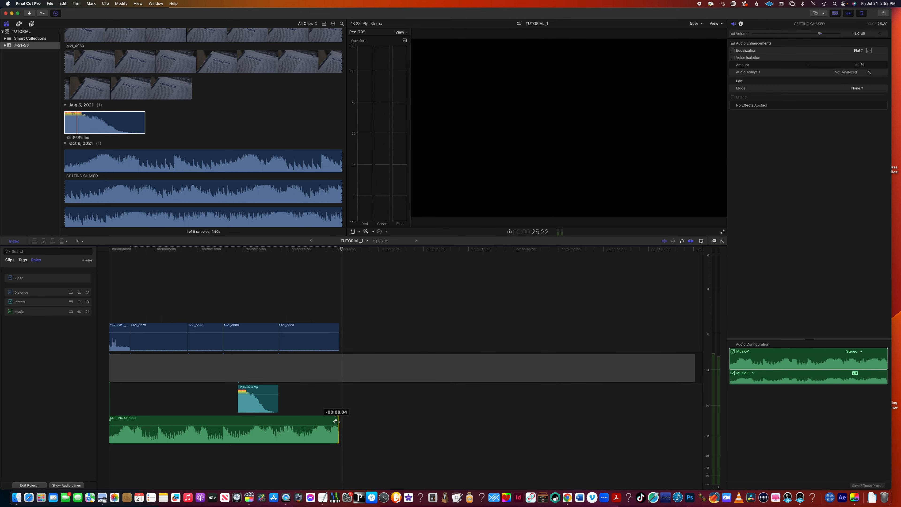
# Step: Remove the long fade-out at the end of the GETTING CHASED music and create a shorter one
pyautogui.scroll(10, 330, 420)
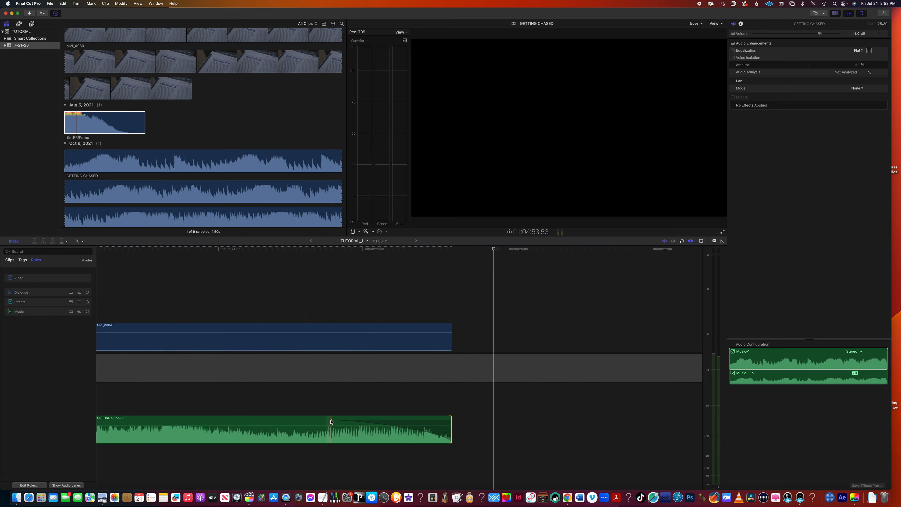
pyautogui.moveTo(331, 421); pyautogui.dragTo(451, 420)
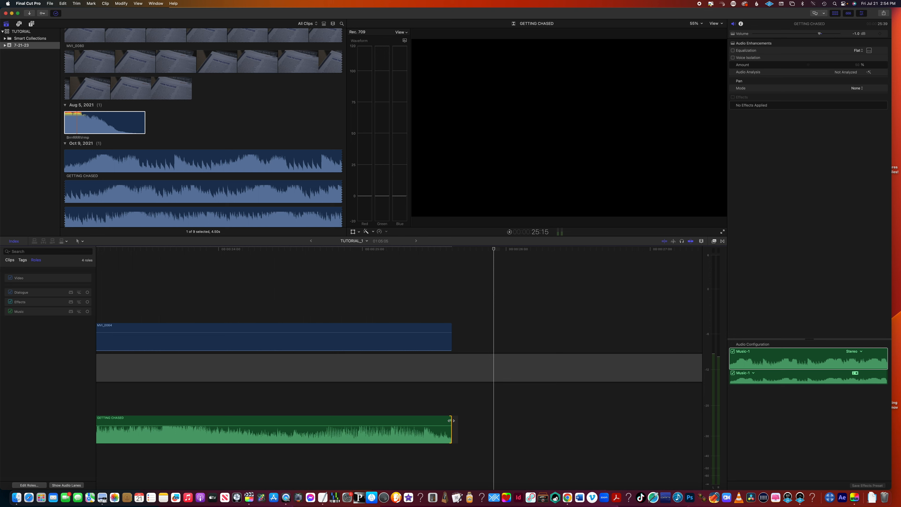
pyautogui.moveTo(450, 420); pyautogui.dragTo(393, 421)
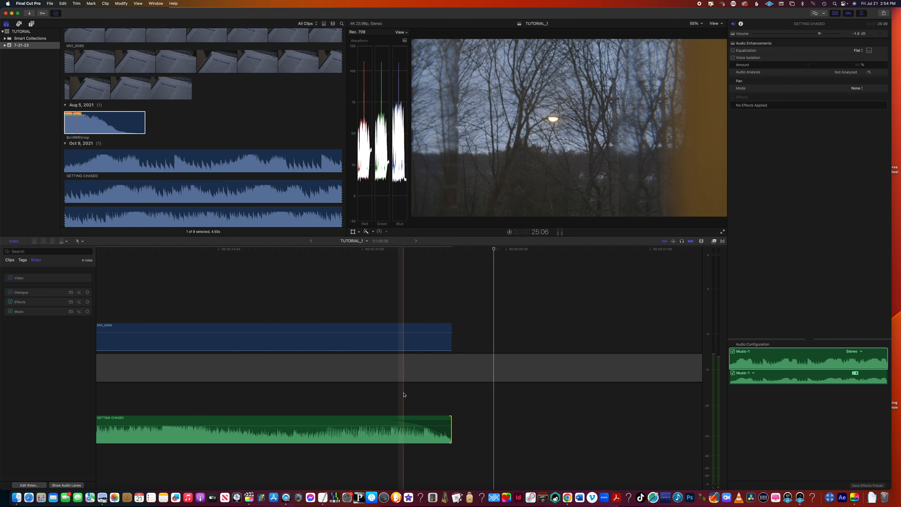
pyautogui.press('super+minus')
pyautogui.press('super+minus')
pyautogui.press('super+minus')
pyautogui.press('super+minus')
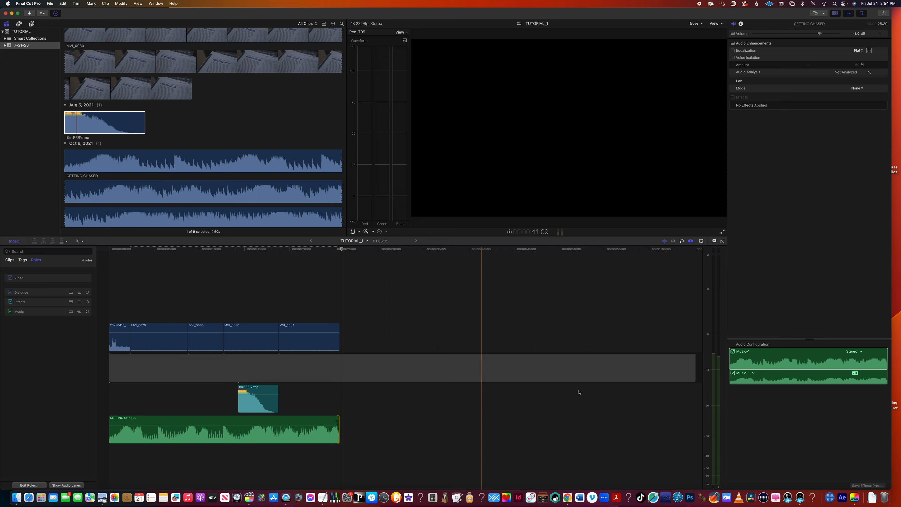
# Step: Trim the end of the gap clip back to the end of the last video clip at 25:15
pyautogui.click(660, 373)
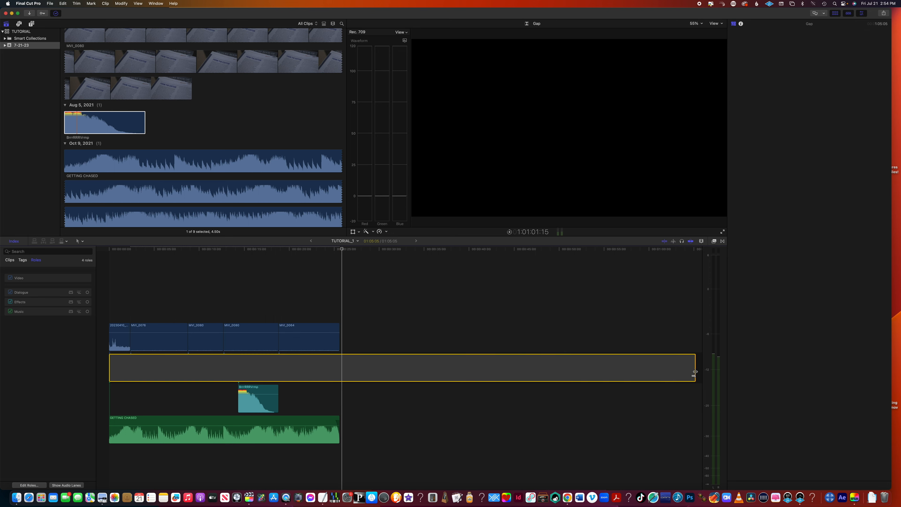
pyautogui.moveTo(695, 372); pyautogui.dragTo(339, 376)
pyautogui.click(339, 320)
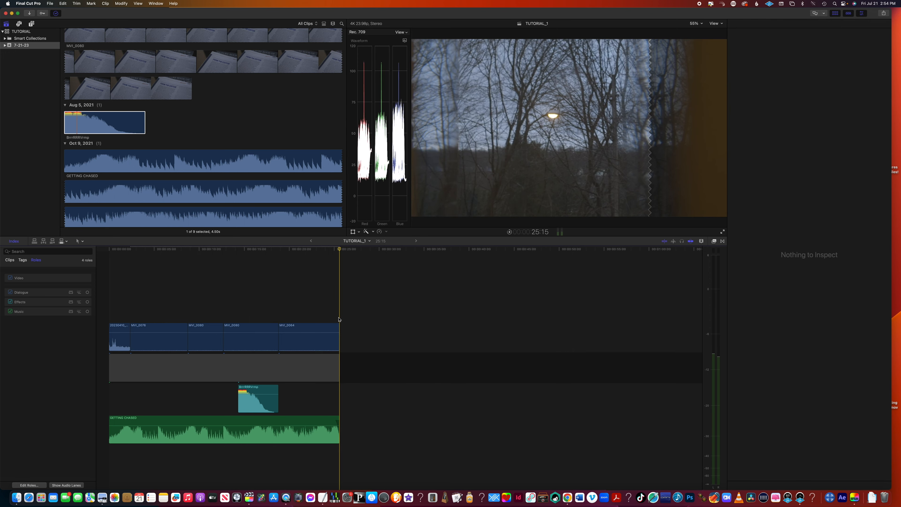
# Step: Extend the gap clip slightly past the last video clip, play it back, and extend it further to a 27:13 project duration
pyautogui.moveTo(340, 370); pyautogui.dragTo(343, 370)
pyautogui.press('space')
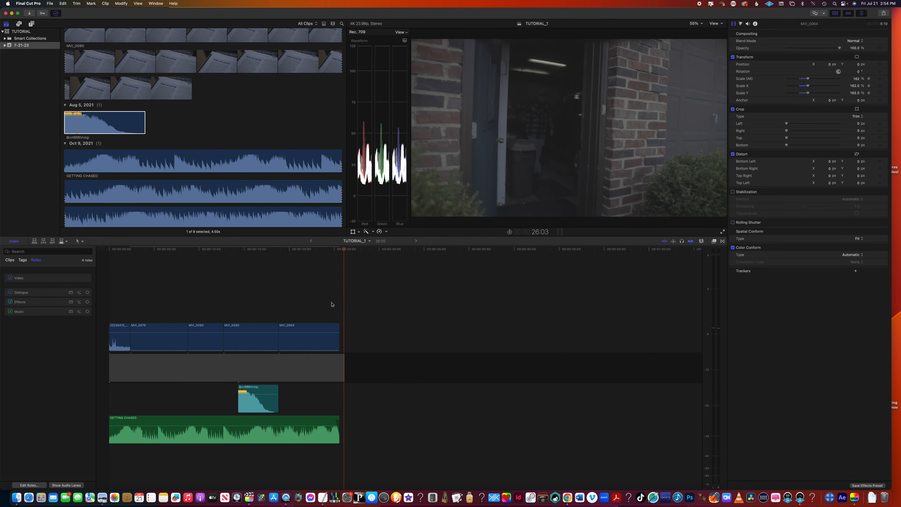
pyautogui.moveTo(345, 371); pyautogui.dragTo(356, 370)
pyautogui.click(362, 325)
# Step: Play the timeline from its start, extend the gap clip's beginning ahead of the first video clip, and play it again
pyautogui.press('Home')
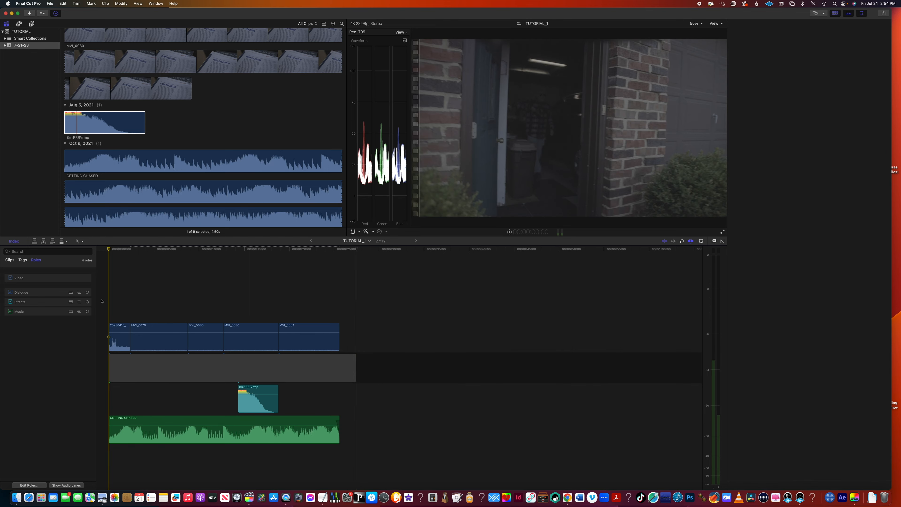
pyautogui.press('space')
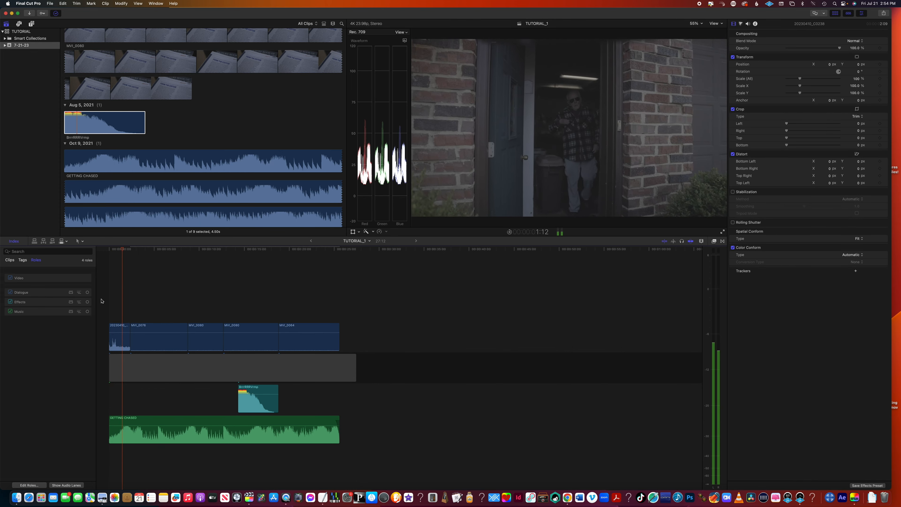
pyautogui.moveTo(109, 366); pyautogui.dragTo(108, 366)
pyautogui.press('space')
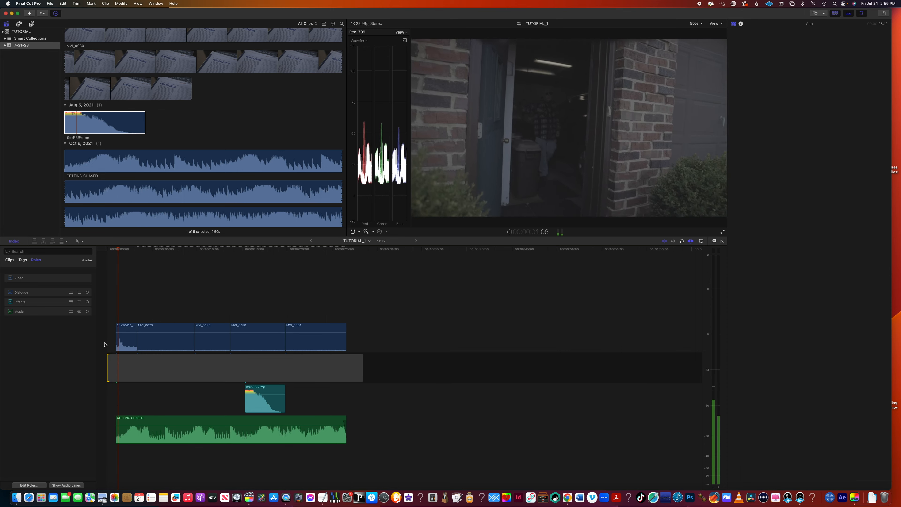
# Step: Start a file export of the TUTORIAL_1 project using the Export File share destination
pyautogui.click(205, 298)
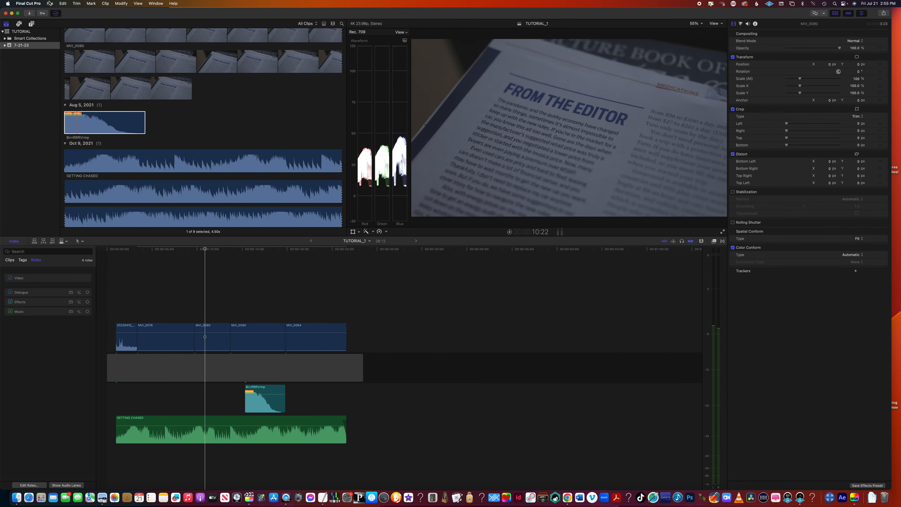
pyautogui.click(50, 3)
pyautogui.moveTo(71, 80)
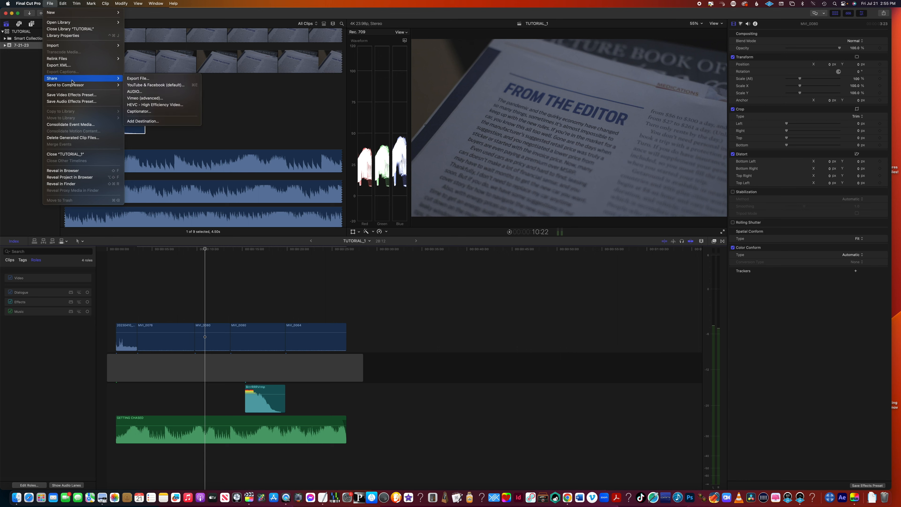
pyautogui.moveTo(59, 2)
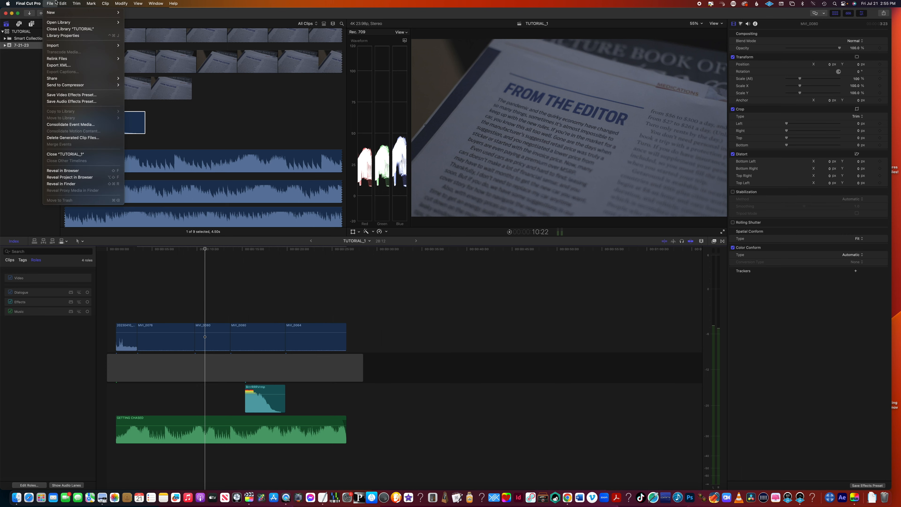
pyautogui.moveTo(117, 78)
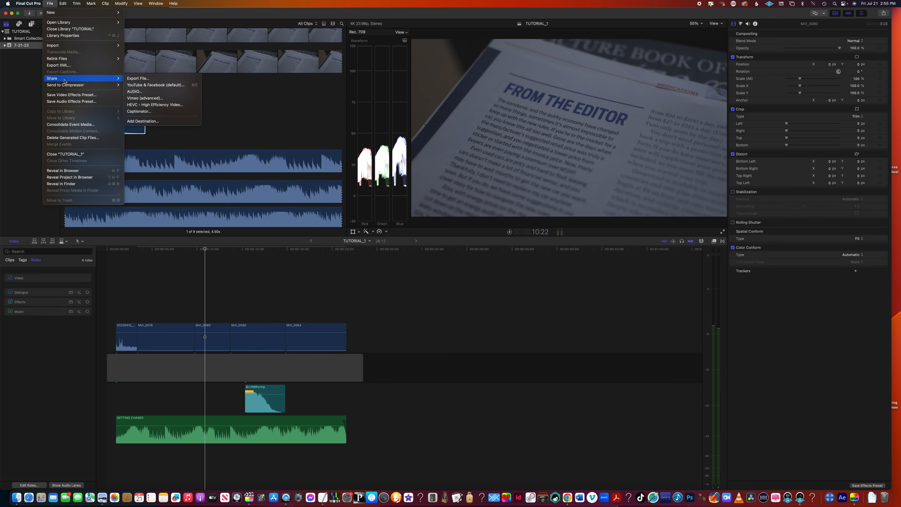
pyautogui.click(138, 78)
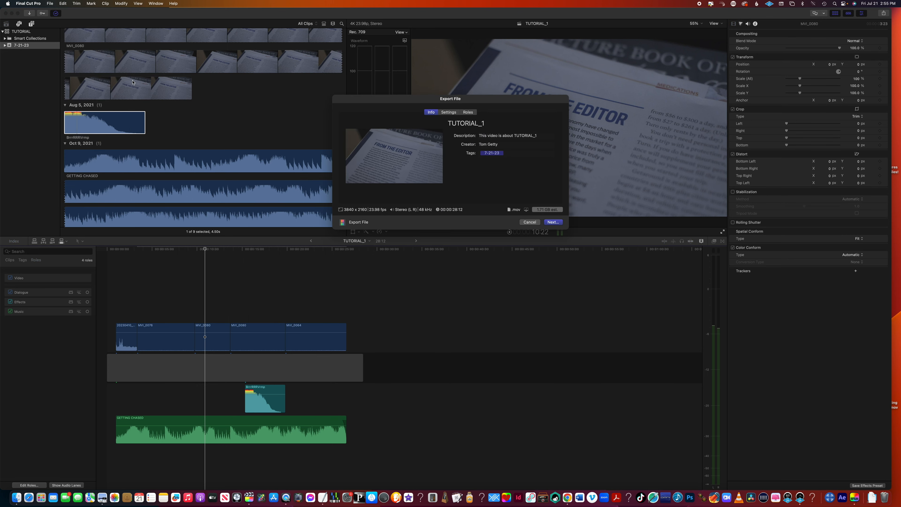
# Step: Review the export's title information, its format and video codec settings, and its role assignments
pyautogui.click(507, 123)
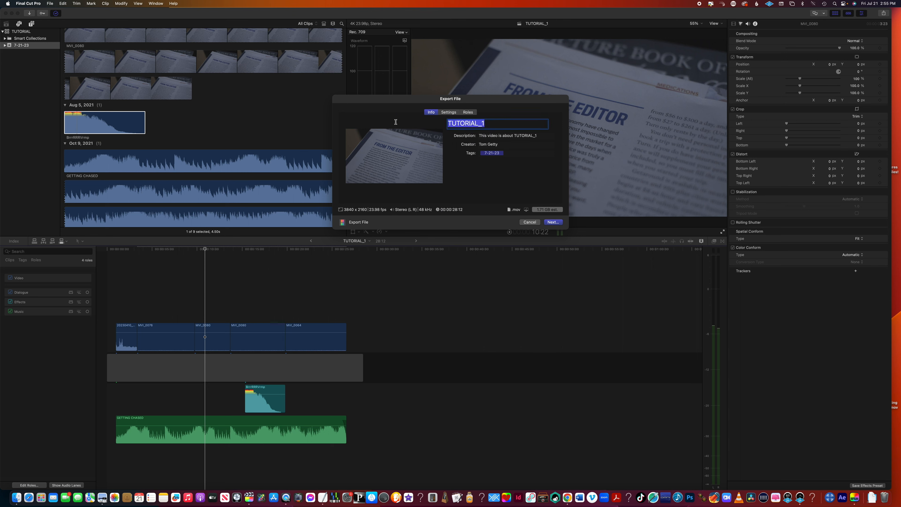
pyautogui.click(449, 112)
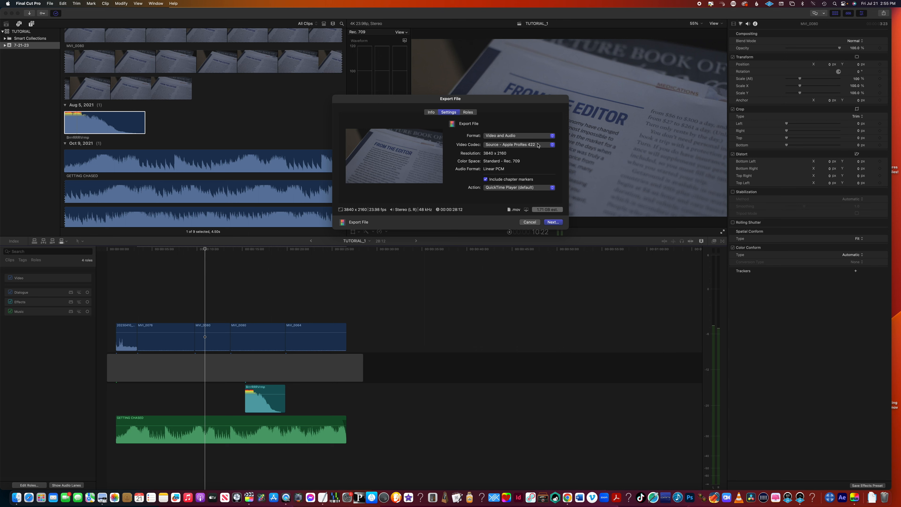
pyautogui.click(468, 112)
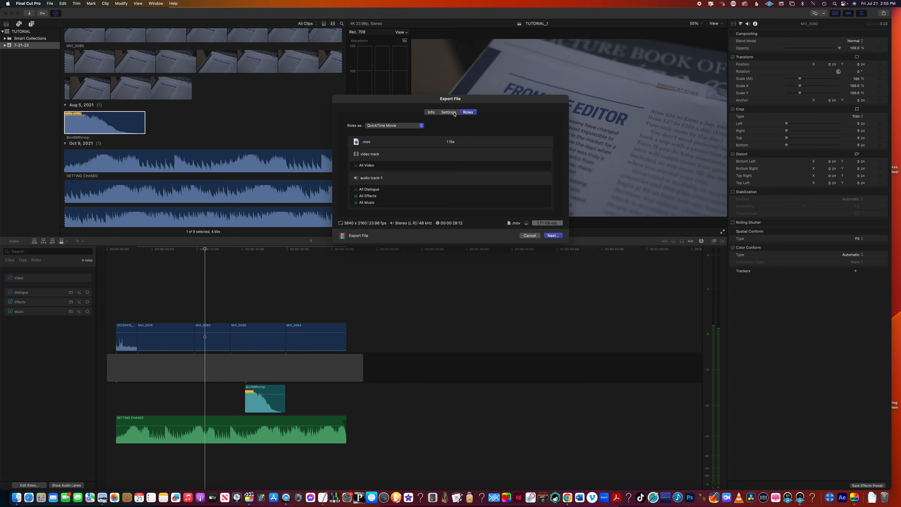
pyautogui.click(449, 112)
pyautogui.click(431, 112)
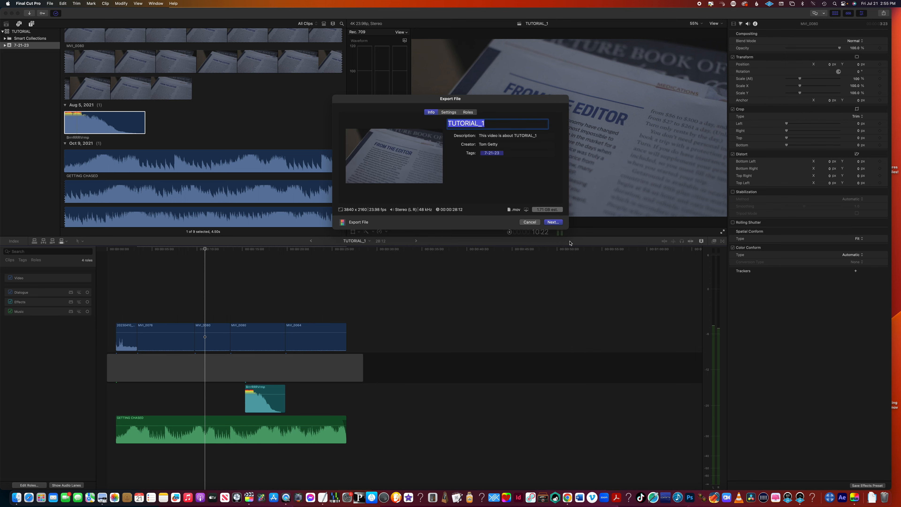
# Step: Save the export as TUTORIAL_1 in the Files_ folder inside FINAL CUT PRO FOR ABSOLUTE BEGINNERS
pyautogui.click(559, 223)
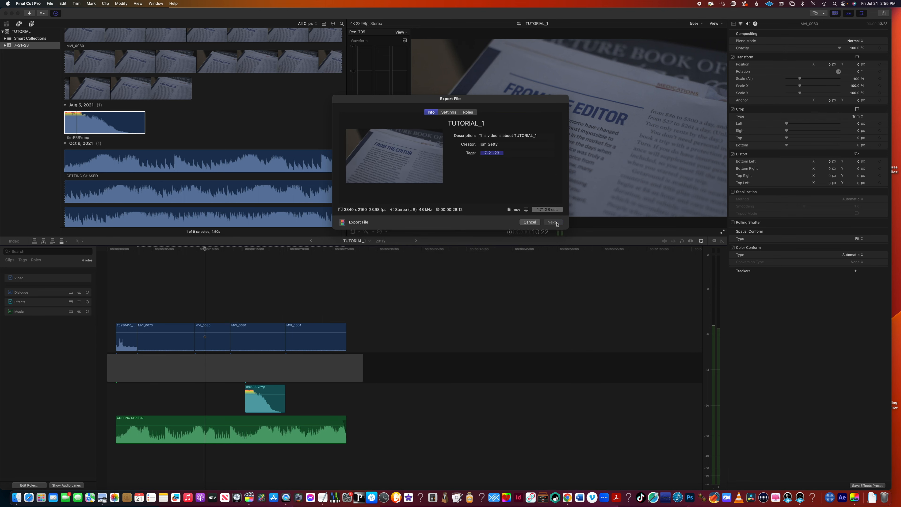
pyautogui.click(482, 122)
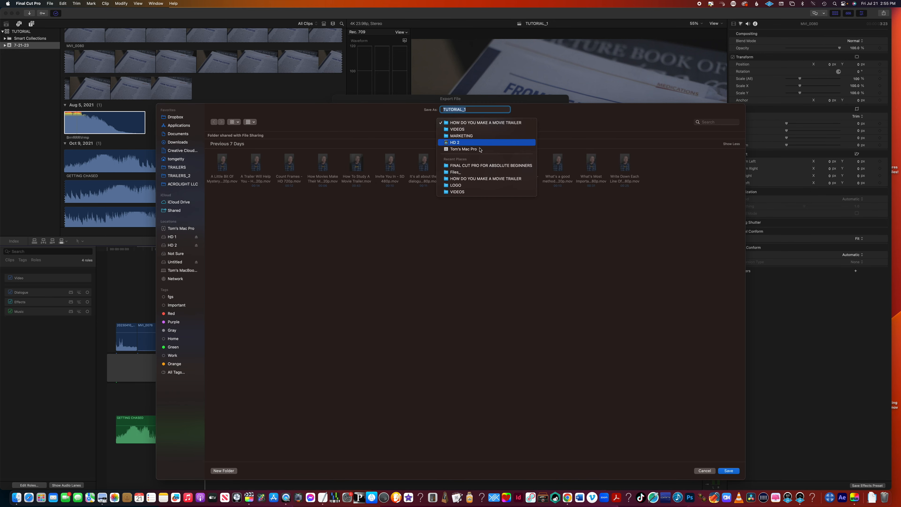
pyautogui.click(484, 166)
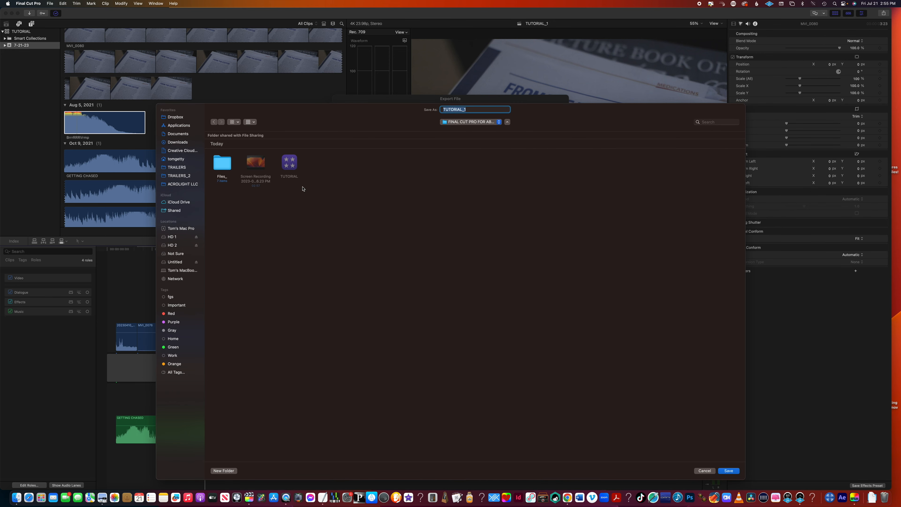
pyautogui.doubleClick(223, 164)
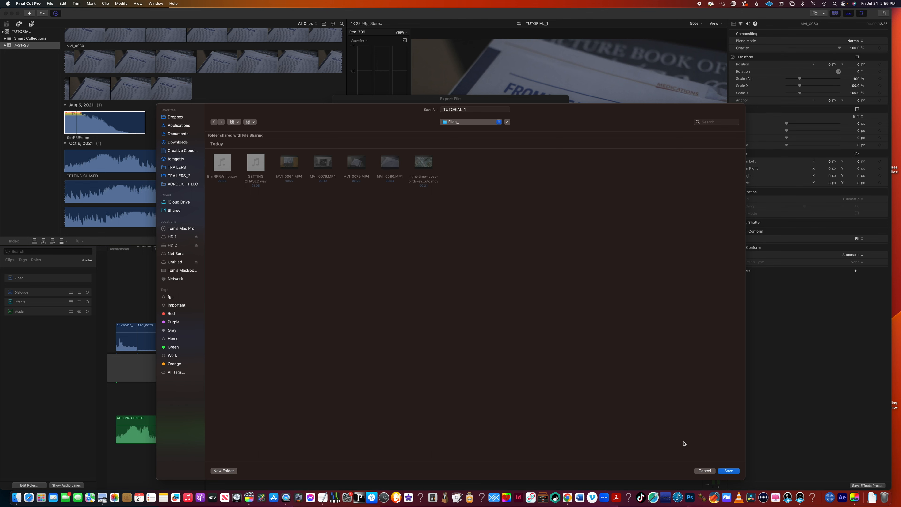
pyautogui.click(729, 470)
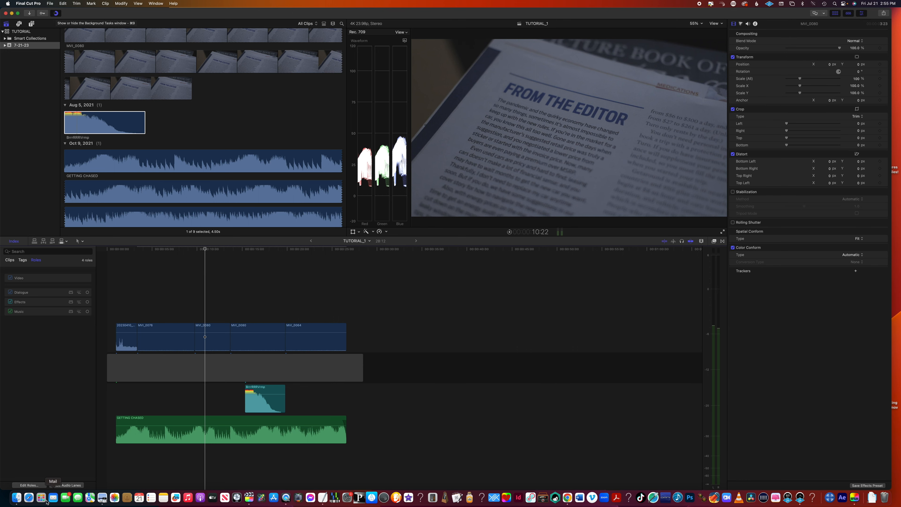
# Step: Switch to Finder to check the Files_ folder, and skim through the exported TUTORIAL_1 movie in QuickTime Player before quitting the player
pyautogui.click(16, 498)
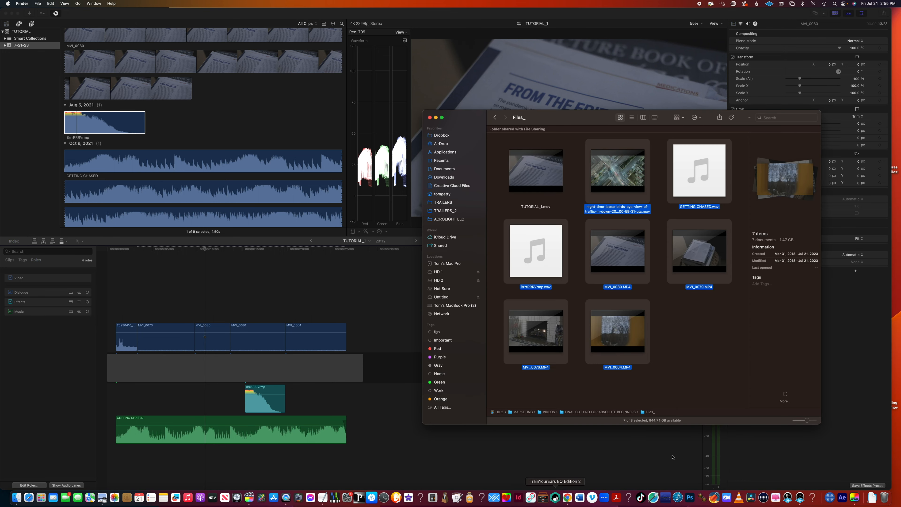
pyautogui.click(572, 209)
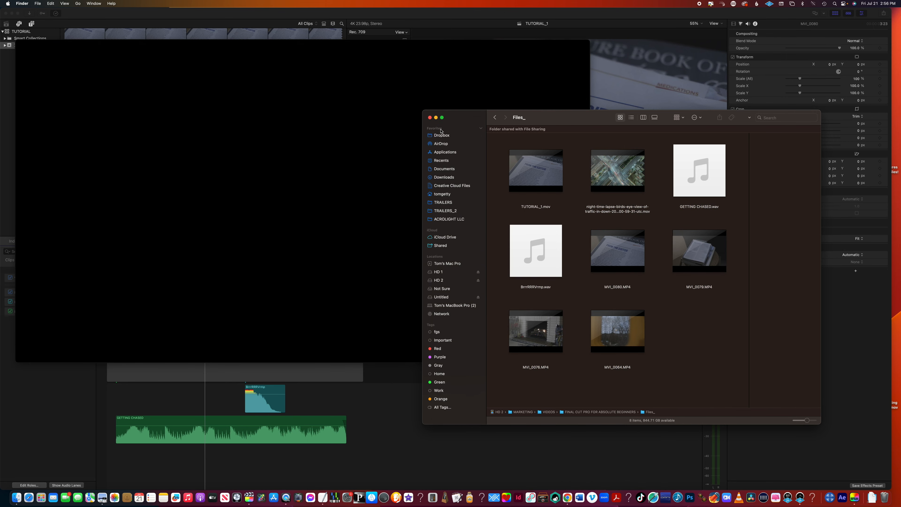
pyautogui.click(430, 117)
pyautogui.press('space')
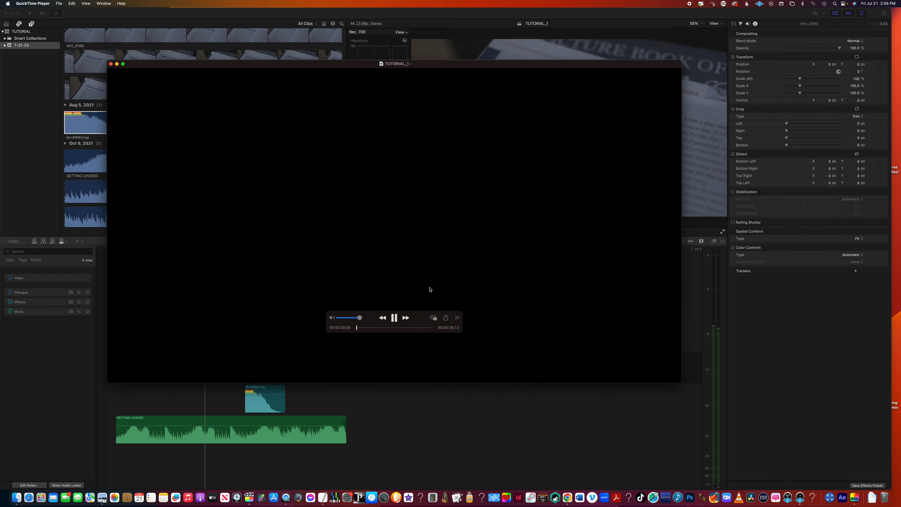
pyautogui.moveTo(357, 328); pyautogui.dragTo(427, 329)
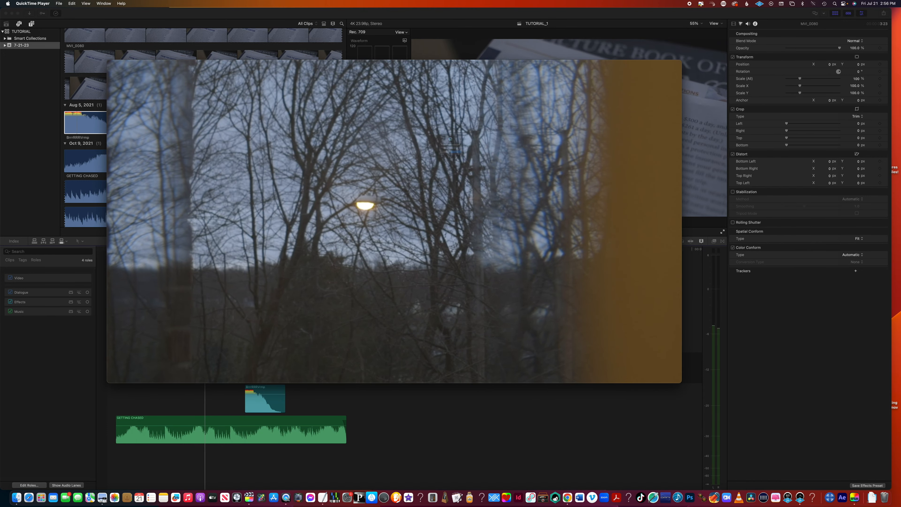
pyautogui.press('super+q')
pyautogui.press('super+Tab')
# Step: Return to the start of the TUTORIAL_1 timeline and open the YouTube & Facebook share settings for the project
pyautogui.click(106, 290)
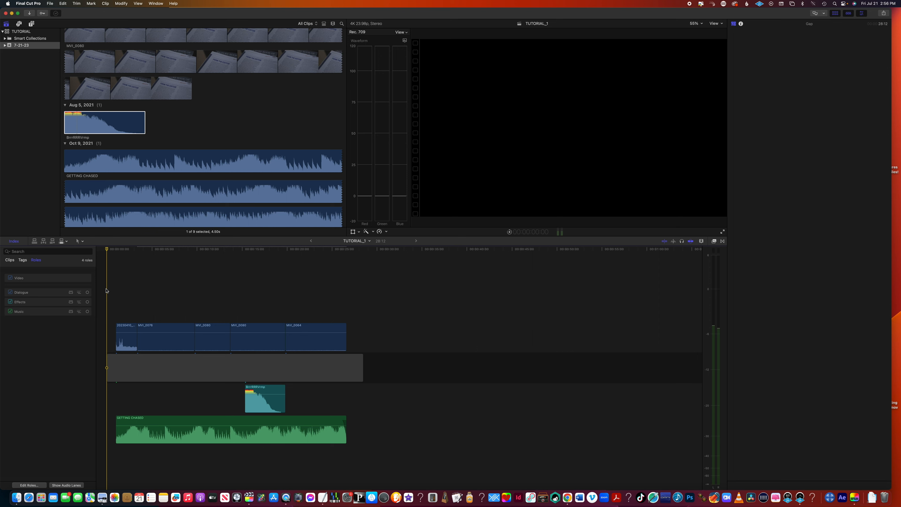
pyautogui.click(50, 4)
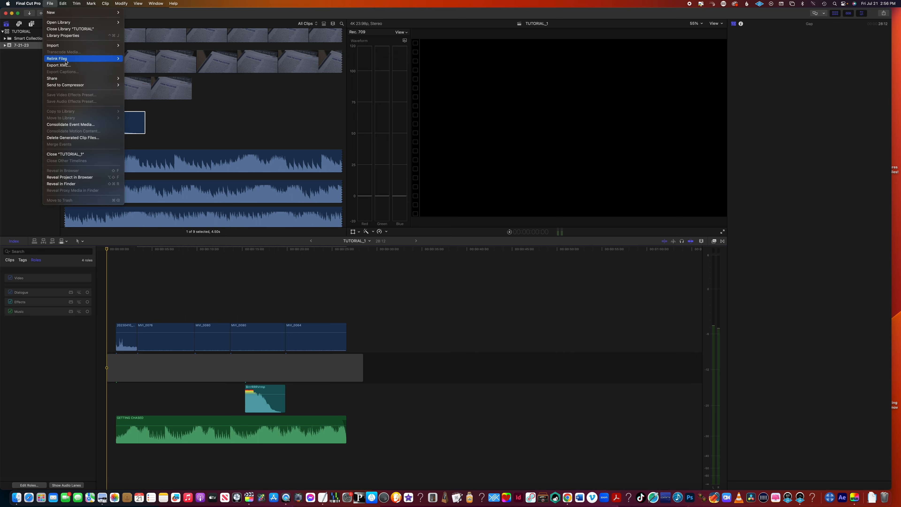
pyautogui.moveTo(67, 78)
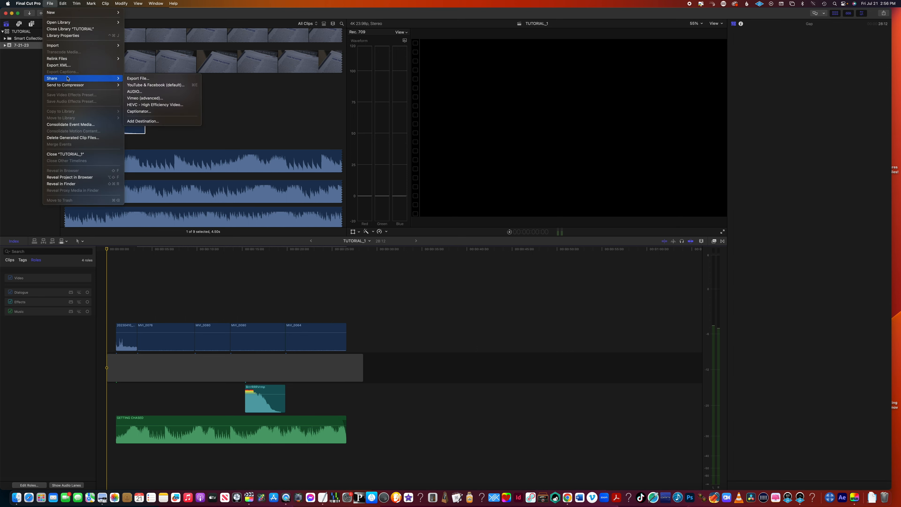
pyautogui.click(190, 86)
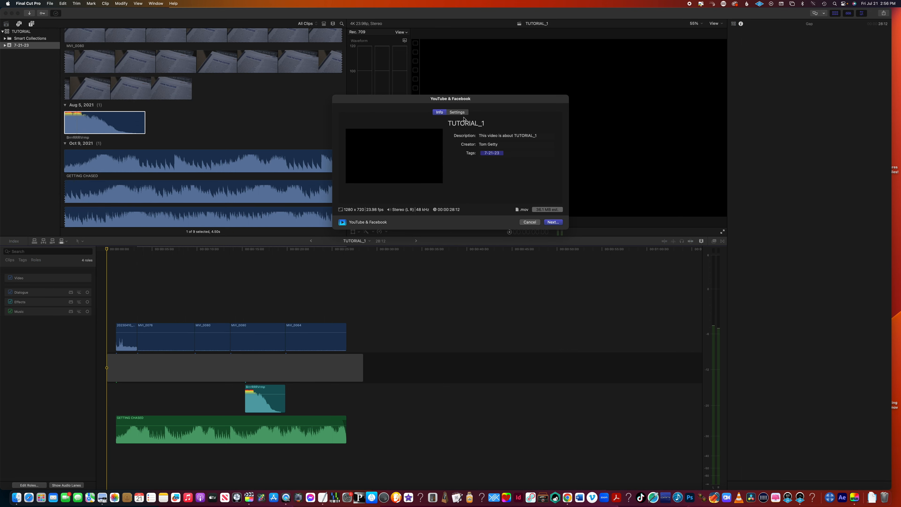
pyautogui.click(458, 113)
# Step: Set the YouTube & Facebook share resolution to 3840 x 2160 and save the movie as TUTORIAL_1 in the Files_ folder
pyautogui.click(519, 135)
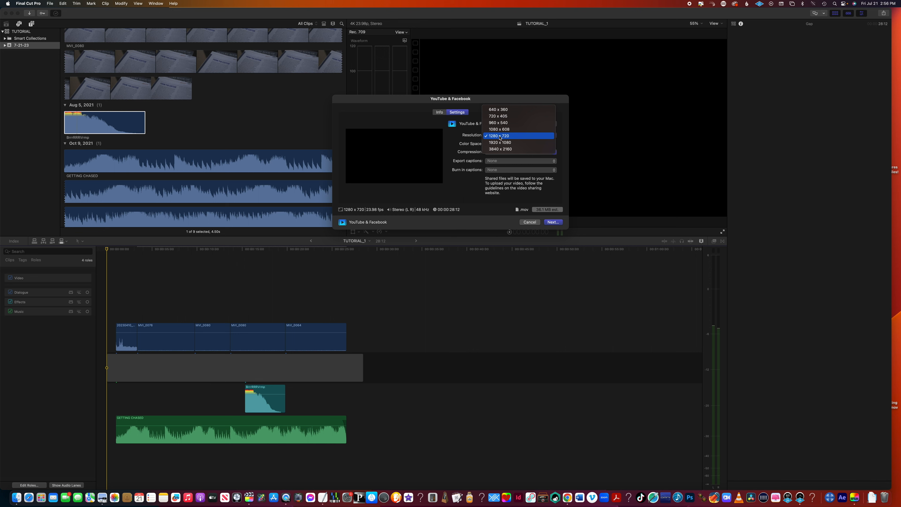
pyautogui.click(492, 135)
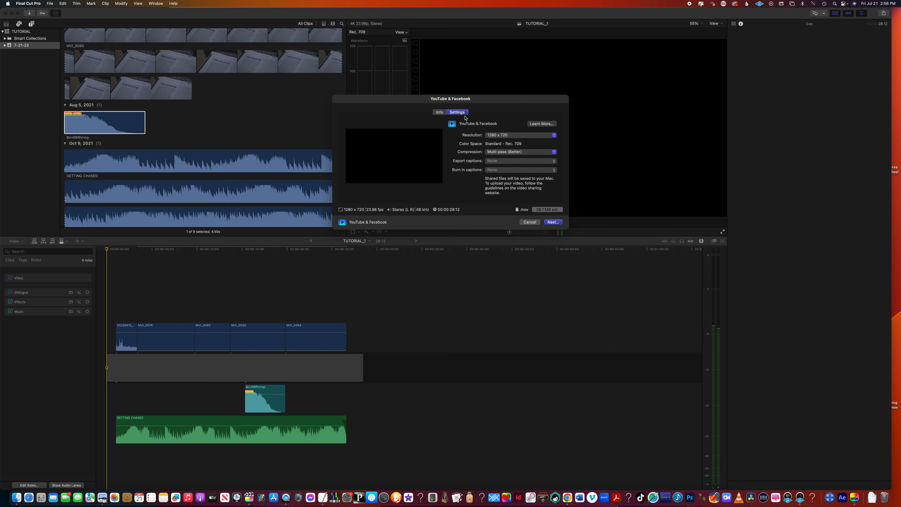
pyautogui.click(516, 135)
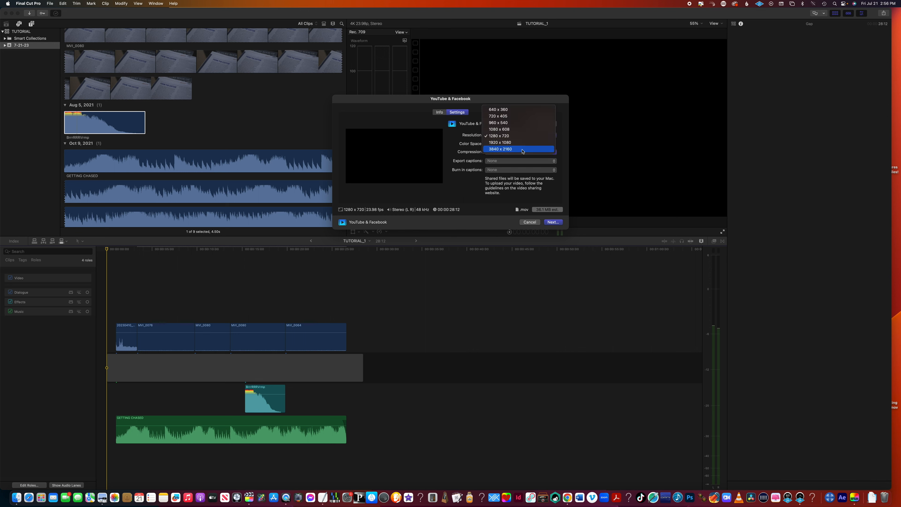
pyautogui.click(523, 151)
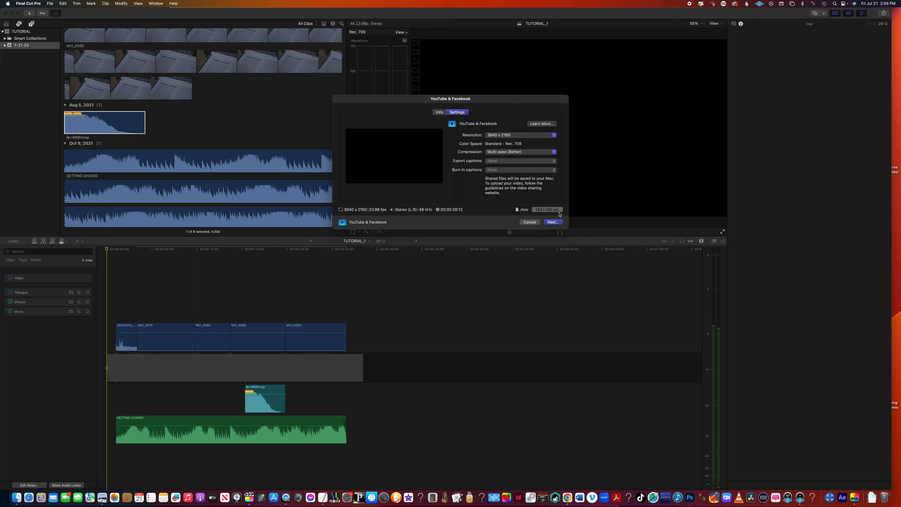
pyautogui.click(552, 222)
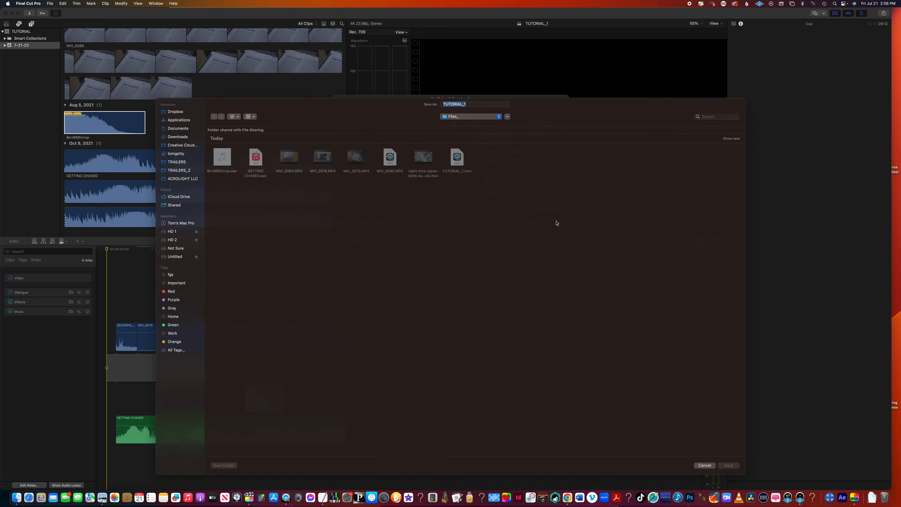
pyautogui.click(728, 471)
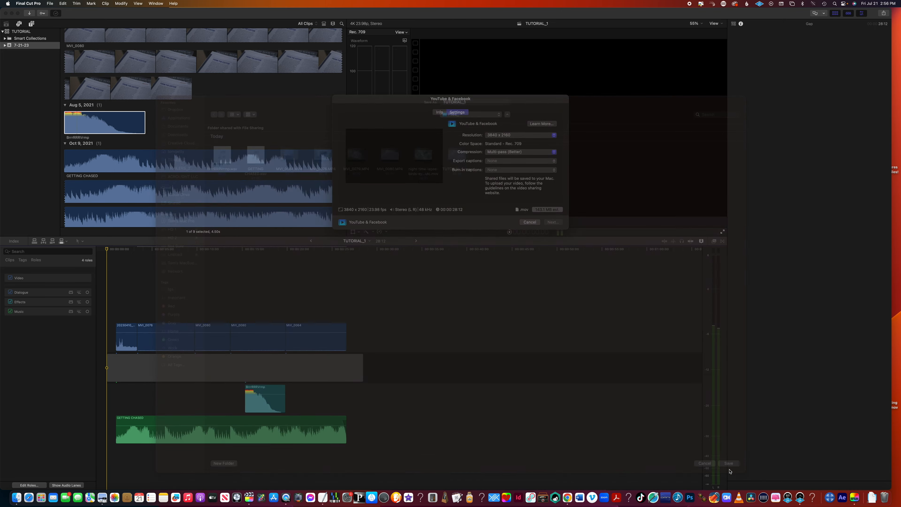